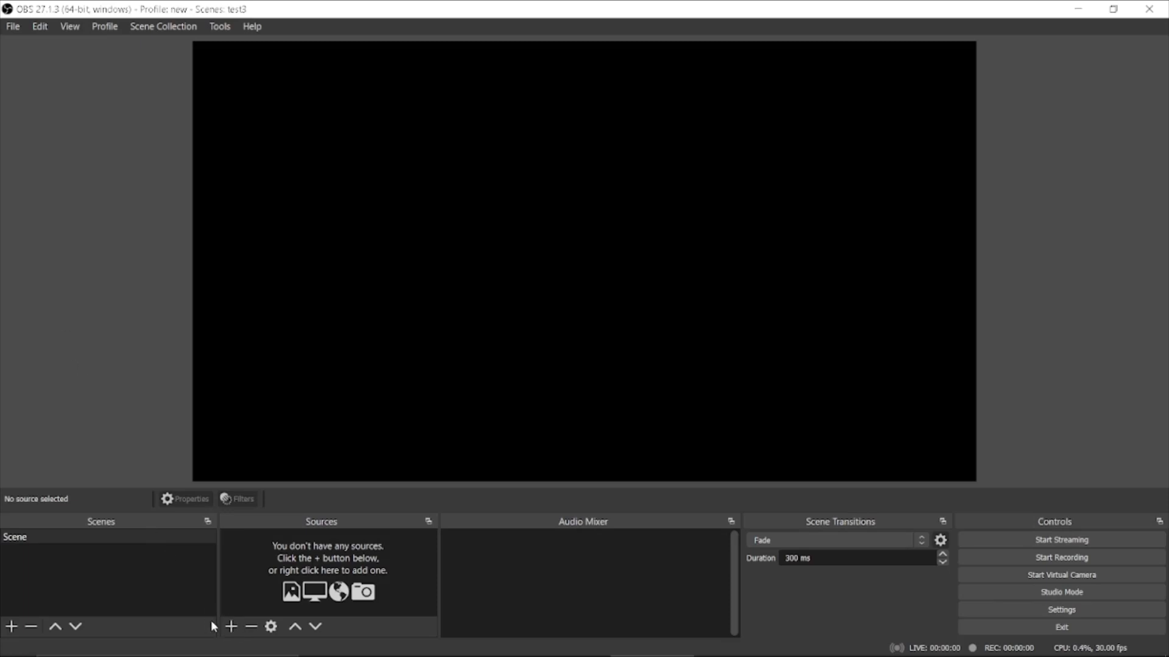
- Add a new Video Capture Device source named "webcam" to the scene
{"action": "left_click", "coordinate": [230, 627]}
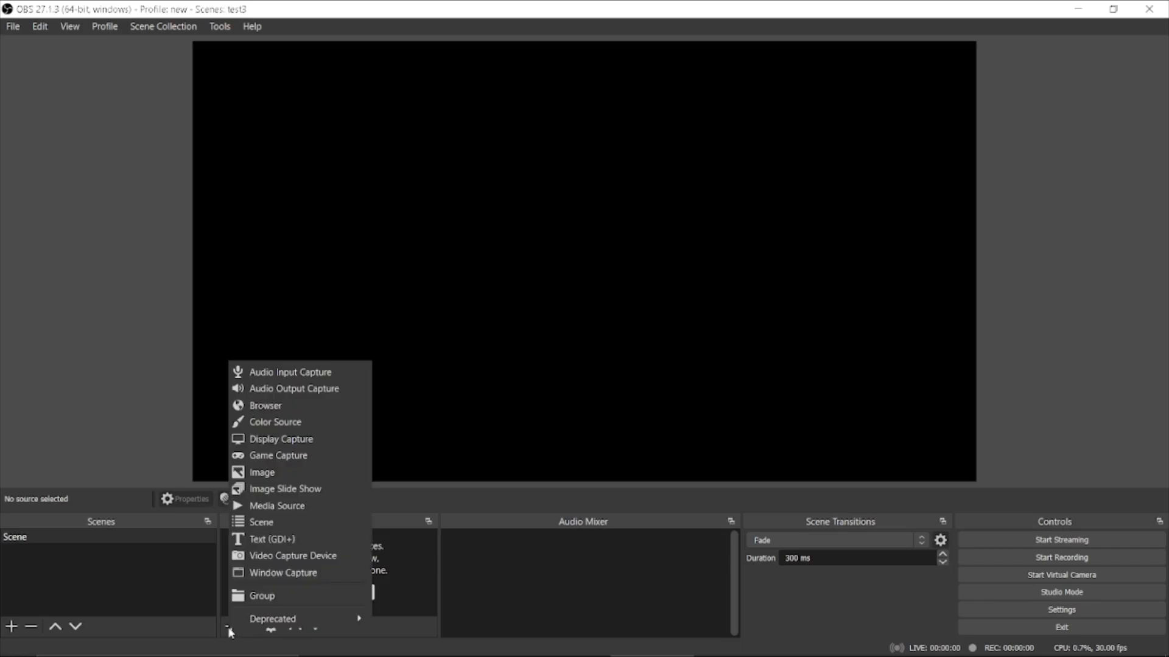
{"action": "left_click", "coordinate": [265, 557]}
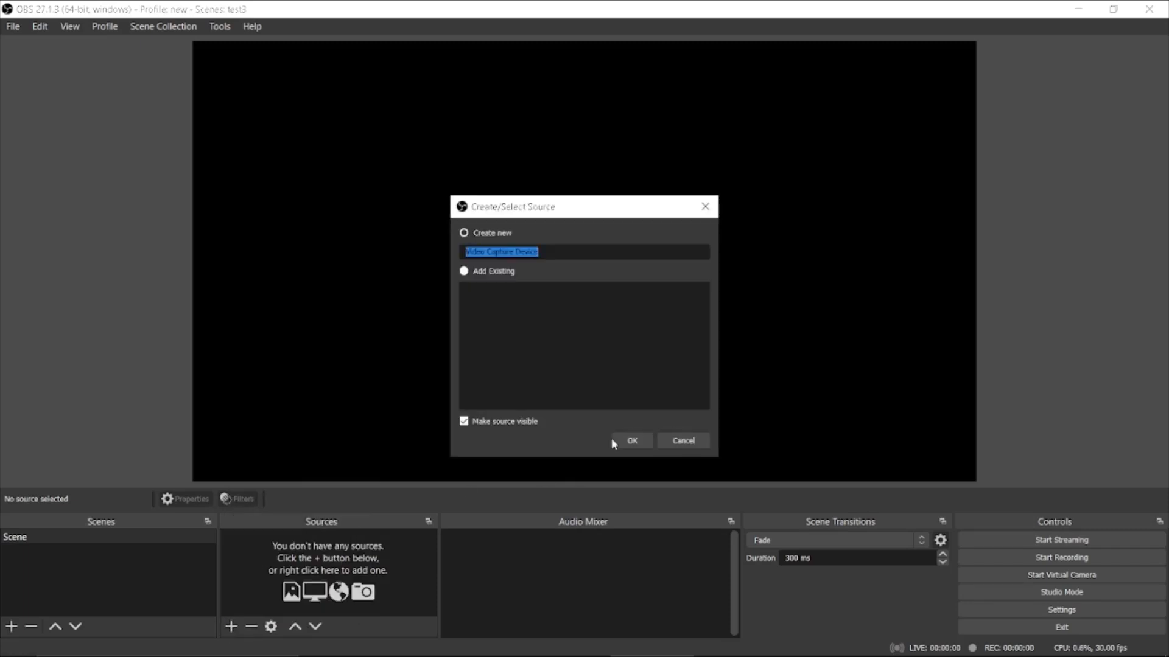
{"action": "type", "text": "webcam"}
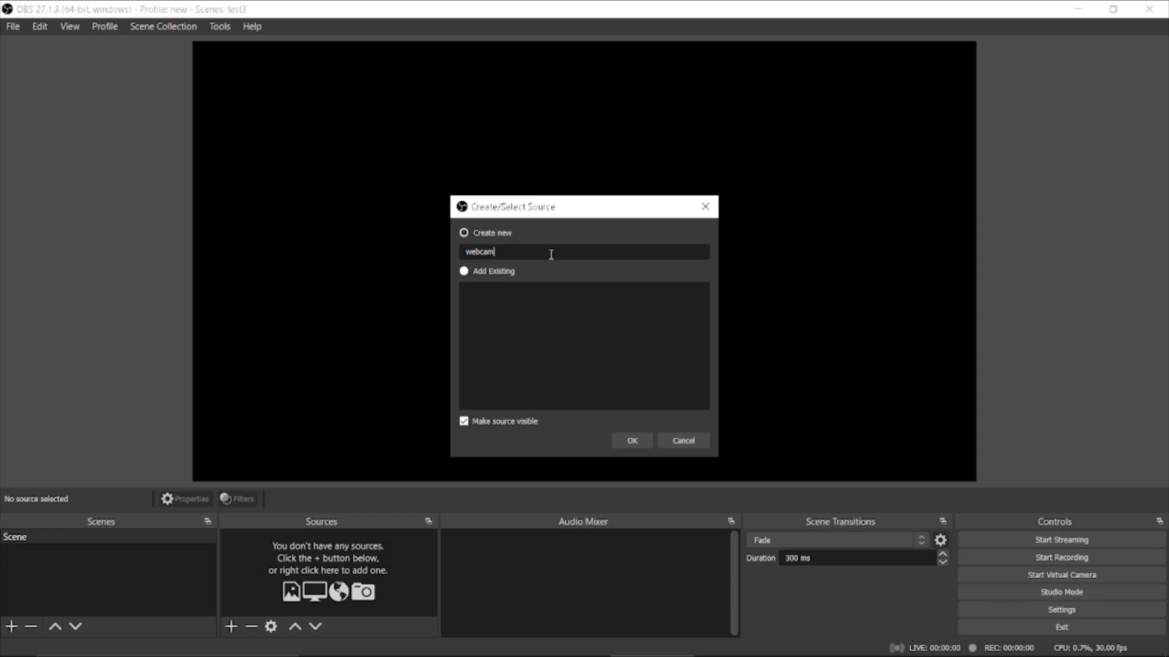
{"action": "left_click", "coordinate": [633, 442]}
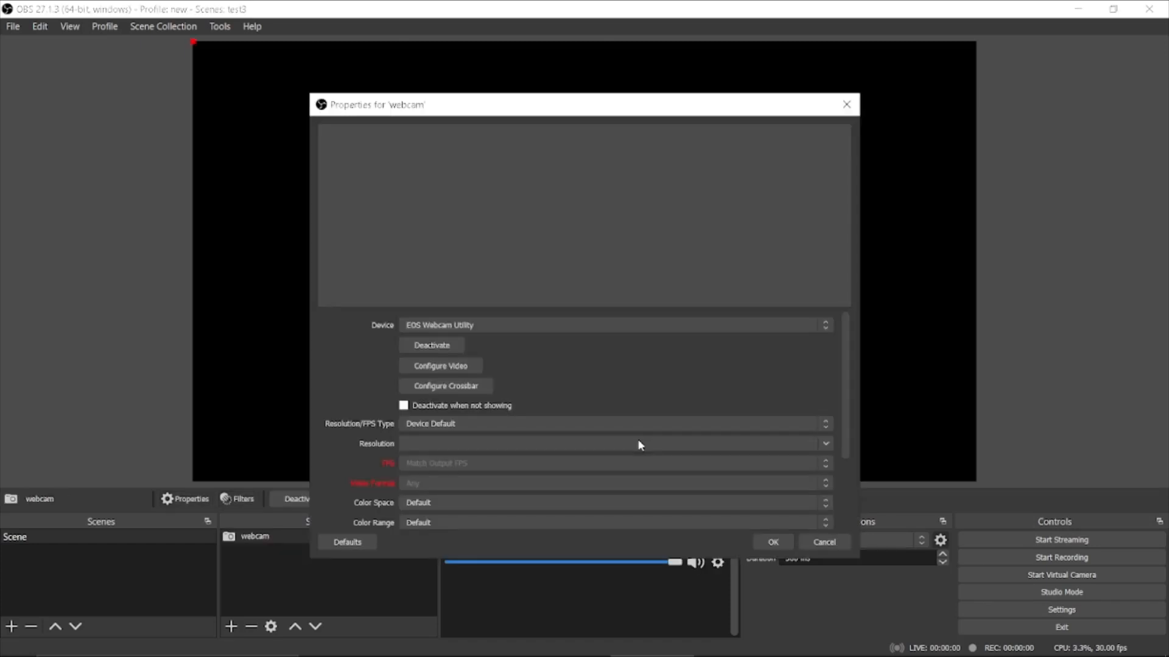
- Set the webcam source's device to Logitech BRIO with a custom resolution of 1920x1080
{"action": "left_click", "coordinate": [792, 325]}
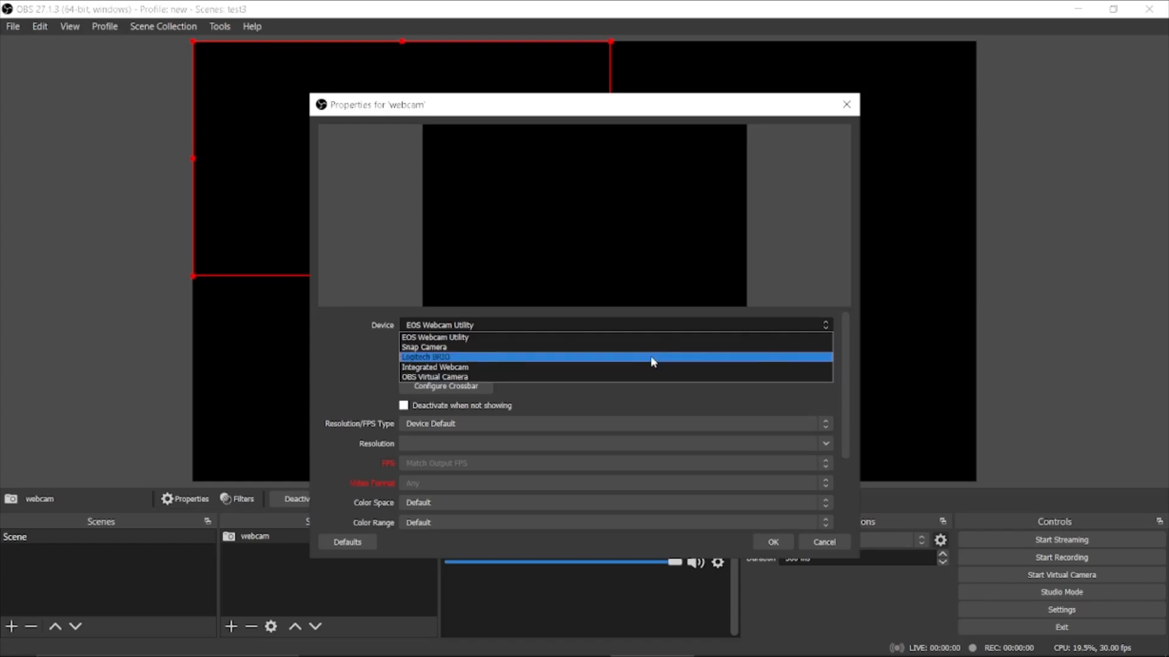
{"action": "left_click", "coordinate": [652, 358]}
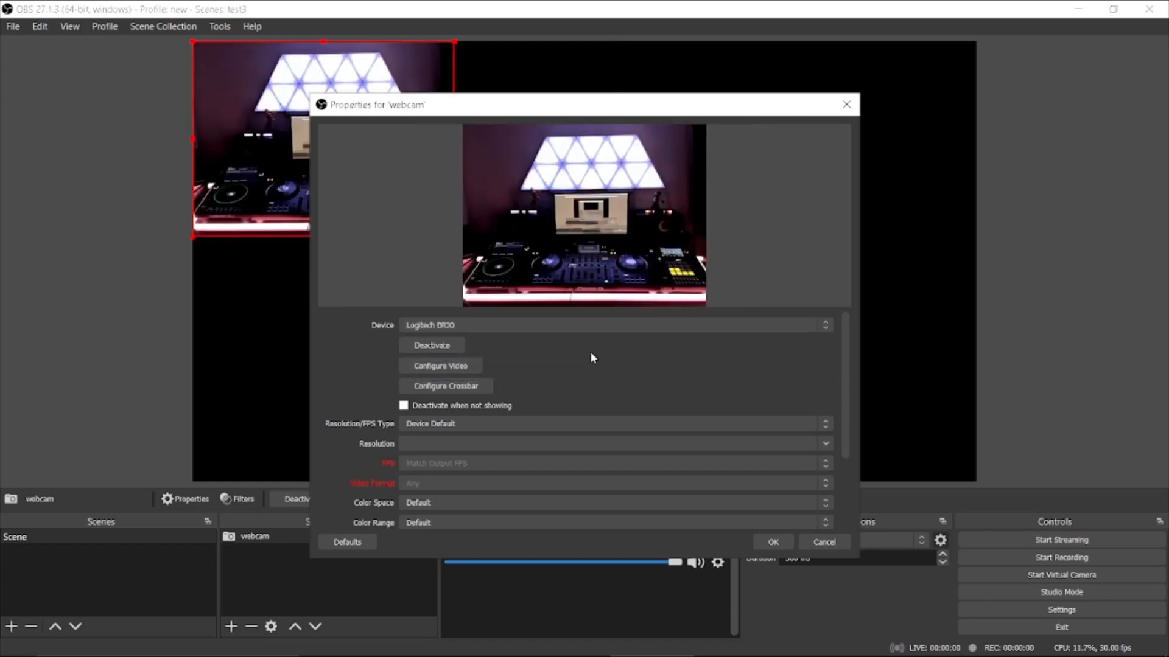
{"action": "left_click", "coordinate": [589, 426]}
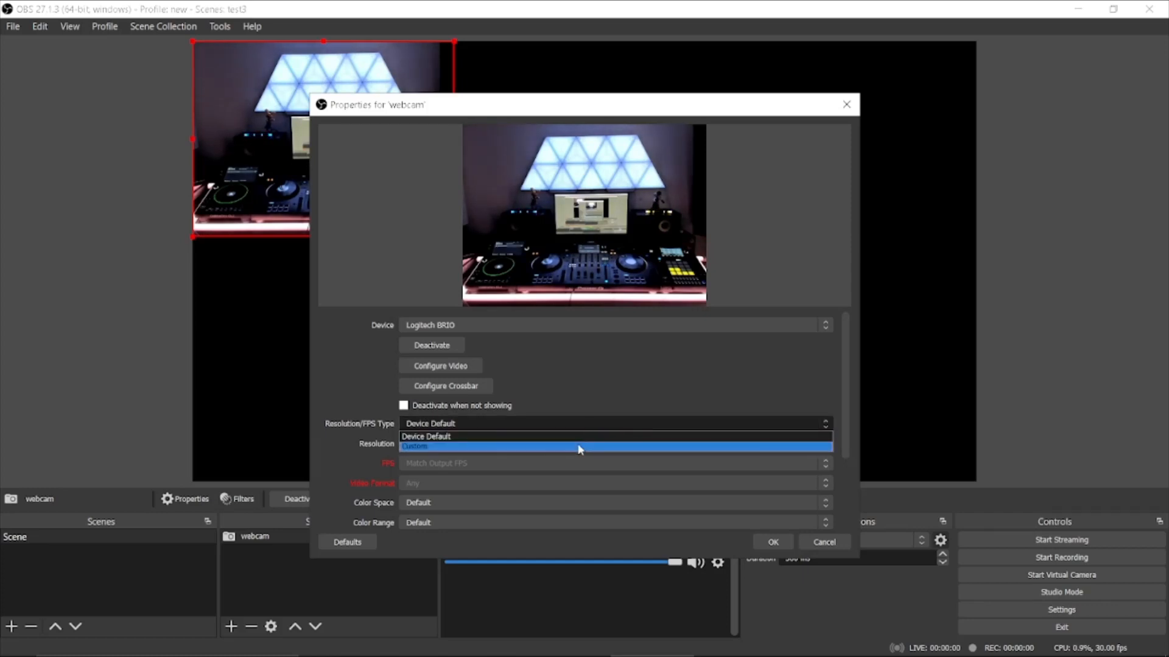
{"action": "left_click", "coordinate": [579, 445]}
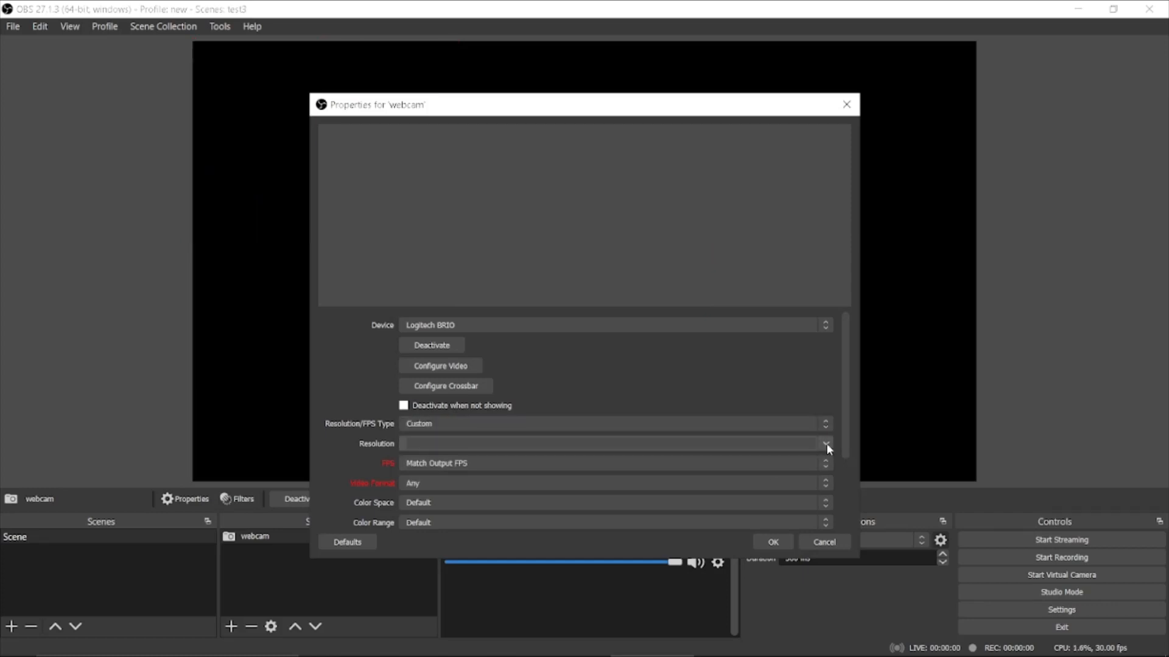
{"action": "left_click", "coordinate": [826, 443]}
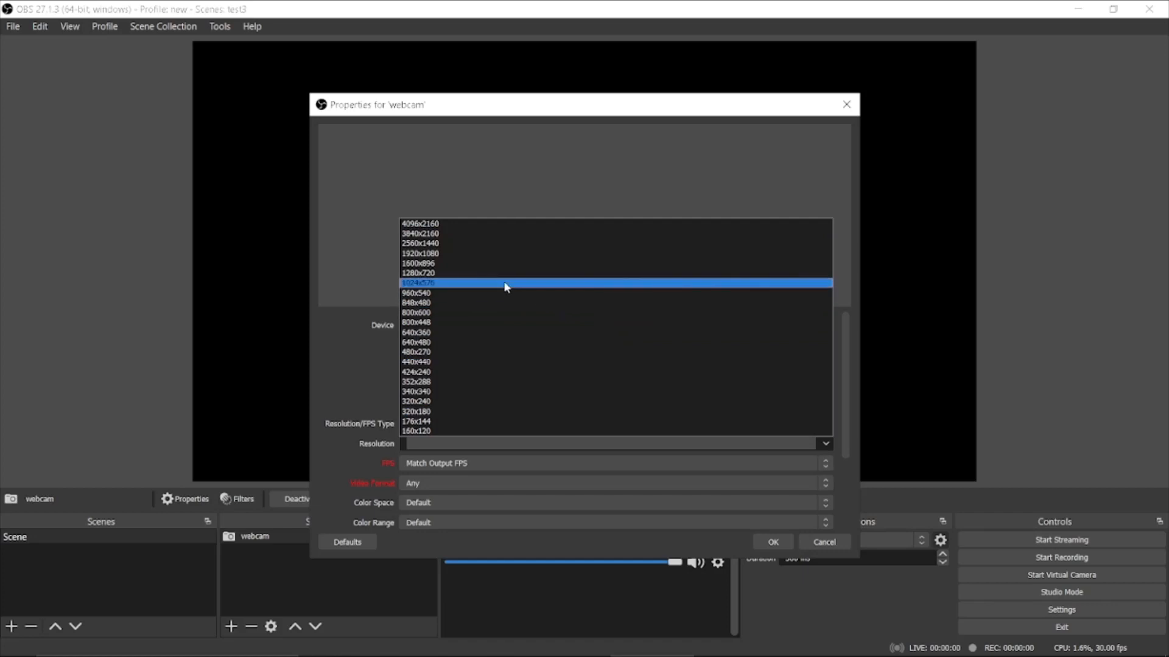
{"action": "left_click", "coordinate": [477, 253]}
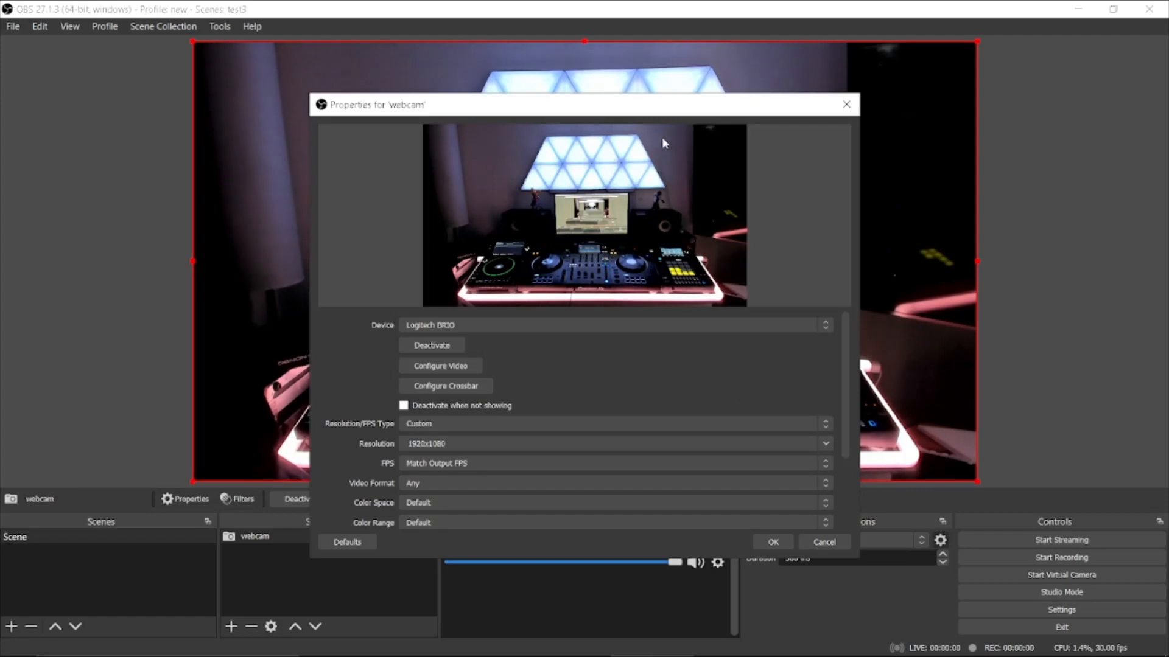
- In the webcam's video configuration, turn off automatic exposure and low light compensation, and set the exposure to -5
{"action": "left_click_drag", "start_coordinate": [640, 107], "coordinate": [840, 79]}
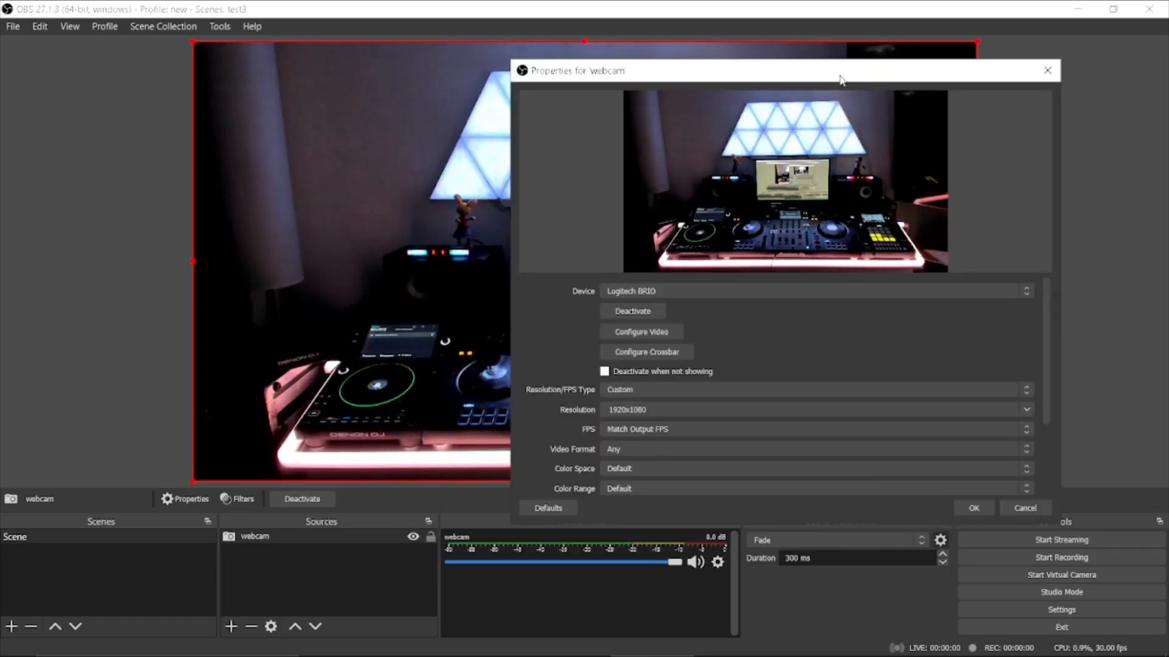
{"action": "left_click", "coordinate": [639, 337]}
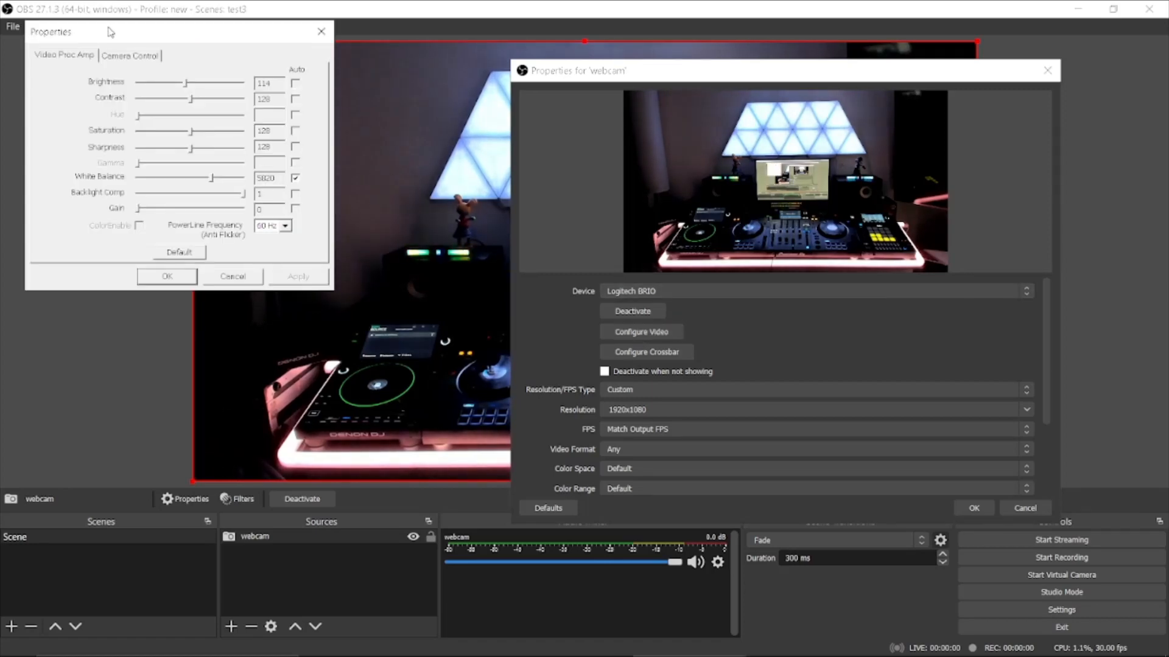
{"action": "left_click_drag", "start_coordinate": [105, 29], "coordinate": [263, 149]}
{"action": "left_click", "coordinate": [239, 161]}
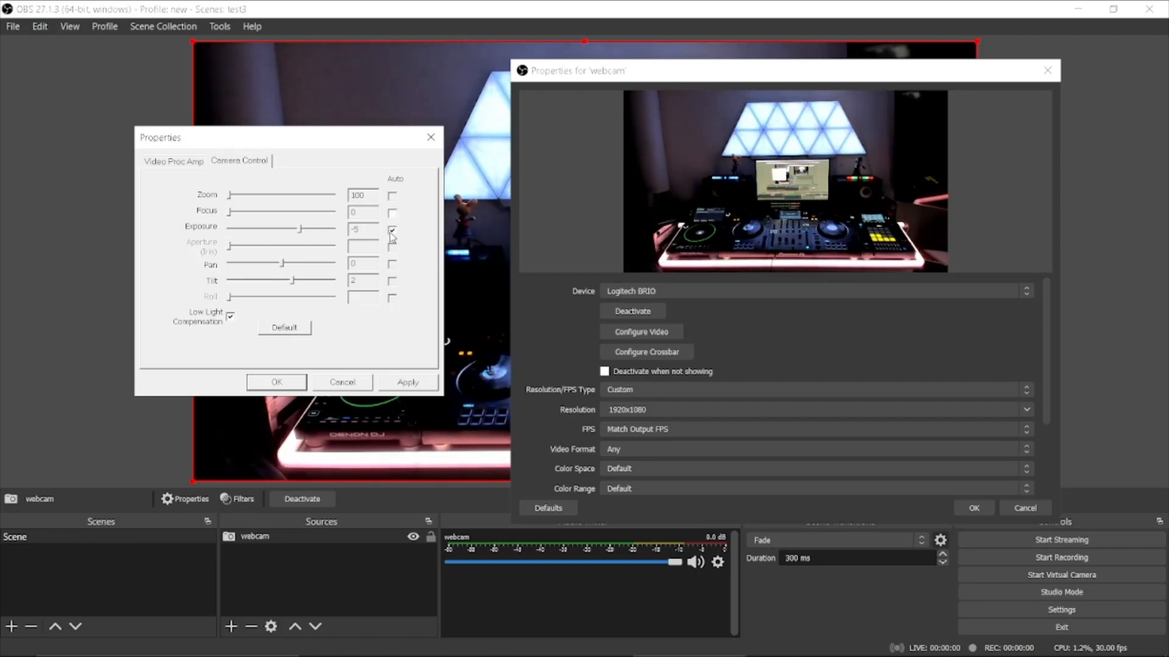
{"action": "left_click", "coordinate": [230, 315]}
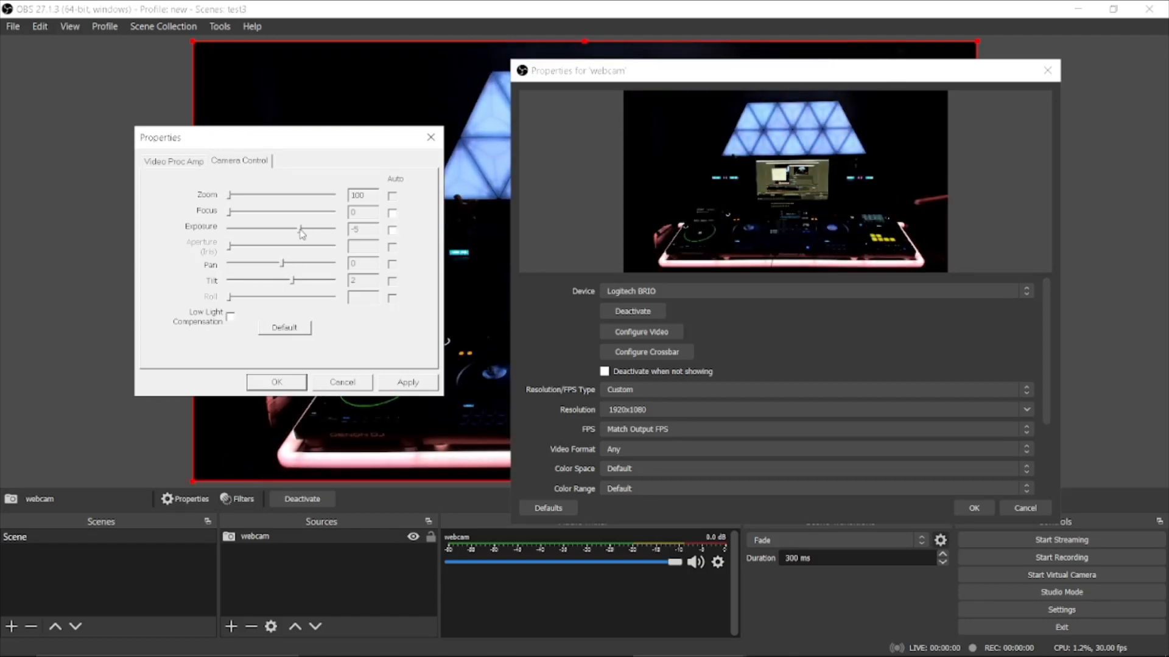
{"action": "left_click", "coordinate": [300, 233]}
{"action": "mouse_move", "coordinate": [296, 234]}
{"action": "left_mouse_down"}
{"action": "mouse_move", "coordinate": [284, 234]}
{"action": "mouse_move", "coordinate": [298, 233]}
{"action": "left_mouse_up"}
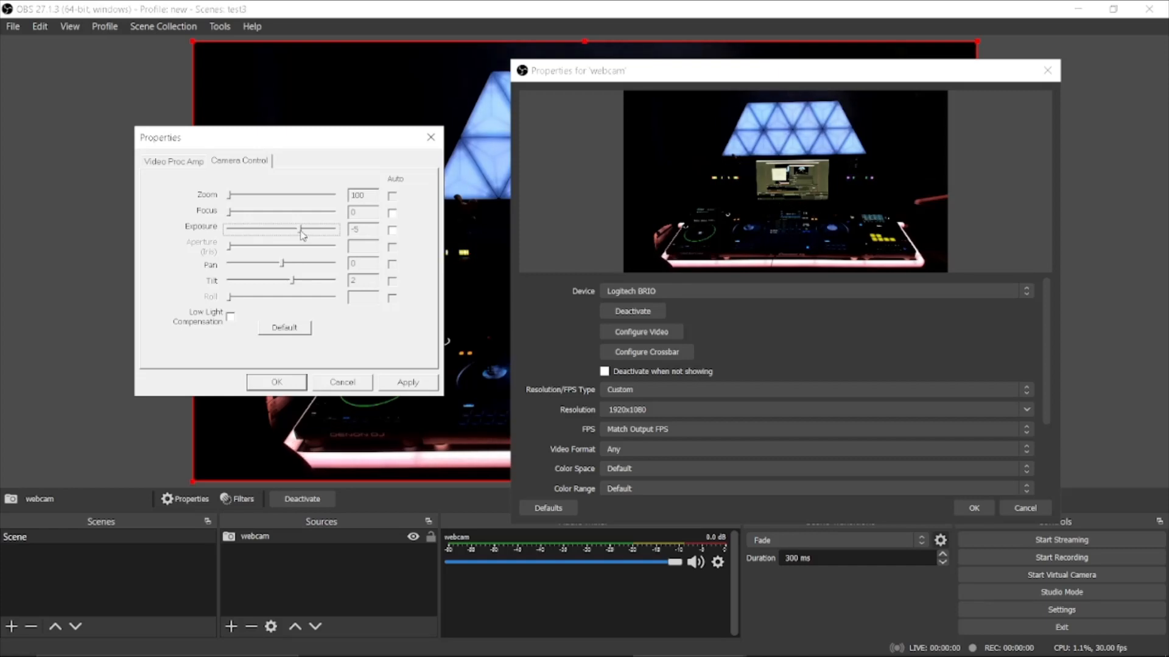
{"action": "left_click_drag", "start_coordinate": [298, 233], "coordinate": [294, 232]}
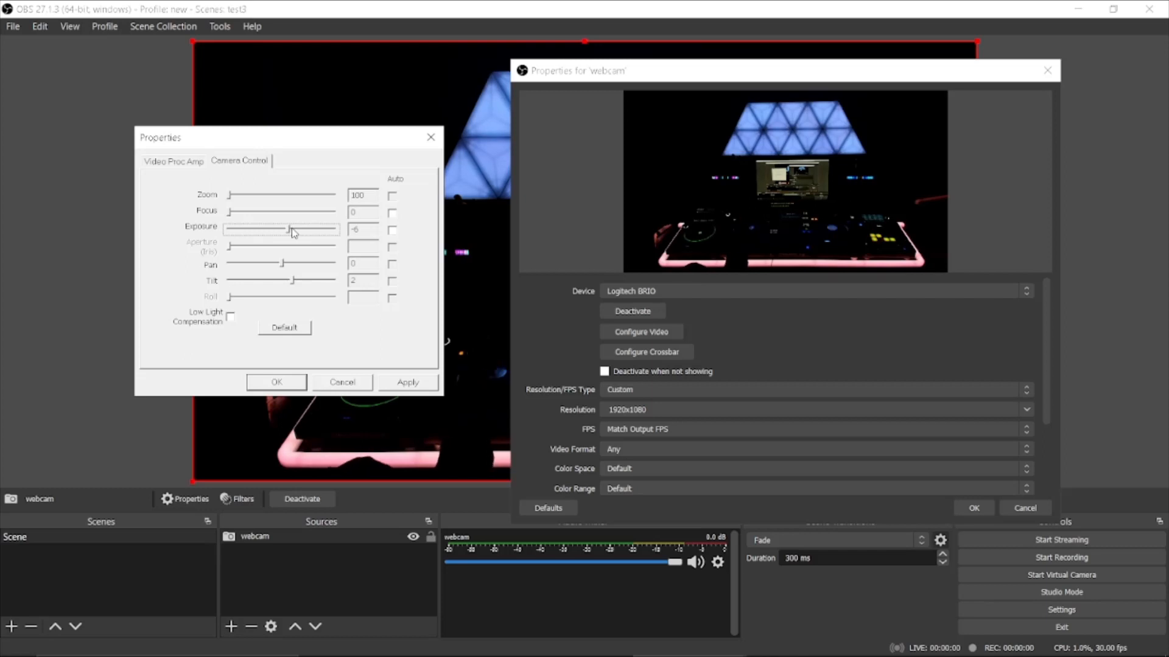
{"action": "left_click", "coordinate": [294, 233]}
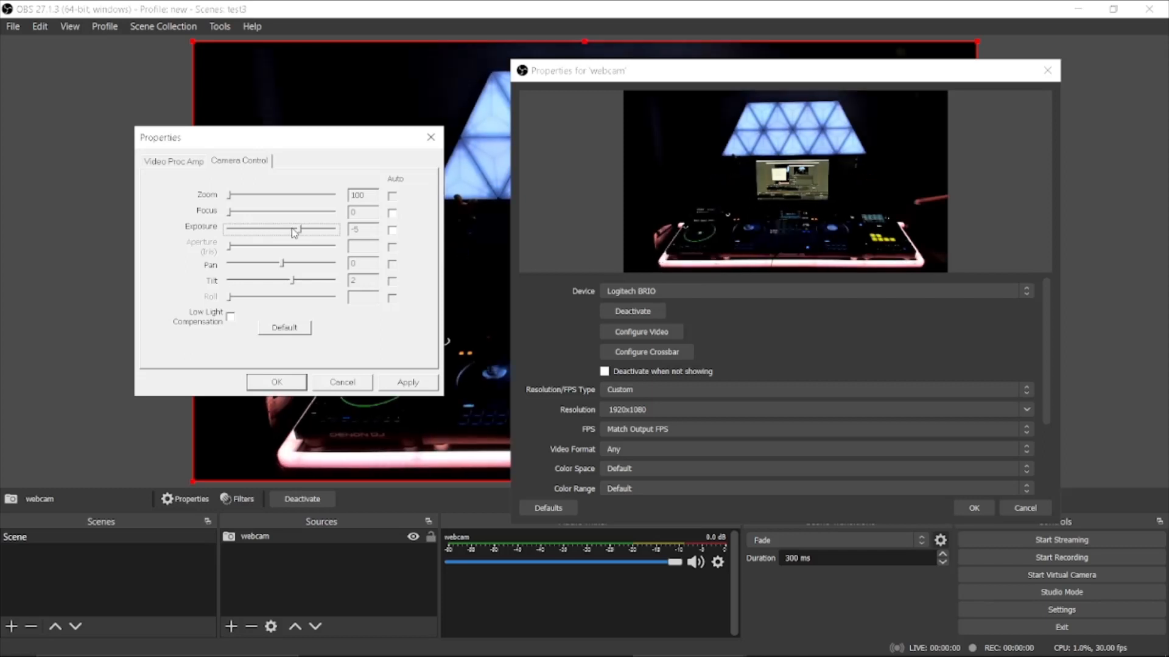
- Set the camera's gain to 32, apply it, and accept the webcam source properties
{"action": "left_click", "coordinate": [186, 164]}
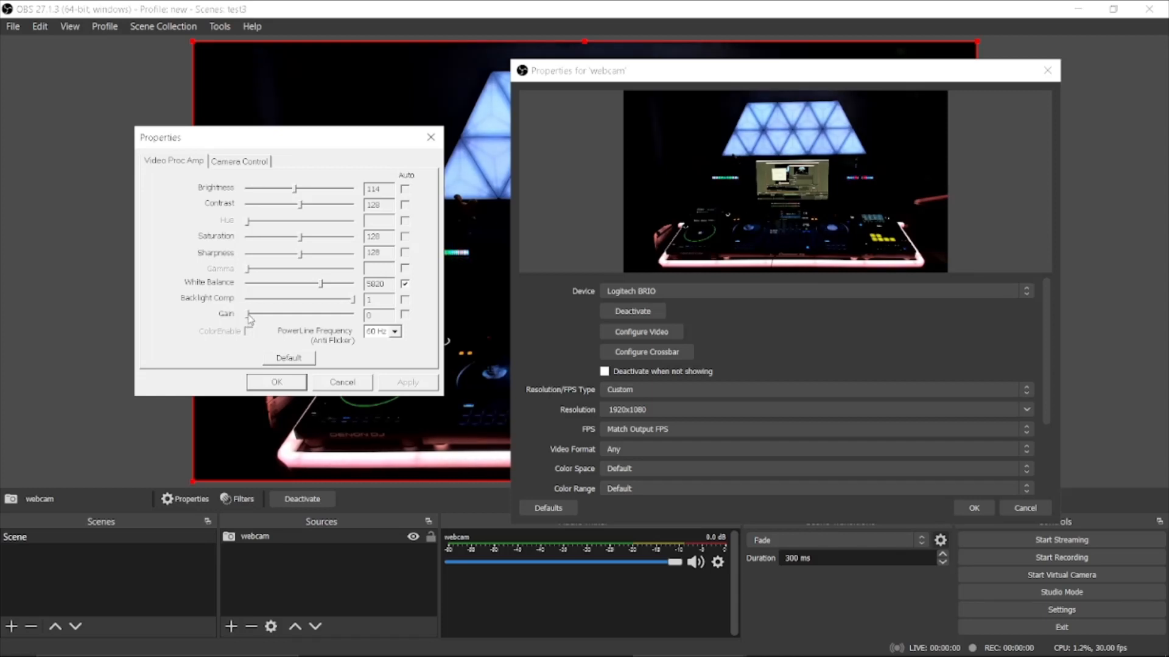
{"action": "left_click_drag", "start_coordinate": [248, 316], "coordinate": [265, 318]}
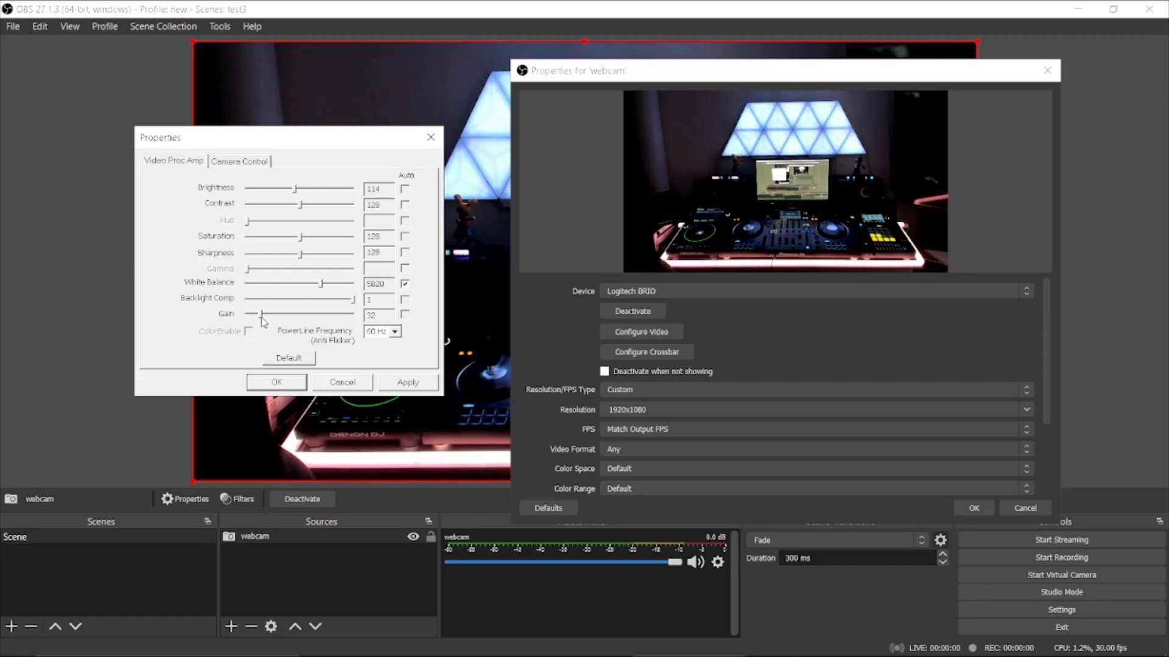
{"action": "left_click", "coordinate": [405, 385]}
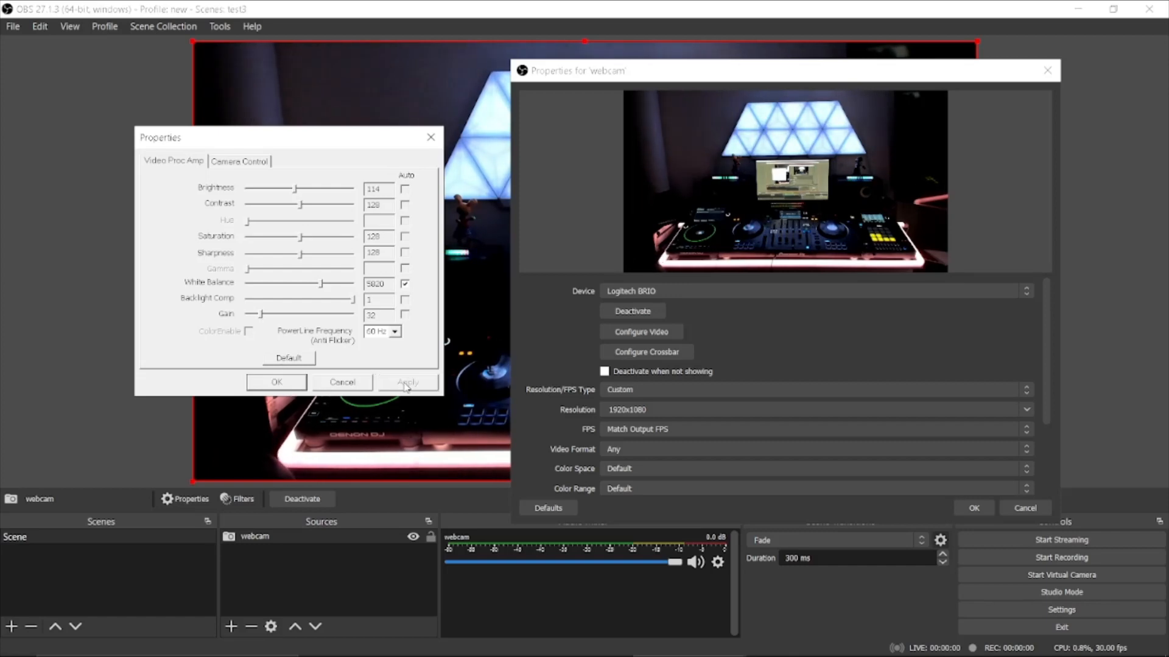
{"action": "left_click", "coordinate": [263, 381]}
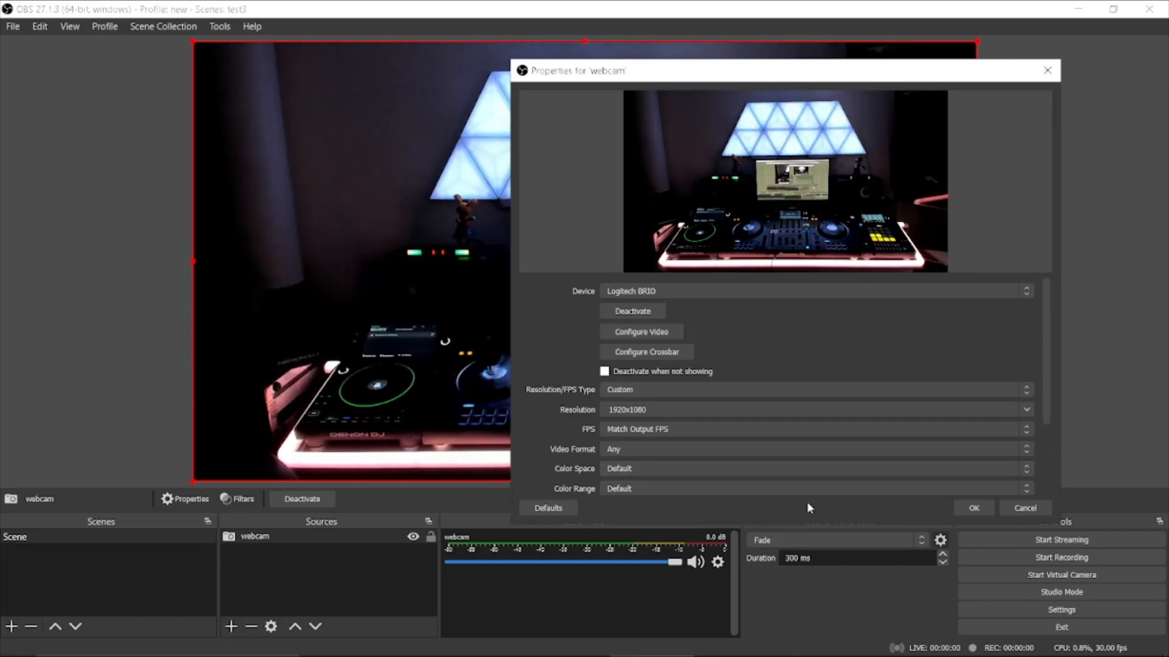
{"action": "left_click", "coordinate": [975, 508]}
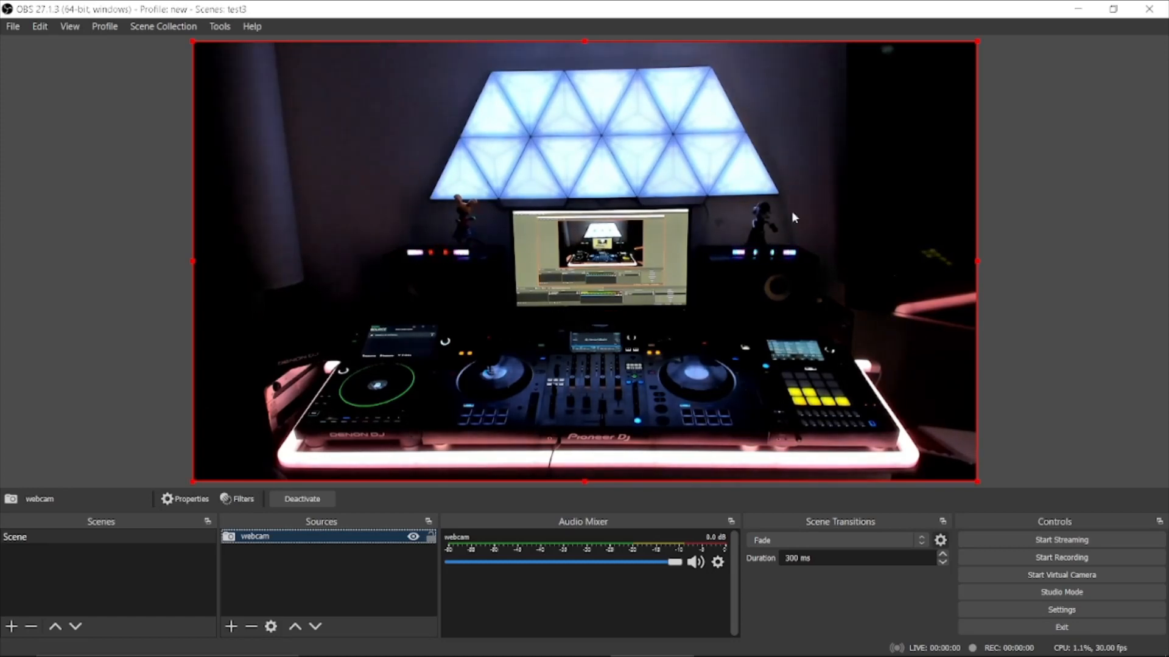
- Move the webcam image partly off the canvas in the preview and resize its frame slightly
{"action": "left_click", "coordinate": [622, 277]}
{"action": "mouse_move", "coordinate": [622, 276]}
{"action": "left_mouse_down"}
{"action": "mouse_move", "coordinate": [612, 269]}
{"action": "mouse_move", "coordinate": [655, 268]}
{"action": "mouse_move", "coordinate": [543, 260]}
{"action": "mouse_move", "coordinate": [617, 271]}
{"action": "left_mouse_up"}
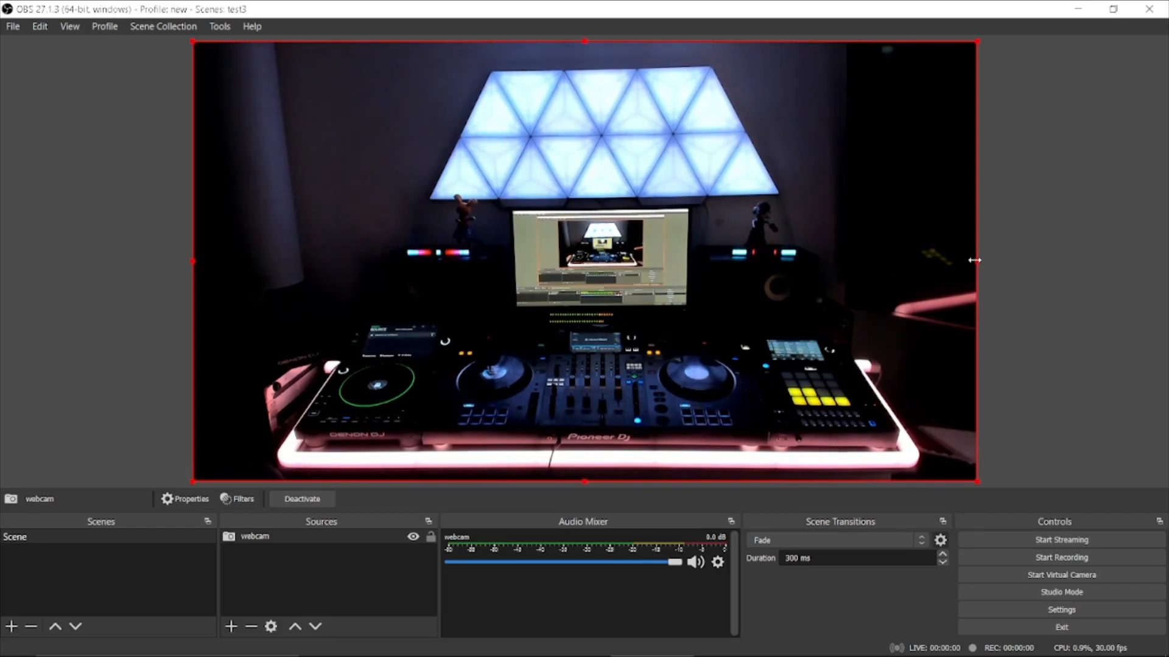
{"action": "mouse_move", "coordinate": [963, 260]}
{"action": "left_mouse_down"}
{"action": "mouse_move", "coordinate": [895, 258]}
{"action": "mouse_move", "coordinate": [913, 269]}
{"action": "mouse_move", "coordinate": [809, 254]}
{"action": "mouse_move", "coordinate": [932, 264]}
{"action": "left_mouse_up"}
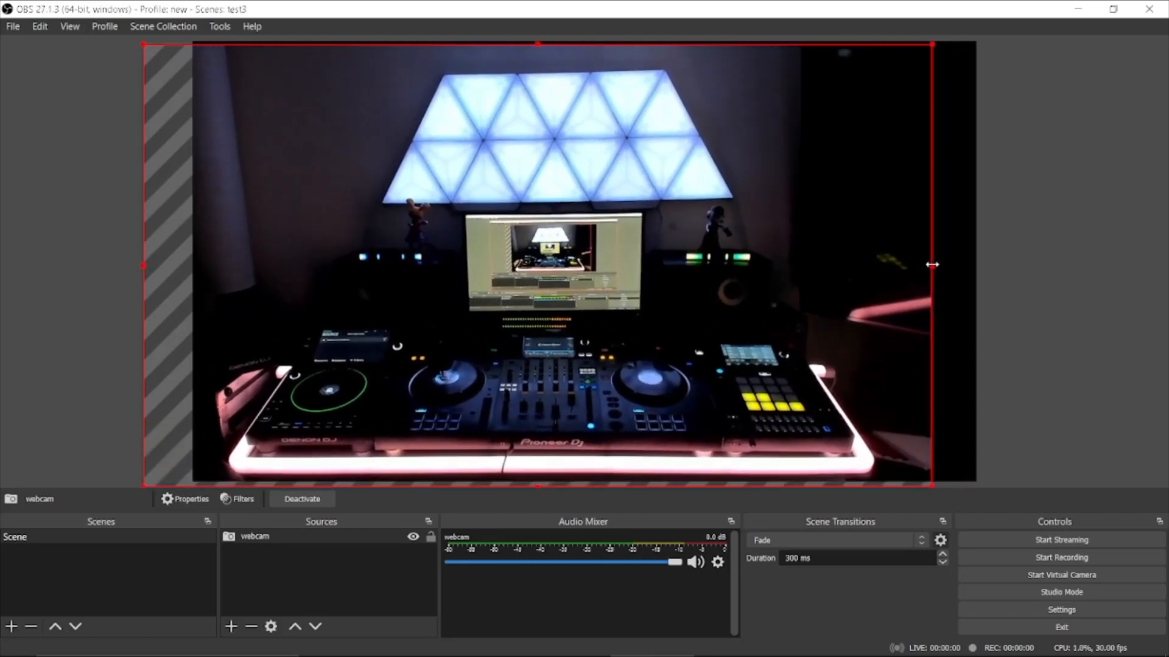
{"action": "left_click_drag", "start_coordinate": [844, 271], "coordinate": [864, 271]}
- Fit the webcam source to the screen using its transform options
{"action": "right_click", "coordinate": [864, 270]}
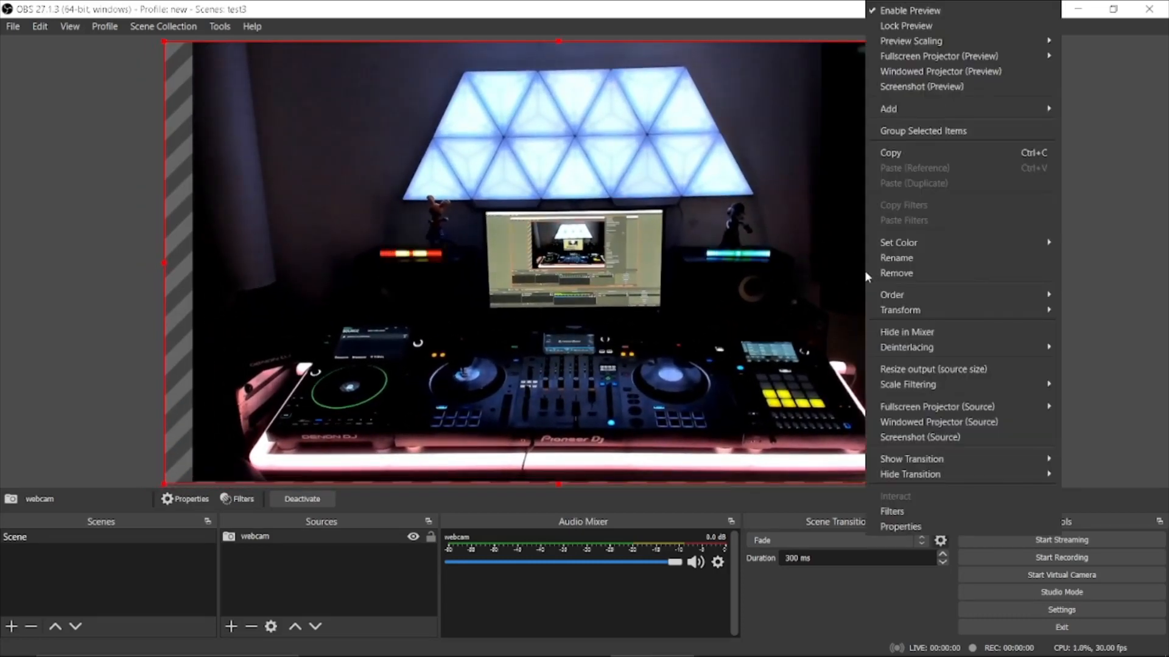
{"action": "mouse_move", "coordinate": [876, 310]}
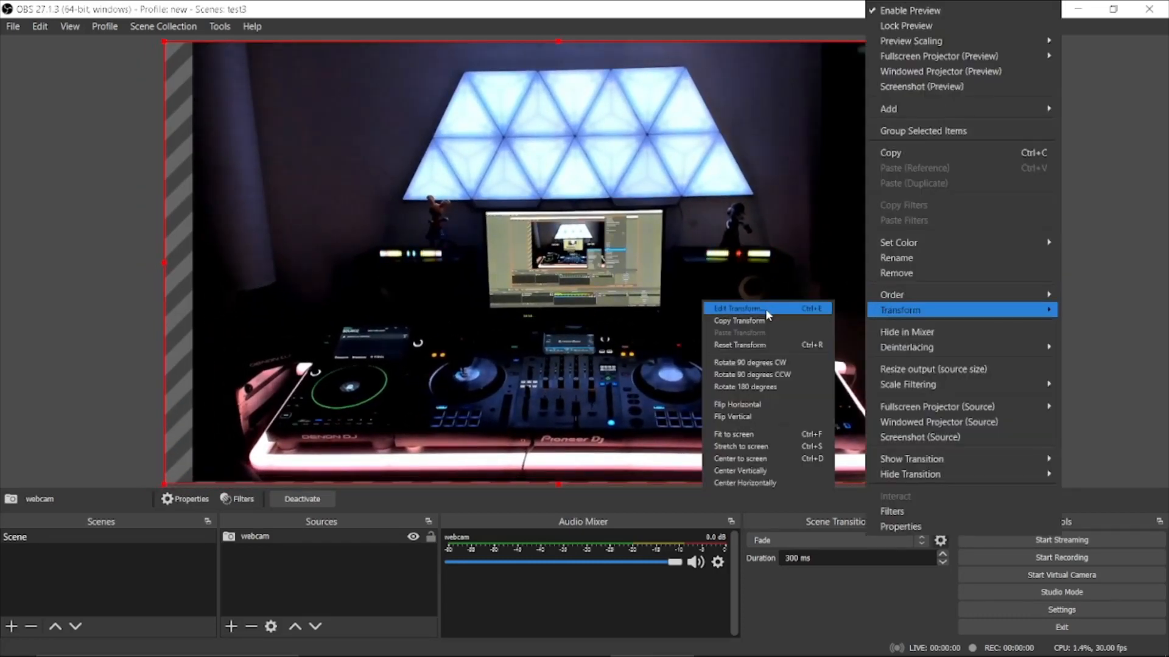
{"action": "left_click", "coordinate": [746, 433]}
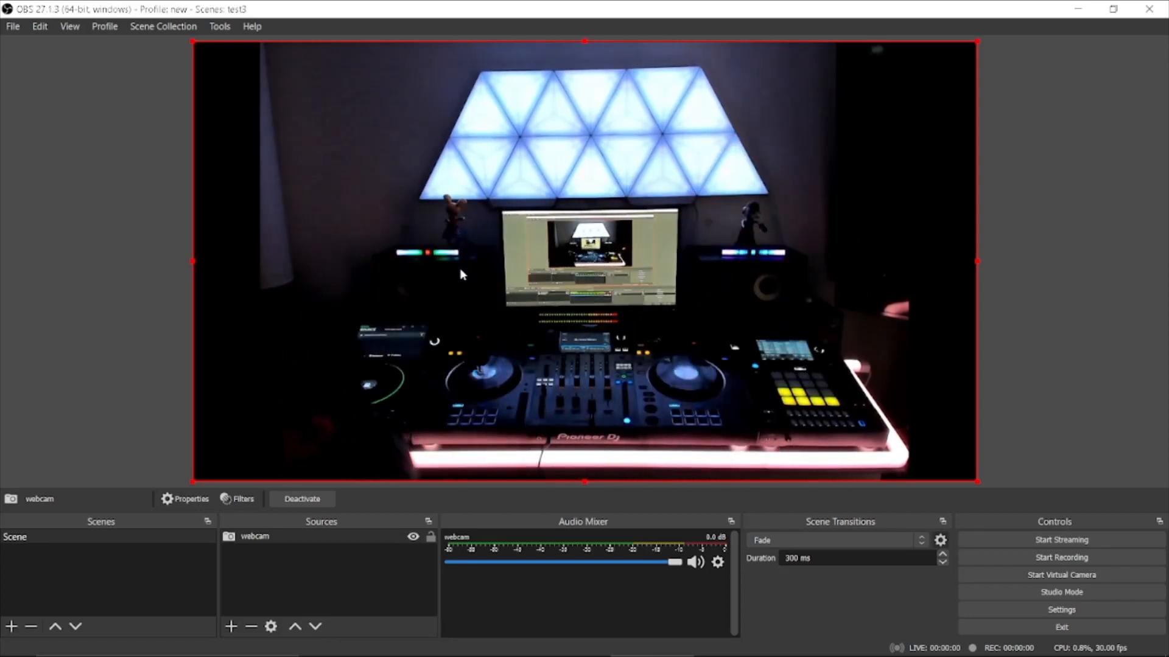
- Switch to Winamp and open the URL linein:// to play the line input
{"action": "mouse_move", "coordinate": [284, 654]}
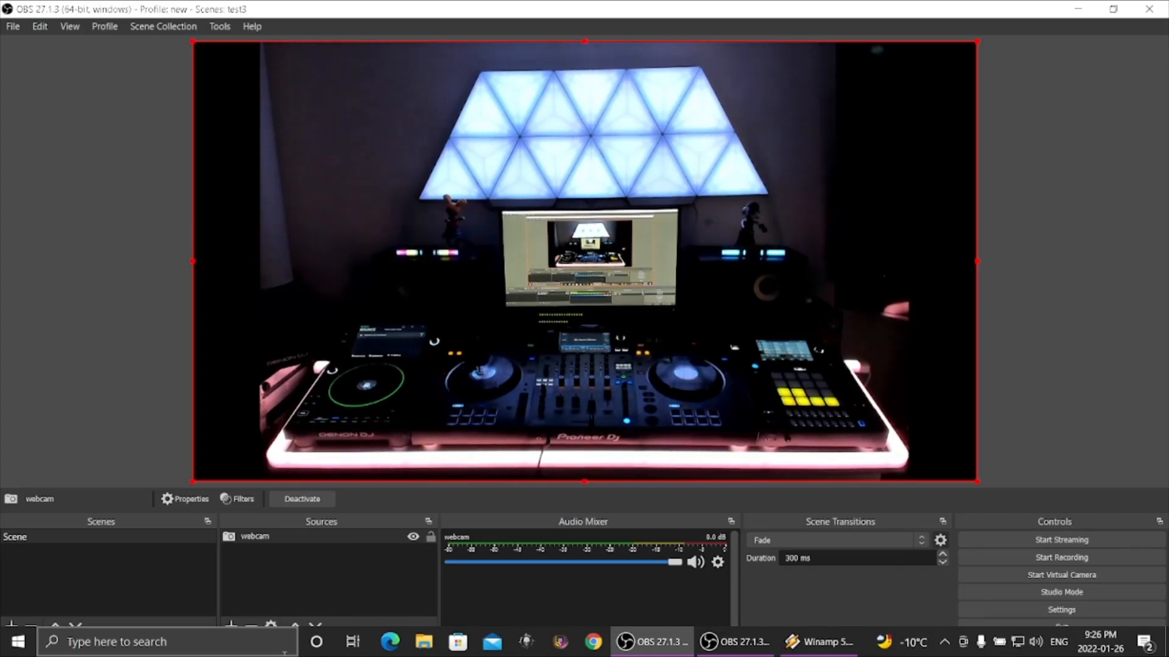
{"action": "left_click", "coordinate": [812, 644]}
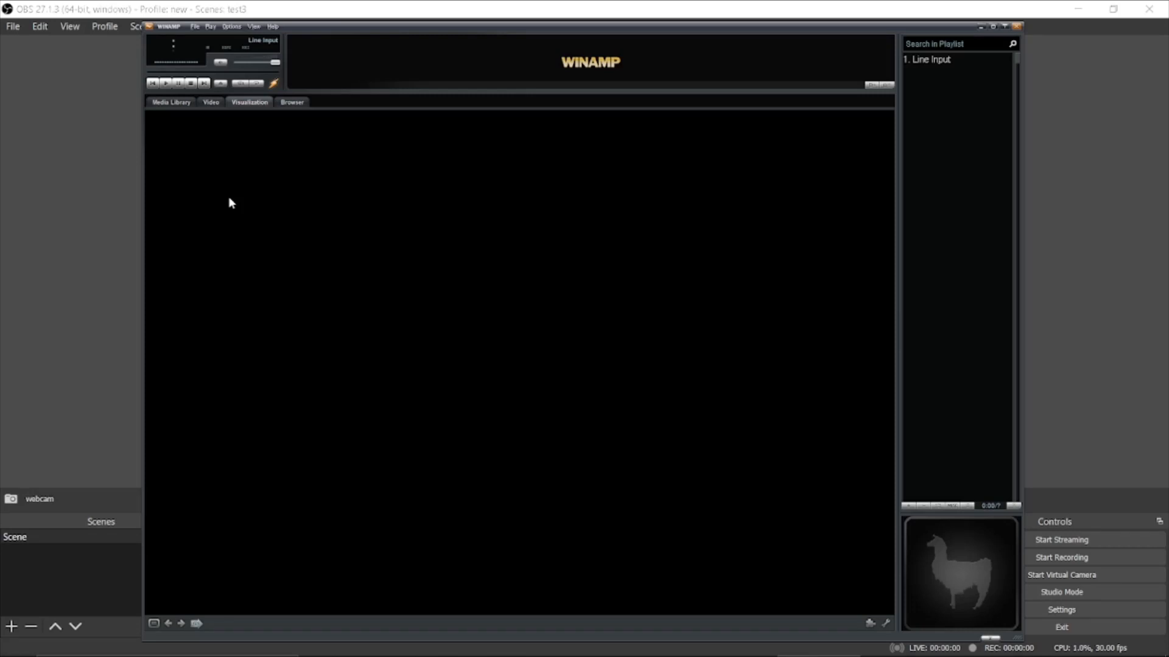
{"action": "left_click", "coordinate": [193, 27]}
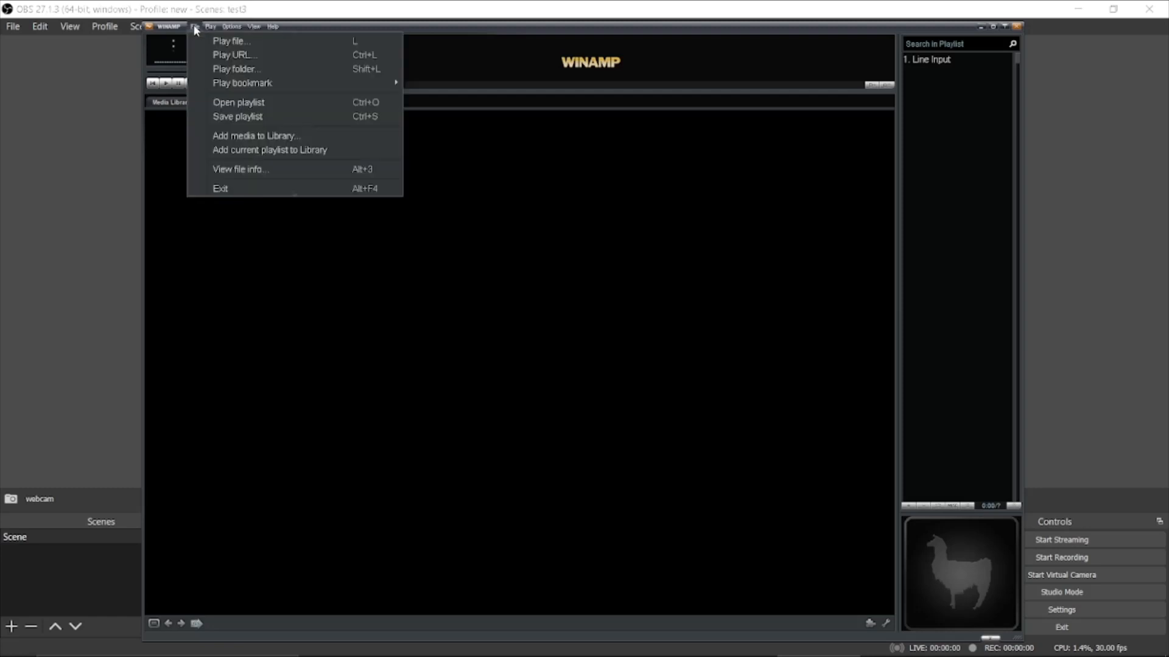
{"action": "left_click", "coordinate": [220, 55]}
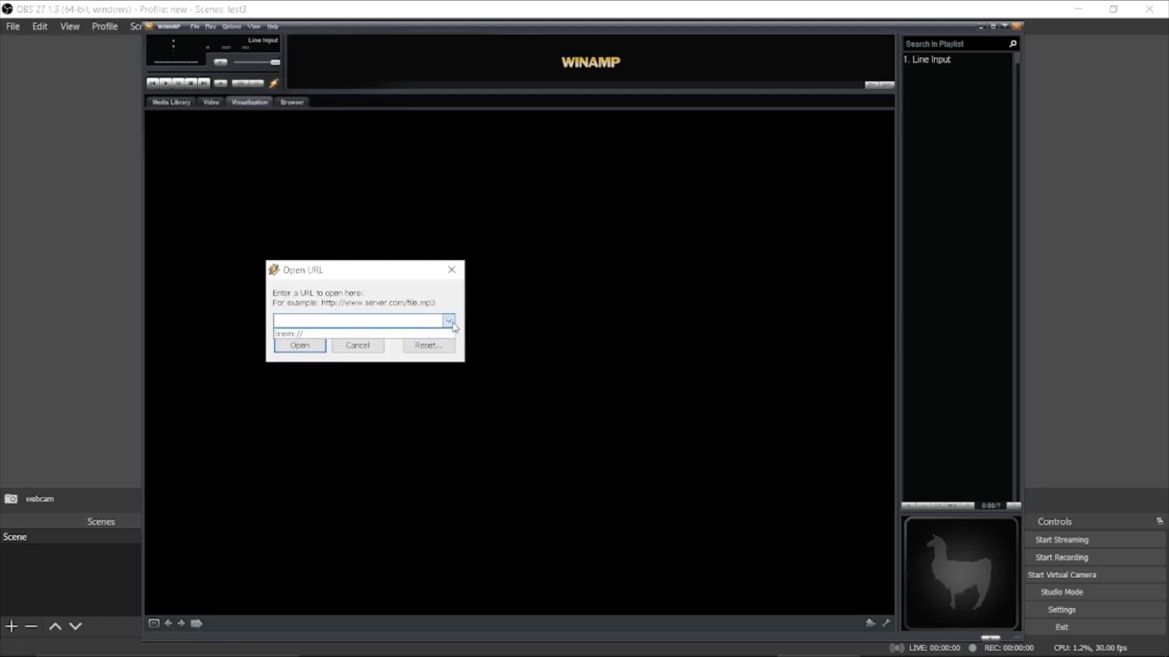
{"action": "left_click", "coordinate": [413, 336]}
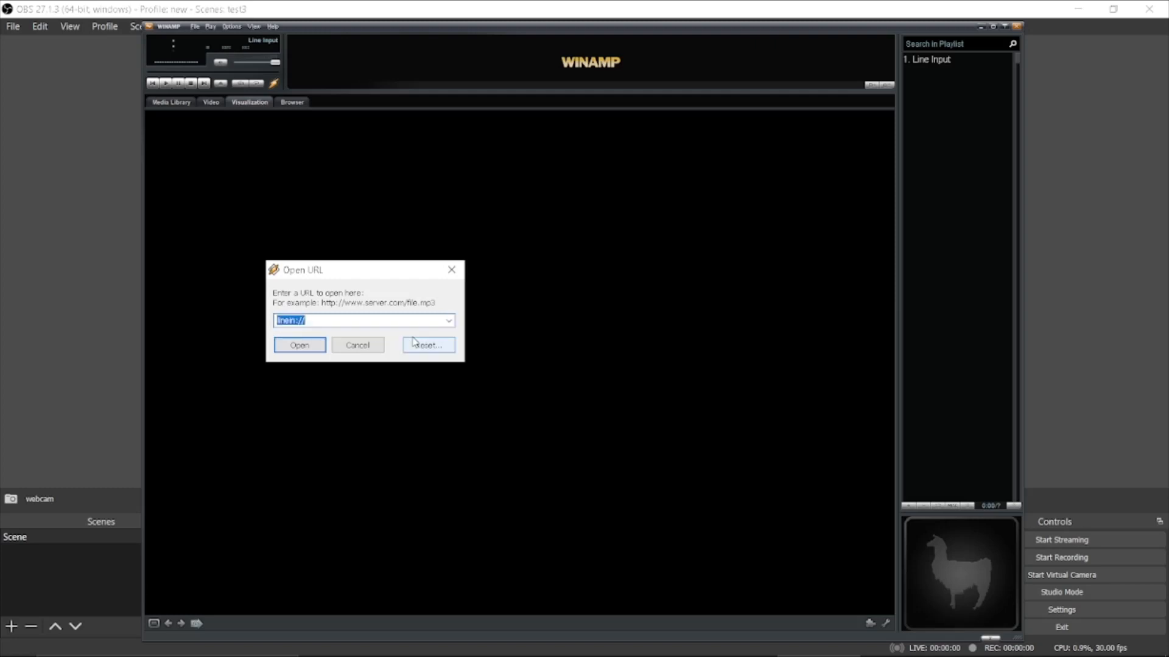
{"action": "left_click", "coordinate": [300, 345]}
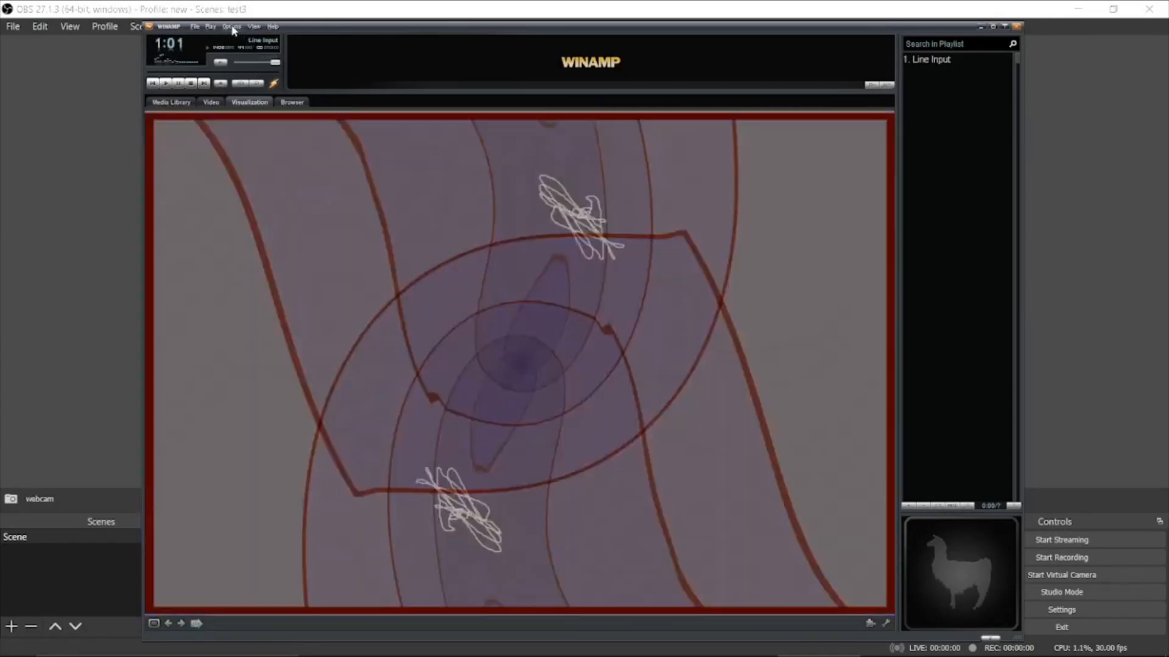
{"action": "left_click", "coordinate": [233, 27]}
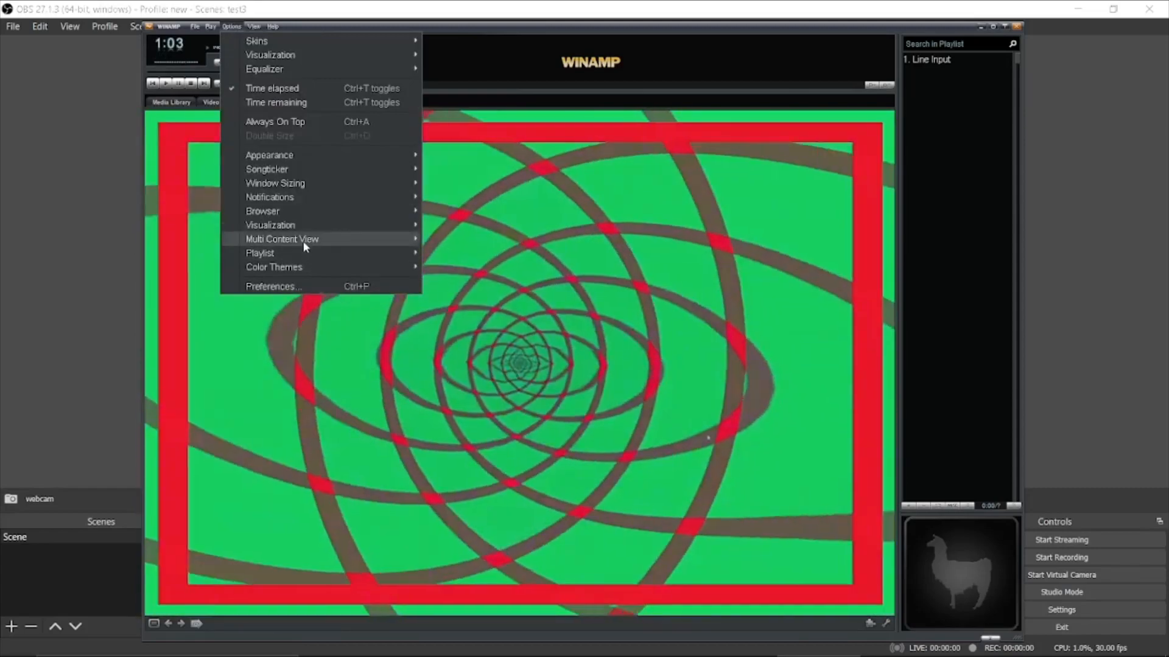
{"action": "mouse_move", "coordinate": [302, 229]}
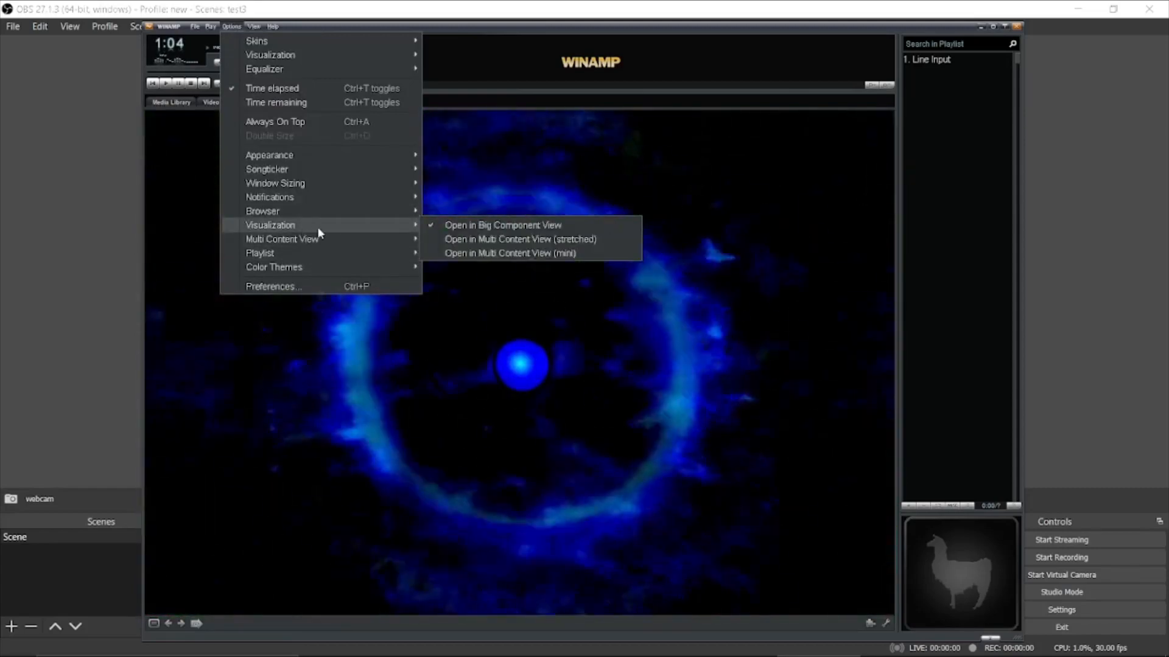
{"action": "left_click", "coordinate": [337, 364]}
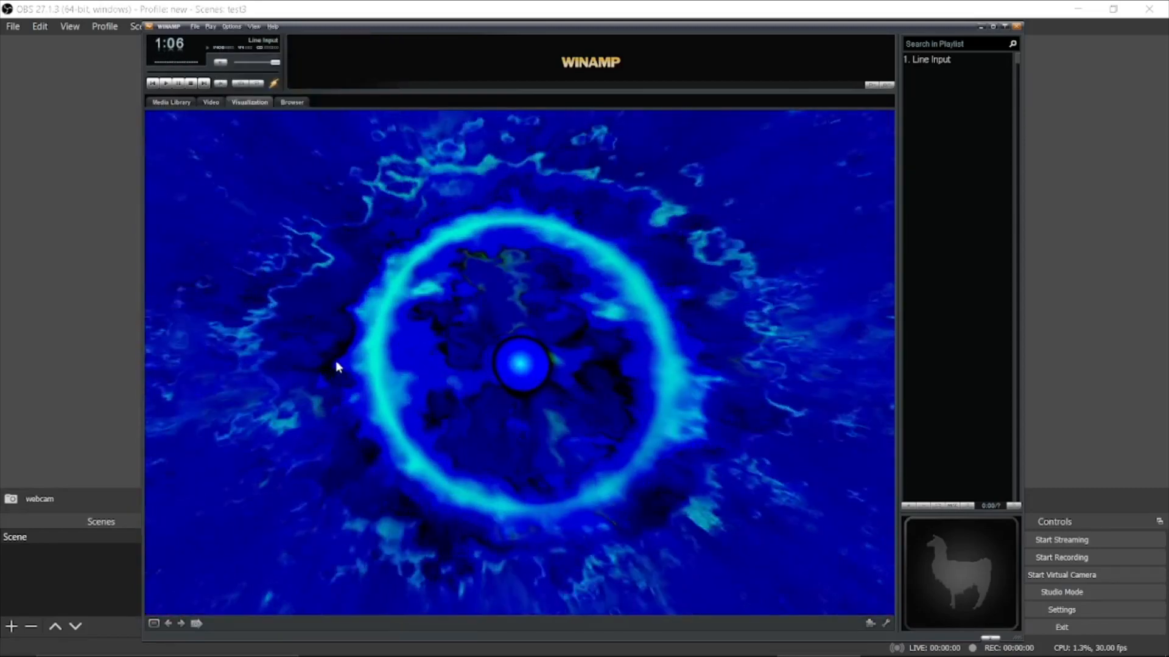
{"action": "right_click", "coordinate": [337, 364]}
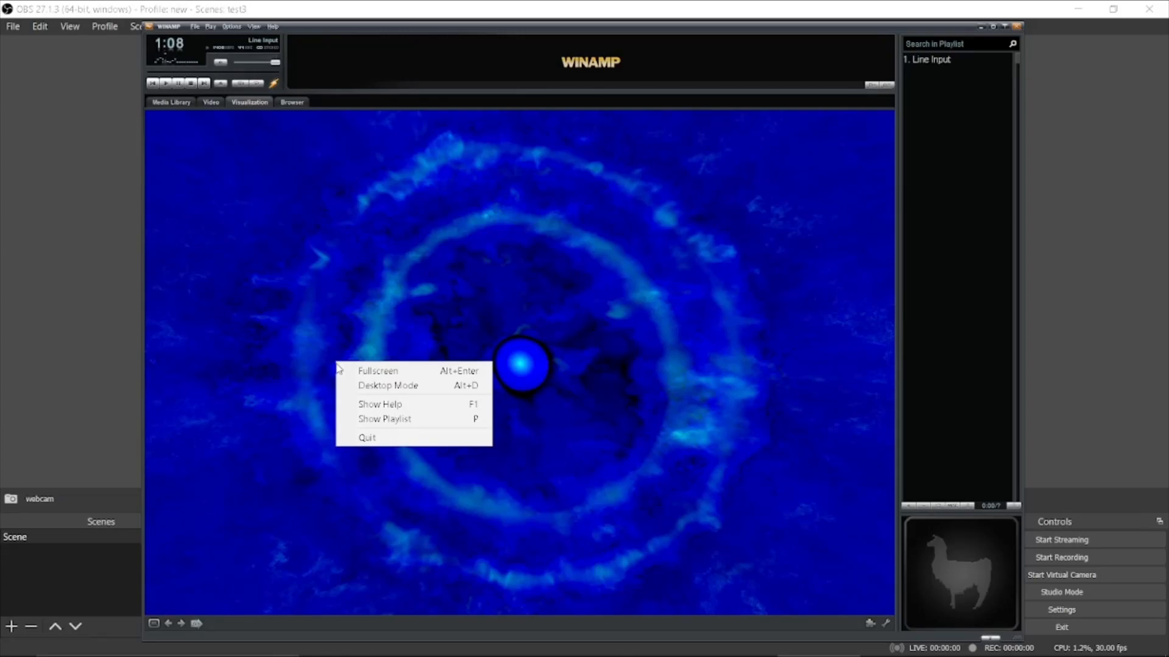
{"action": "left_click", "coordinate": [311, 371]}
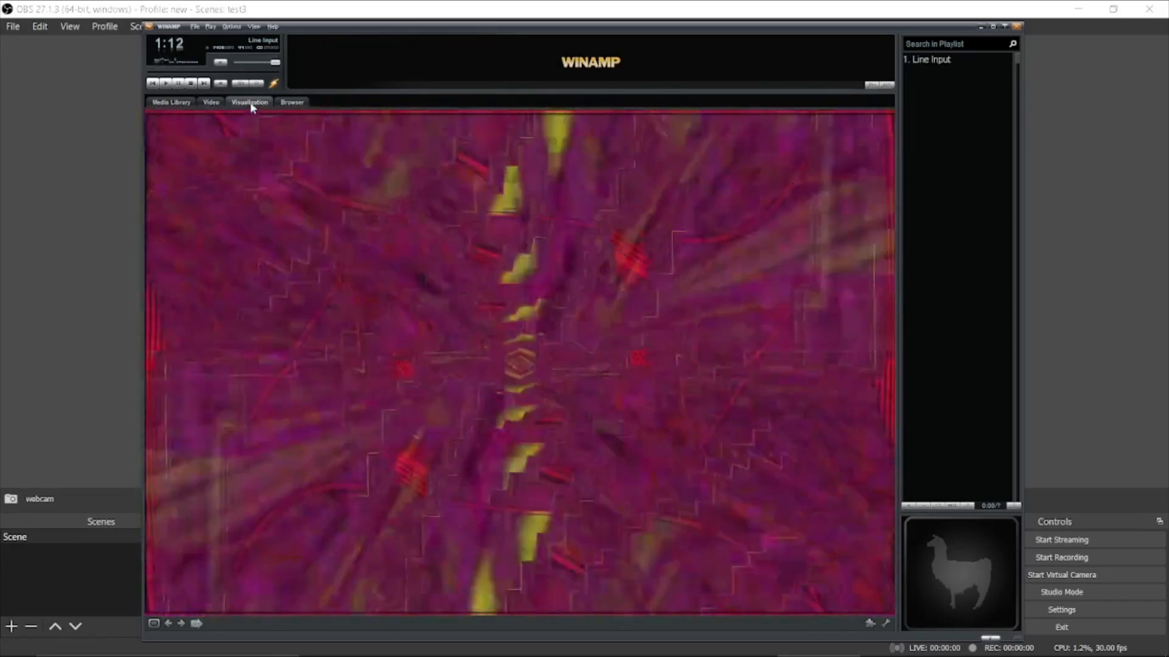
- Stop the running visualization plug-in and return to the visualization view
{"action": "right_click", "coordinate": [251, 105]}
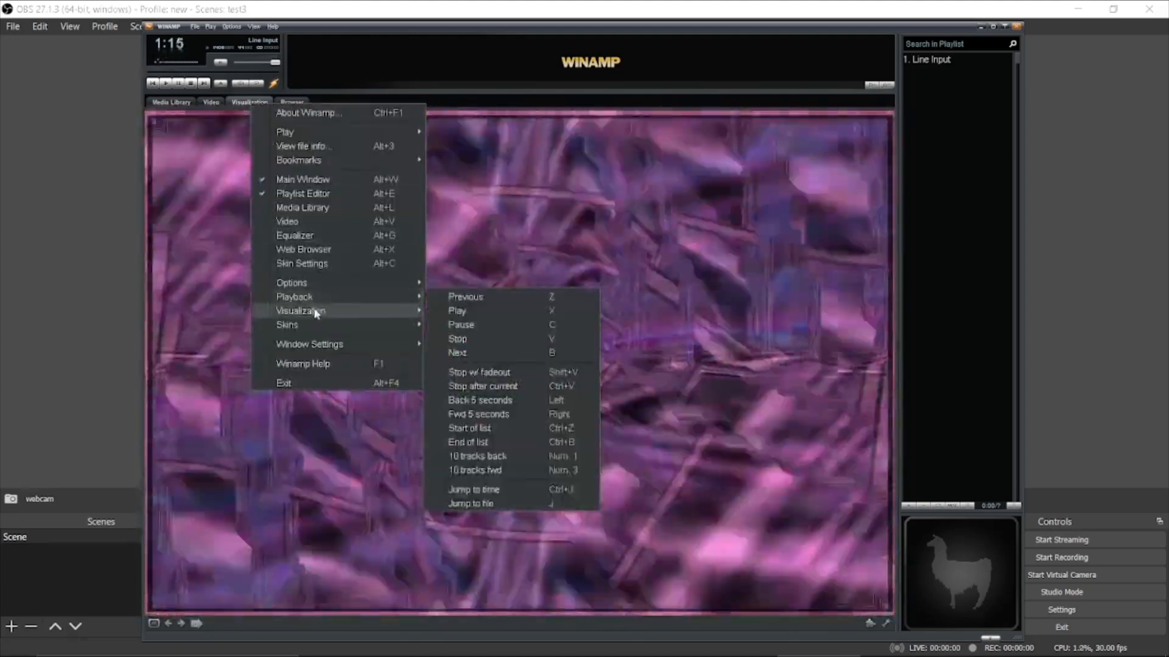
{"action": "mouse_move", "coordinate": [316, 313]}
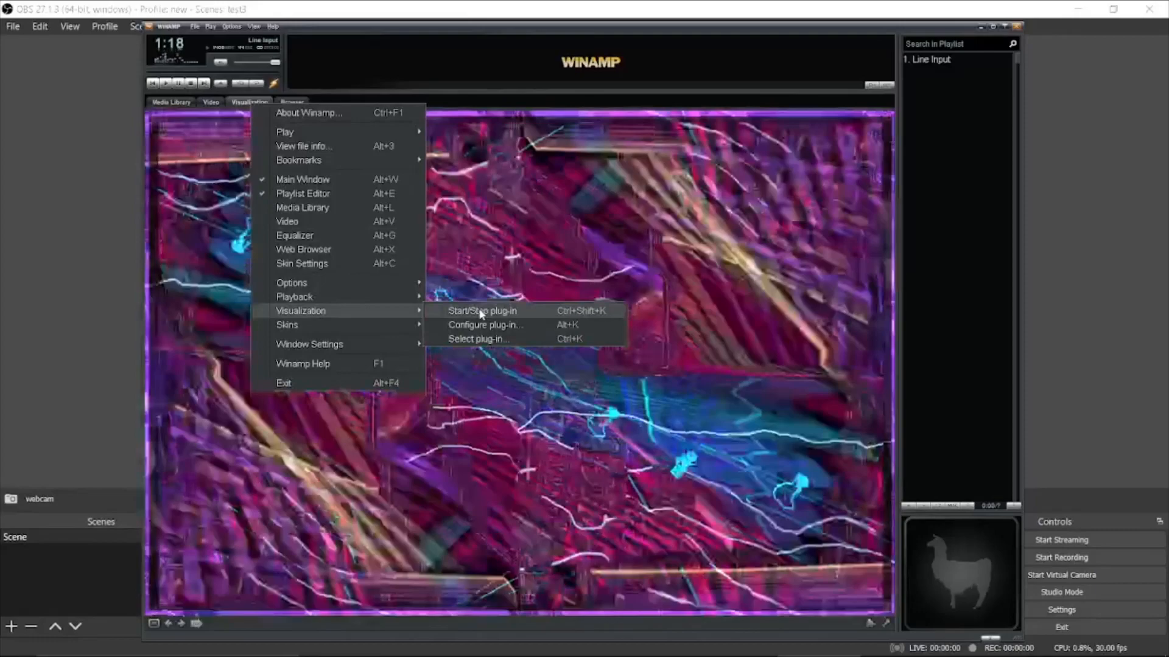
{"action": "left_click", "coordinate": [481, 311]}
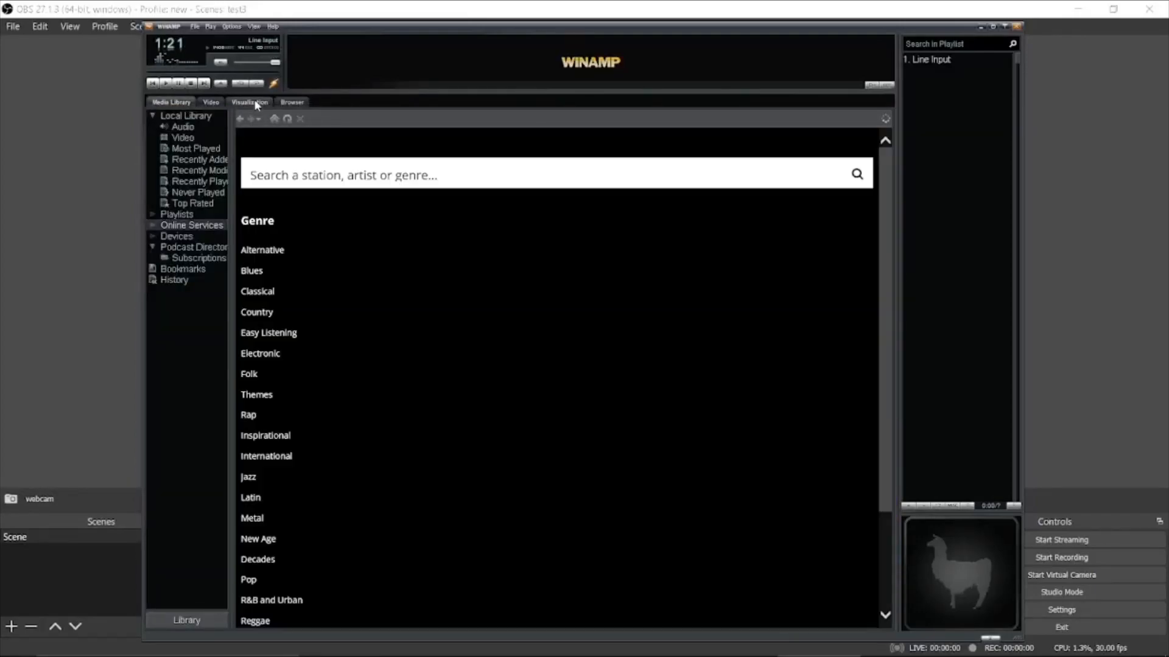
{"action": "left_click", "coordinate": [255, 101]}
- Try to open the visualization plug-in's configuration while the visualization is running
{"action": "right_click", "coordinate": [254, 103]}
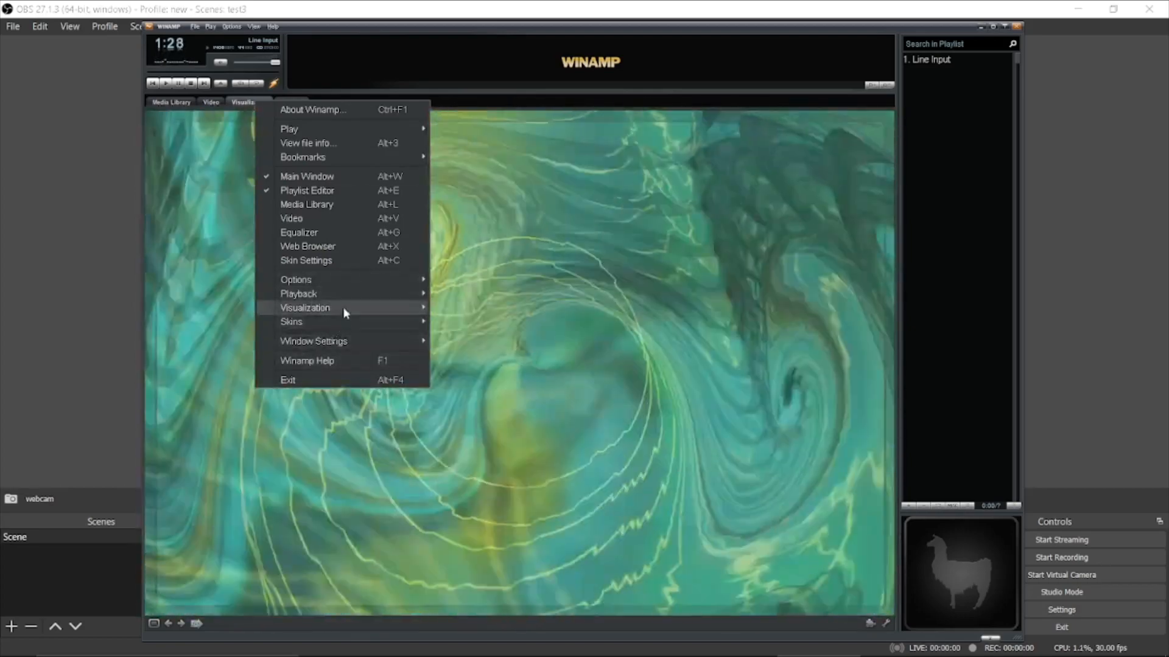
{"action": "mouse_move", "coordinate": [342, 306]}
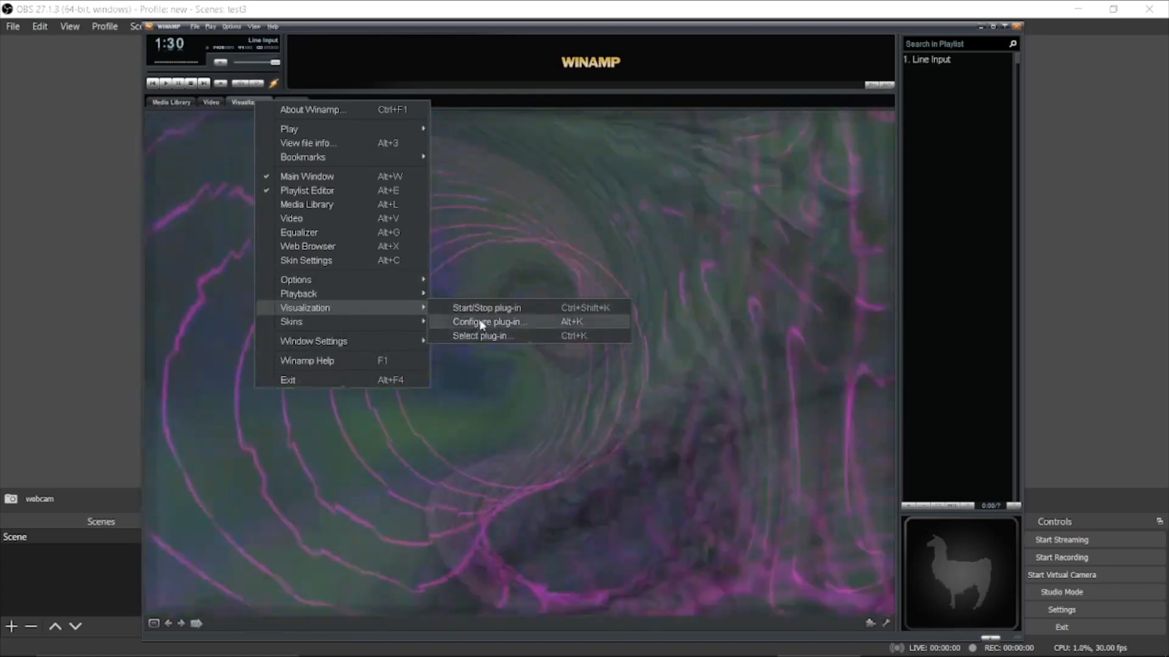
{"action": "left_click", "coordinate": [480, 321]}
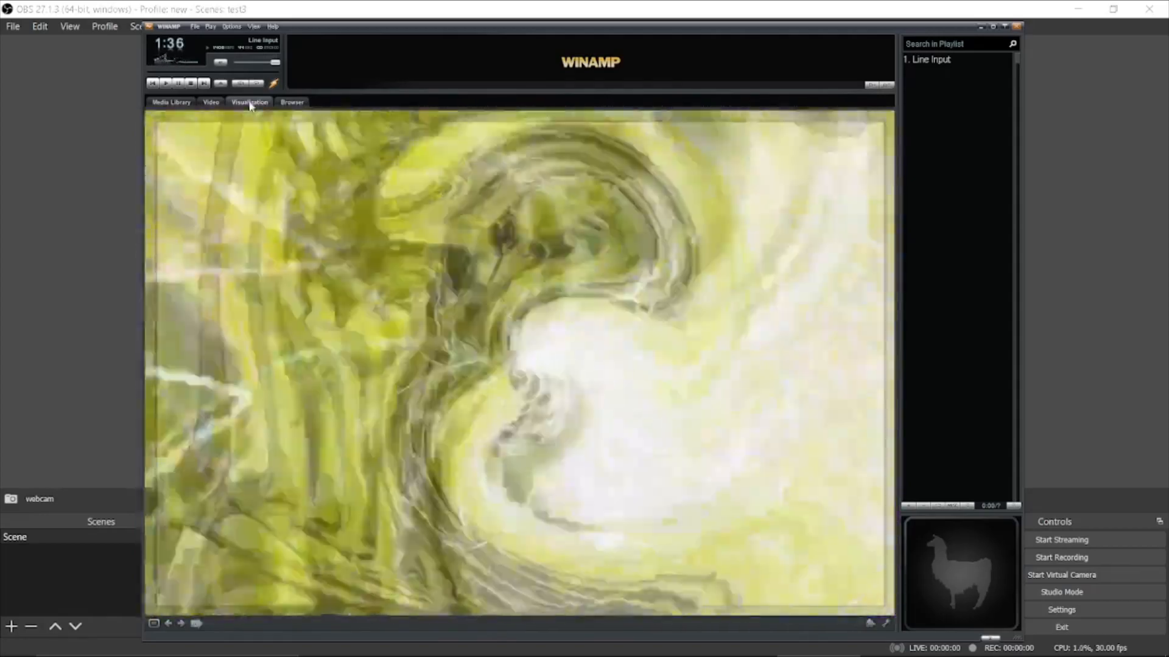
- Stop the visualization plug-in so that it can be configured
{"action": "right_click", "coordinate": [250, 106]}
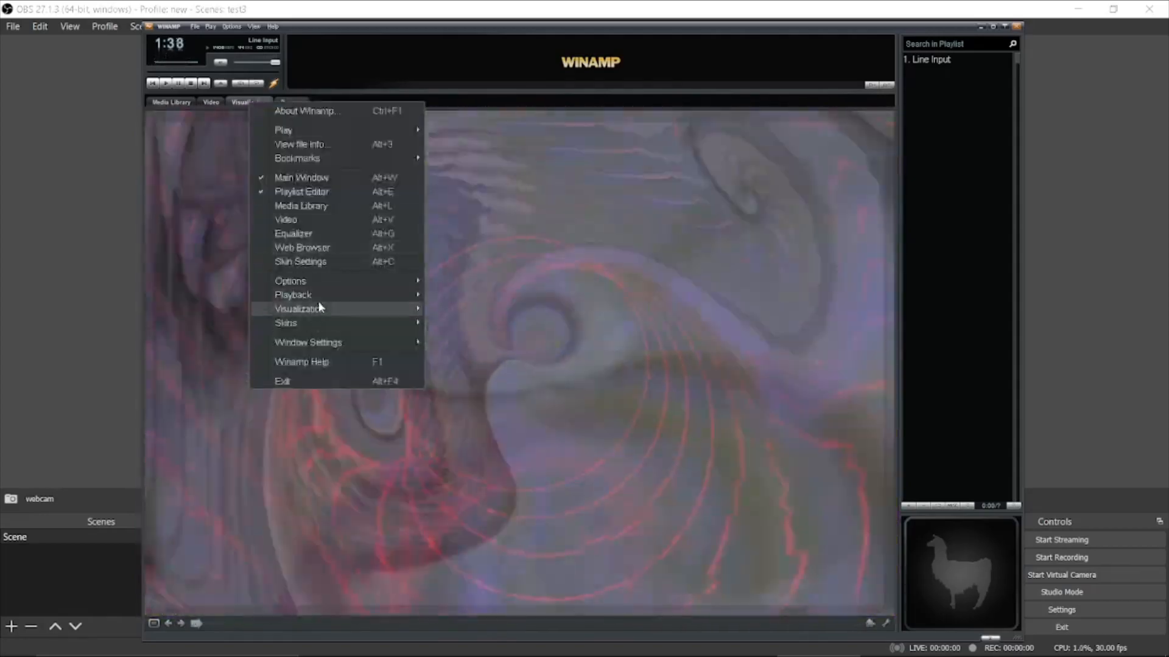
{"action": "mouse_move", "coordinate": [327, 321]}
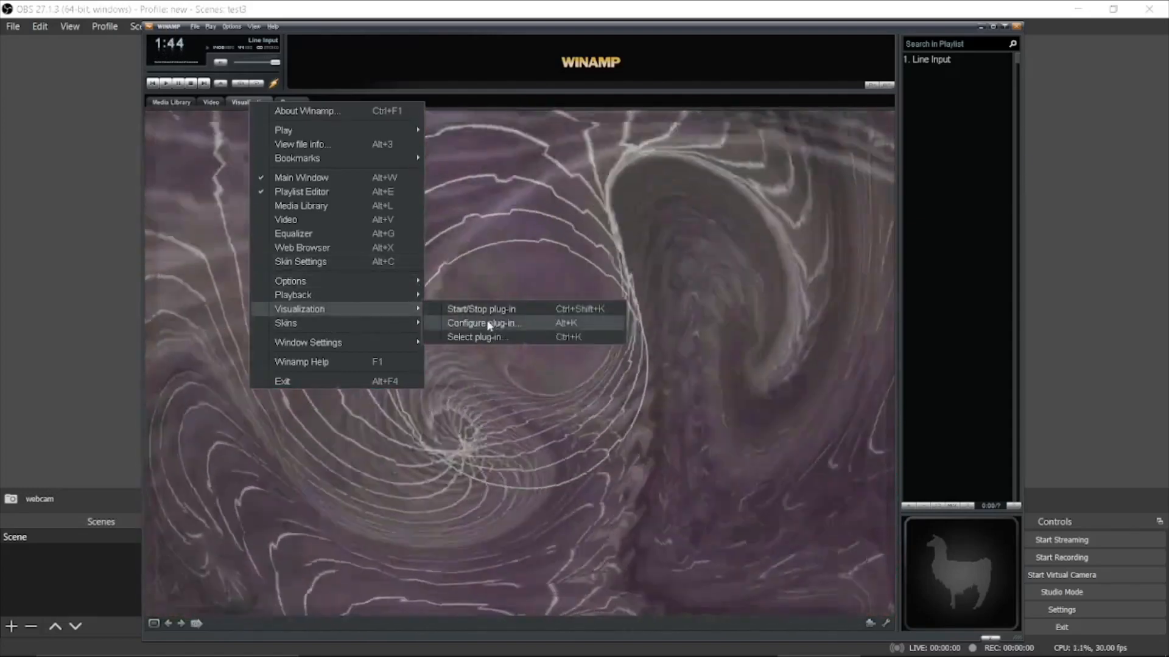
{"action": "left_click", "coordinate": [489, 309]}
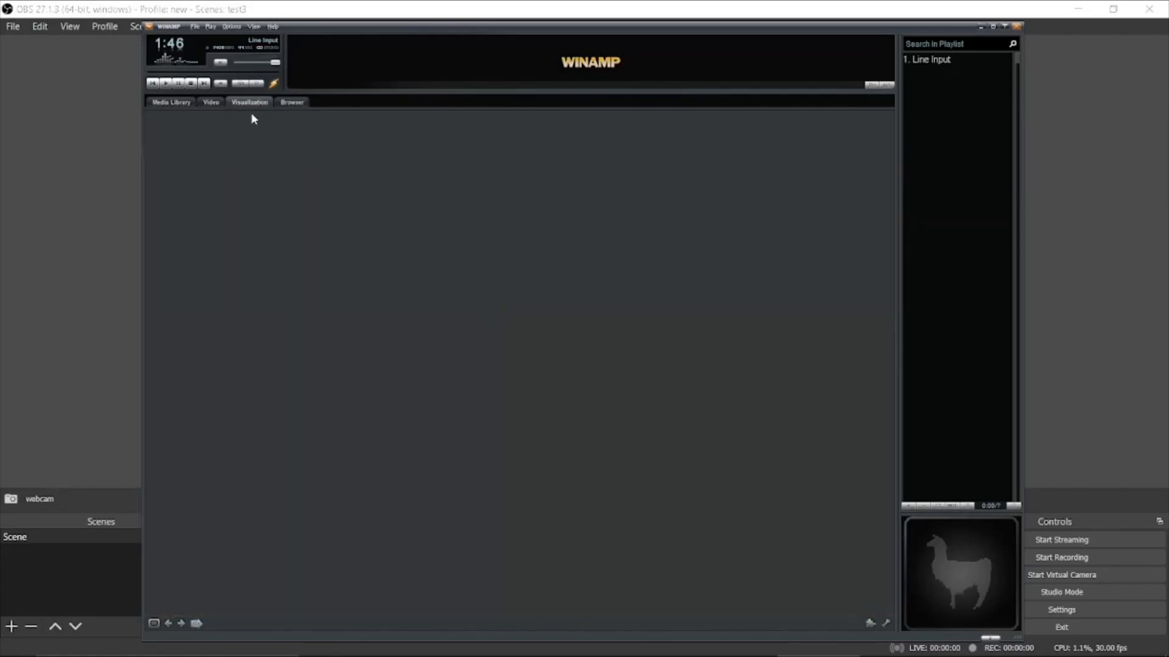
- Open the MilkDrop v2.25c configuration in the preferences, review its common display settings, accept them and leave the preferences
{"action": "left_click", "coordinate": [231, 27]}
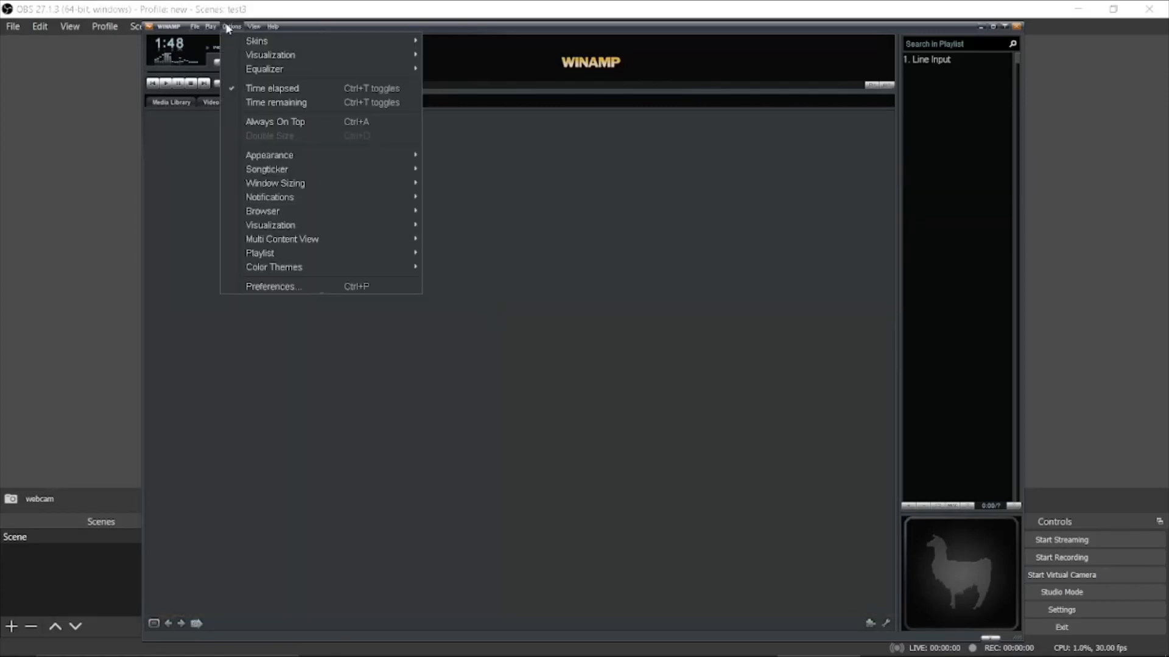
{"action": "left_click", "coordinate": [267, 286]}
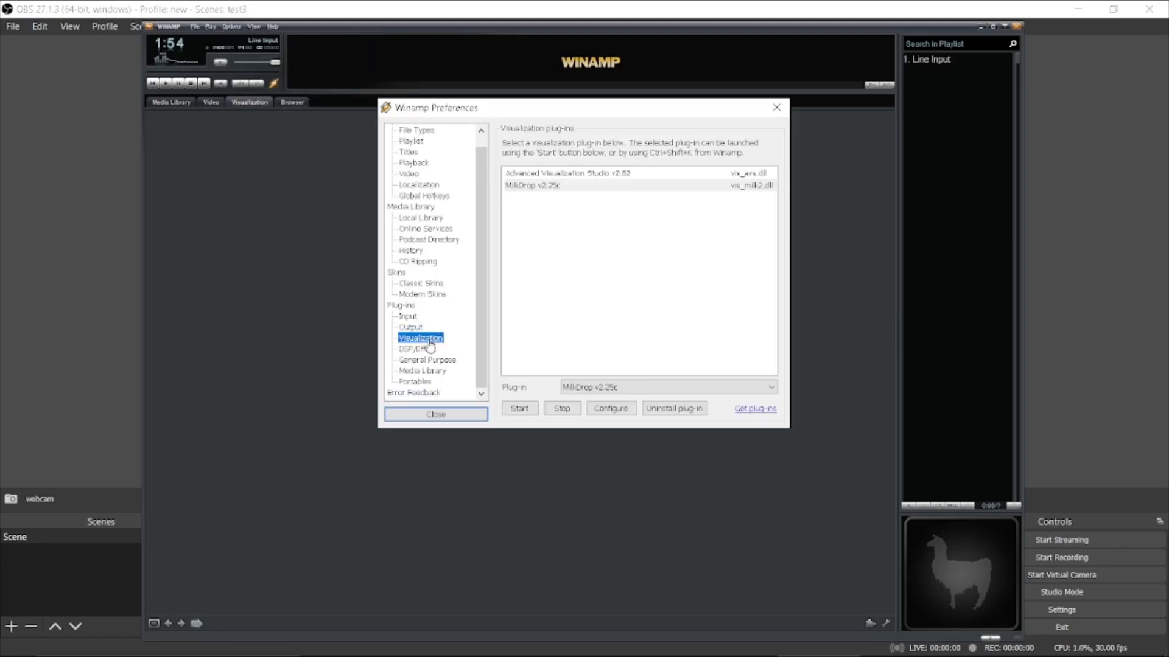
{"action": "left_click", "coordinate": [613, 409]}
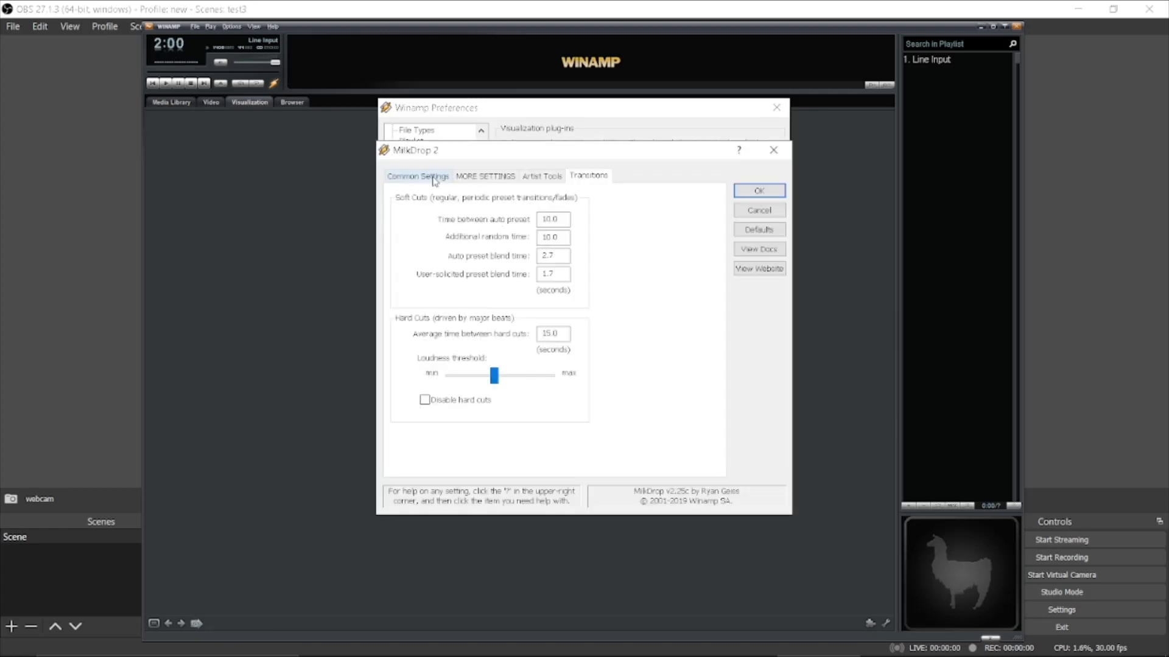
{"action": "left_click", "coordinate": [434, 178]}
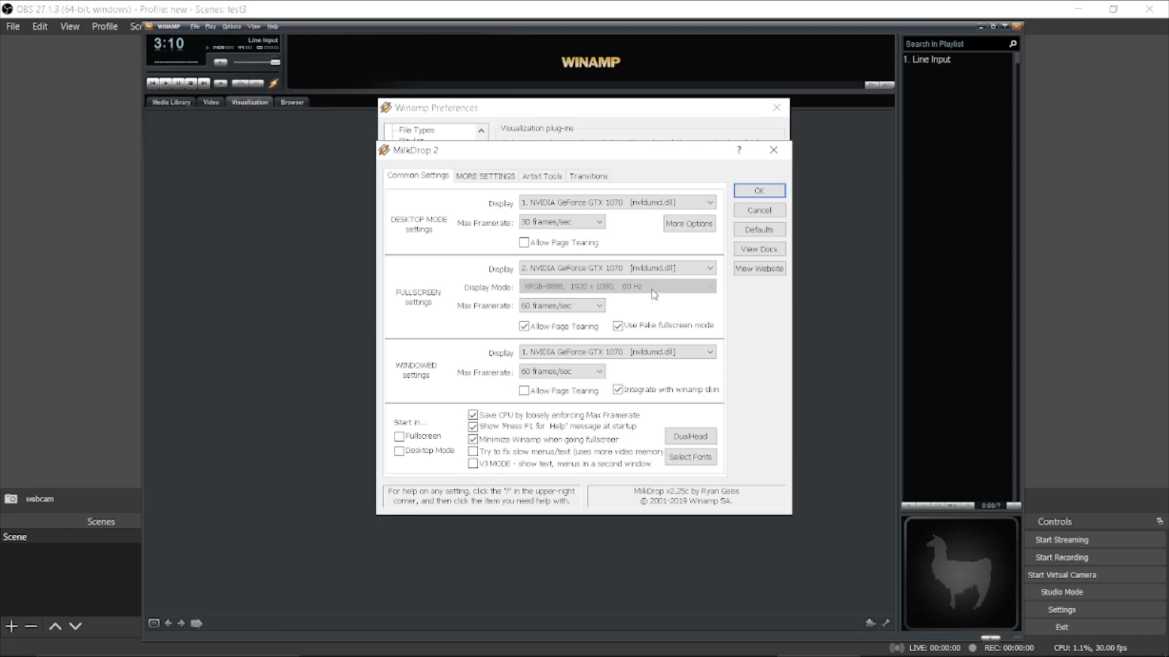
{"action": "left_click", "coordinate": [758, 191]}
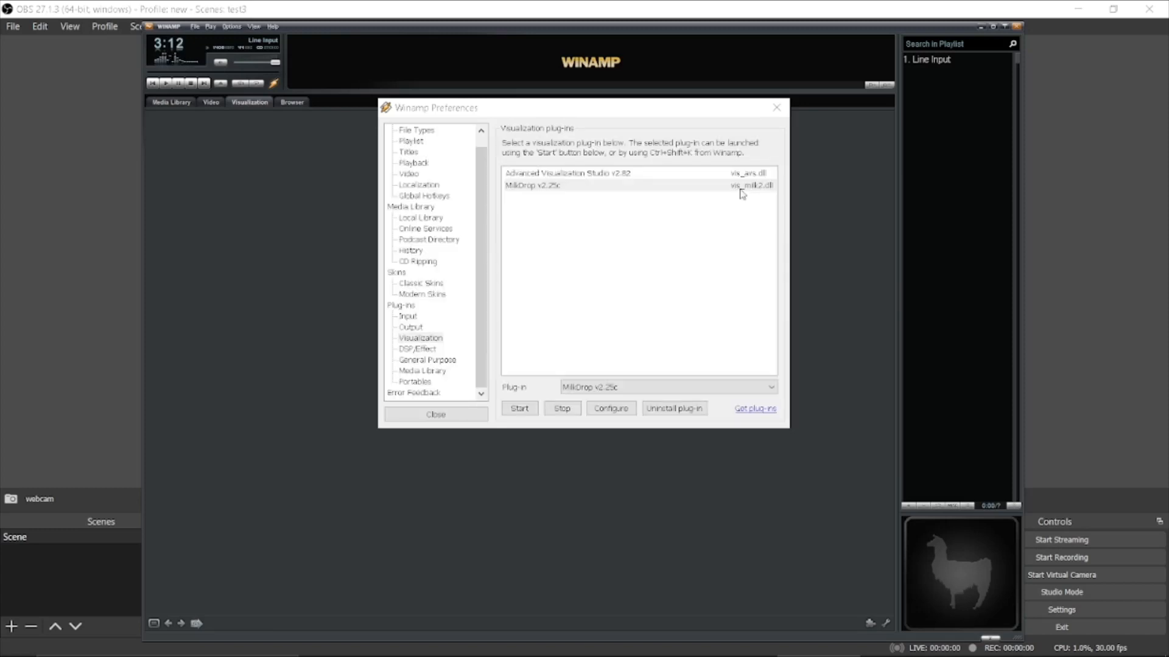
{"action": "left_click", "coordinate": [776, 110]}
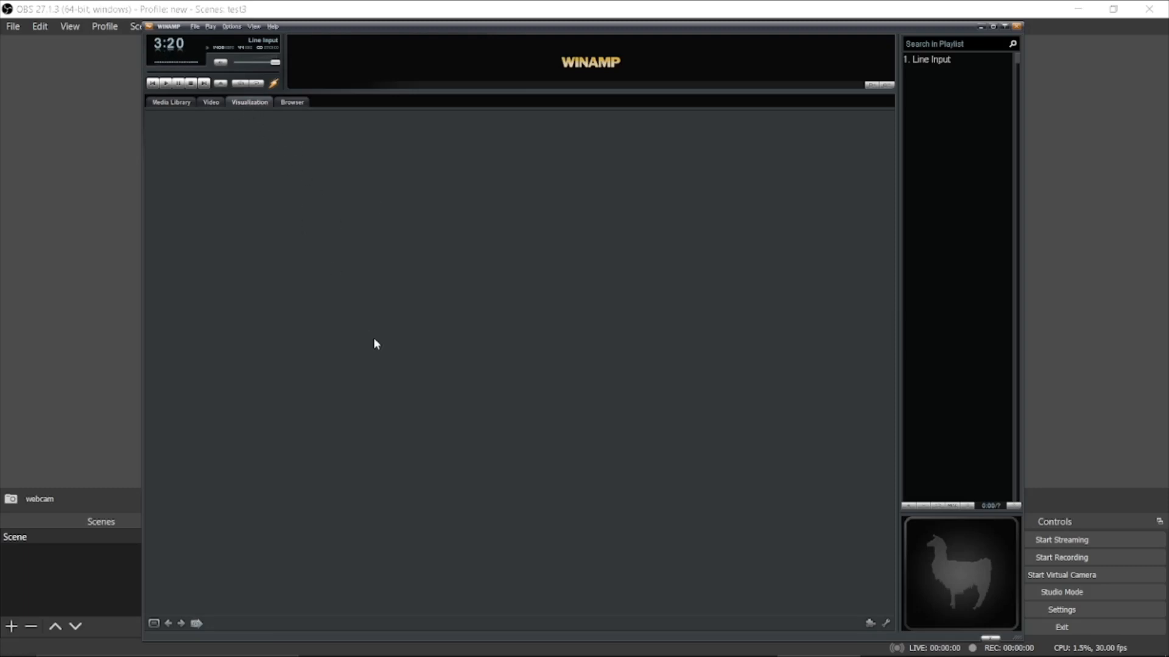
- Restart the visualization plug-in, put the visualization in fullscreen, and minimize the Winamp window to return to OBS
{"action": "right_click", "coordinate": [253, 107]}
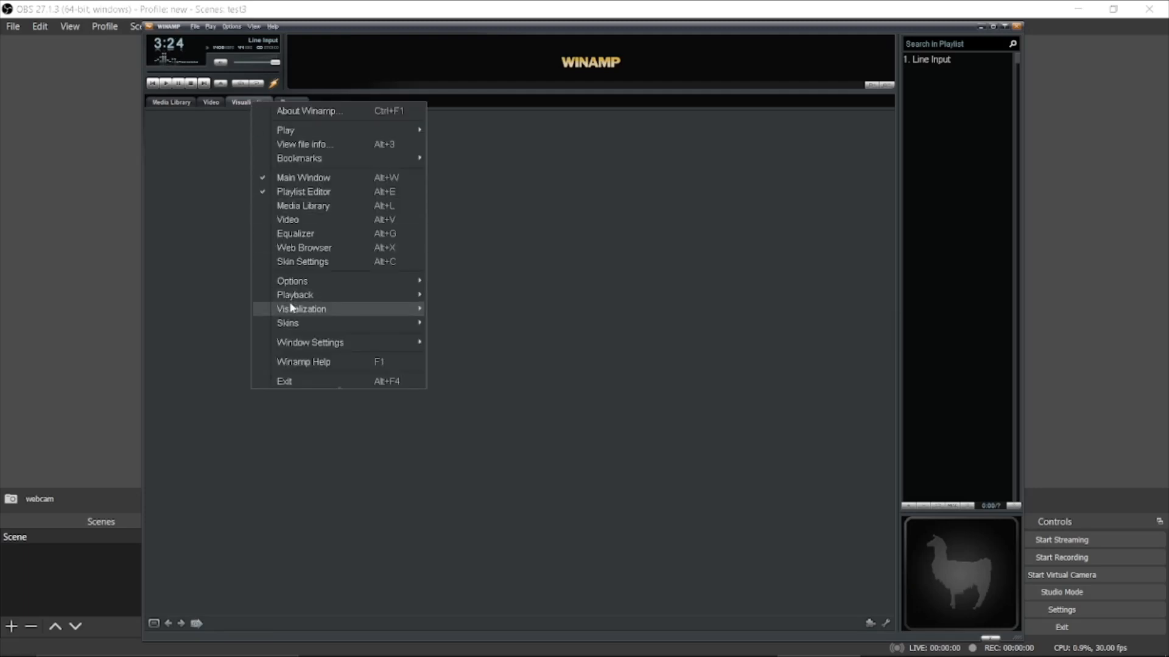
{"action": "mouse_move", "coordinate": [305, 309]}
{"action": "left_click", "coordinate": [476, 314]}
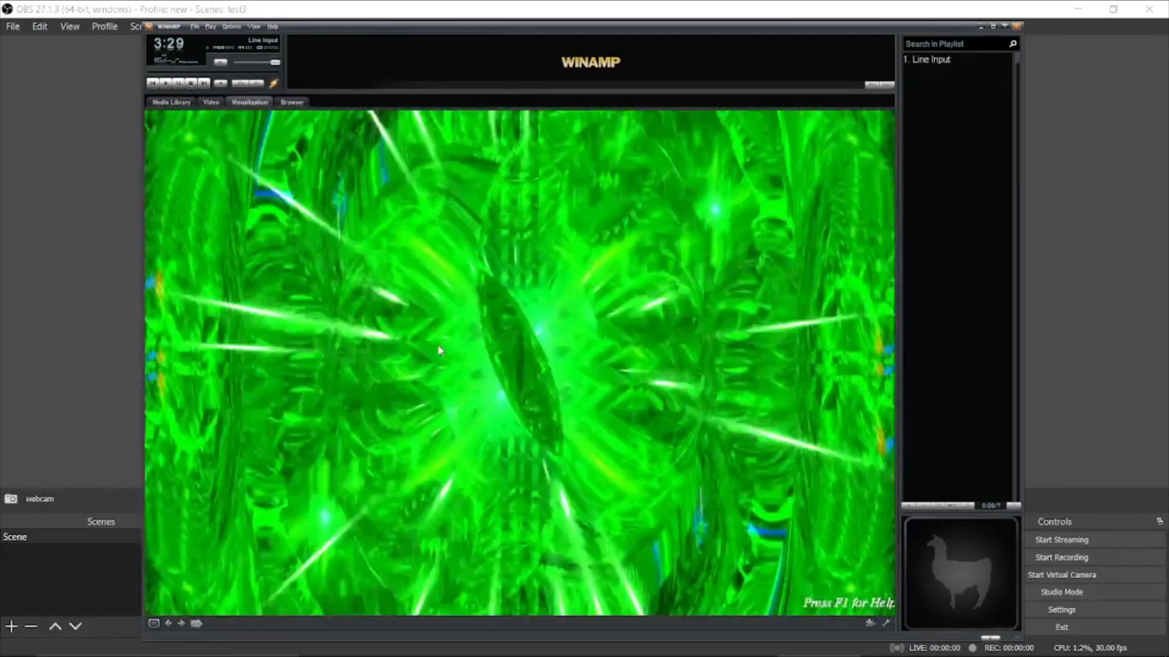
{"action": "double_click", "coordinate": [438, 346]}
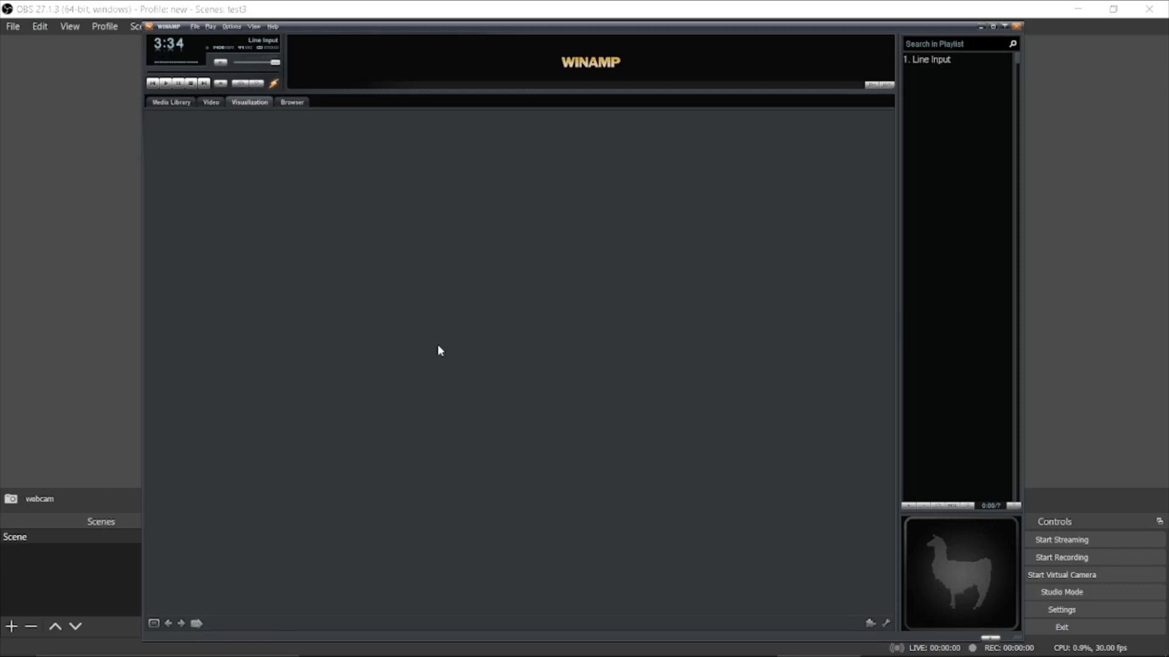
{"action": "left_click", "coordinate": [980, 28]}
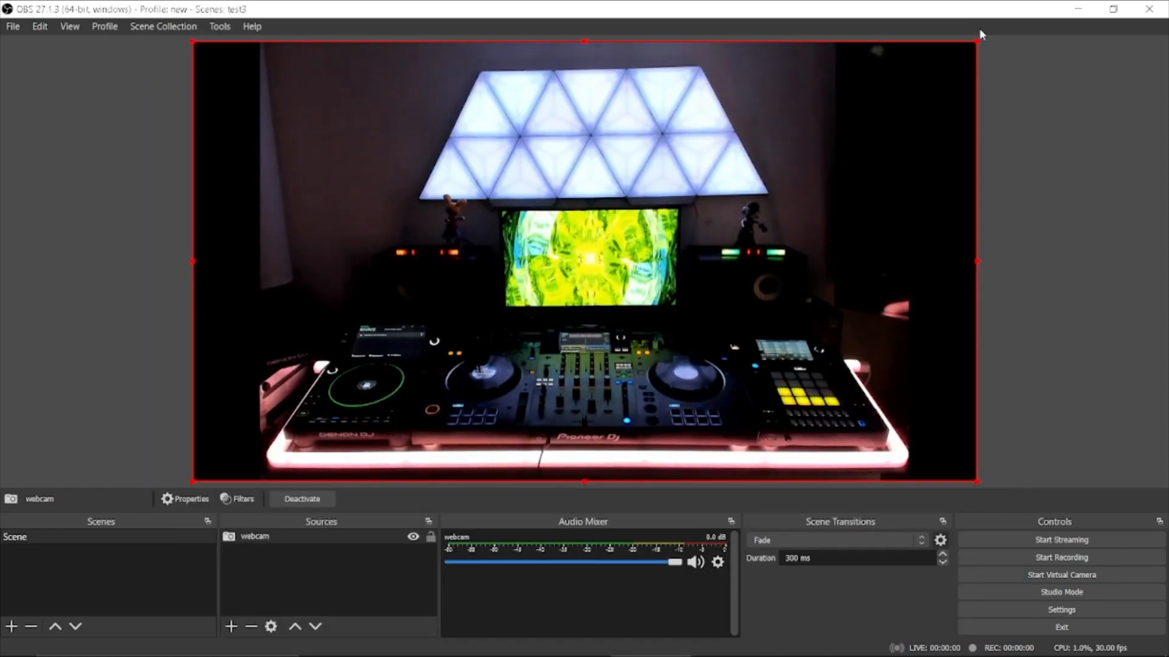
- Add a new Display Capture source named "monitor" to the scene
{"action": "left_click", "coordinate": [231, 627]}
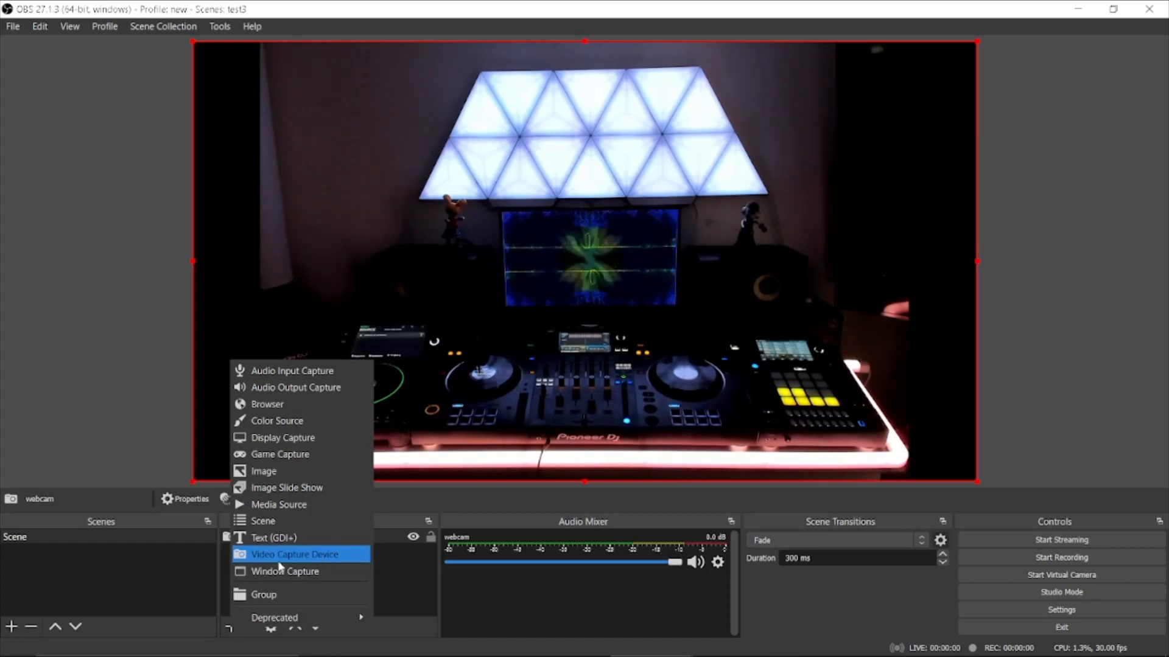
{"action": "left_click", "coordinate": [306, 439]}
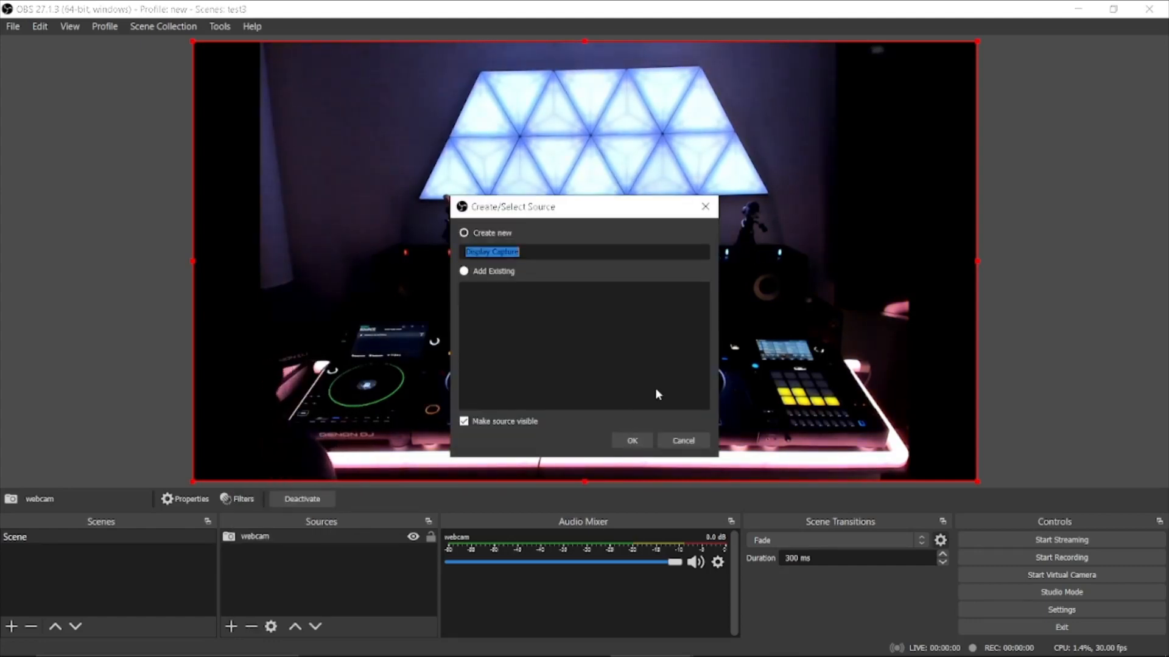
{"action": "type", "text": "moni"}
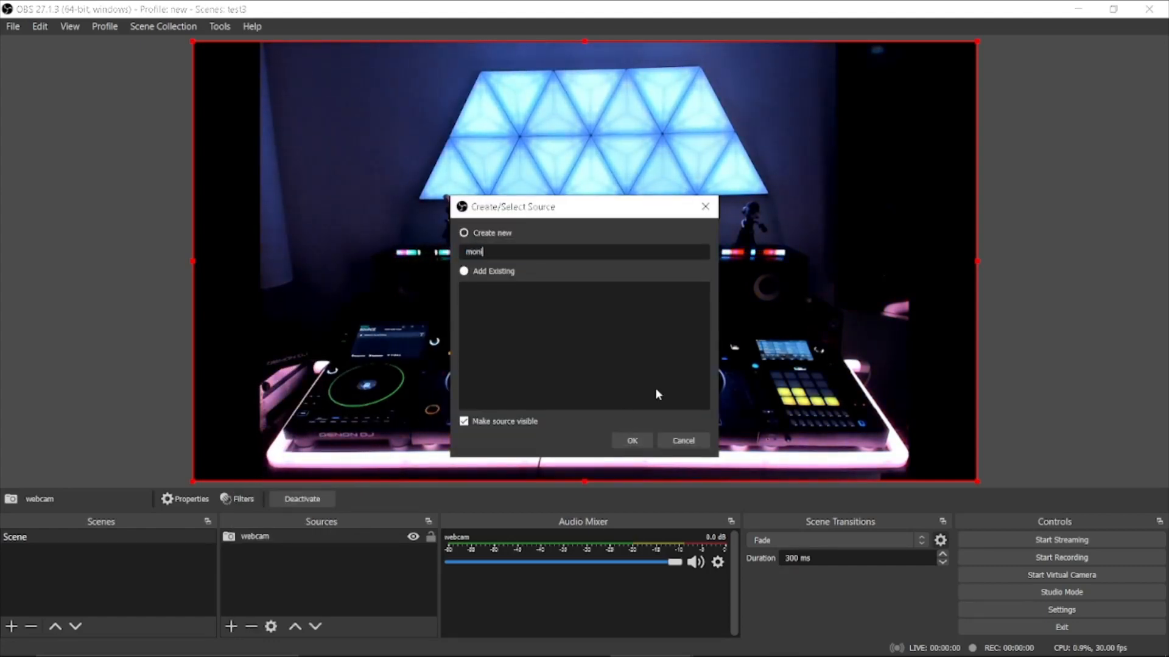
{"action": "type", "text": "tor"}
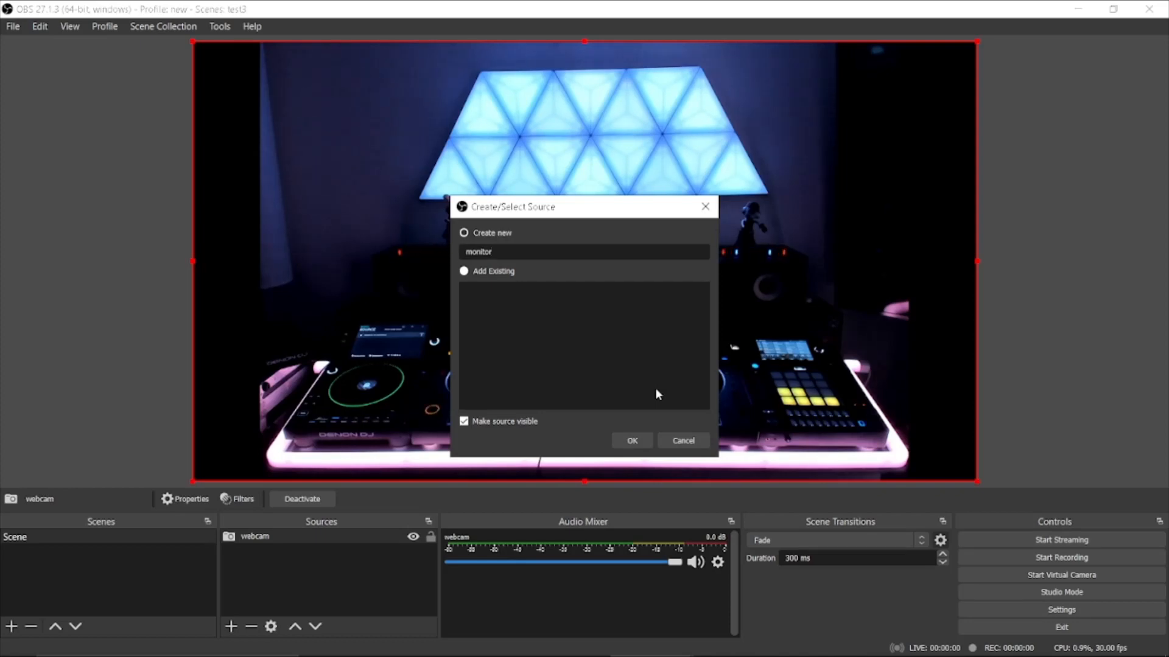
{"action": "left_click", "coordinate": [633, 437]}
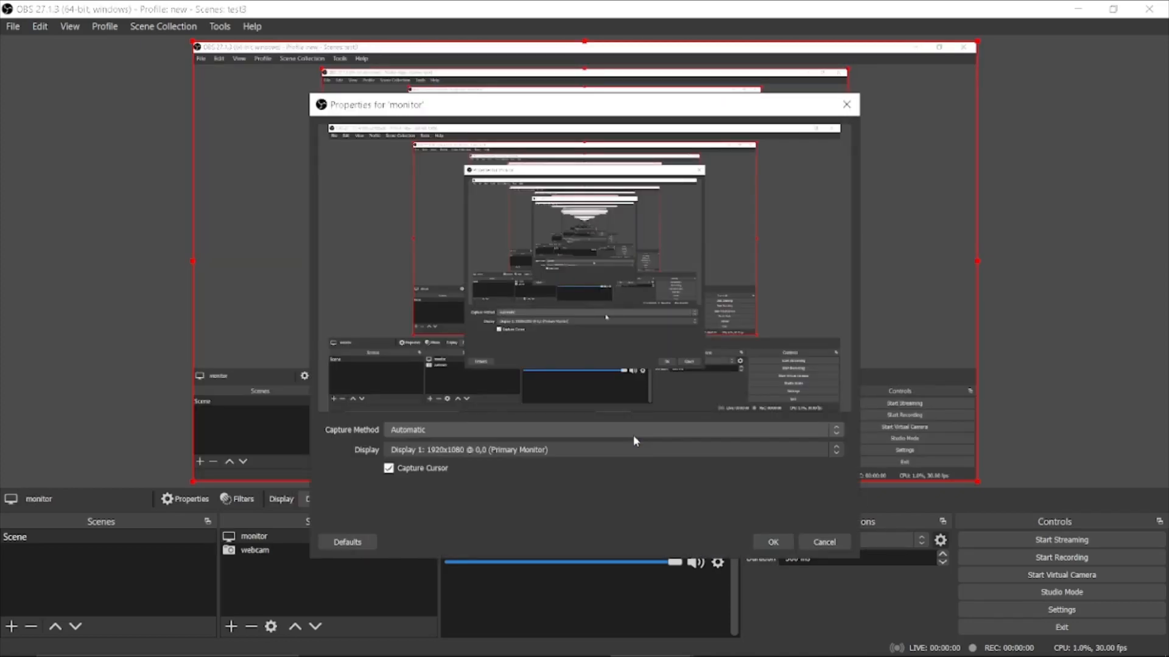
- Set the monitor source to capture Display 2: 1920x1080 @ 1920,0, disable cursor capture, and accept the properties
{"action": "left_click", "coordinate": [835, 449]}
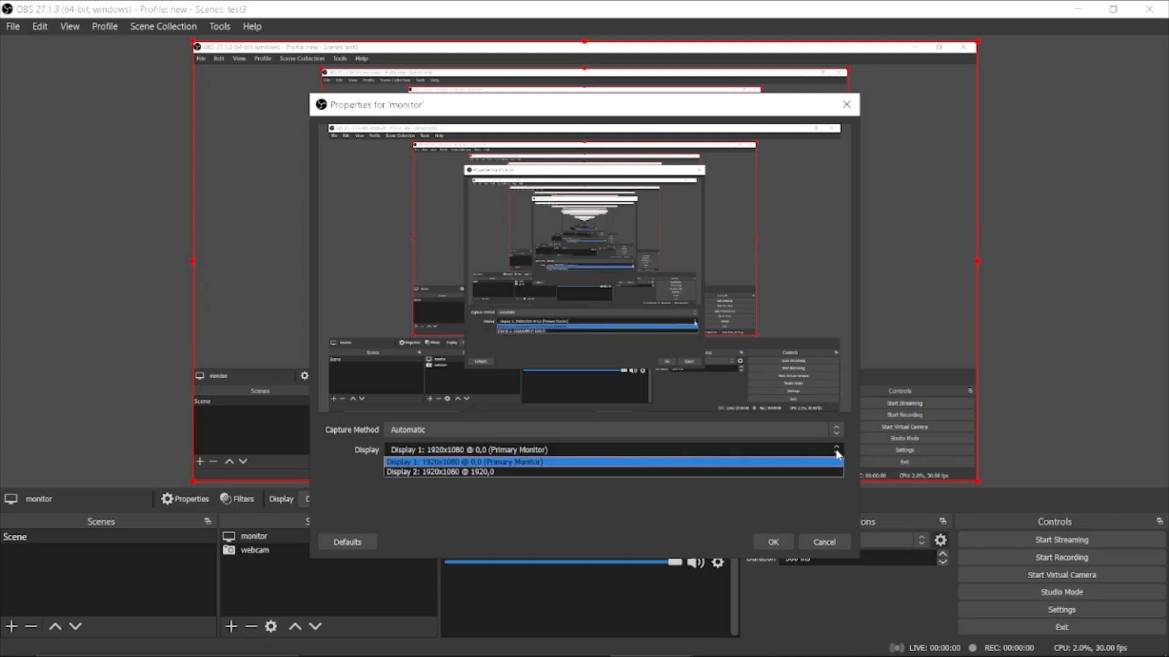
{"action": "left_click", "coordinate": [733, 472]}
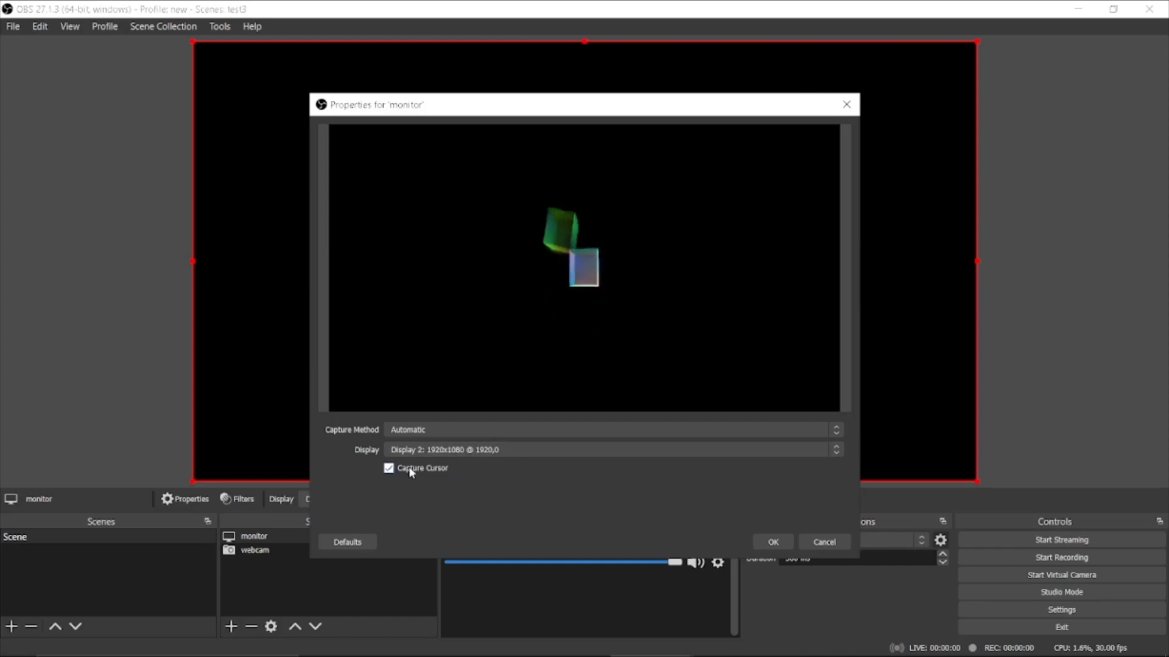
{"action": "left_click", "coordinate": [388, 469]}
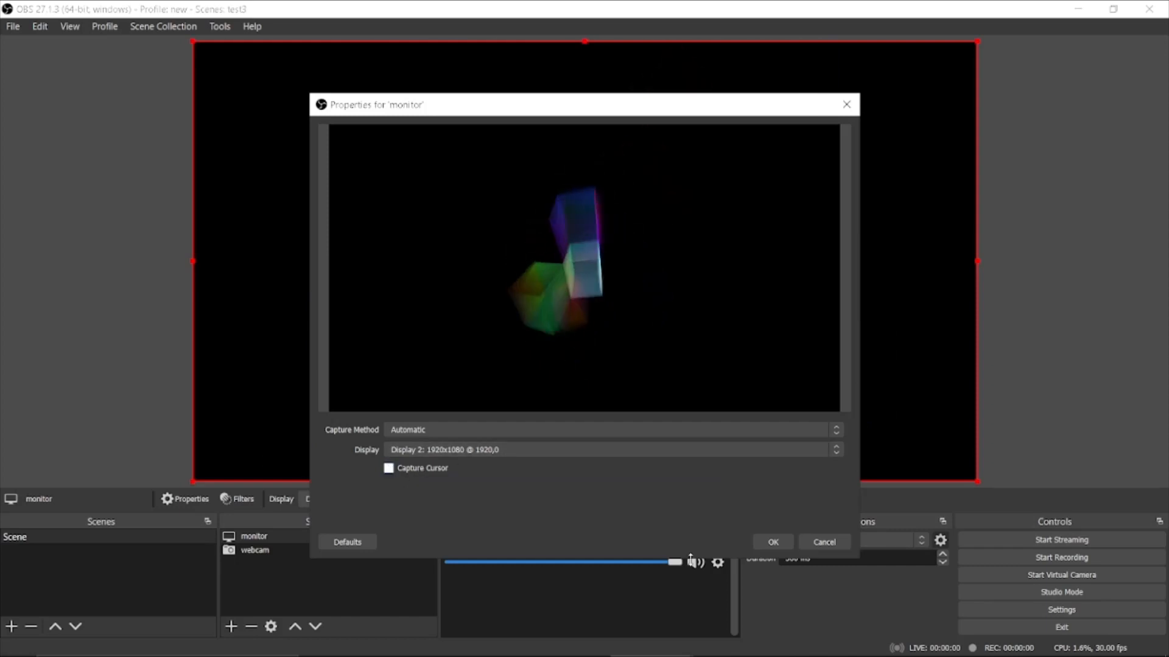
{"action": "left_click", "coordinate": [773, 542]}
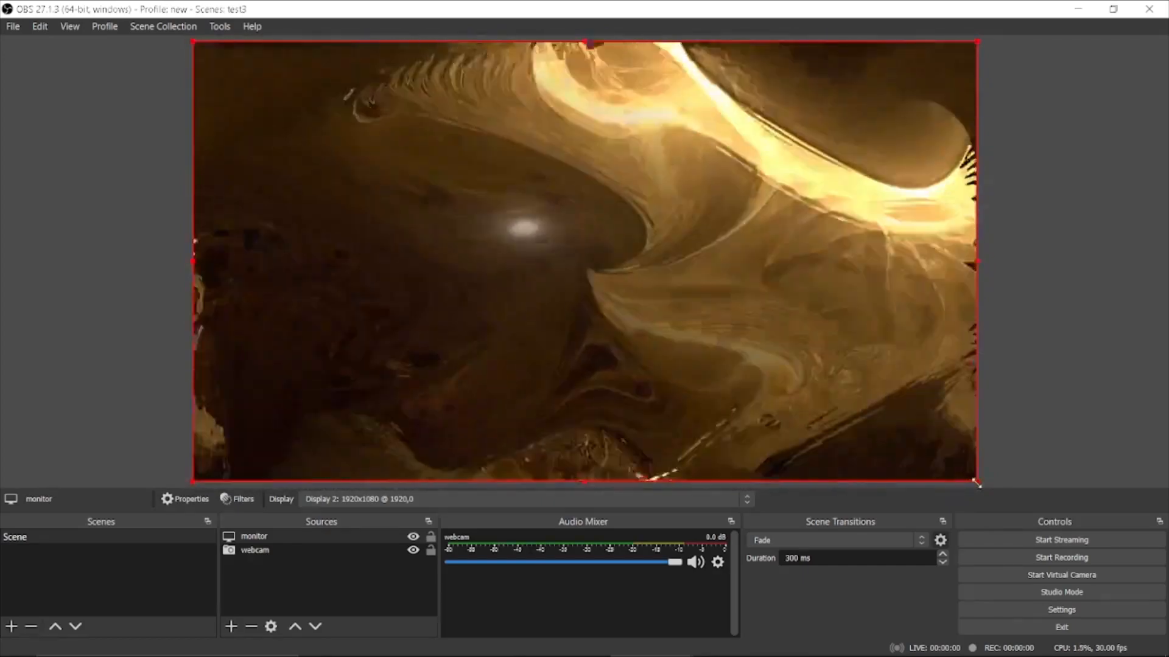
- Shrink the monitor source to about 1148 × 646 in the scene and open its transform settings clear of the source
{"action": "left_click_drag", "start_coordinate": [977, 482], "coordinate": [518, 312]}
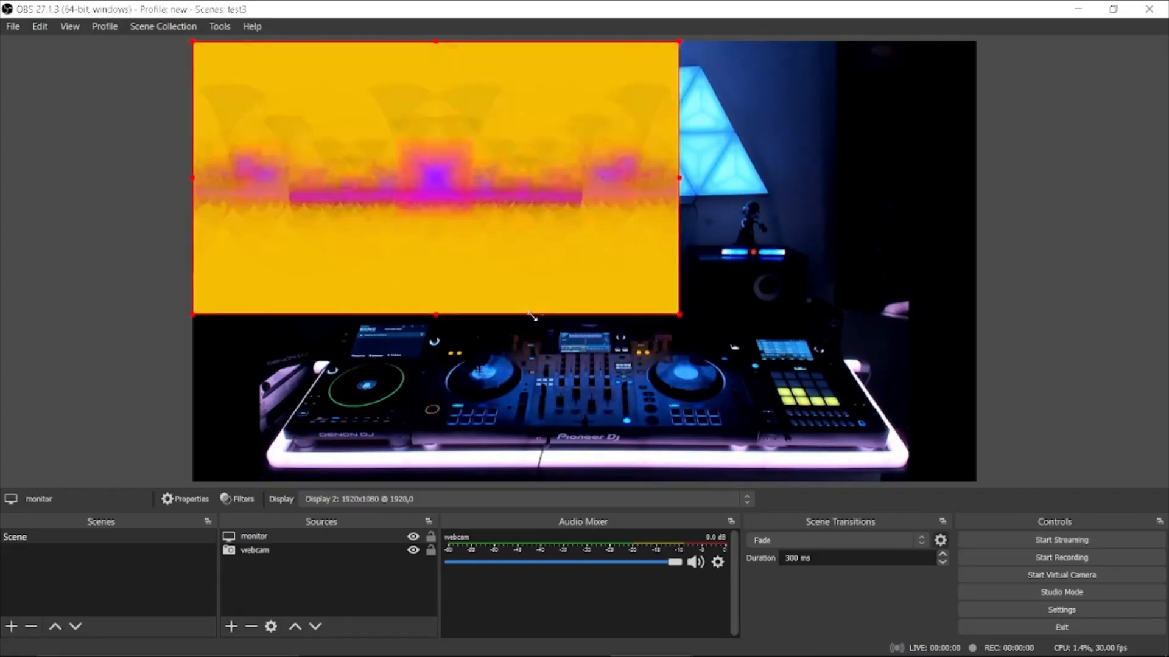
{"action": "mouse_move", "coordinate": [518, 312]}
{"action": "left_mouse_down"}
{"action": "mouse_move", "coordinate": [498, 303]}
{"action": "mouse_move", "coordinate": [522, 308]}
{"action": "mouse_move", "coordinate": [519, 289]}
{"action": "mouse_move", "coordinate": [542, 316]}
{"action": "mouse_move", "coordinate": [533, 306]}
{"action": "left_mouse_up"}
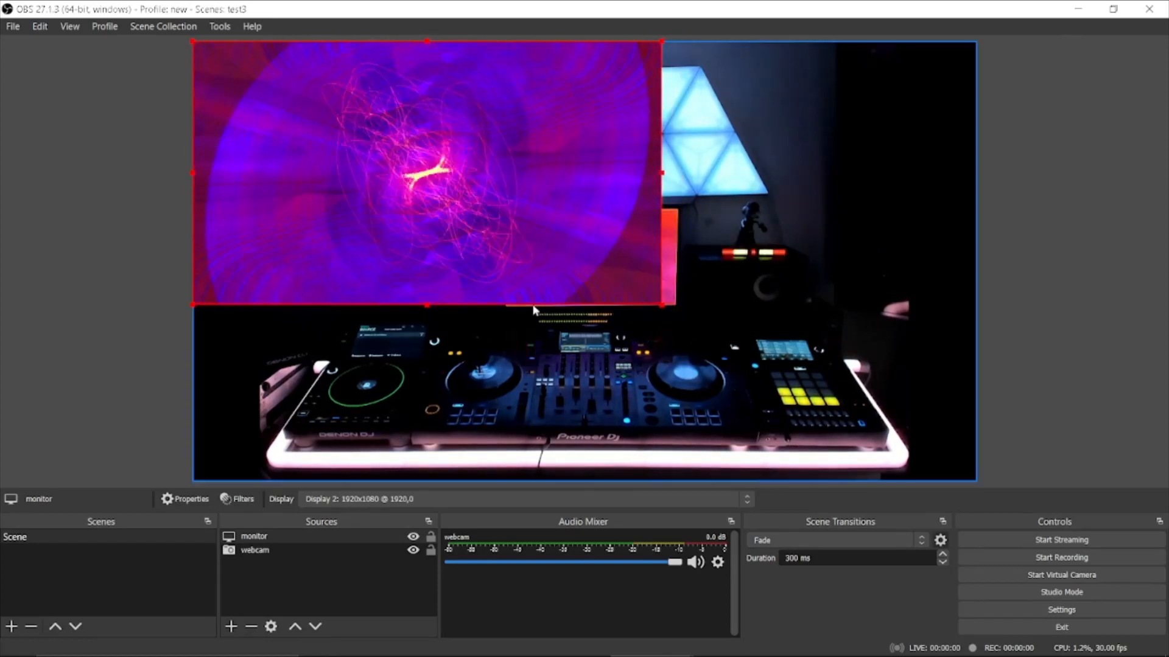
{"action": "right_click", "coordinate": [443, 212]}
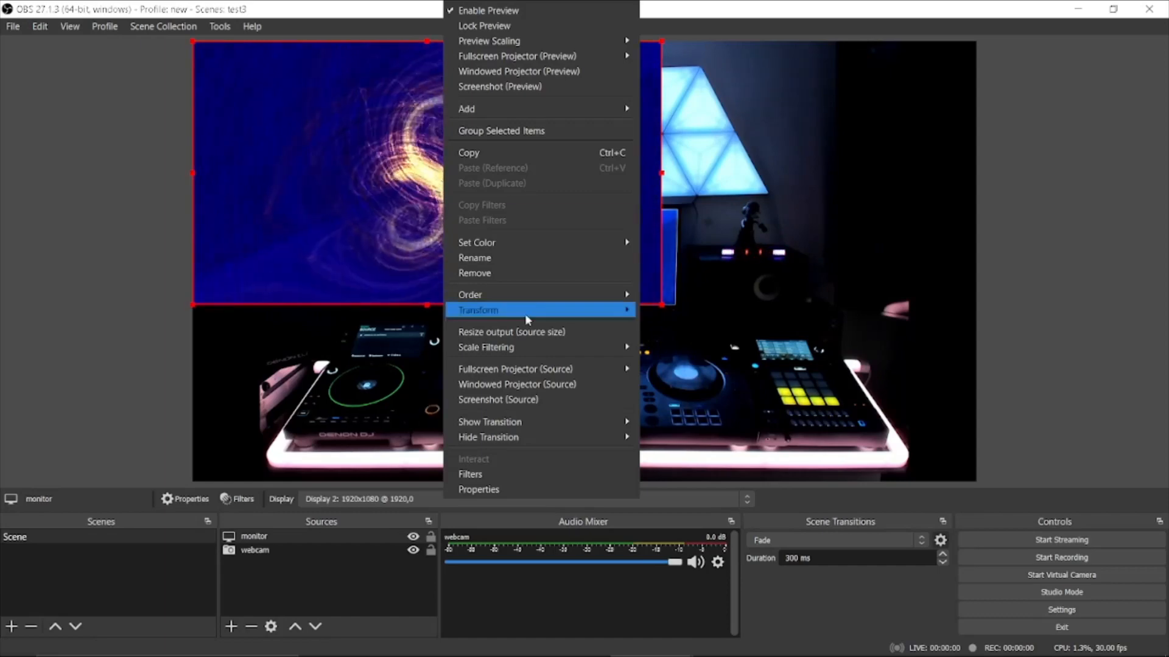
{"action": "mouse_move", "coordinate": [529, 319]}
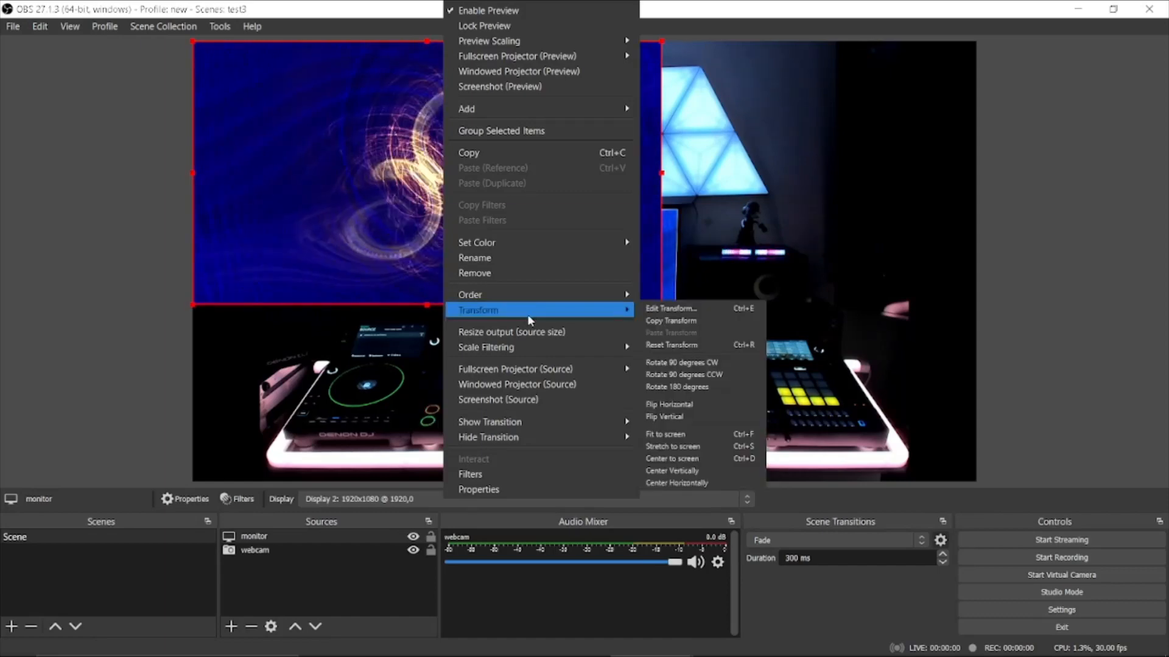
{"action": "left_click", "coordinate": [674, 310]}
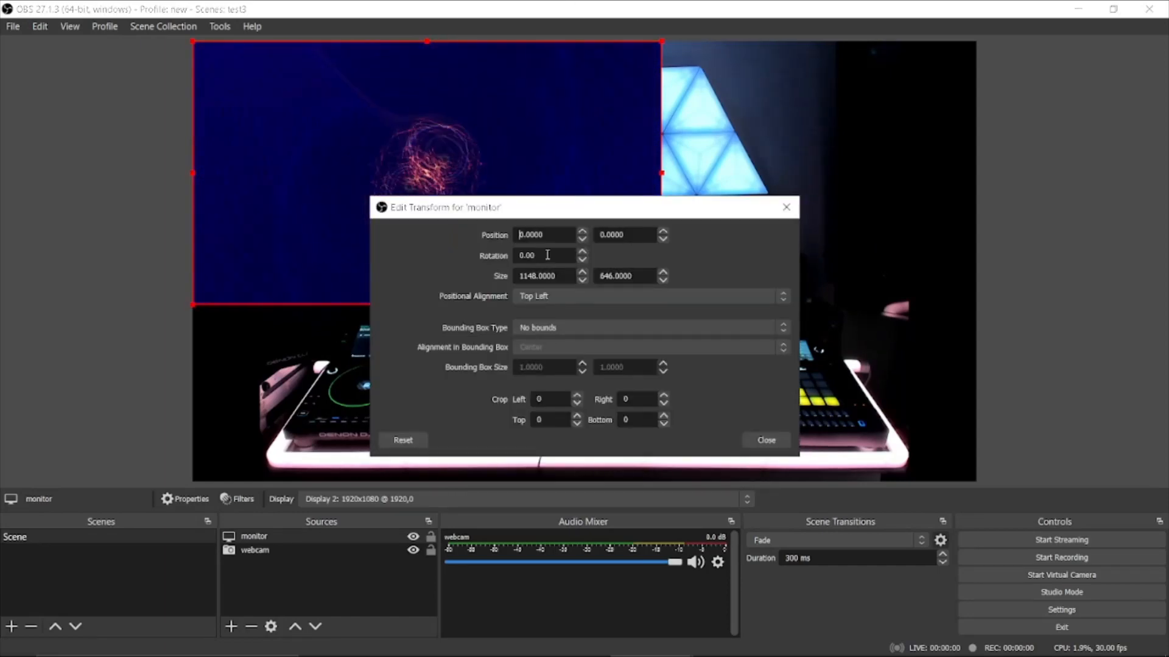
{"action": "left_click_drag", "start_coordinate": [547, 212], "coordinate": [881, 382]}
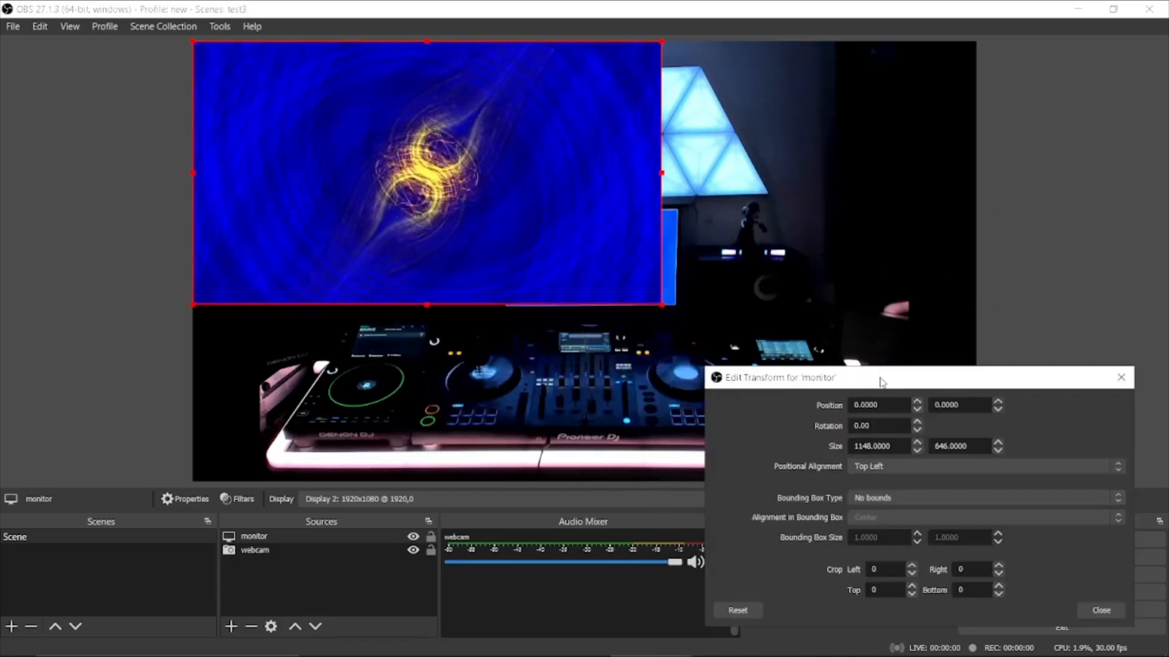
- Rotate the monitor source counterclockwise to about -62.90 degrees so its long edge slants like the light panel's left side
{"action": "left_click", "coordinate": [884, 426]}
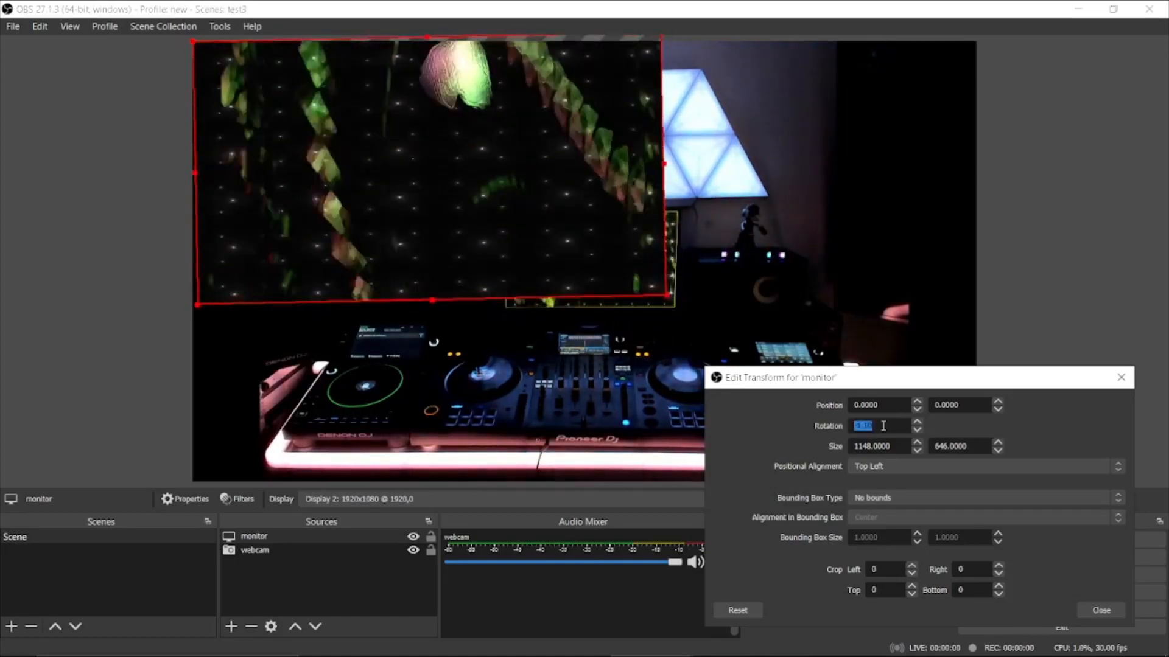
{"action": "scroll", "coordinate": [883, 426], "scroll_direction": "up", "scroll_amount": 5}
{"action": "scroll", "coordinate": [883, 425], "scroll_direction": "up", "scroll_amount": 16}
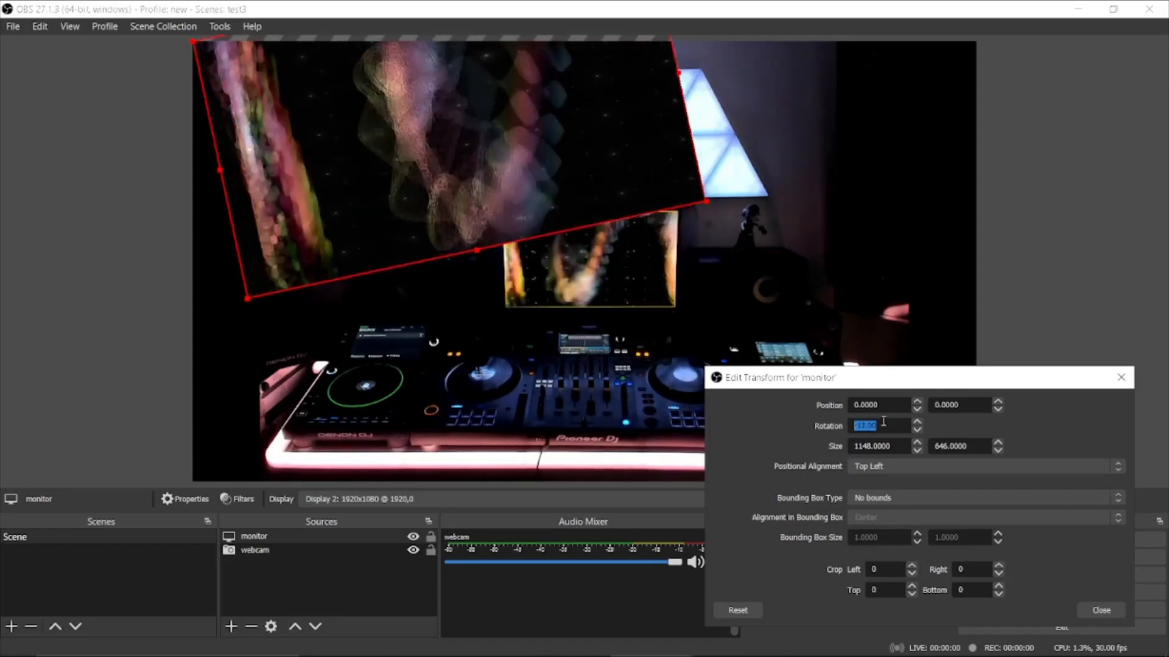
{"action": "scroll", "coordinate": [883, 425], "scroll_direction": "up", "scroll_amount": 3}
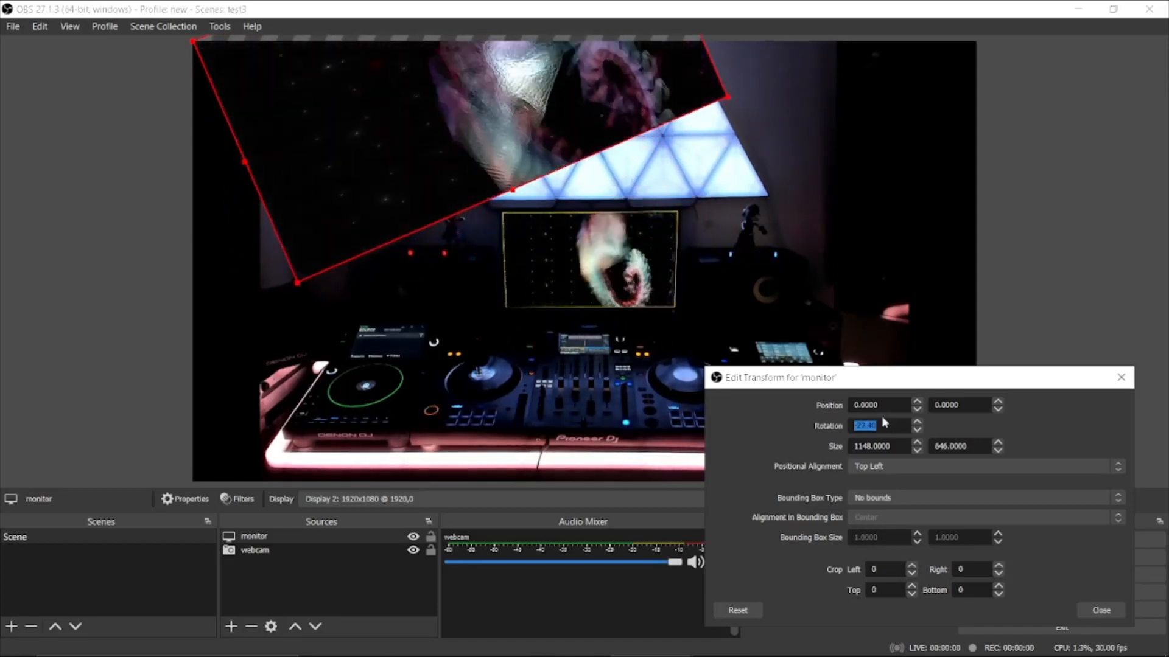
{"action": "scroll", "coordinate": [885, 424], "scroll_direction": "up", "scroll_amount": 6}
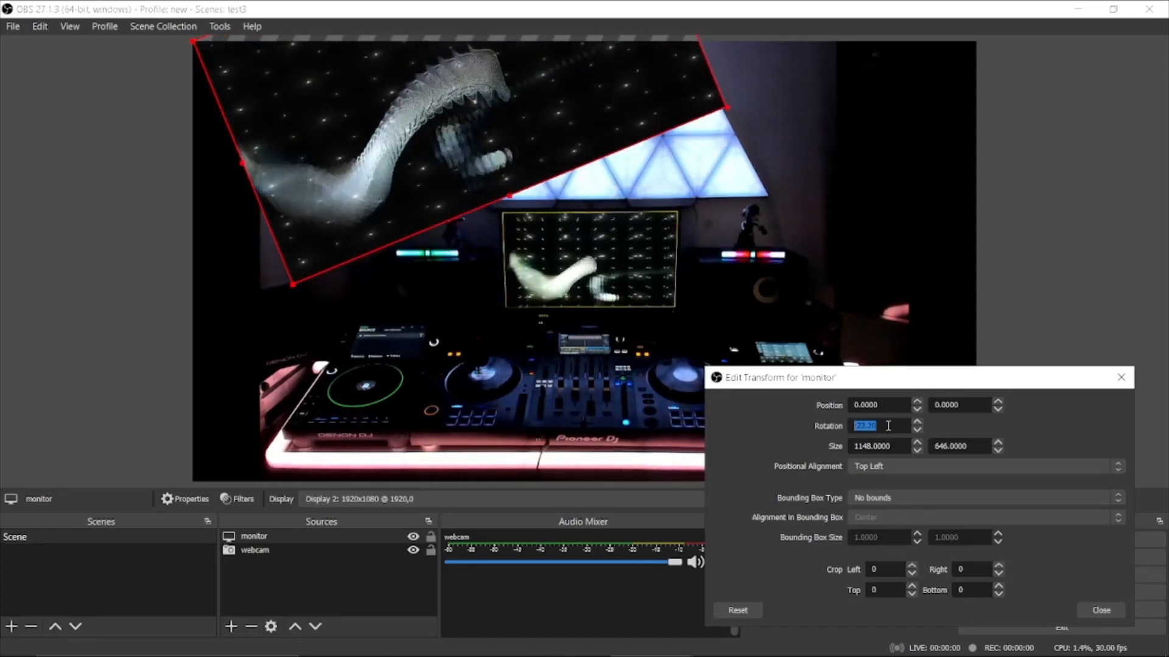
{"action": "scroll", "coordinate": [888, 426], "scroll_direction": "up", "scroll_amount": 4}
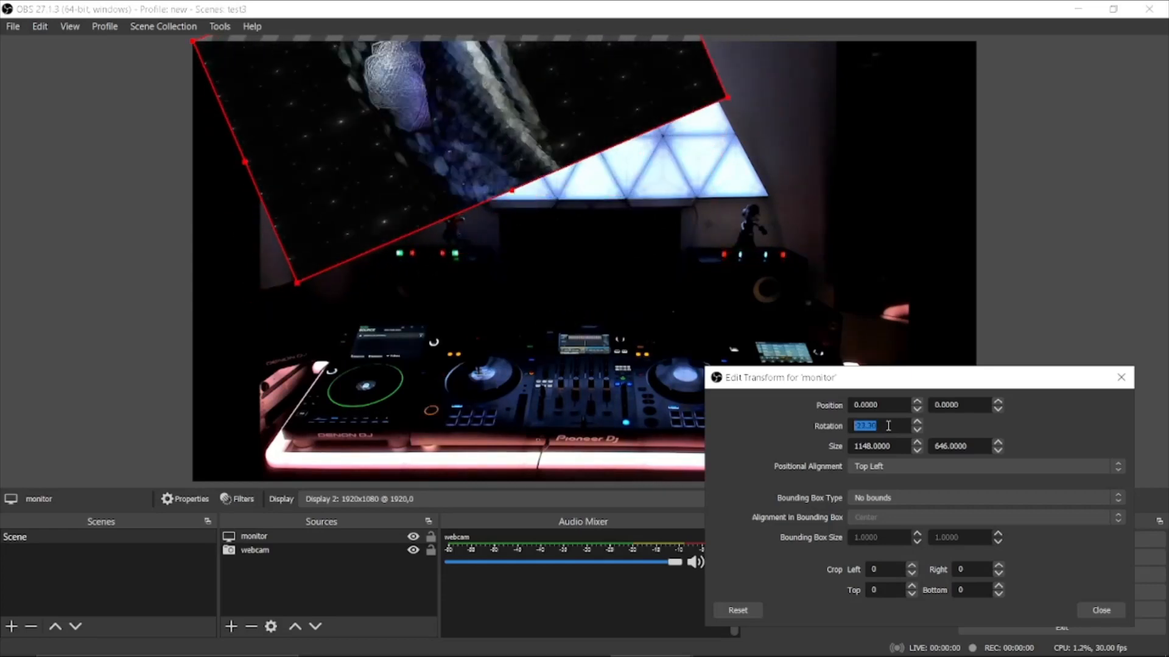
{"action": "scroll", "coordinate": [888, 425], "scroll_direction": "up", "scroll_amount": 20}
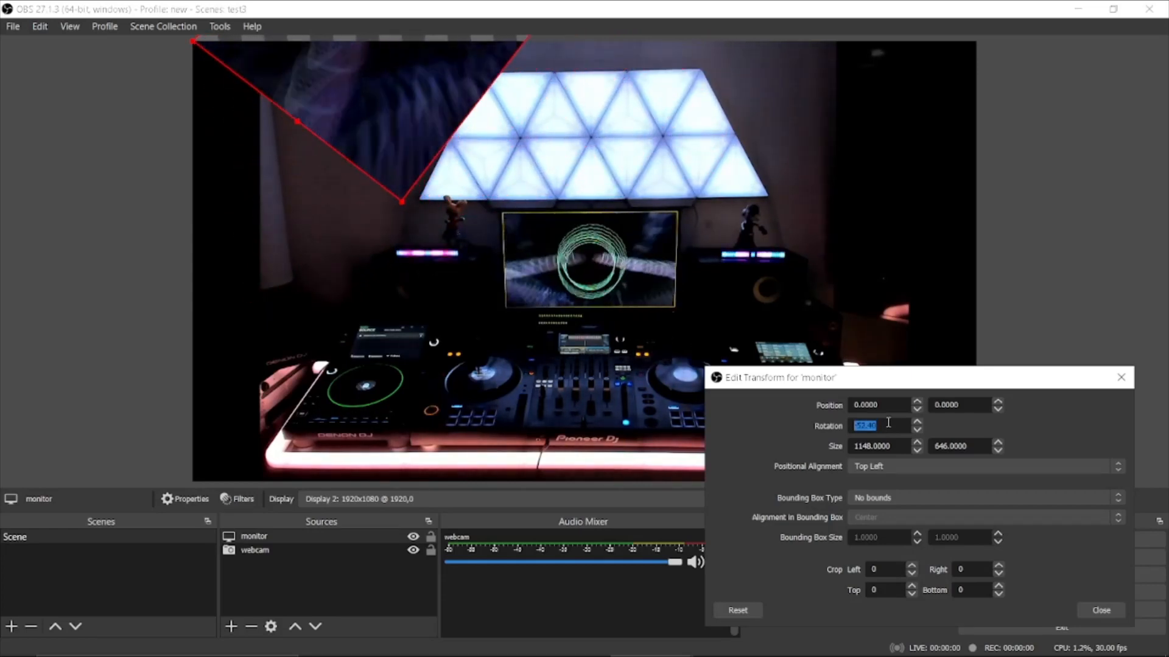
{"action": "scroll", "coordinate": [888, 424], "scroll_direction": "up", "scroll_amount": 6}
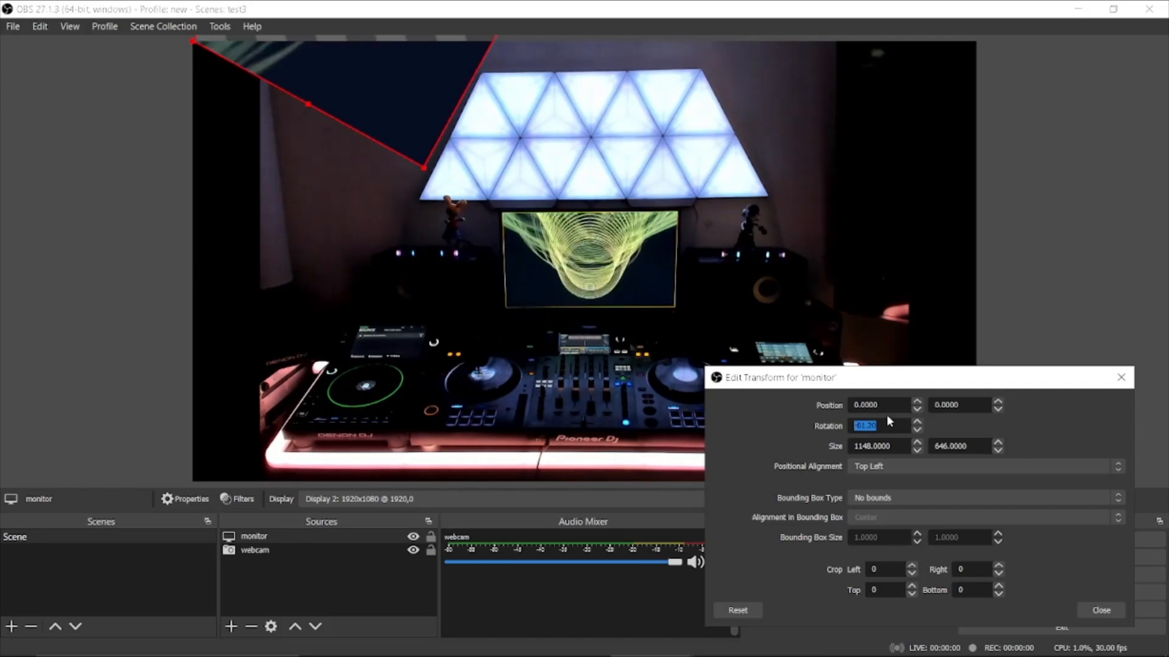
{"action": "left_click", "coordinate": [894, 426]}
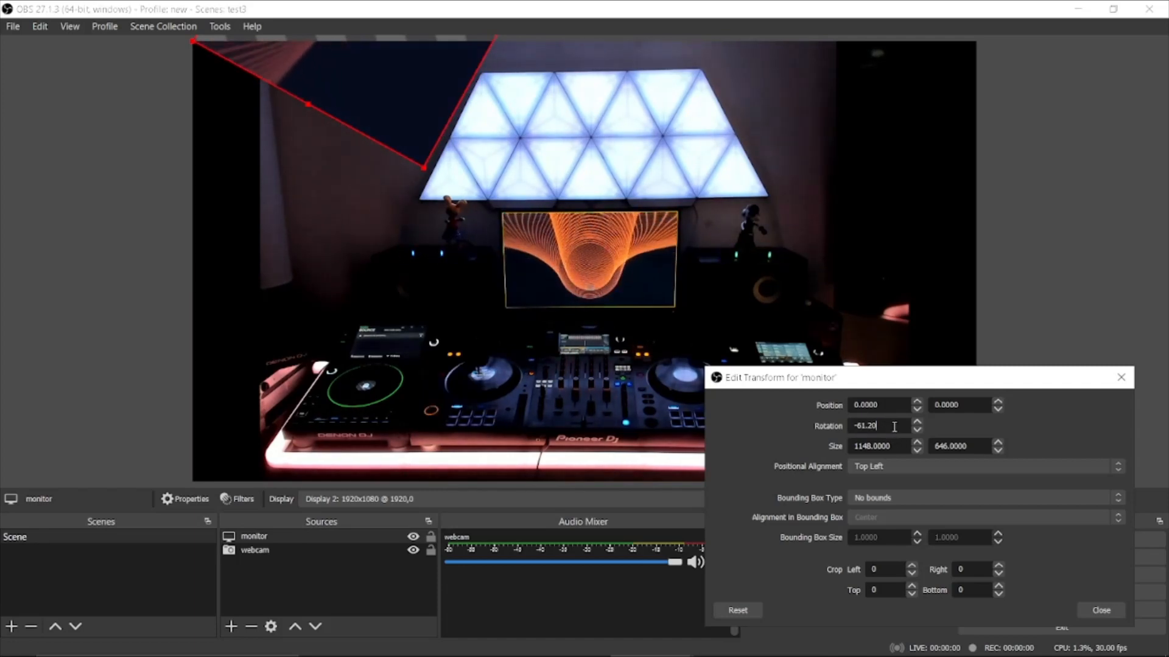
{"action": "scroll", "coordinate": [894, 425], "scroll_direction": "up", "scroll_amount": 2}
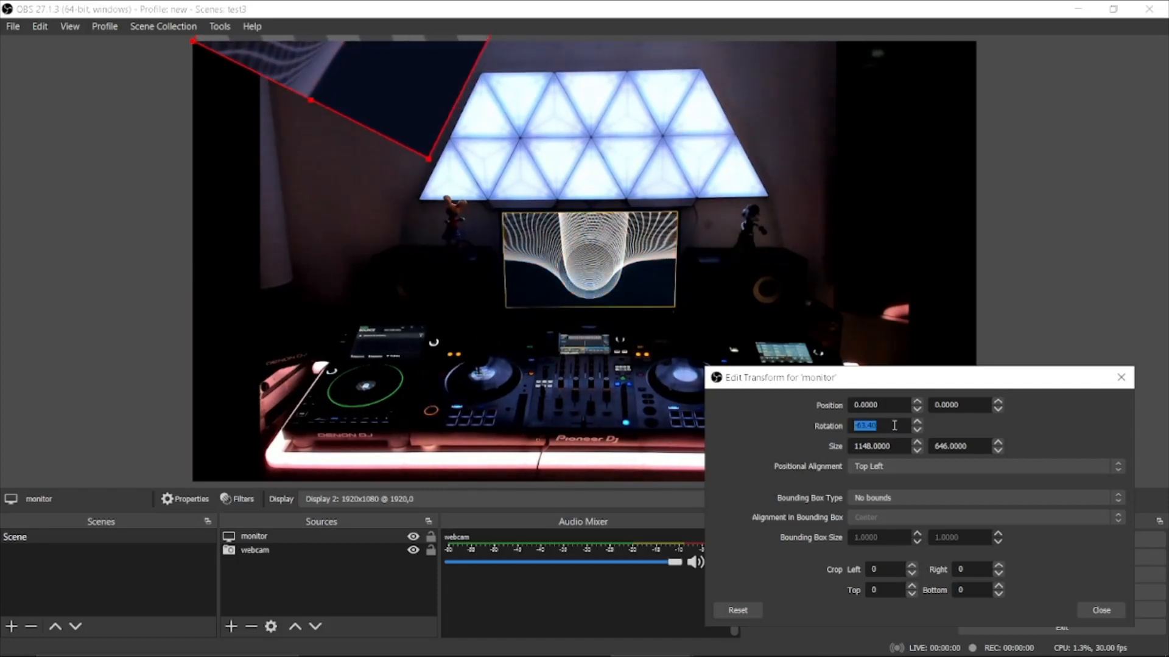
{"action": "scroll", "coordinate": [894, 426], "scroll_direction": "up", "scroll_amount": 5}
- Enlarge the rotated monitor source to about 1456 × 819 and position it at about -653, 840 over the wall left of the DJ setup
{"action": "left_click_drag", "start_coordinate": [396, 85], "coordinate": [177, 465]}
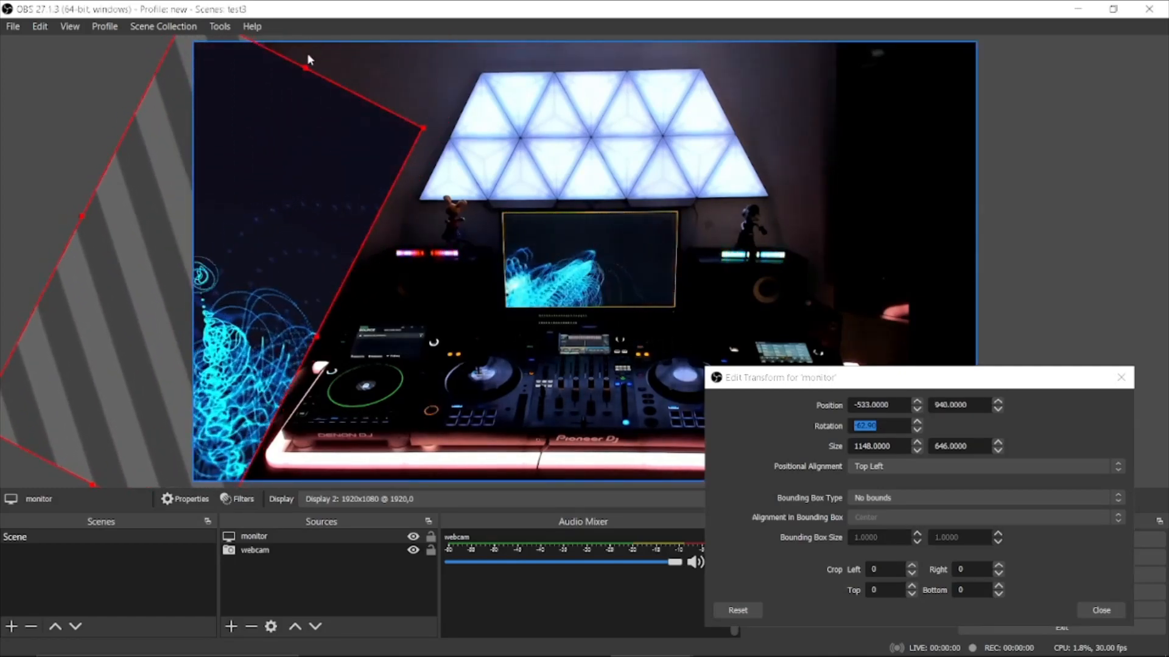
{"action": "left_click_drag", "start_coordinate": [306, 67], "coordinate": [447, 9]}
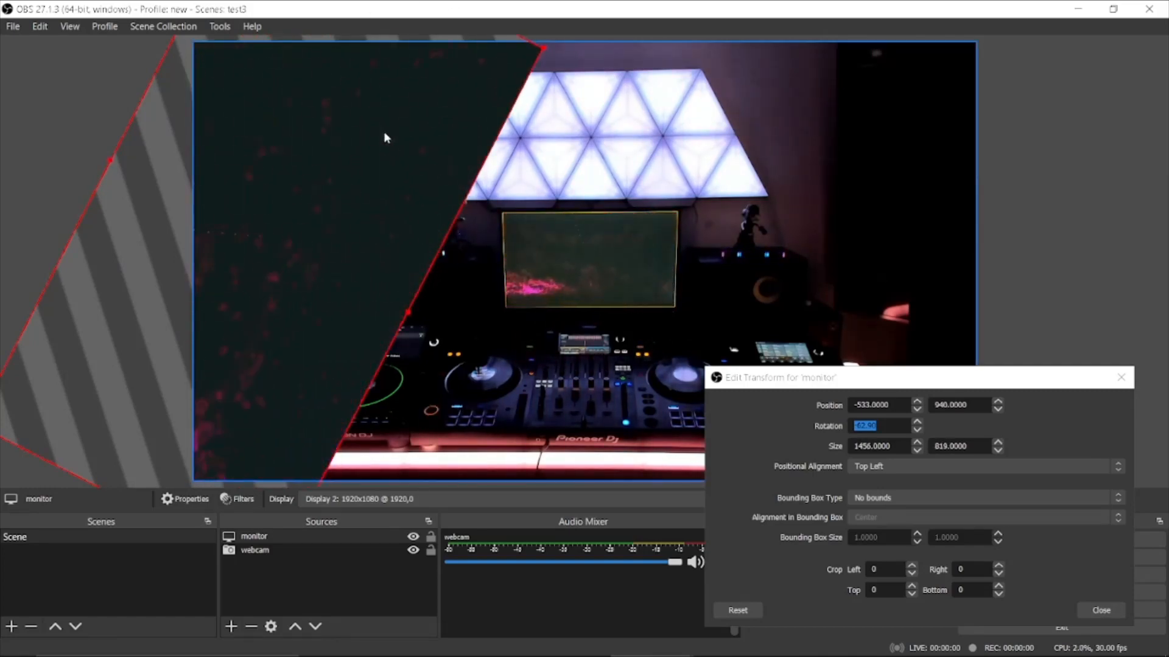
{"action": "left_click_drag", "start_coordinate": [386, 136], "coordinate": [333, 92]}
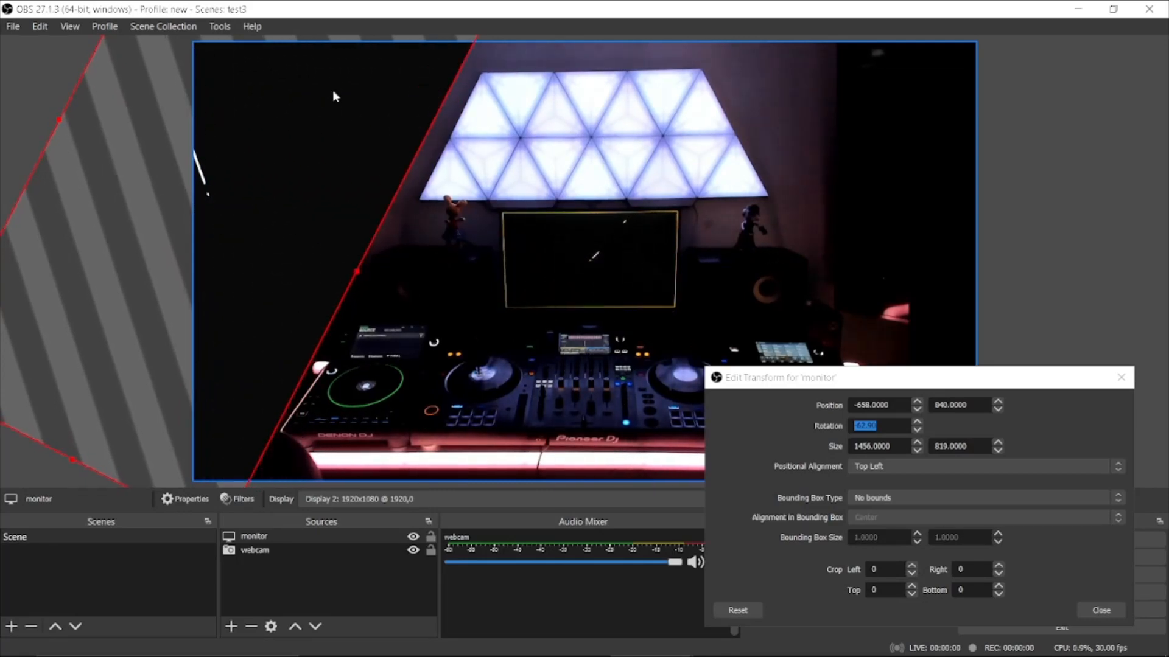
{"action": "left_click_drag", "start_coordinate": [332, 91], "coordinate": [335, 92]}
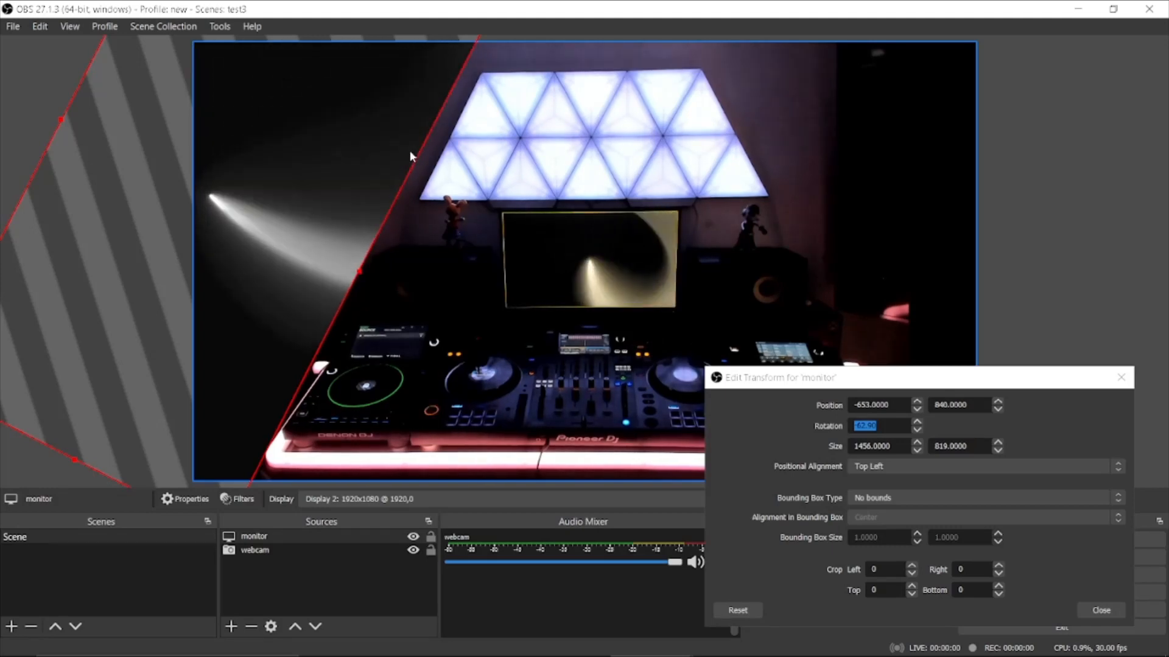
- Fine-tune the monitor source's rotation to -62.30 degrees and close its transform settings
{"action": "left_click", "coordinate": [887, 428]}
{"action": "double_click", "coordinate": [887, 429]}
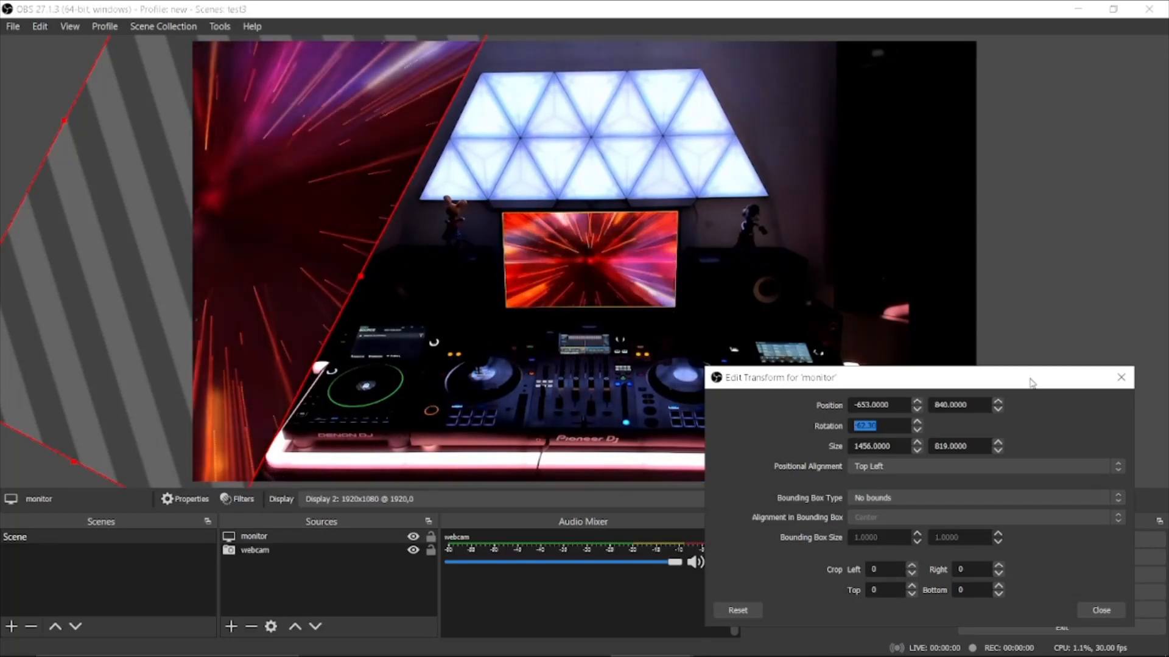
{"action": "left_click_drag", "start_coordinate": [1030, 378], "coordinate": [977, 271]}
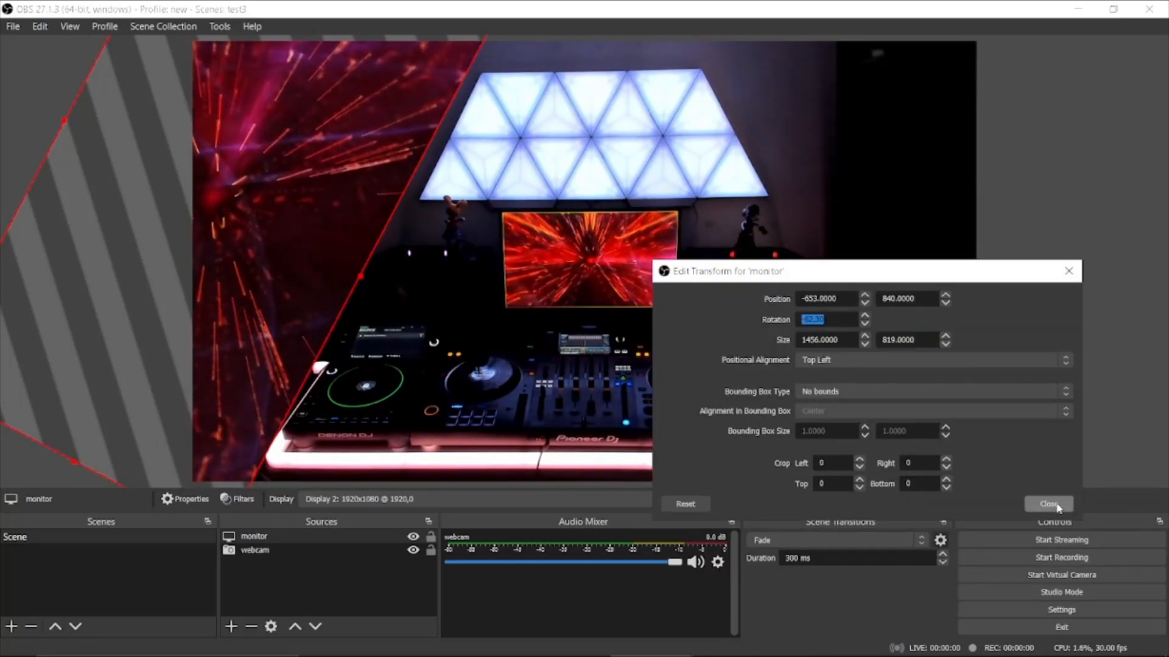
{"action": "left_click", "coordinate": [1051, 504]}
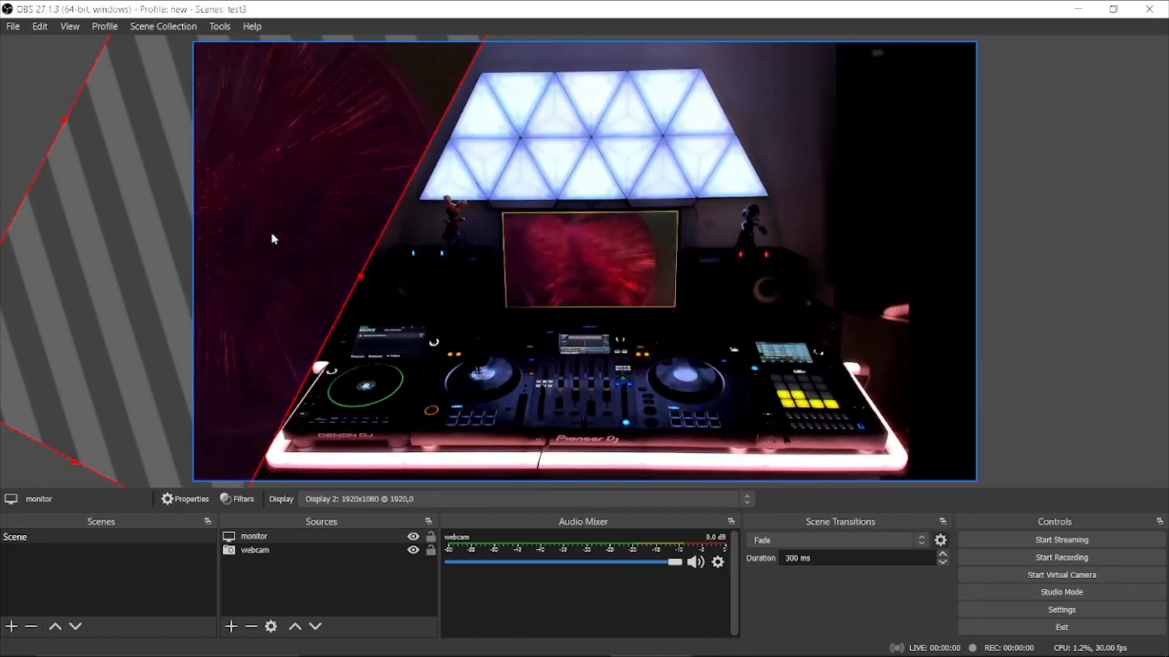
- Duplicate the monitor source as a reference and place the copy over the right side of the DJ setup, at about 691, 1194
{"action": "right_click", "coordinate": [272, 238]}
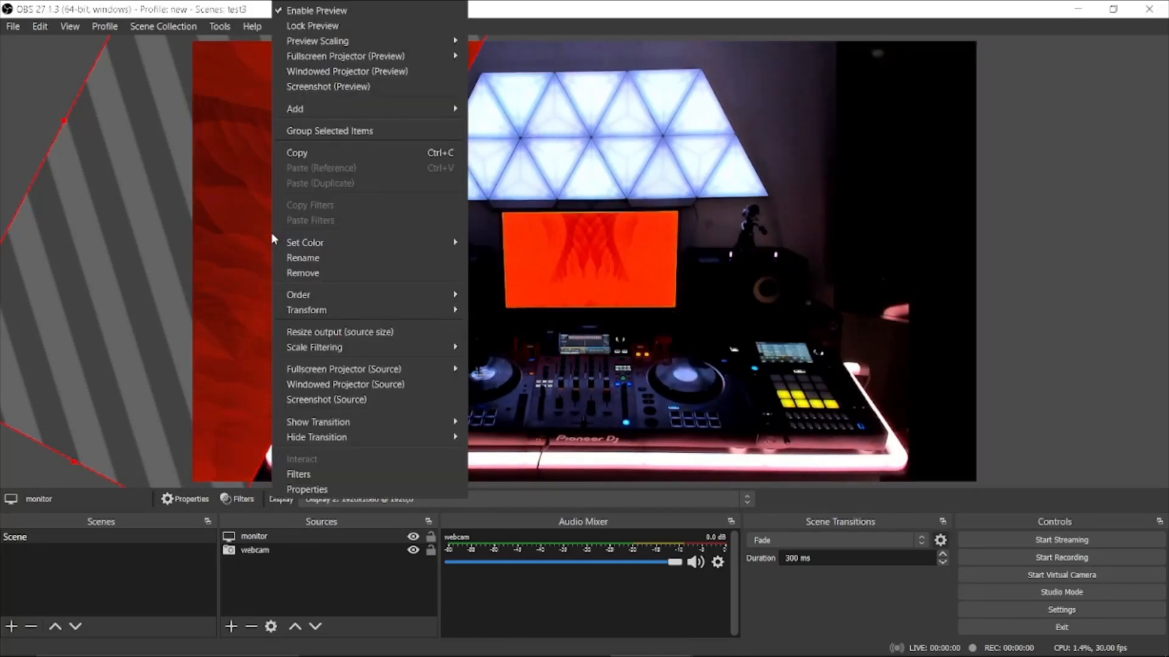
{"action": "left_click", "coordinate": [306, 154]}
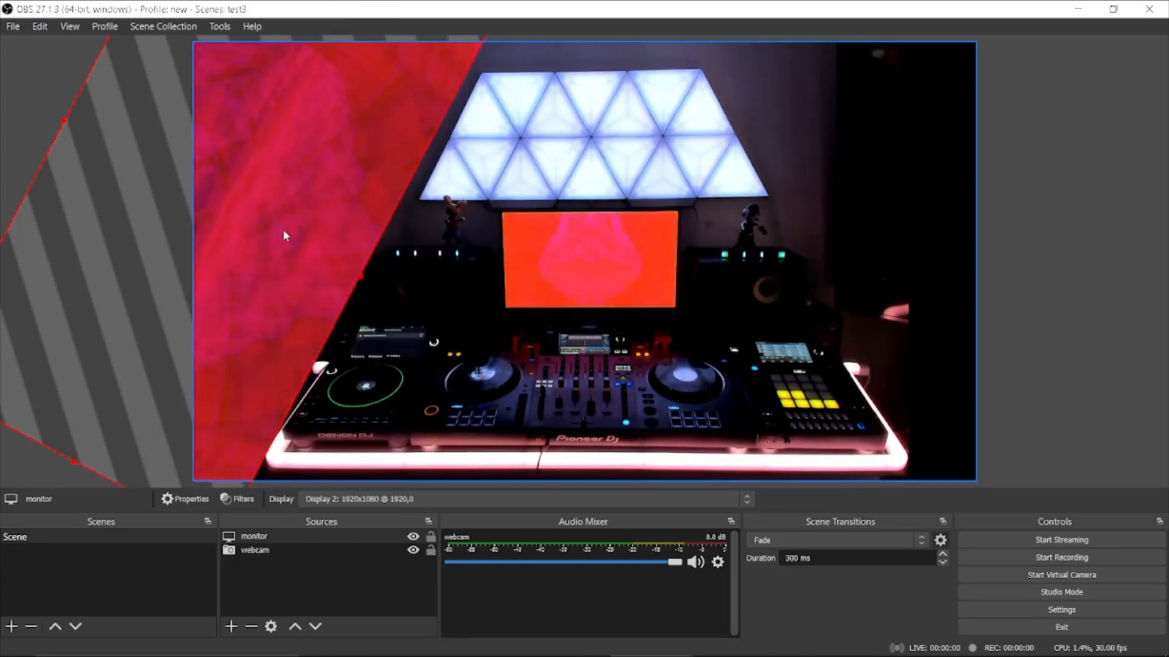
{"action": "right_click", "coordinate": [285, 234]}
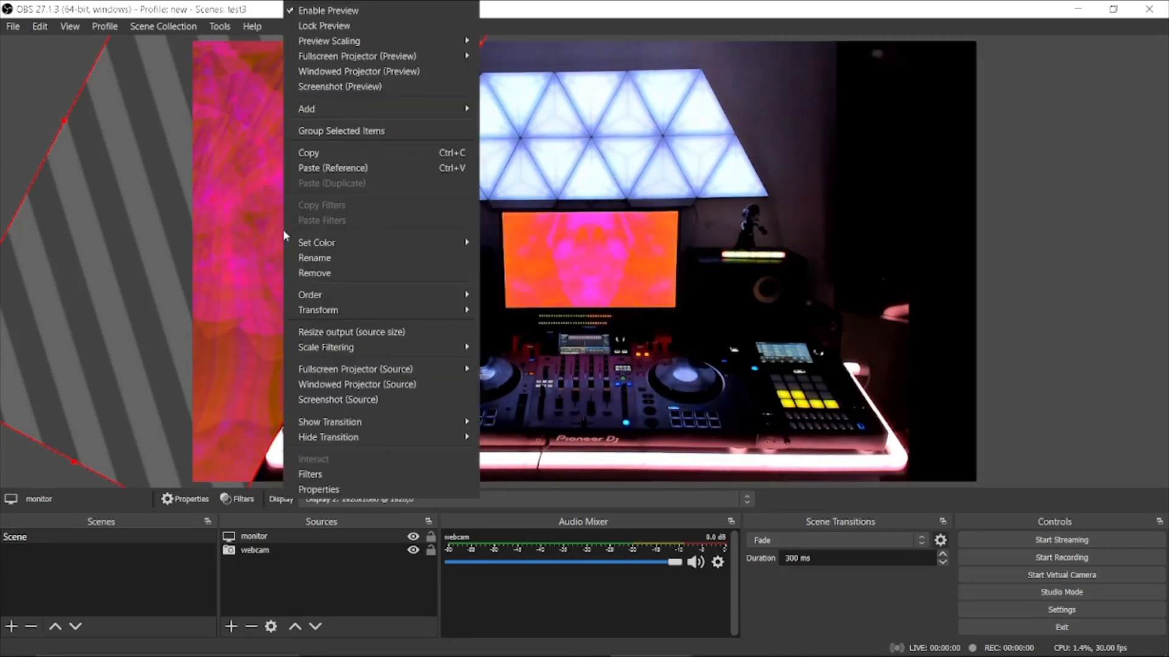
{"action": "left_click", "coordinate": [338, 167]}
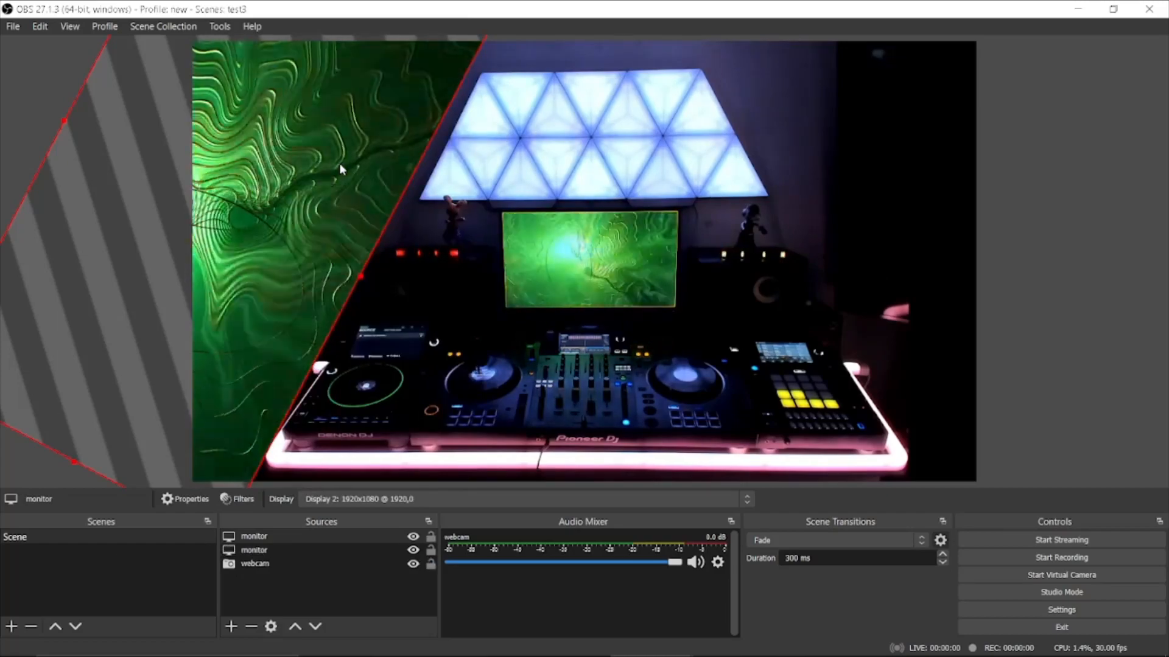
{"action": "left_click_drag", "start_coordinate": [338, 163], "coordinate": [851, 223]}
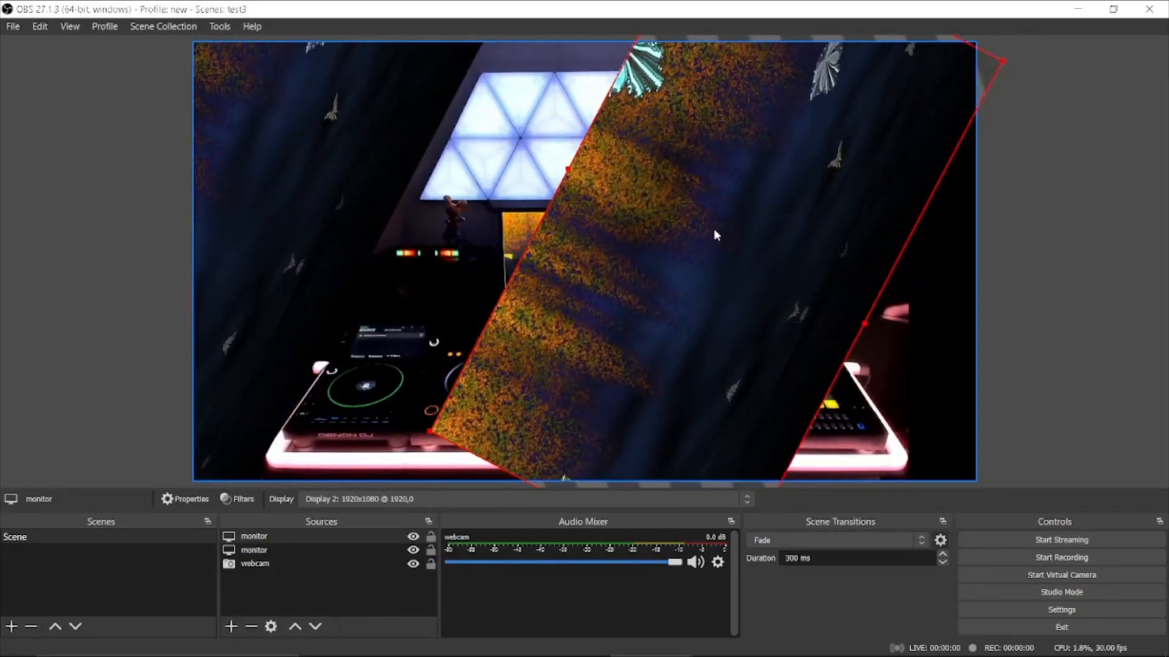
{"action": "left_click_drag", "start_coordinate": [707, 230], "coordinate": [752, 326]}
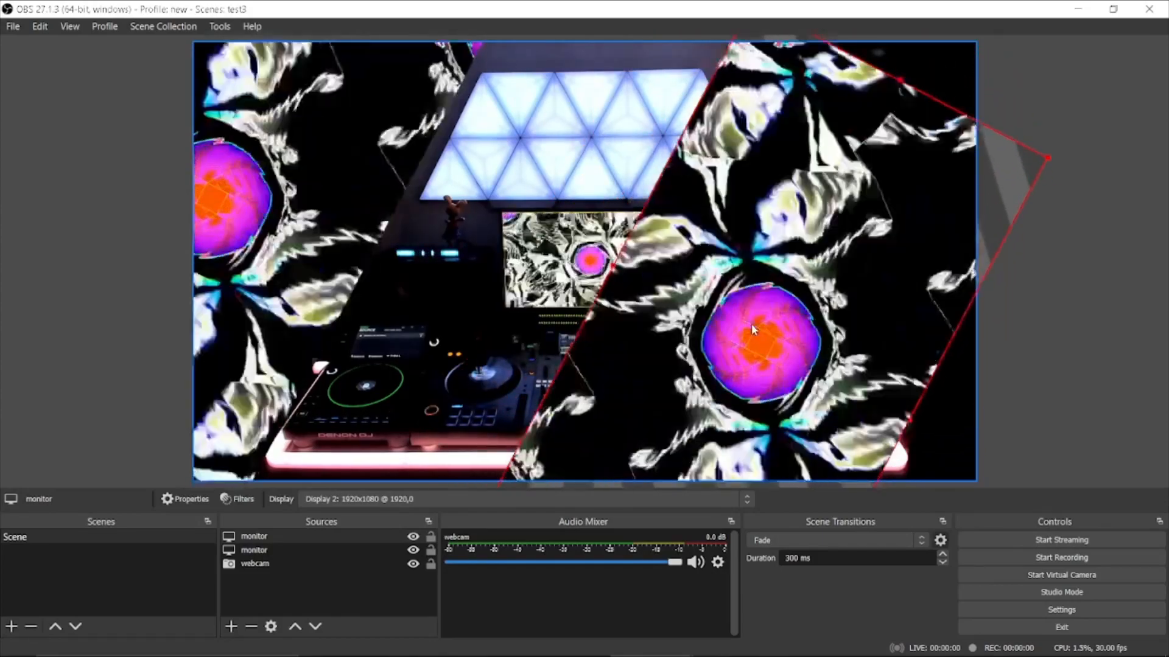
- Rotate the monitor copy over the DJ setup's right side counterclockwise to about -110.50 degrees so its long edges slant the opposite way
{"action": "right_click", "coordinate": [751, 325]}
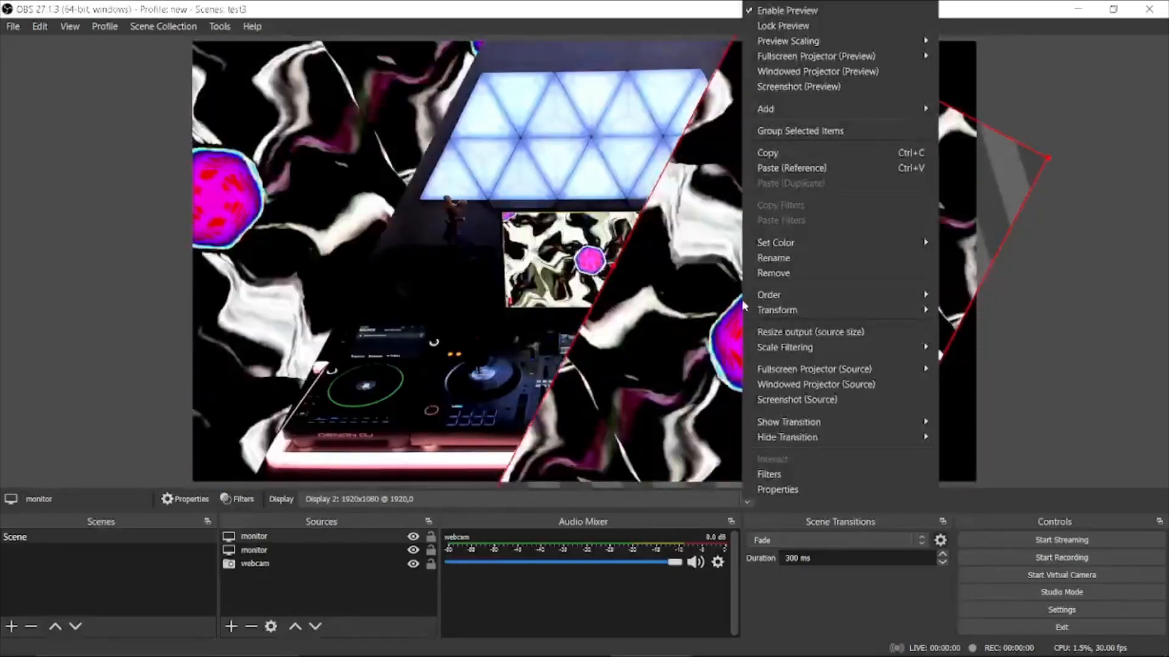
{"action": "mouse_move", "coordinate": [768, 320]}
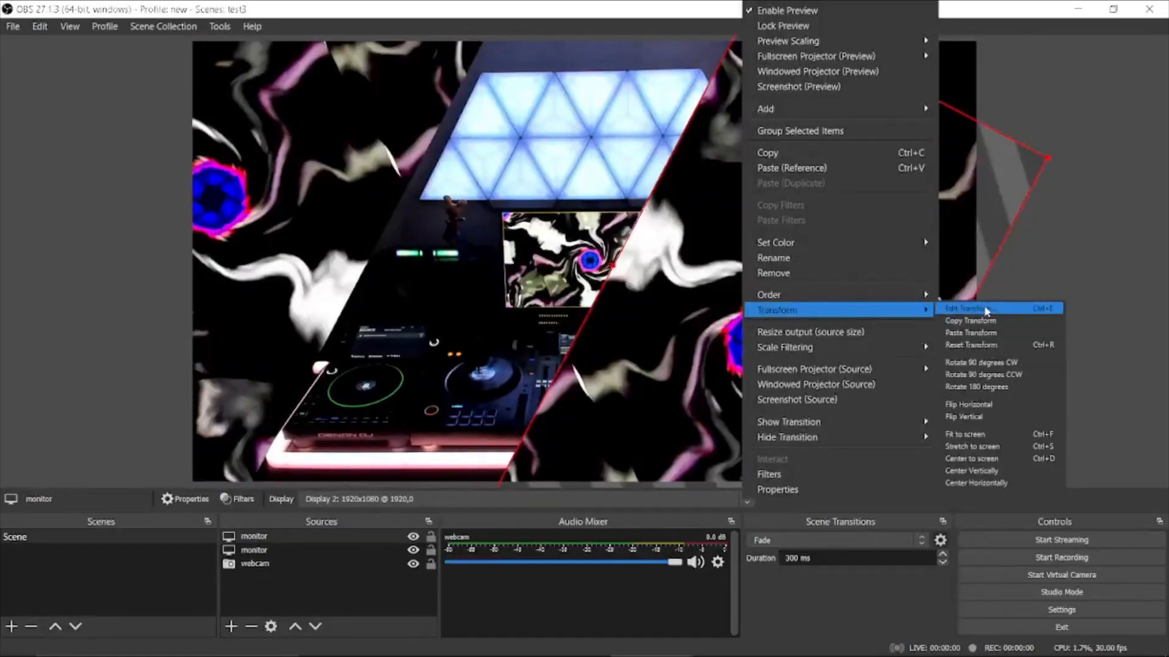
{"action": "left_click", "coordinate": [986, 309]}
{"action": "left_click_drag", "start_coordinate": [556, 212], "coordinate": [263, 363]}
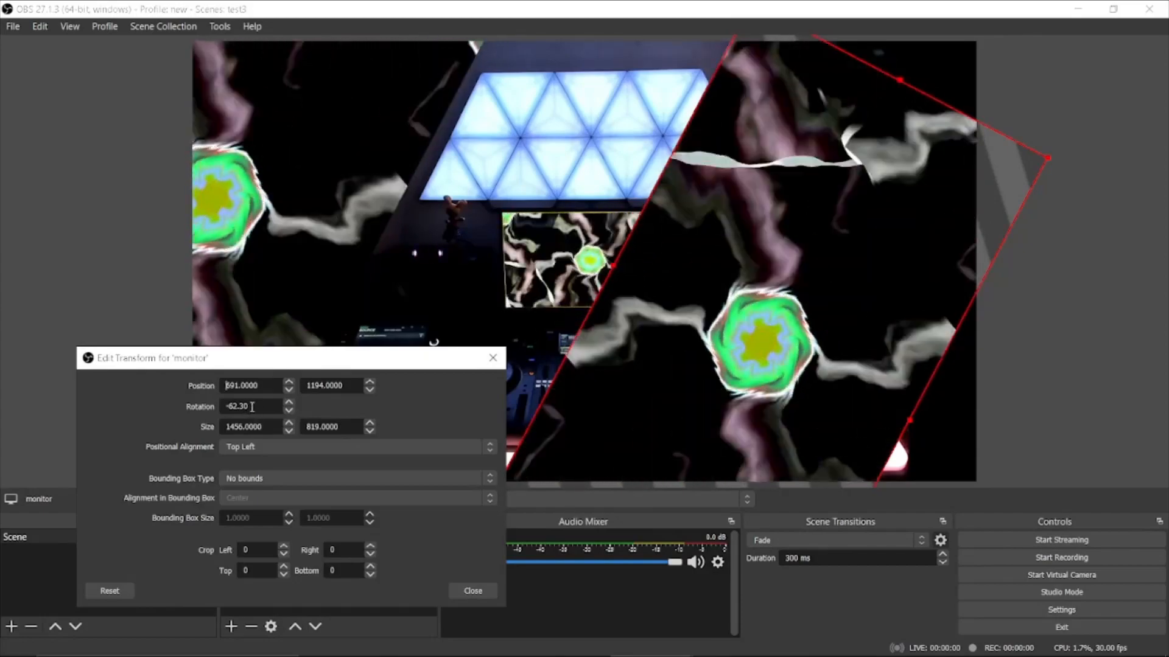
{"action": "left_click_drag", "start_coordinate": [252, 406], "coordinate": [214, 409]}
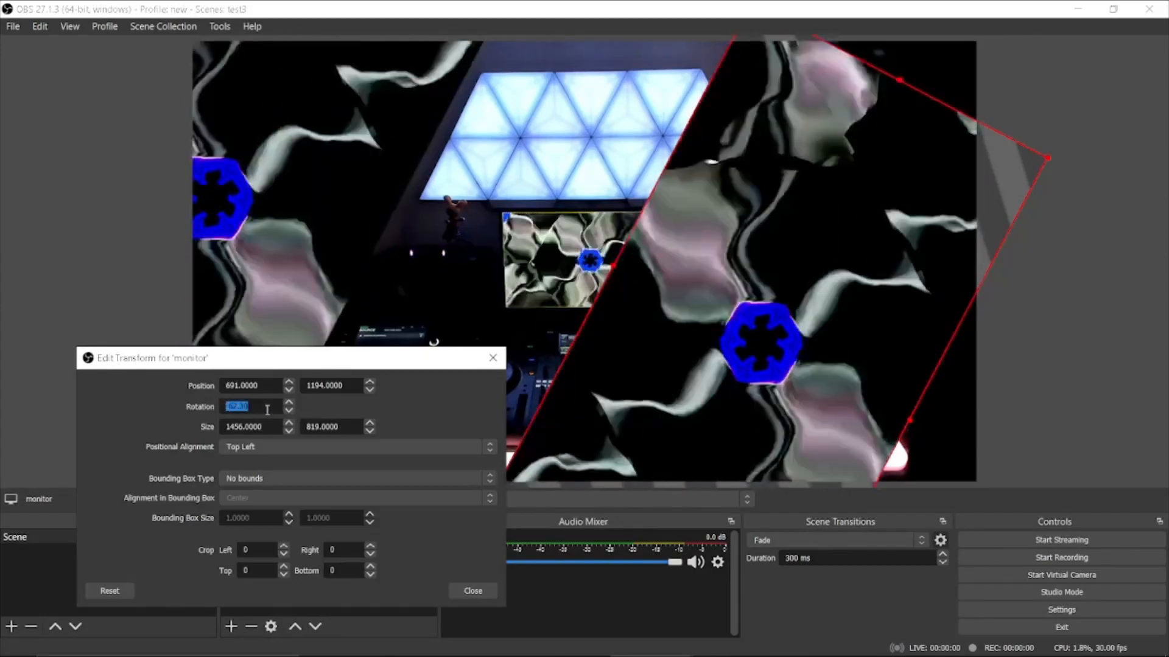
{"action": "left_click", "coordinate": [267, 410]}
{"action": "scroll", "coordinate": [267, 407], "scroll_direction": "up", "scroll_amount": 13}
{"action": "scroll", "coordinate": [267, 407], "scroll_direction": "down", "scroll_amount": 20}
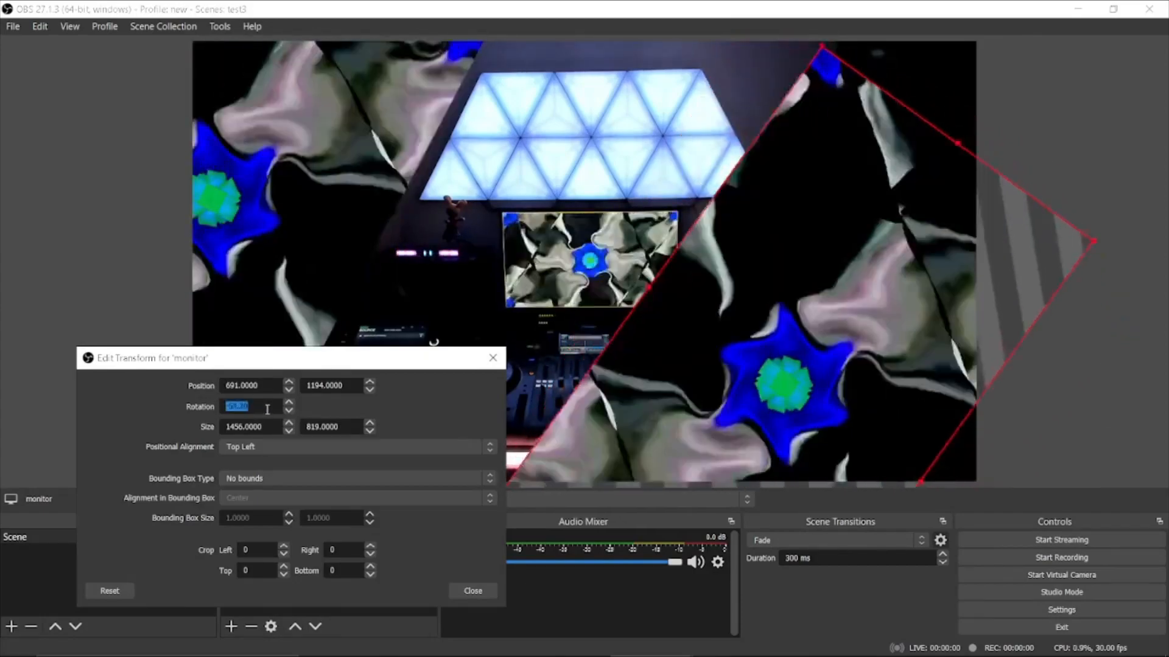
{"action": "scroll", "coordinate": [267, 406], "scroll_direction": "up", "scroll_amount": 16}
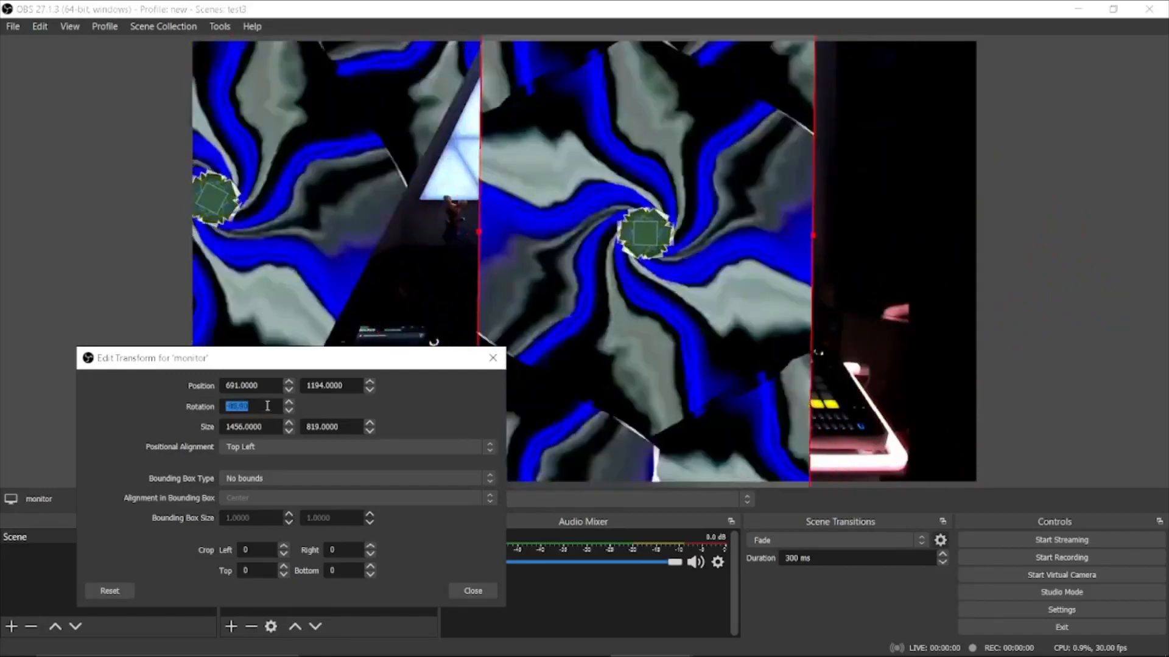
{"action": "scroll", "coordinate": [267, 406], "scroll_direction": "up", "scroll_amount": 11}
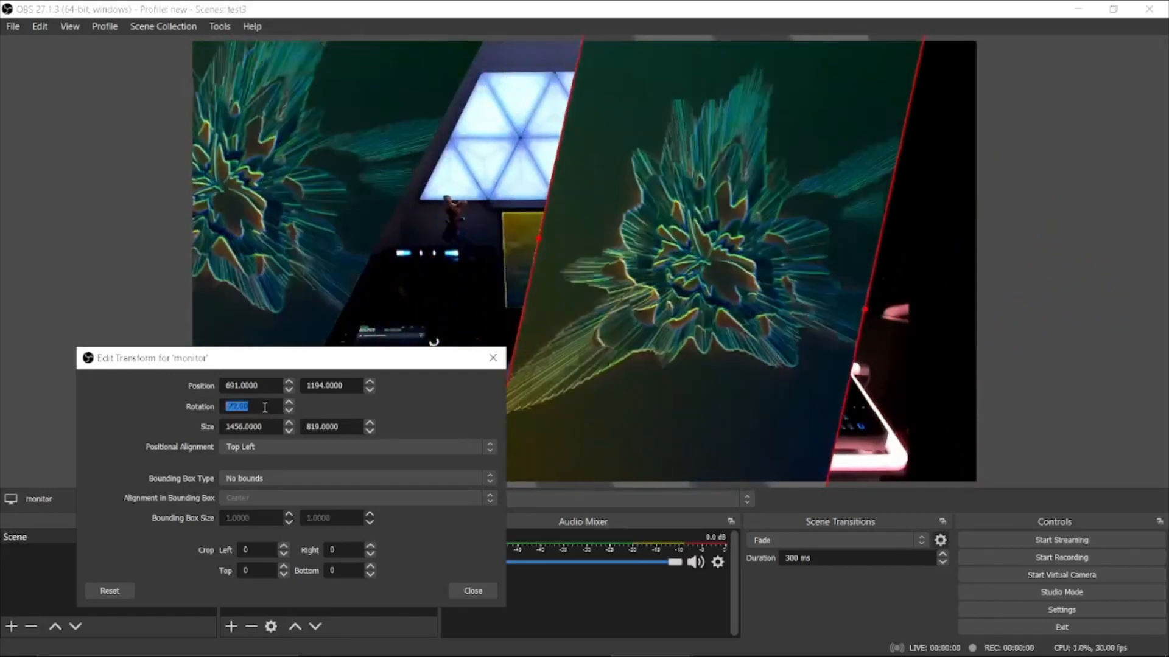
{"action": "scroll", "coordinate": [265, 407], "scroll_direction": "down", "scroll_amount": 3}
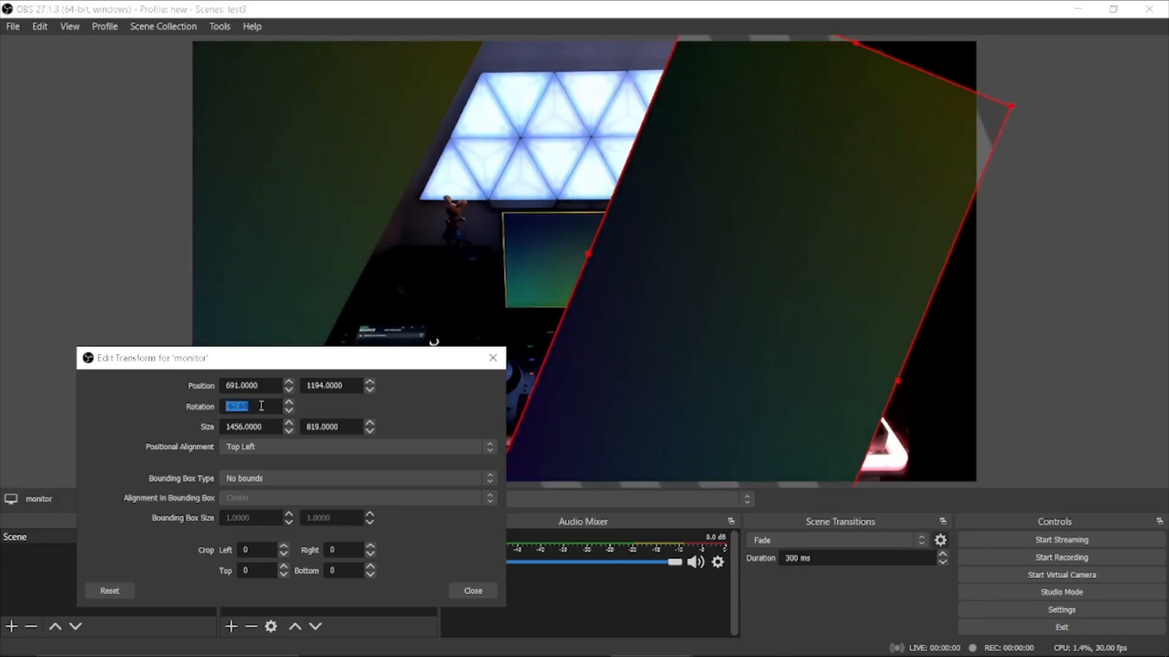
{"action": "scroll", "coordinate": [262, 405], "scroll_direction": "down", "scroll_amount": 20}
{"action": "scroll", "coordinate": [261, 406], "scroll_direction": "down", "scroll_amount": 20}
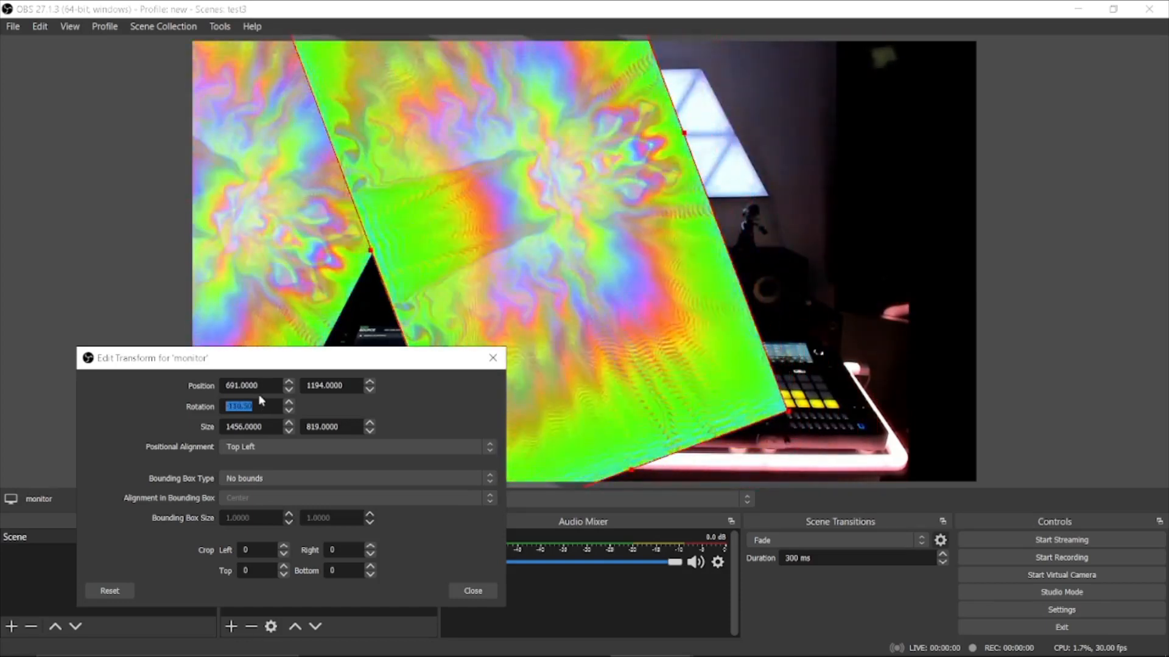
- Rotate the monitor copy to about -114.60 degrees and move it over the wall right of the DJ setup, at about 1844, 1183
{"action": "left_click", "coordinate": [259, 405]}
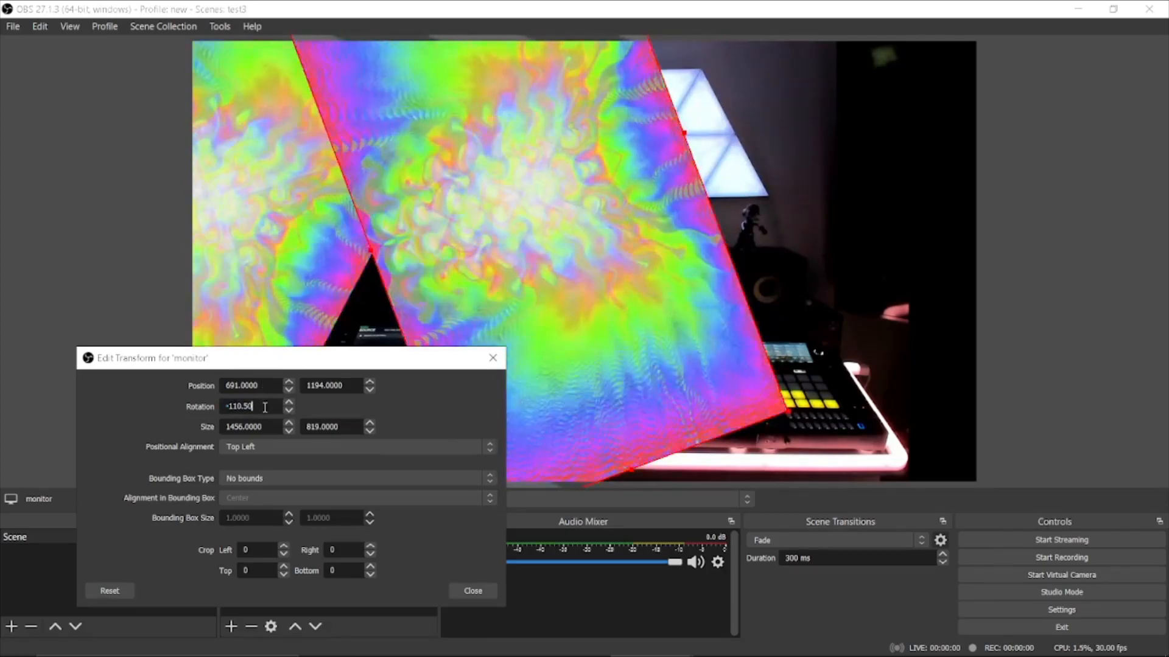
{"action": "scroll", "coordinate": [265, 407], "scroll_direction": "down", "scroll_amount": 3}
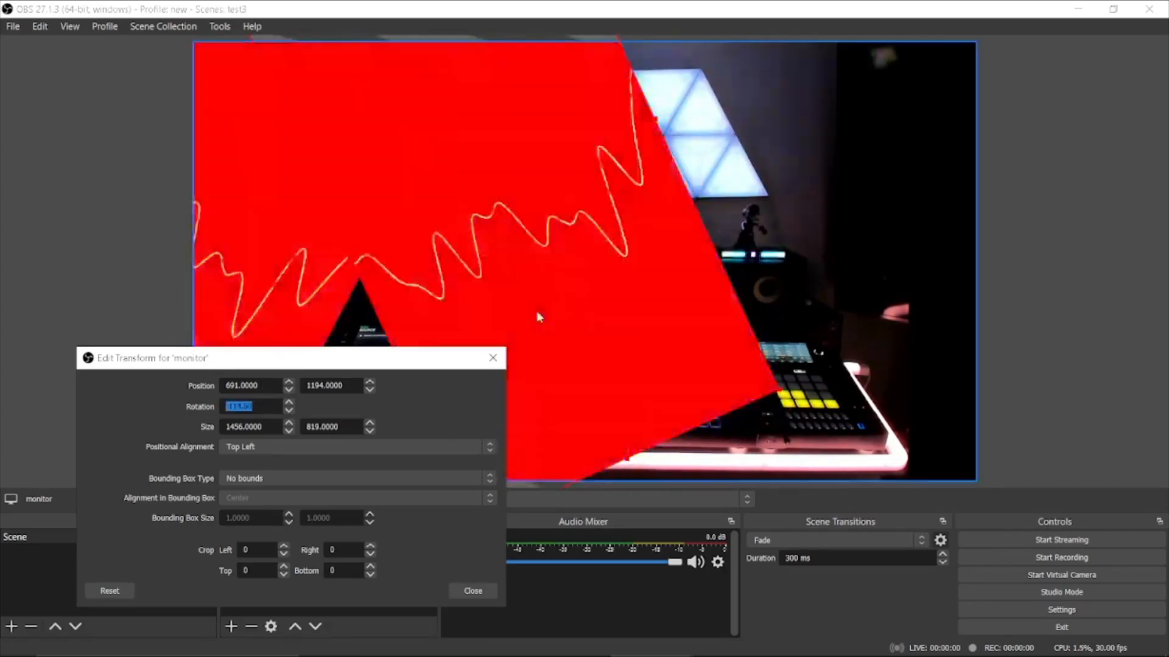
{"action": "left_click_drag", "start_coordinate": [551, 288], "coordinate": [1016, 285]}
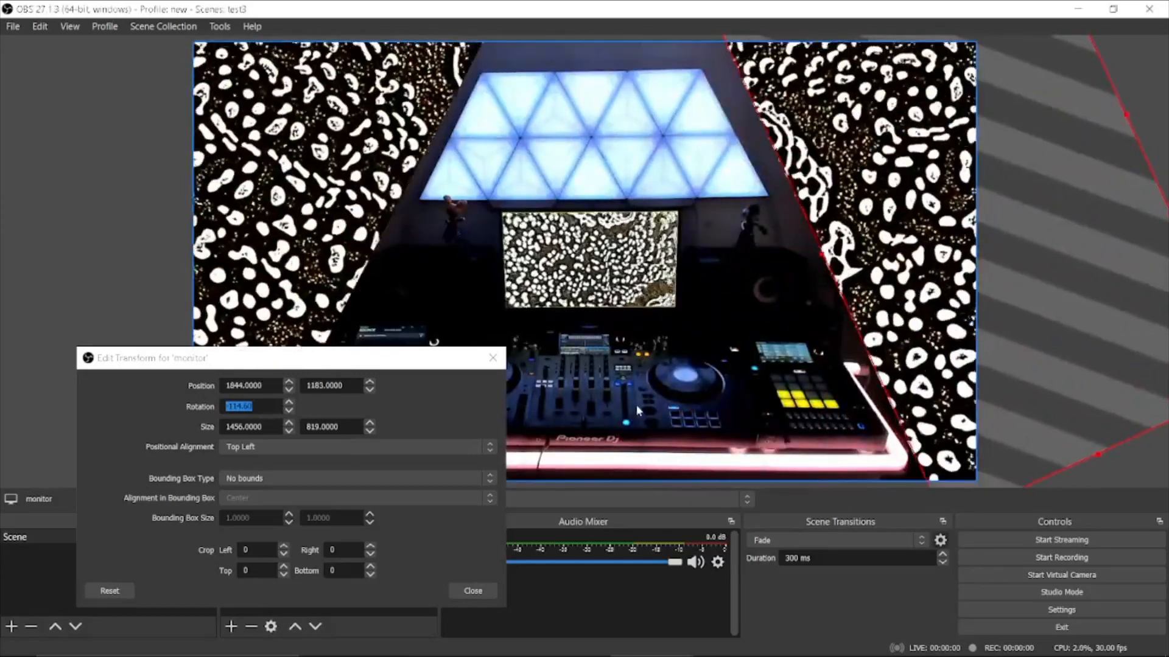
- Fine-tune the monitor copy's rotation to about -117.5 degrees so its inner edge parallels the light panel's right side
{"action": "left_click", "coordinate": [268, 407]}
{"action": "scroll", "coordinate": [267, 407], "scroll_direction": "down", "scroll_amount": 12}
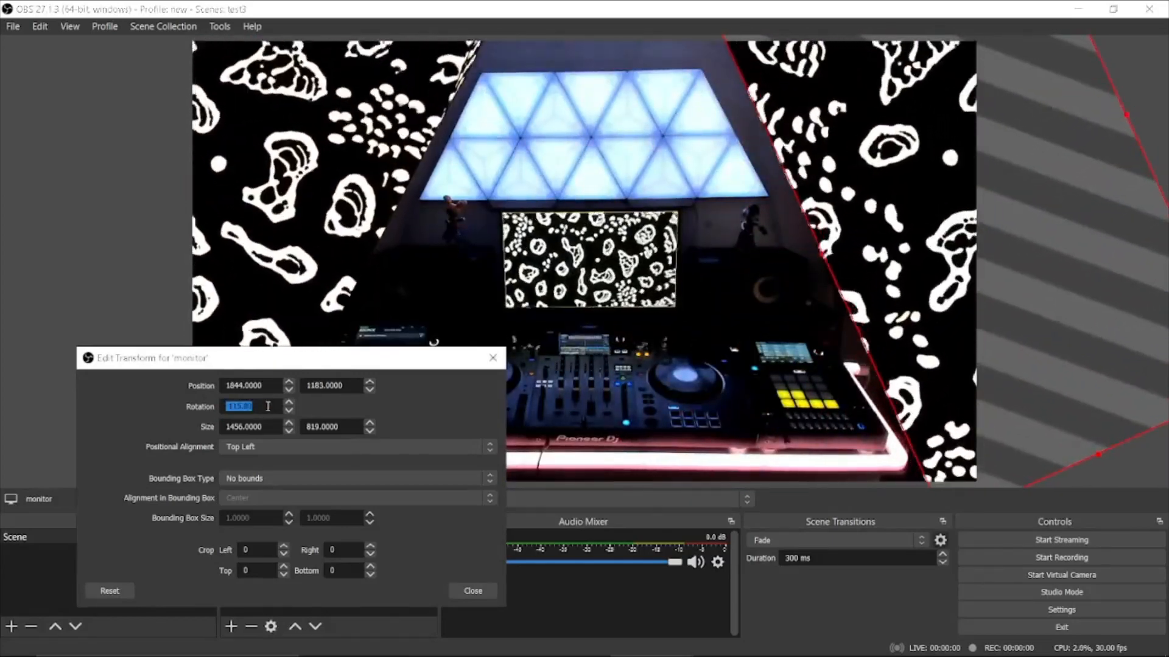
{"action": "scroll", "coordinate": [268, 407], "scroll_direction": "down", "scroll_amount": 5}
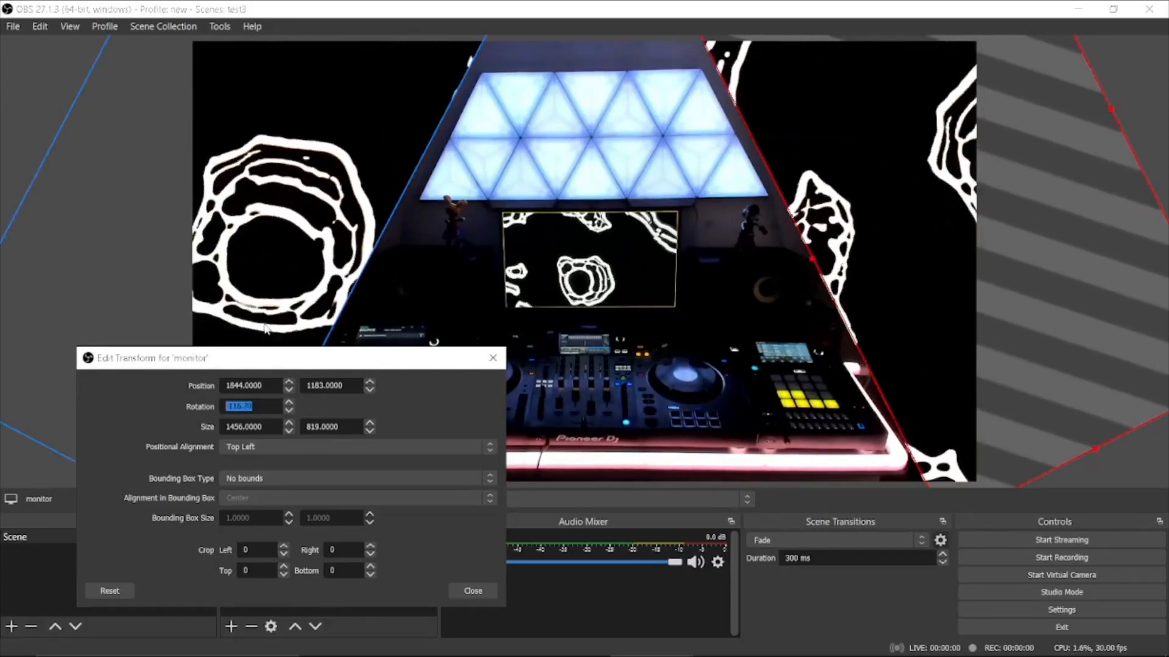
{"action": "left_click", "coordinate": [261, 407]}
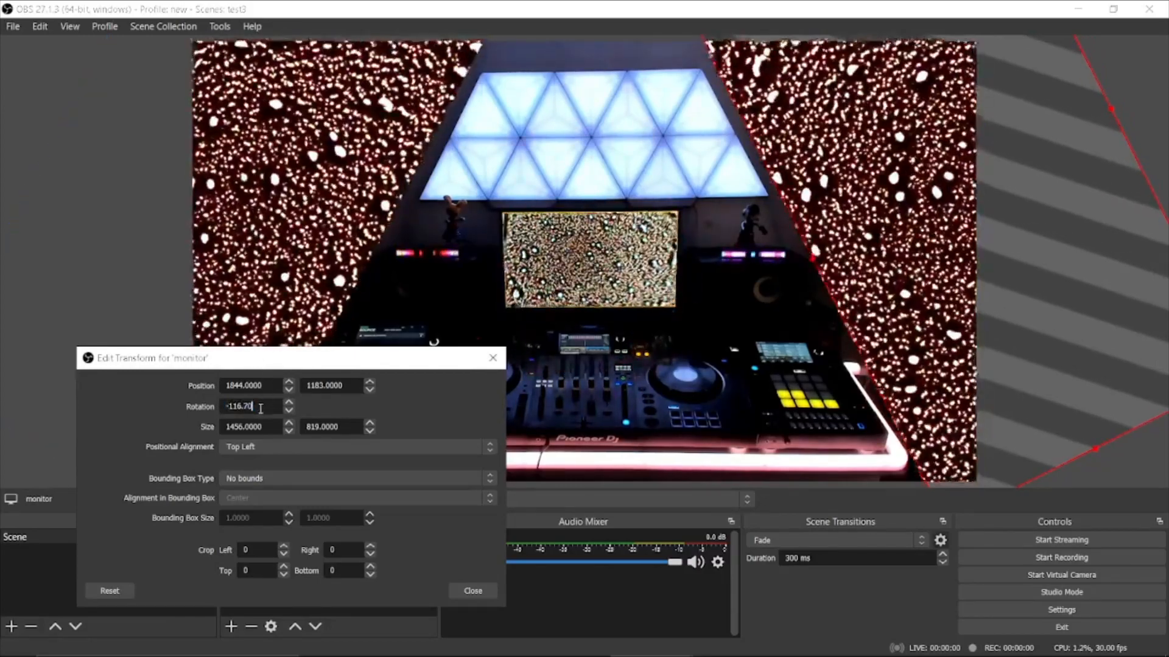
{"action": "scroll", "coordinate": [260, 406], "scroll_direction": "down", "scroll_amount": 8}
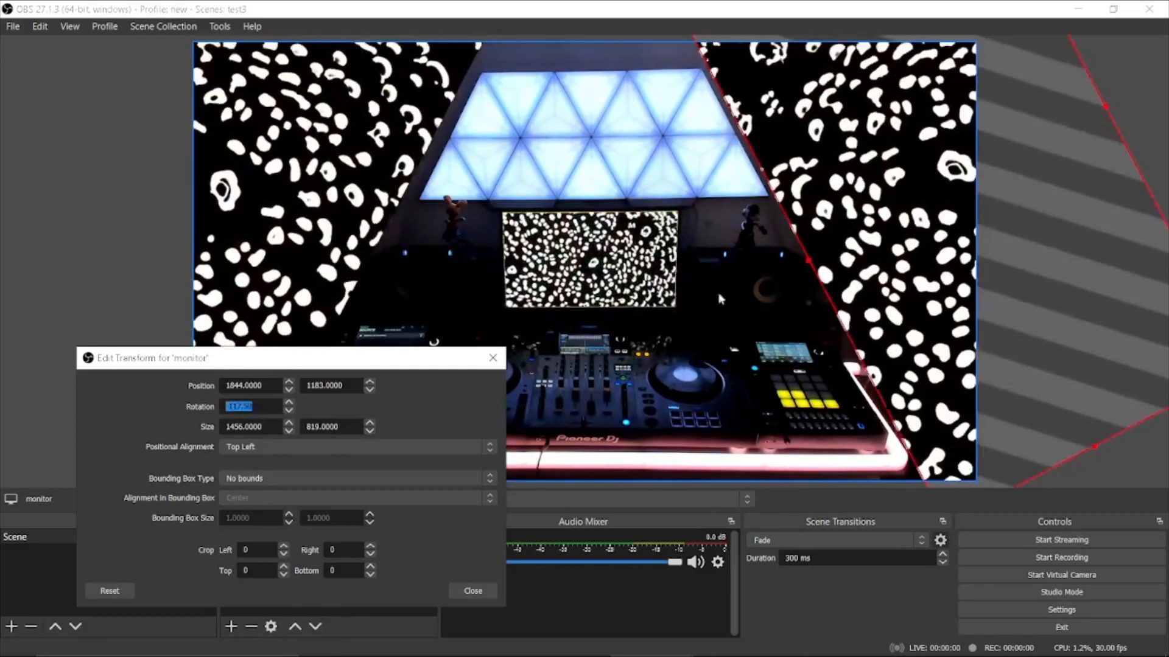
- Shift the monitor copy slightly outward to about 1885, 1191 and close its transform settings
{"action": "left_click_drag", "start_coordinate": [869, 254], "coordinate": [887, 253]}
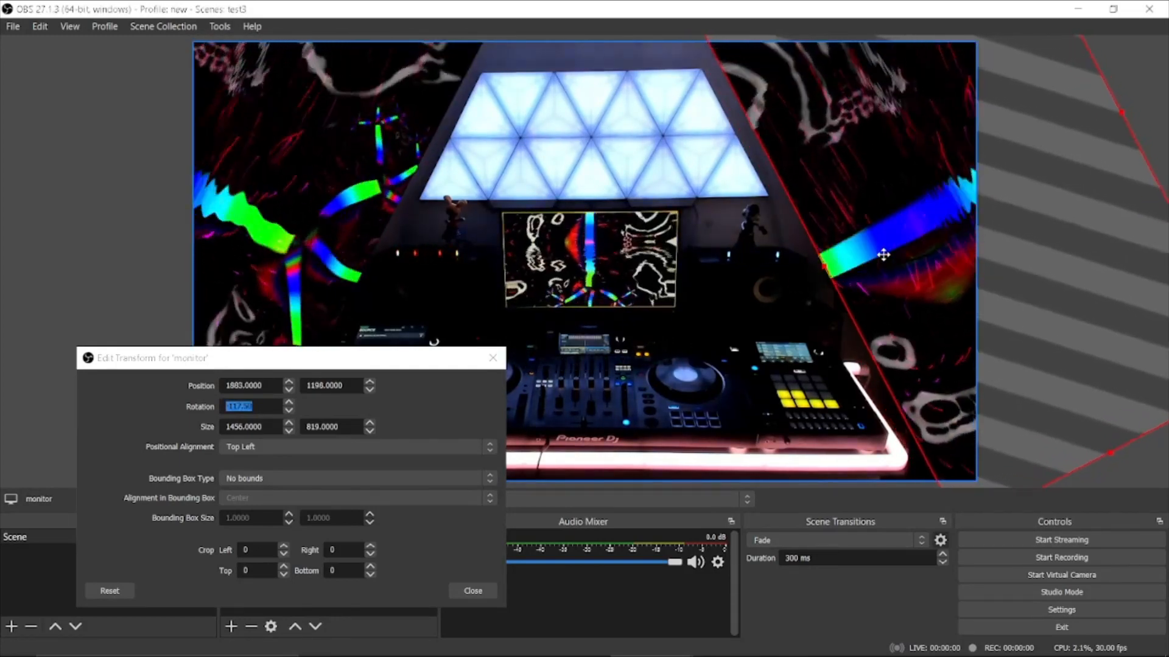
{"action": "left_click_drag", "start_coordinate": [883, 254], "coordinate": [883, 253]}
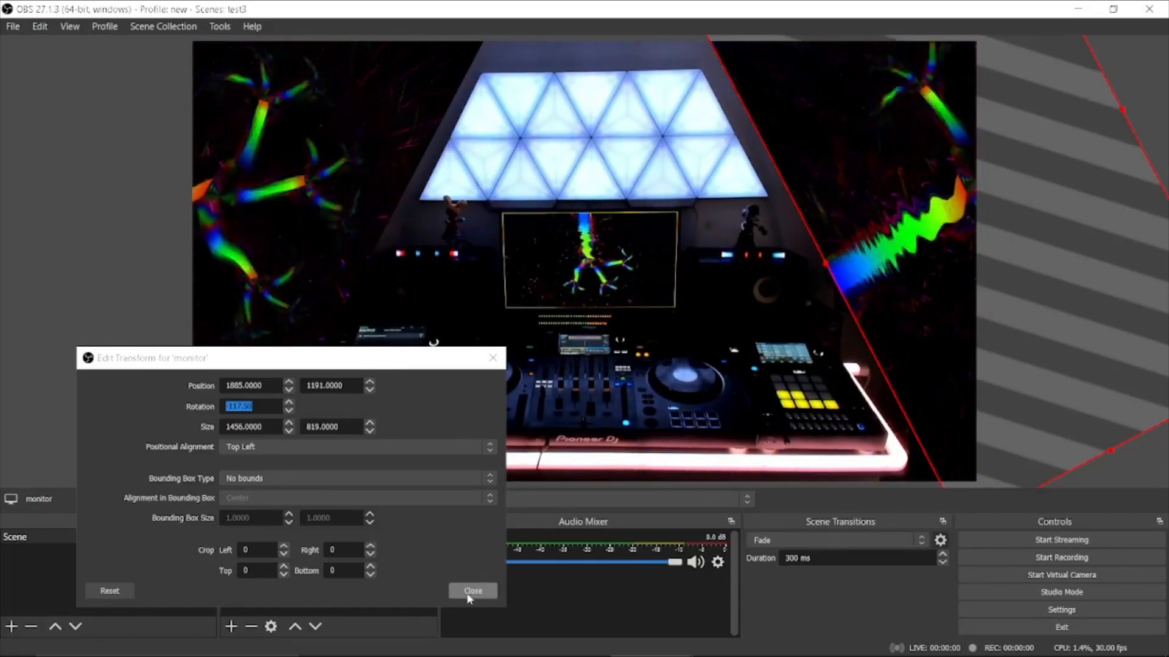
{"action": "left_click", "coordinate": [473, 592]}
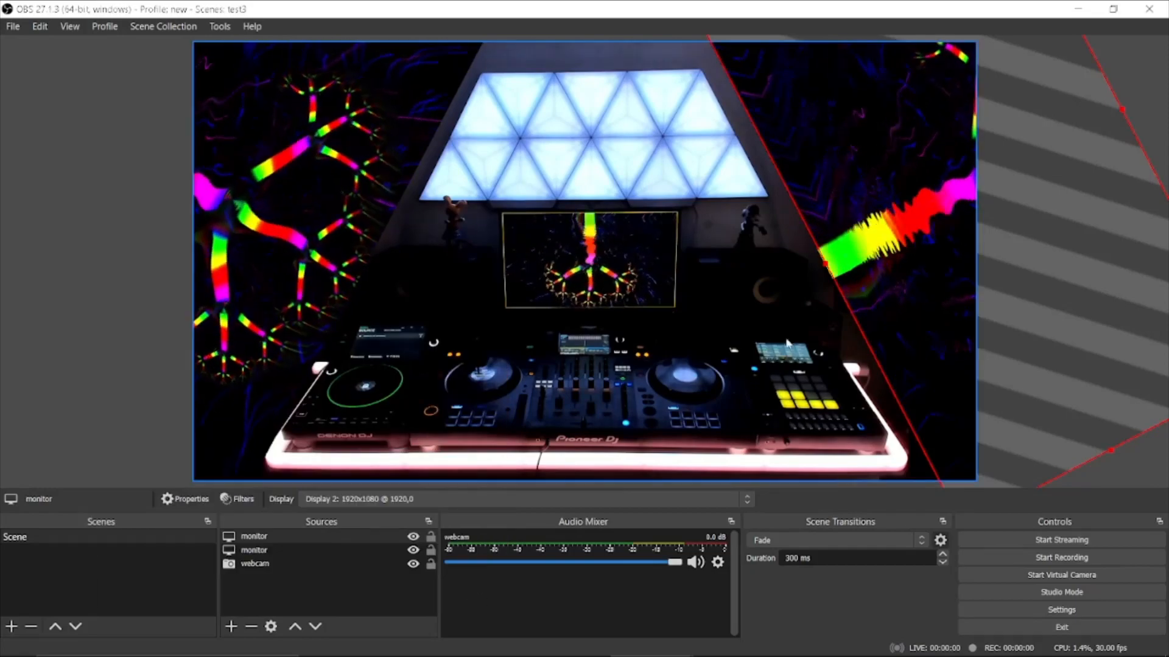
- Apply horizontal and vertical flips to the monitor copy on the right until its visuals mirror those on the left
{"action": "right_click", "coordinate": [890, 216]}
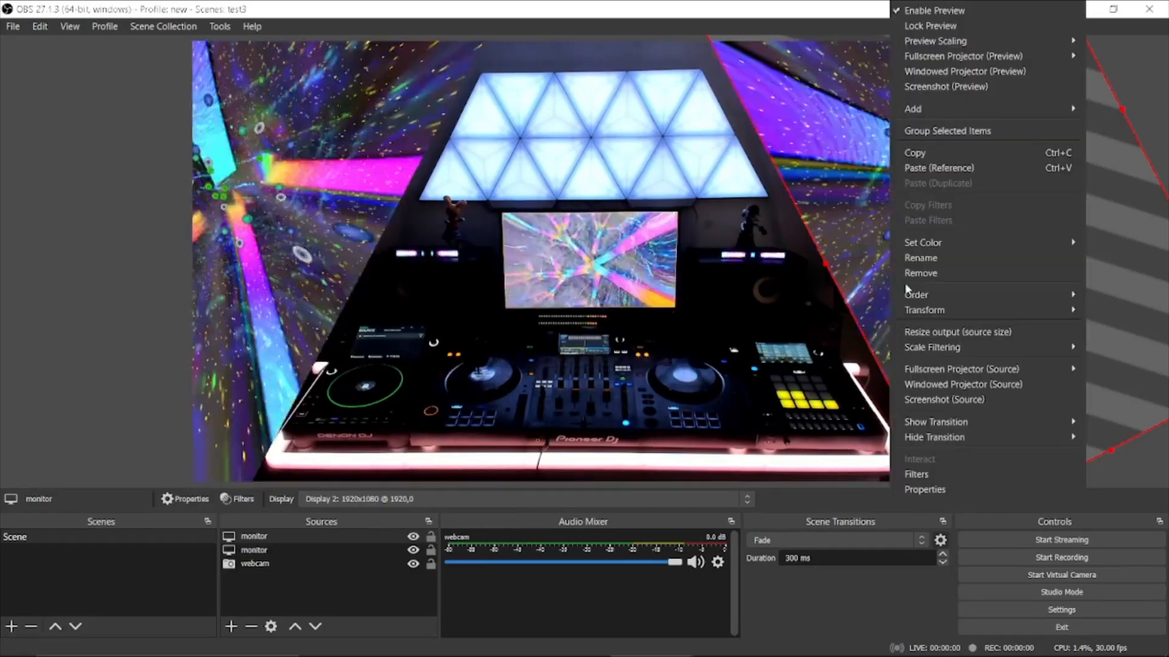
{"action": "mouse_move", "coordinate": [914, 312]}
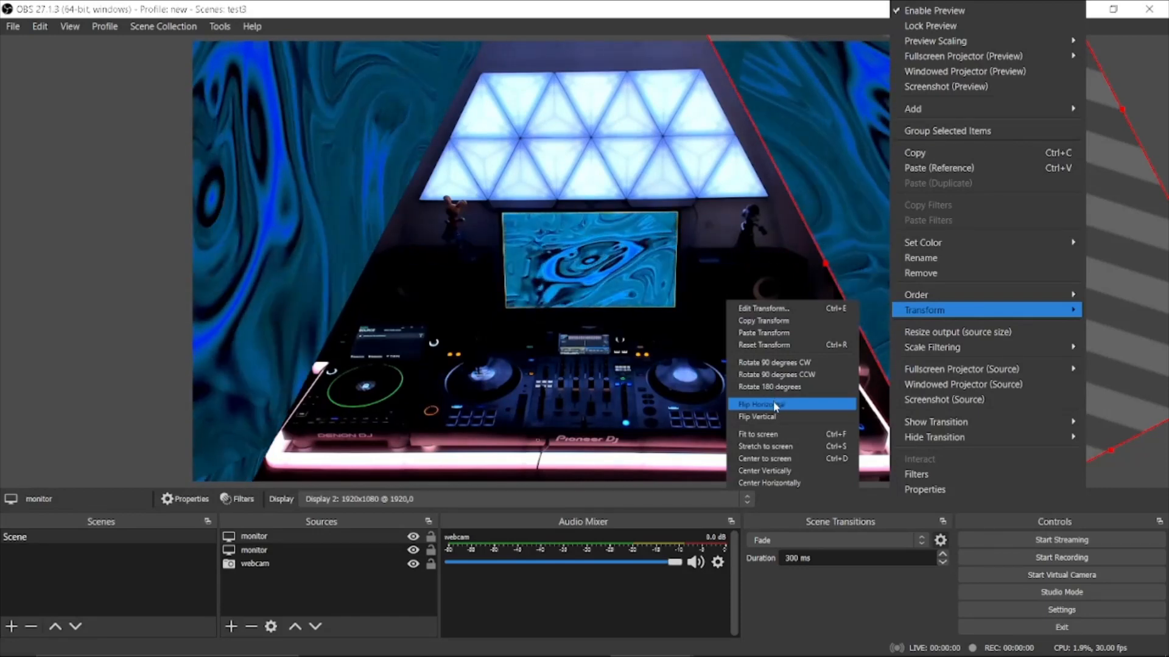
{"action": "left_click", "coordinate": [774, 403]}
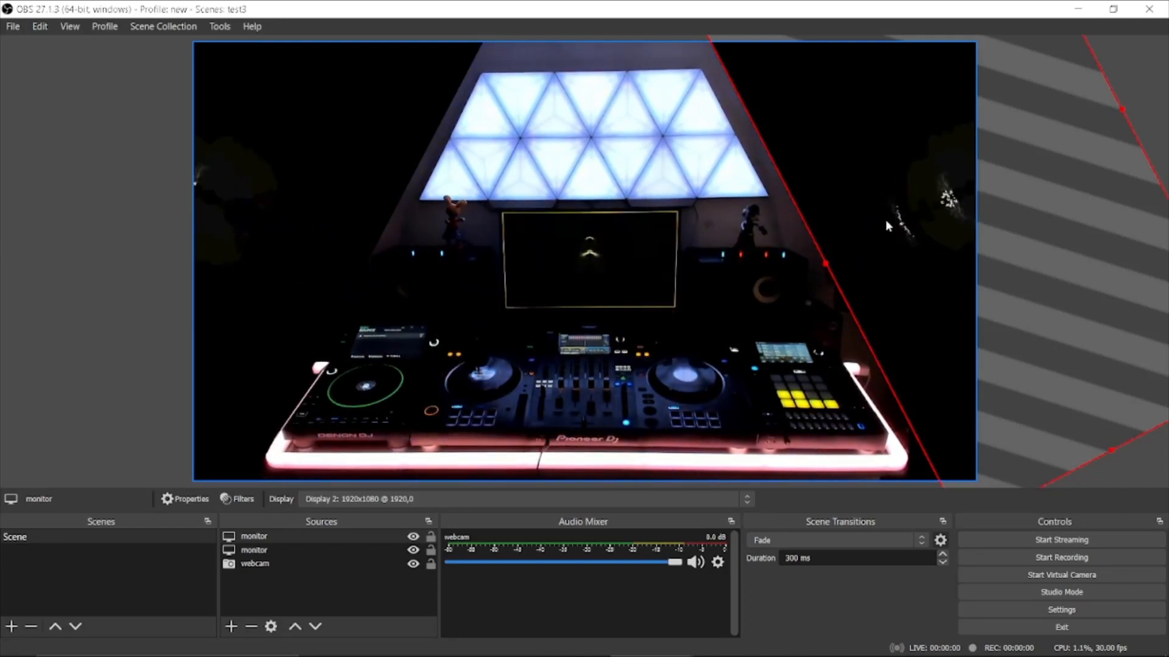
{"action": "right_click", "coordinate": [886, 225]}
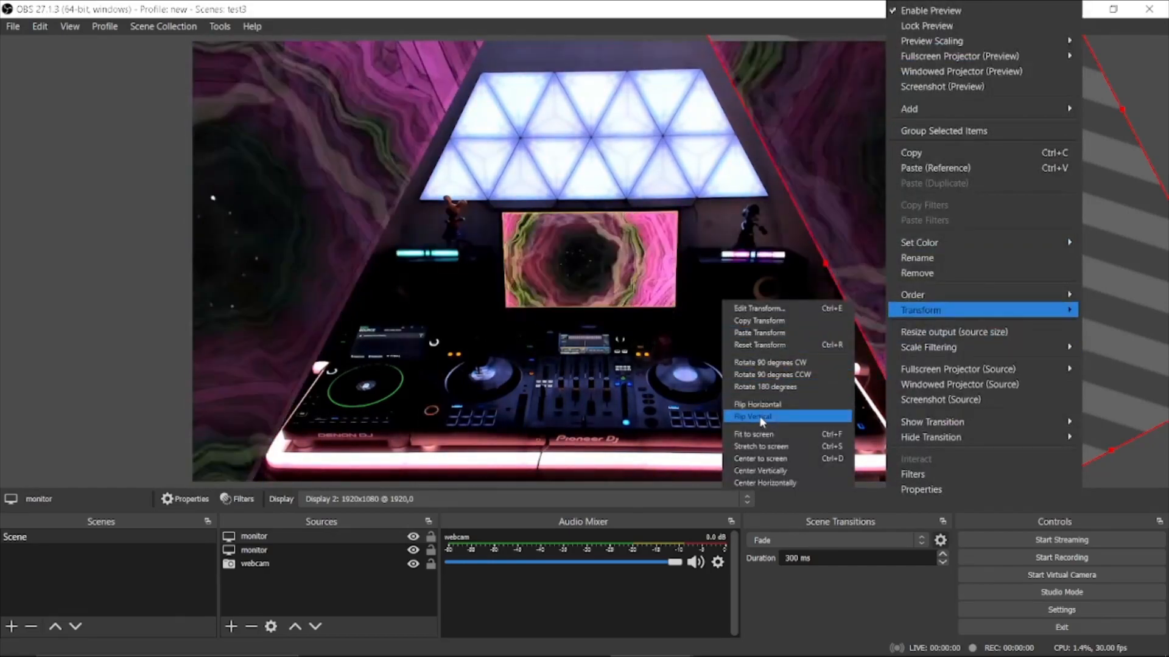
{"action": "left_click", "coordinate": [761, 418]}
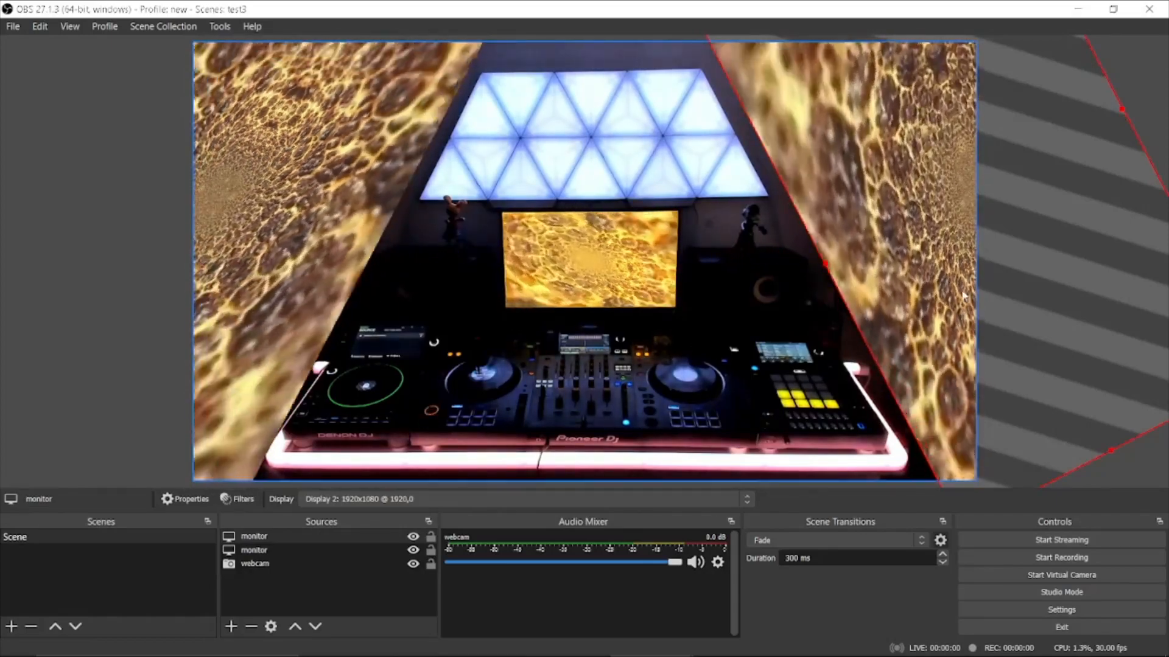
{"action": "right_click", "coordinate": [911, 277]}
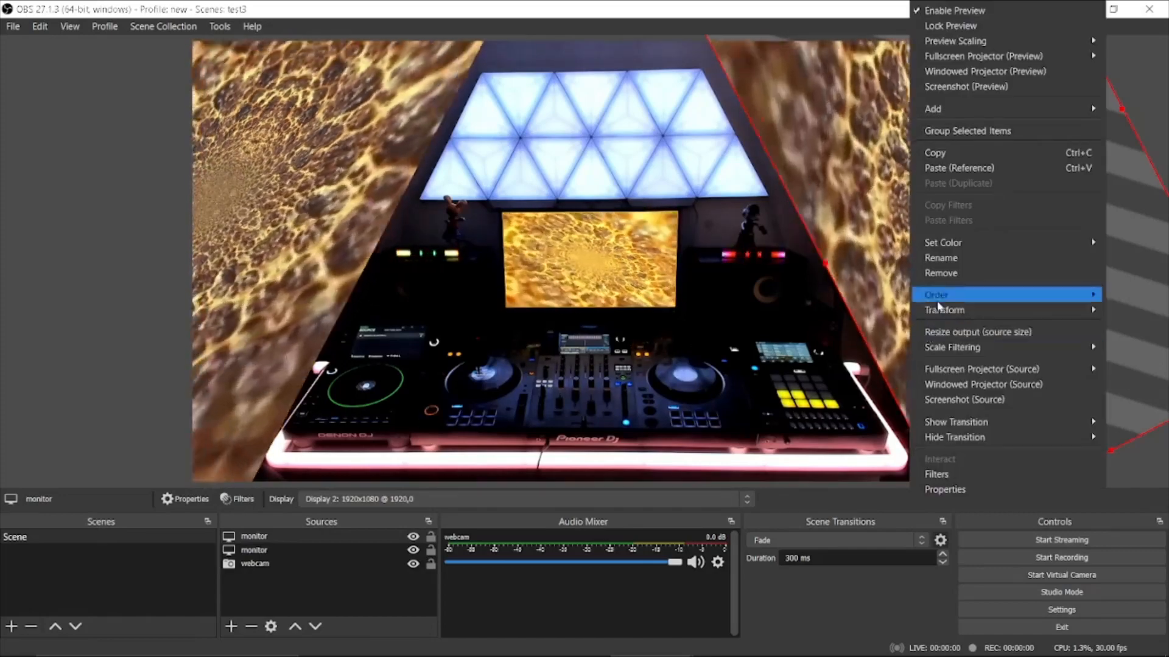
{"action": "mouse_move", "coordinate": [940, 312]}
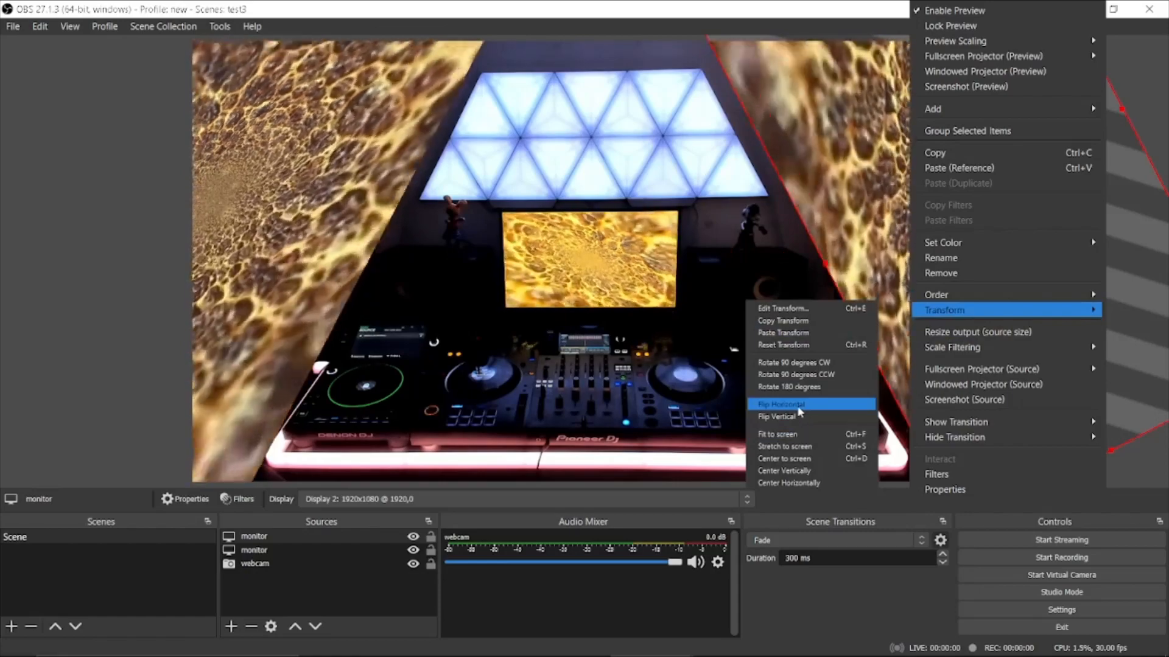
{"action": "left_click", "coordinate": [795, 418]}
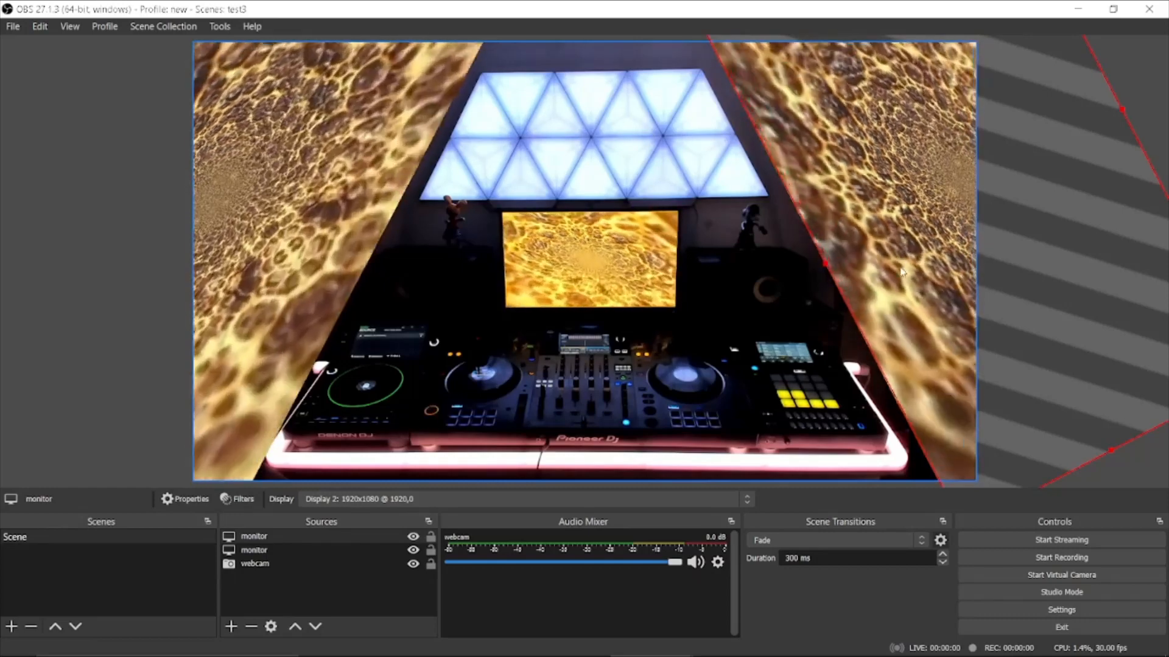
- Flip the webcam source horizontally, shift it slightly right to center the DJ setup between the monitor overlays, and deselect it
{"action": "left_click", "coordinate": [874, 229]}
{"action": "right_click", "coordinate": [874, 229]}
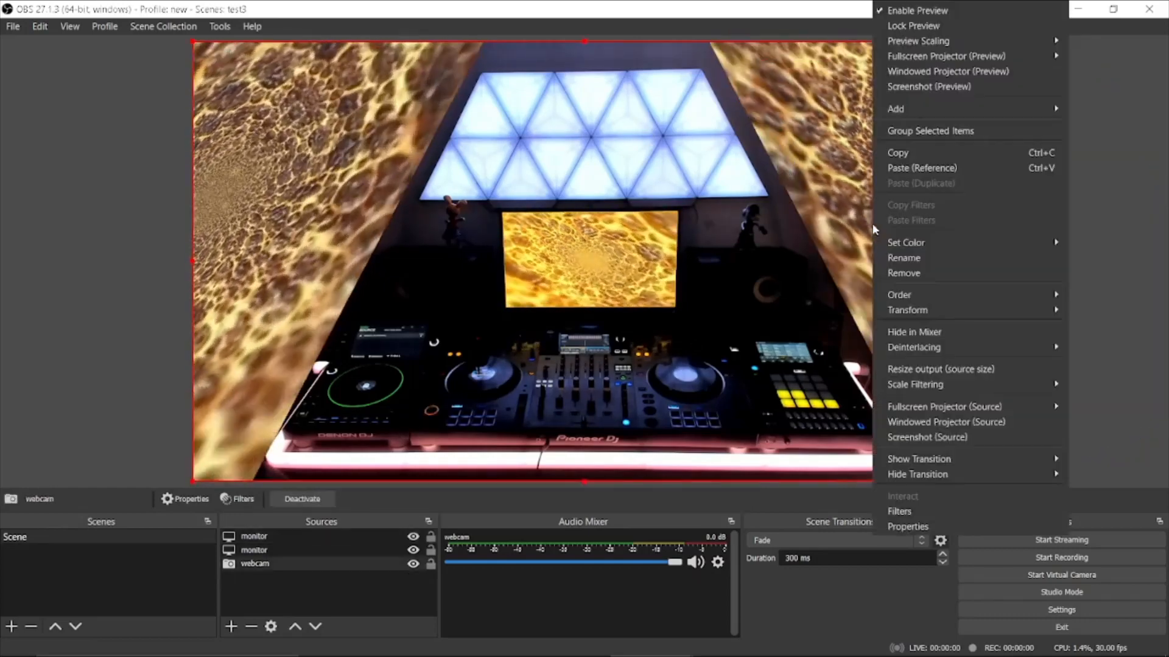
{"action": "mouse_move", "coordinate": [912, 316]}
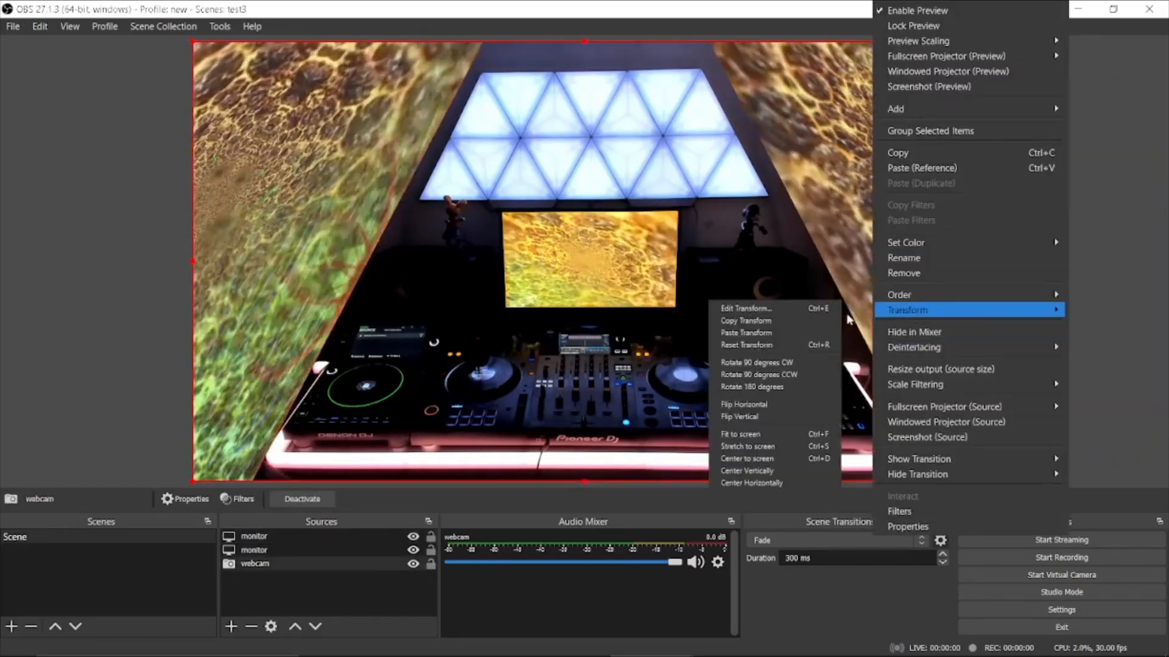
{"action": "left_click", "coordinate": [758, 406]}
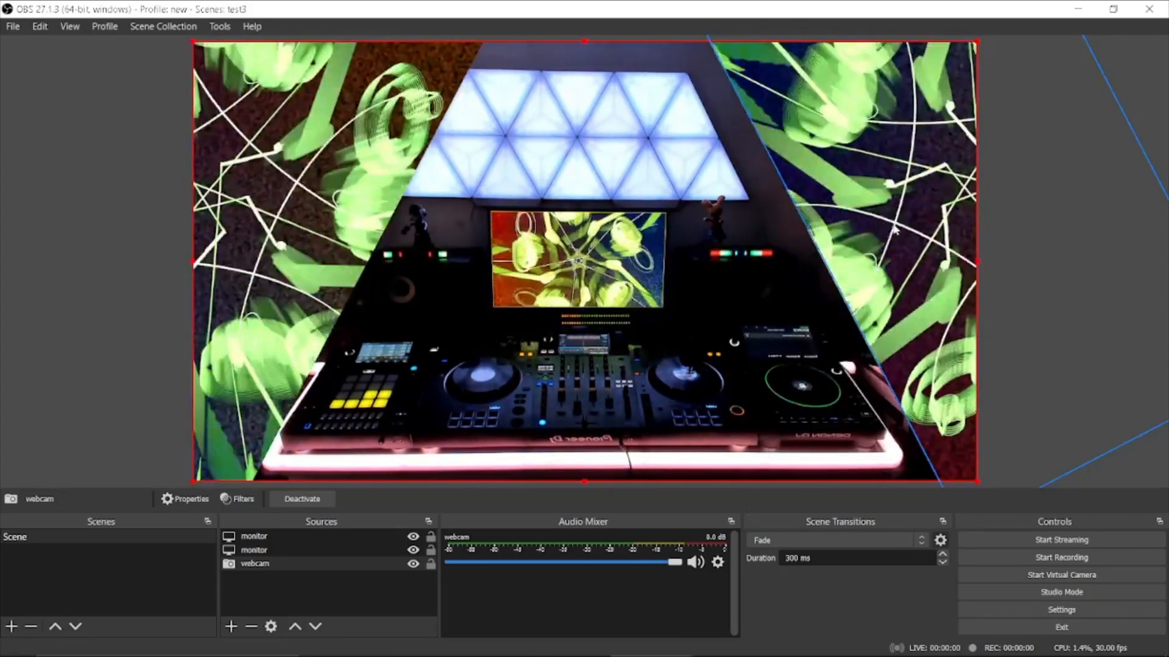
{"action": "mouse_move", "coordinate": [885, 247]}
{"action": "left_mouse_down"}
{"action": "mouse_move", "coordinate": [873, 251]}
{"action": "mouse_move", "coordinate": [900, 230]}
{"action": "mouse_move", "coordinate": [906, 242]}
{"action": "left_mouse_up"}
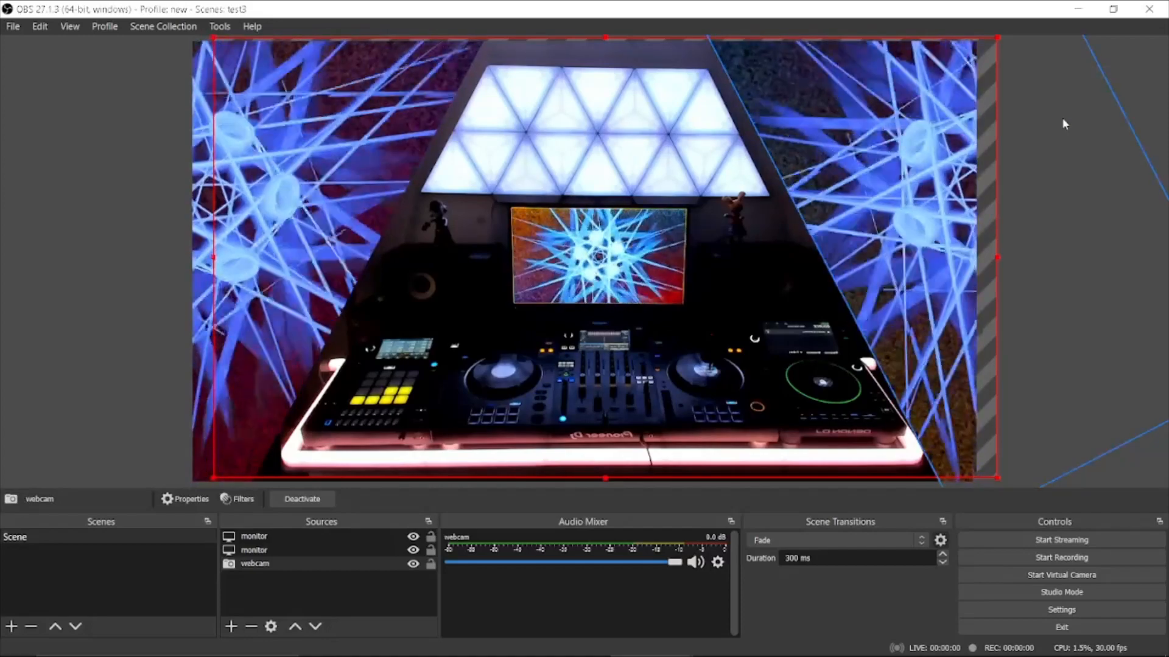
{"action": "left_click", "coordinate": [1125, 59]}
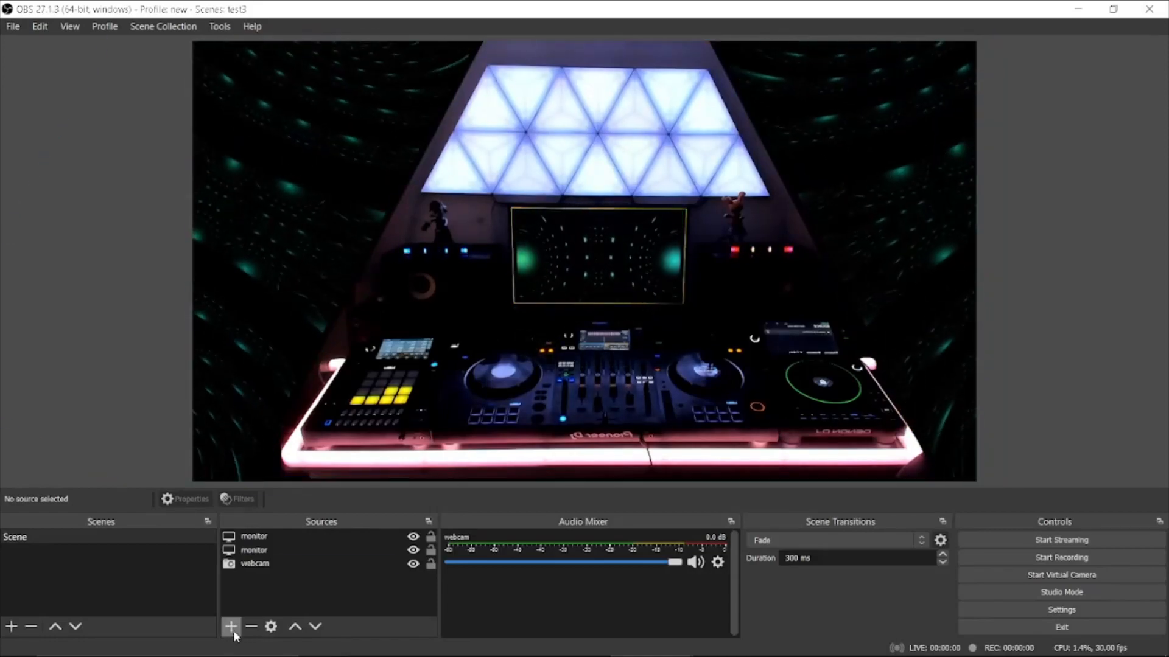
- Add a new Color Source named "square" to the scene
{"action": "left_click", "coordinate": [232, 627]}
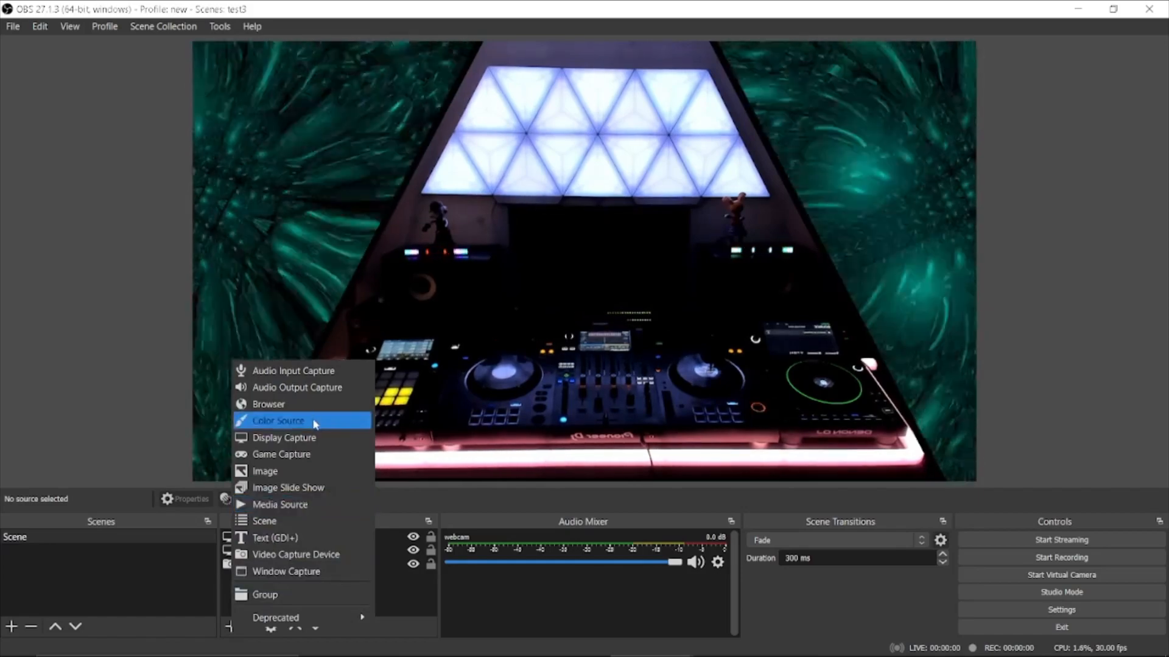
{"action": "left_click", "coordinate": [315, 424]}
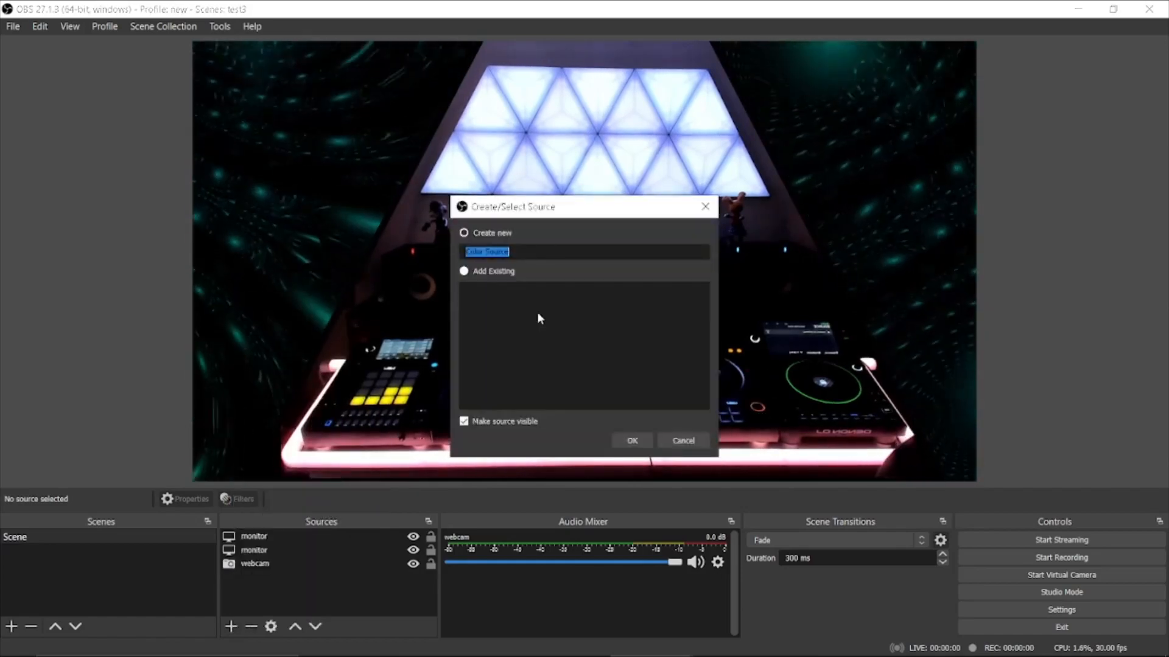
{"action": "type", "text": "sc"}
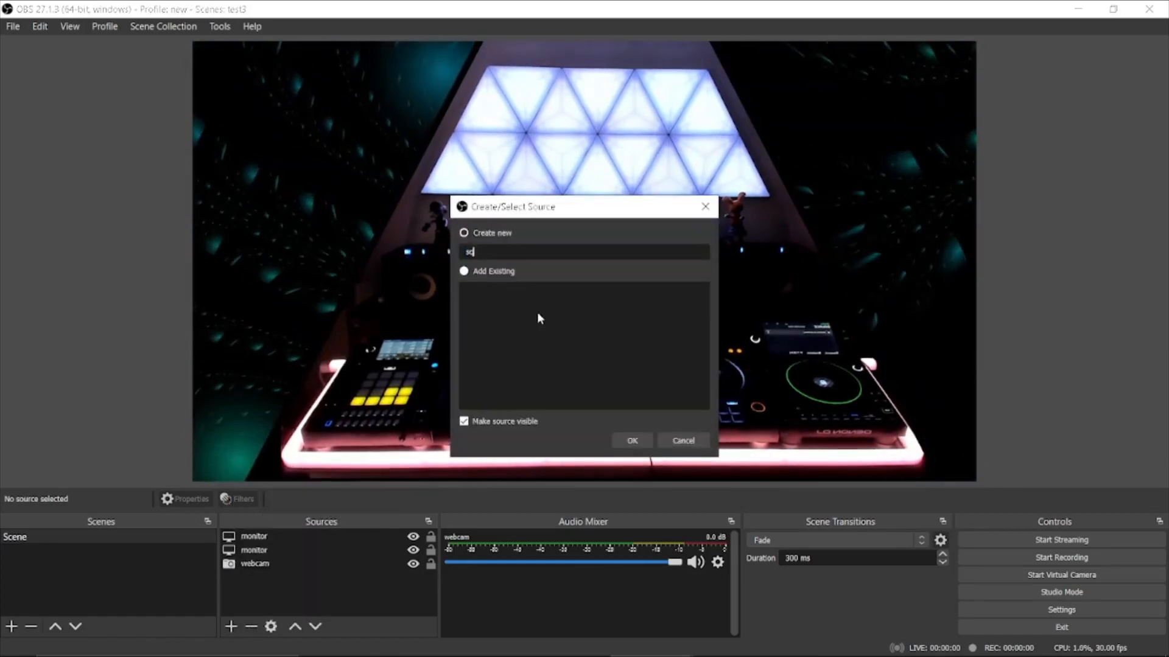
{"action": "type", "text": "uare"}
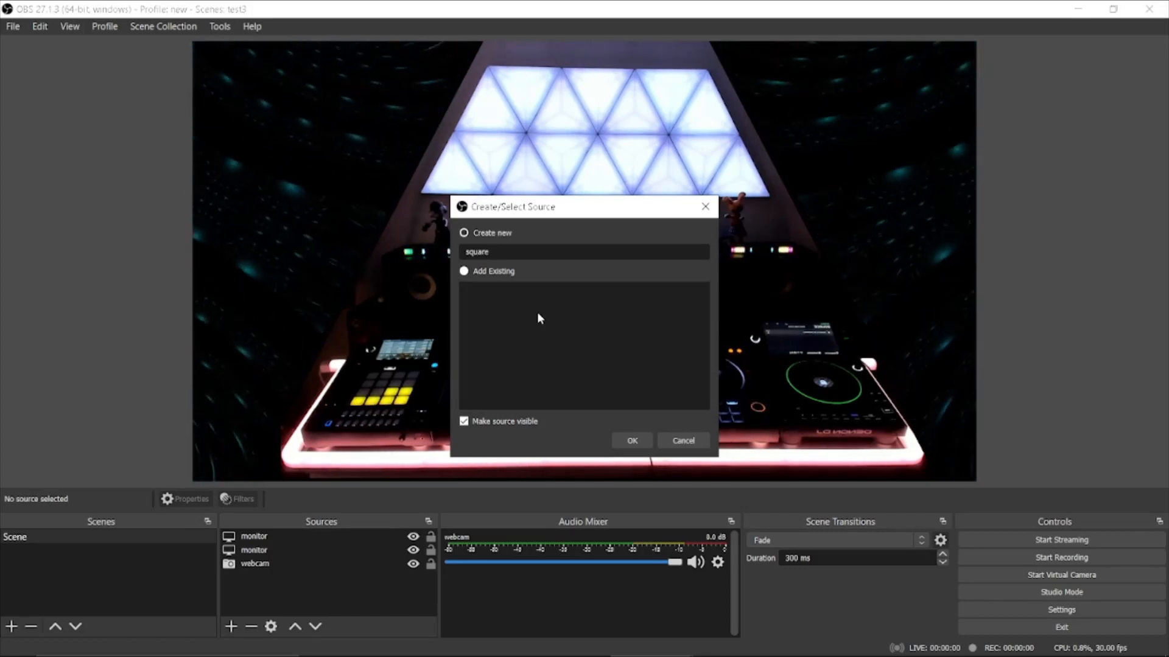
{"action": "key", "text": "Return"}
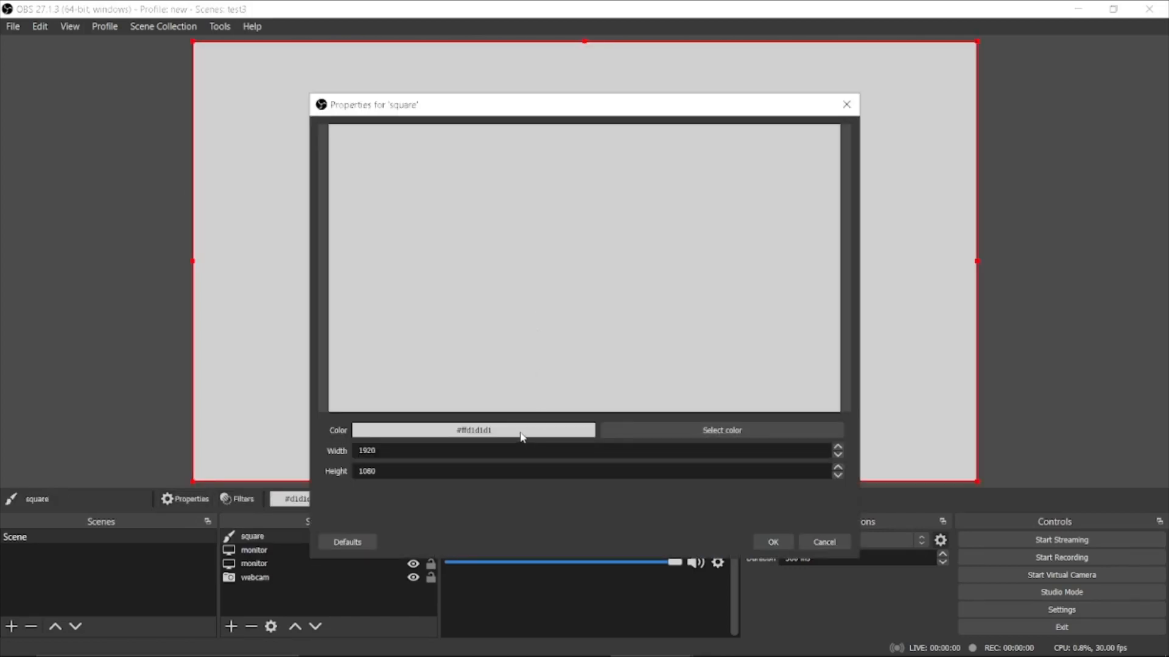
- Set the square source's color to black (#000000) and accept its properties
{"action": "left_click", "coordinate": [641, 434]}
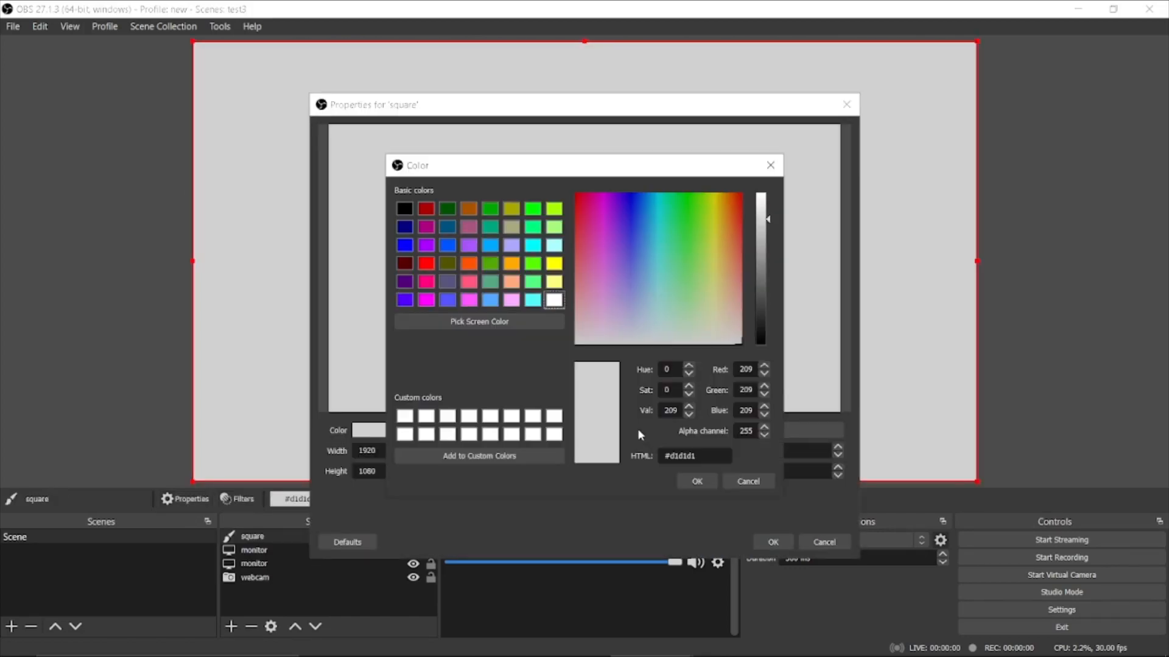
{"action": "left_click", "coordinate": [404, 209]}
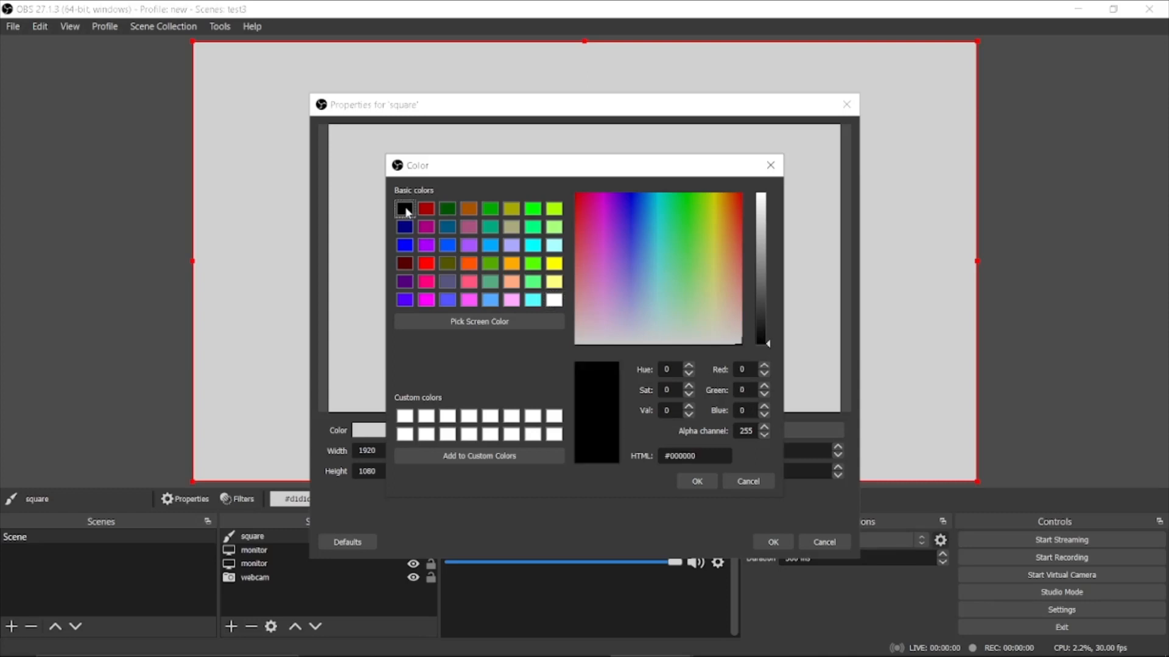
{"action": "left_click", "coordinate": [694, 481]}
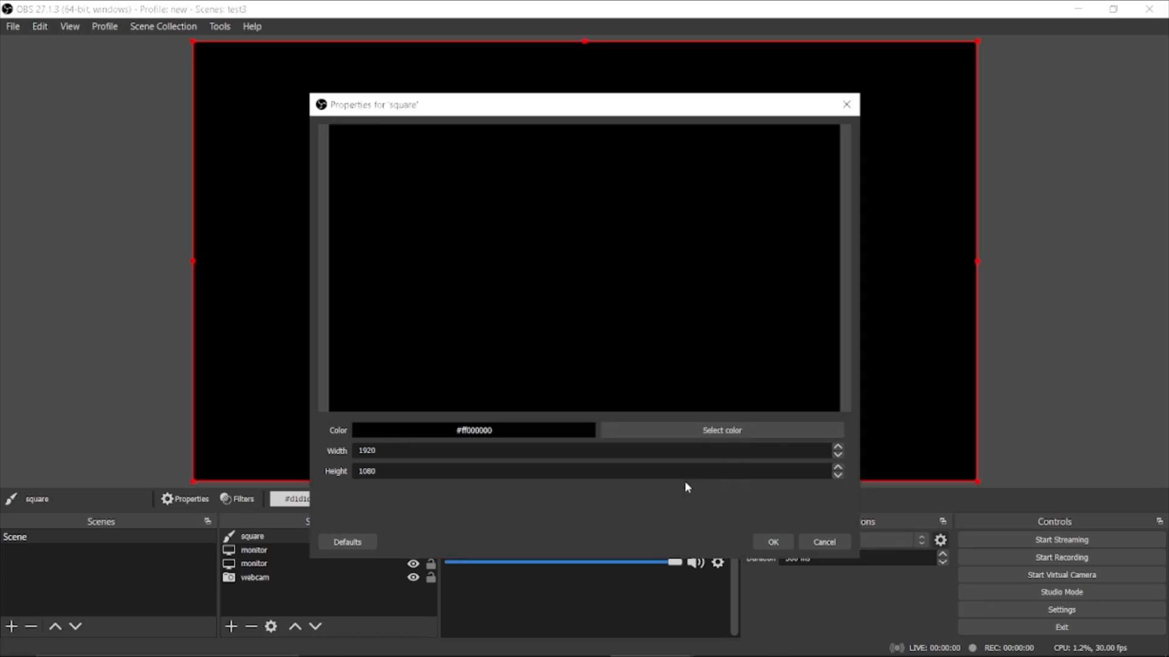
{"action": "left_click", "coordinate": [773, 543]}
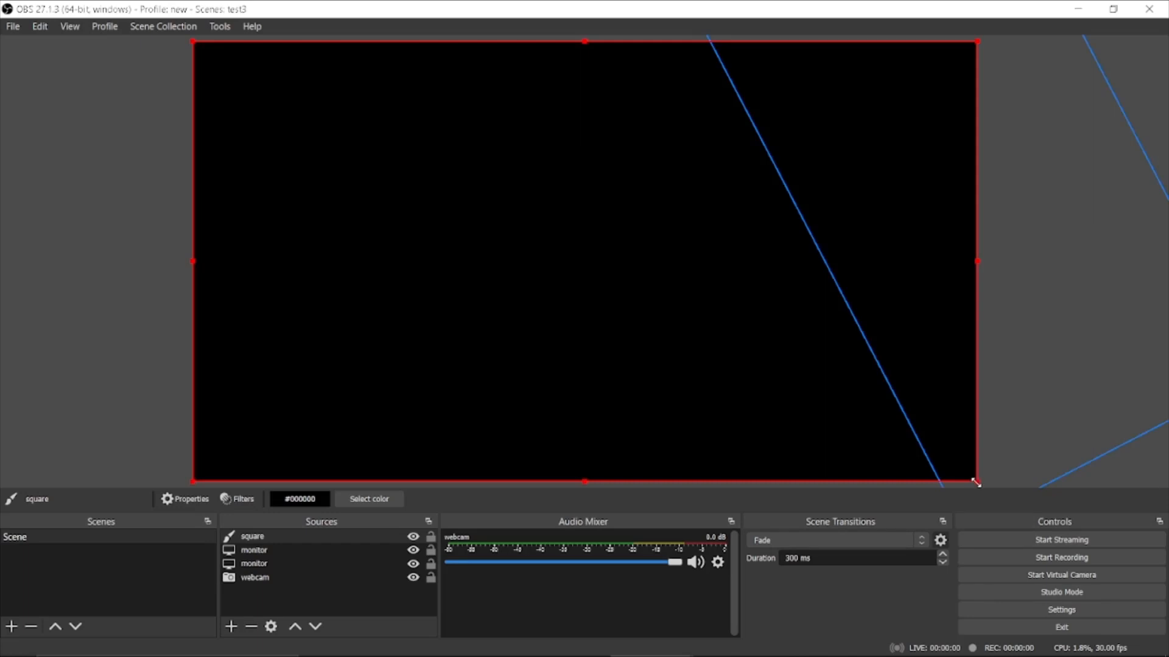
- Shrink the black square into a thin horizontal bar in the canvas's upper-left corner
{"action": "left_click_drag", "start_coordinate": [976, 482], "coordinate": [904, 421]}
{"action": "left_click_drag", "start_coordinate": [772, 278], "coordinate": [410, 56]}
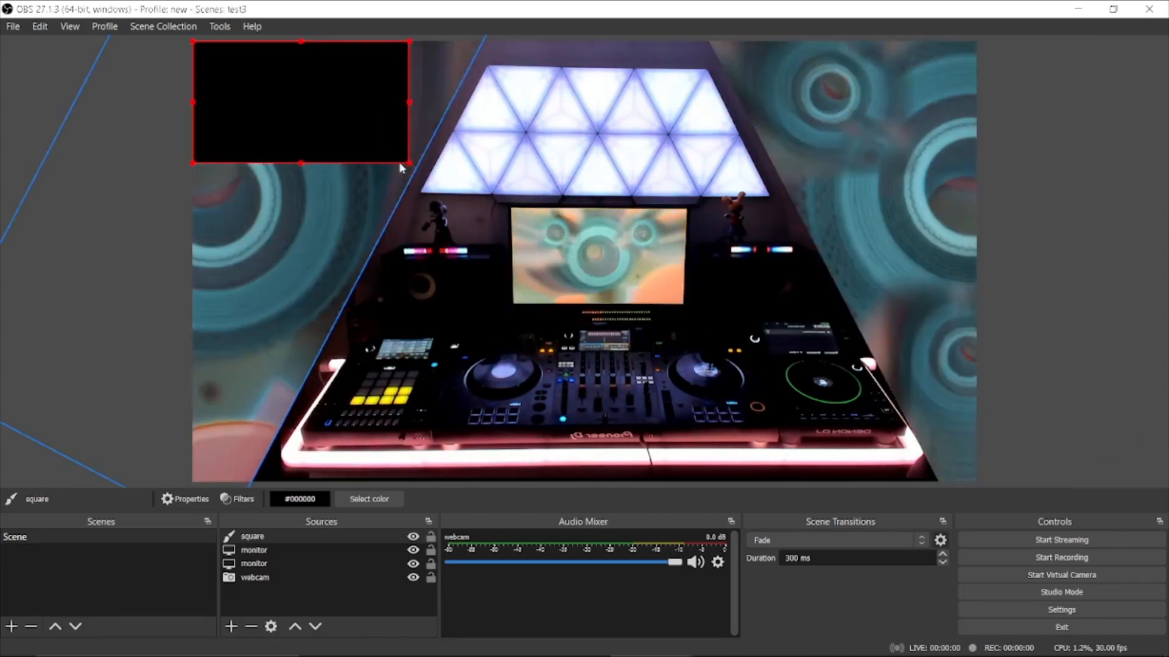
{"action": "left_click_drag", "start_coordinate": [299, 160], "coordinate": [297, 161]}
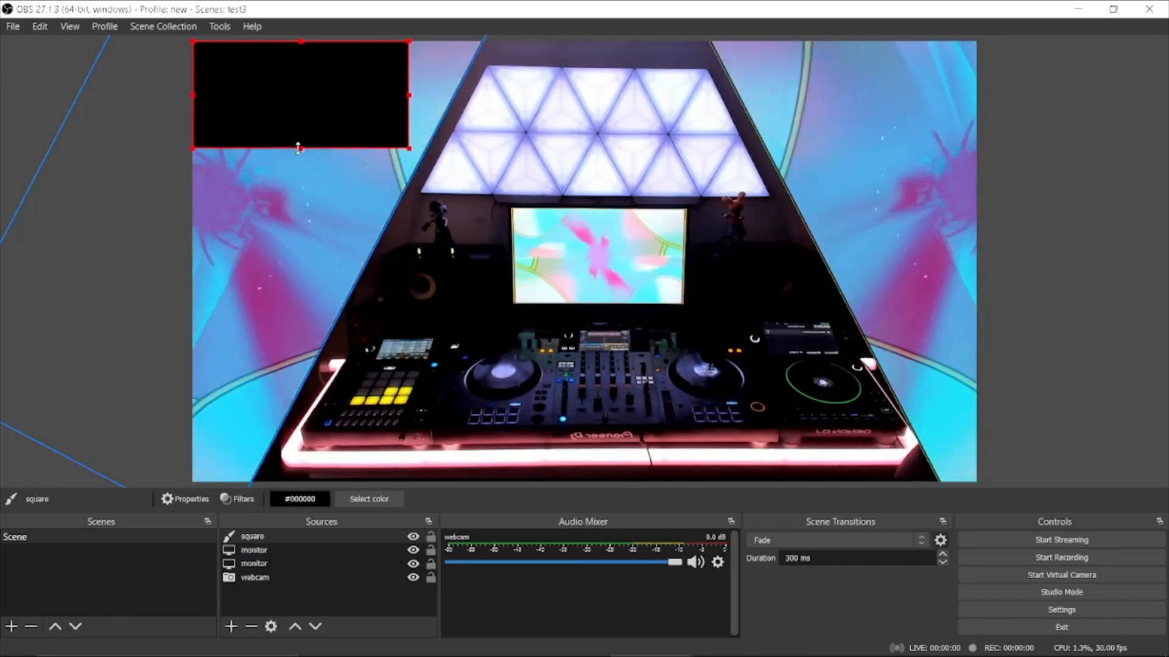
{"action": "left_click_drag", "start_coordinate": [296, 161], "coordinate": [319, 50]}
{"action": "left_click", "coordinate": [312, 61]}
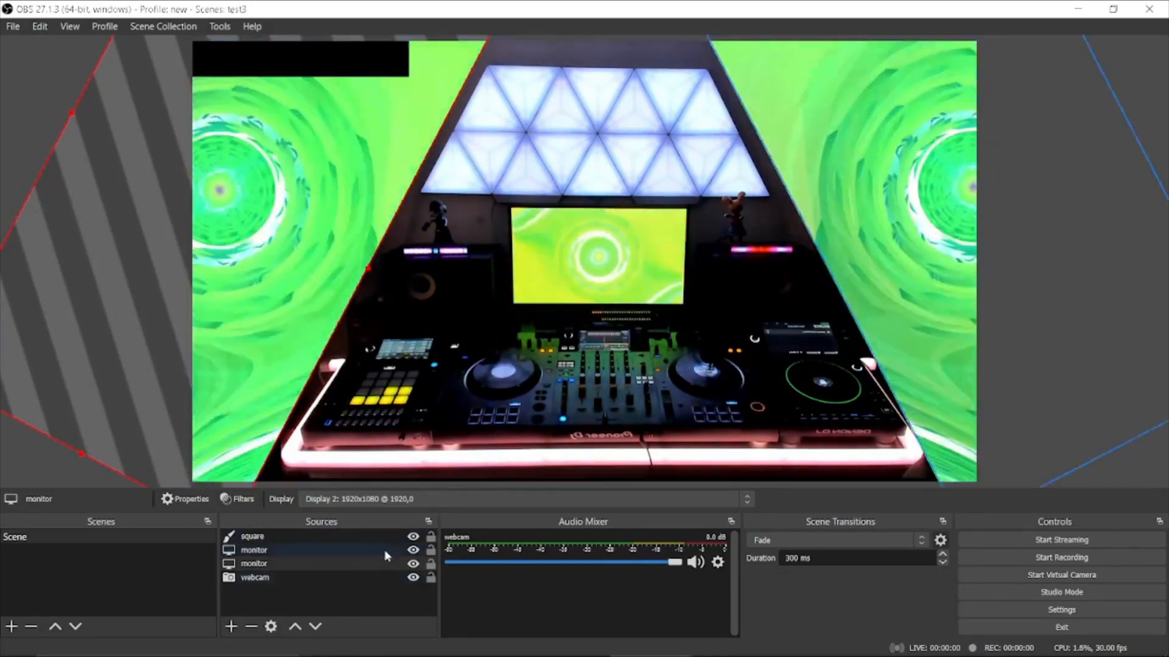
- Lock both monitor sources and the webcam source against accidental movement
{"action": "left_click", "coordinate": [431, 551]}
{"action": "left_click", "coordinate": [431, 564]}
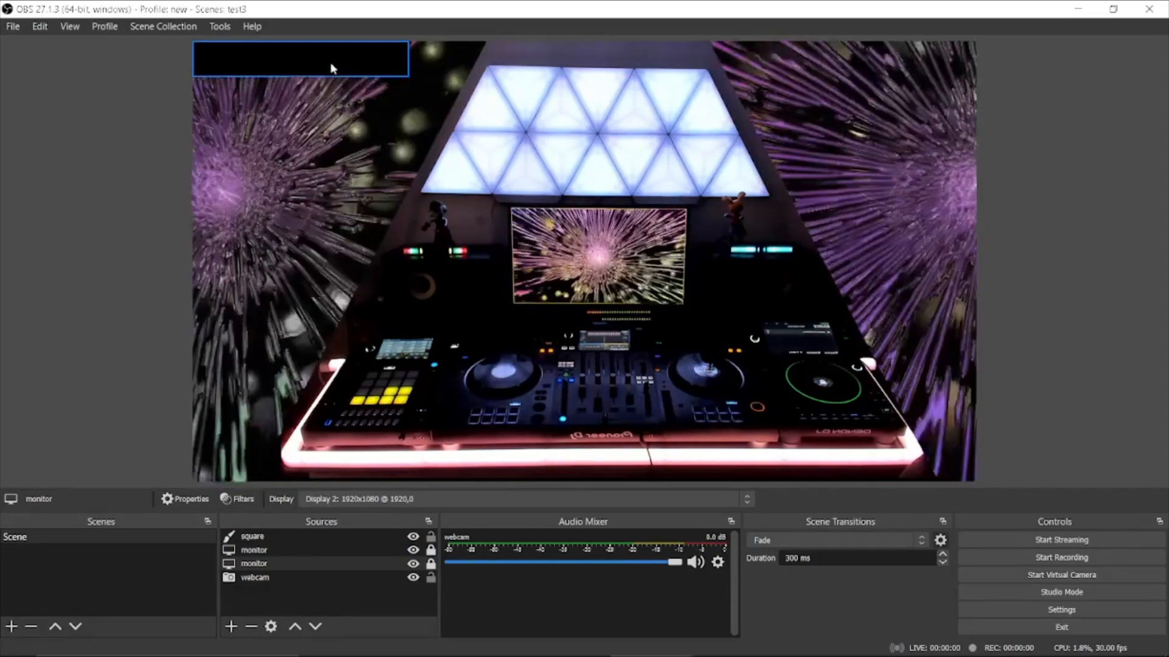
{"action": "left_click", "coordinate": [431, 578]}
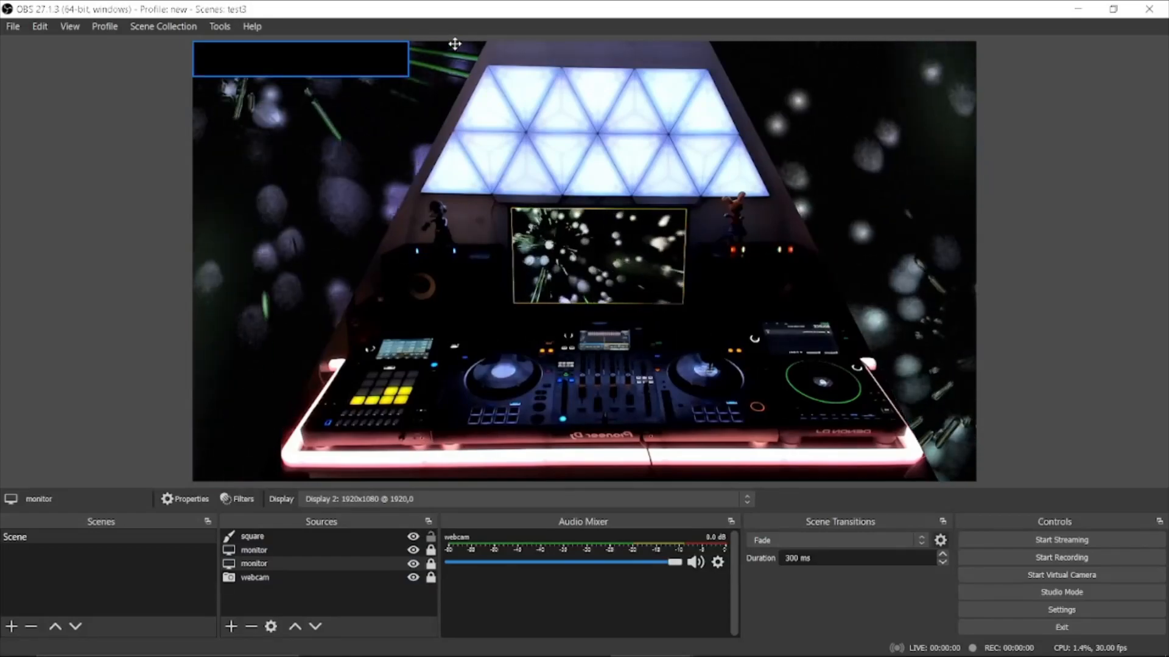
- Move the black bar above the light panel and resize it to cover the strip between the two monitor overlays
{"action": "left_click", "coordinate": [378, 58]}
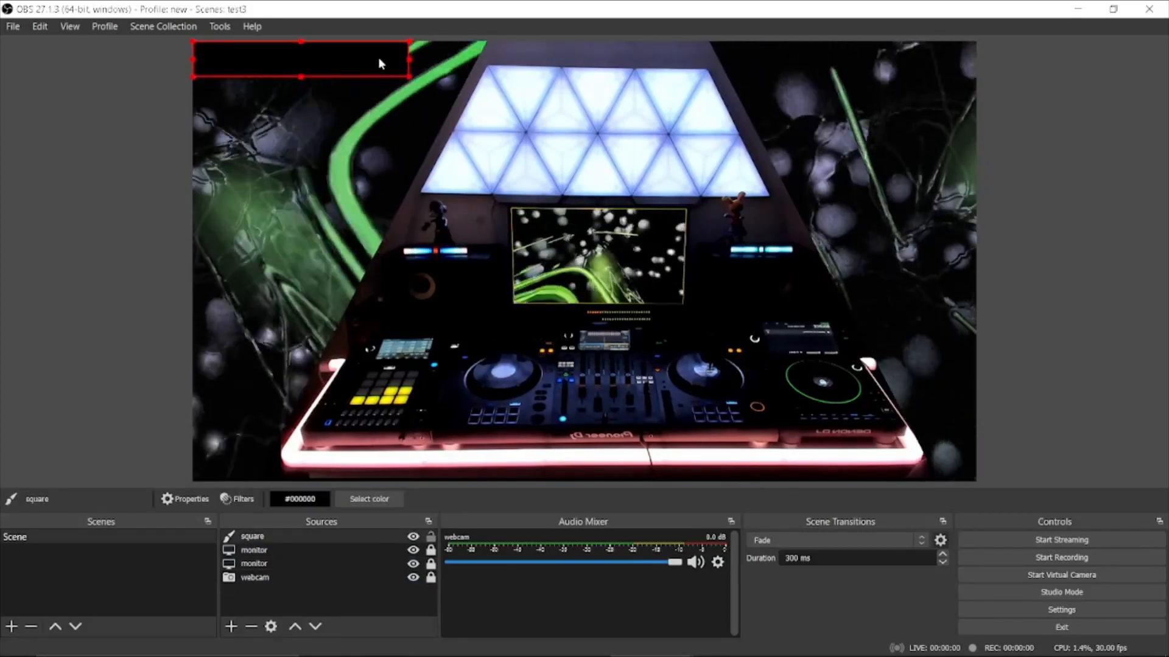
{"action": "left_click_drag", "start_coordinate": [378, 58], "coordinate": [699, 62]}
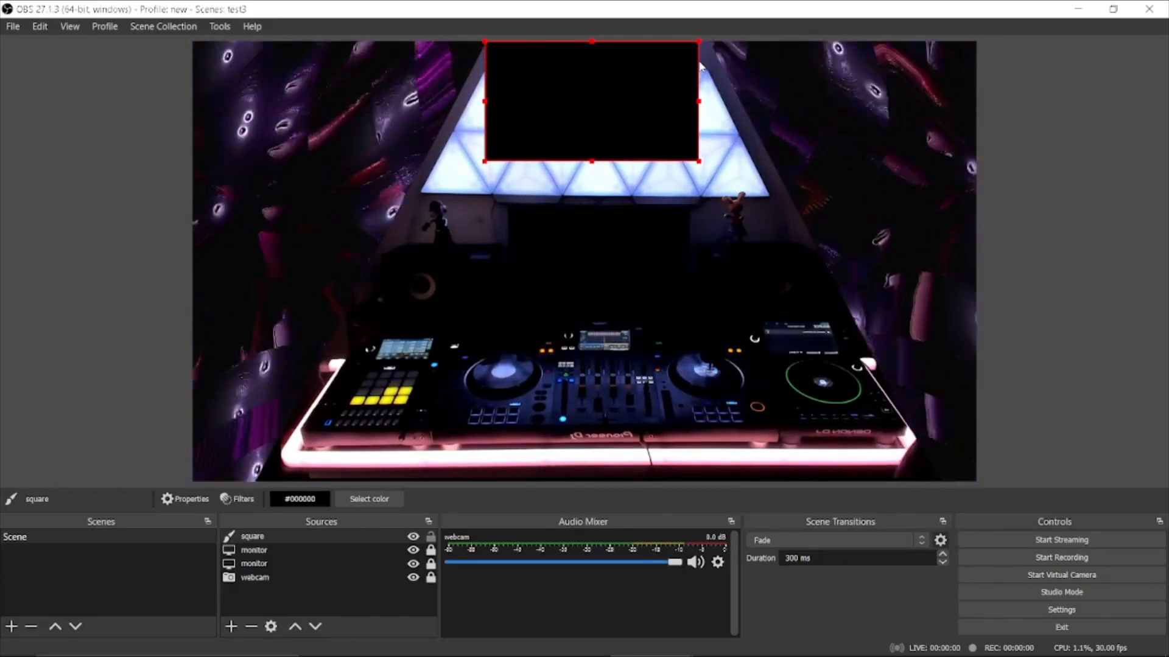
{"action": "left_click_drag", "start_coordinate": [592, 164], "coordinate": [592, 70]}
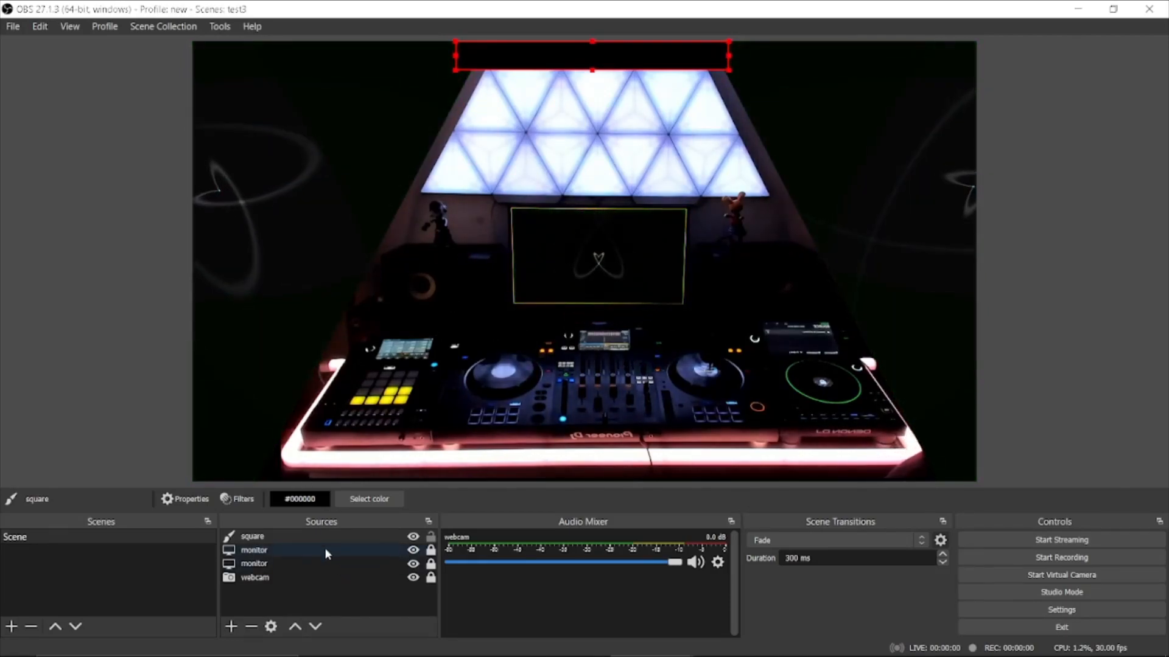
- Reorder the square source so it sits below both monitor sources and above the webcam
{"action": "left_click", "coordinate": [328, 536]}
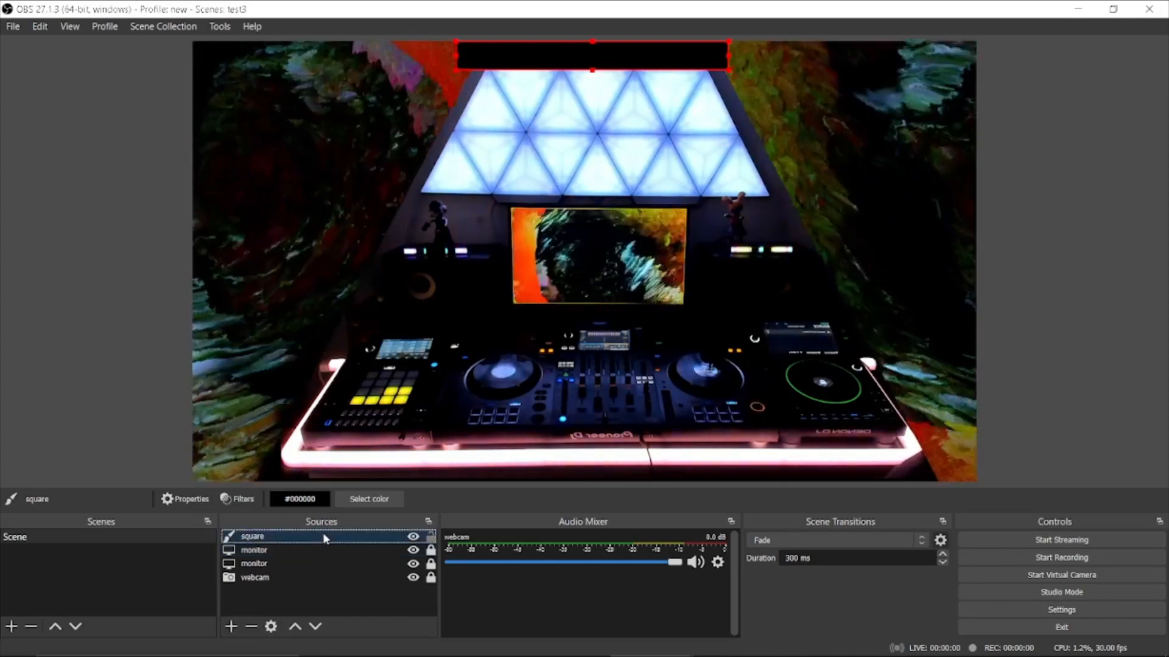
{"action": "left_click_drag", "start_coordinate": [322, 532], "coordinate": [310, 567]}
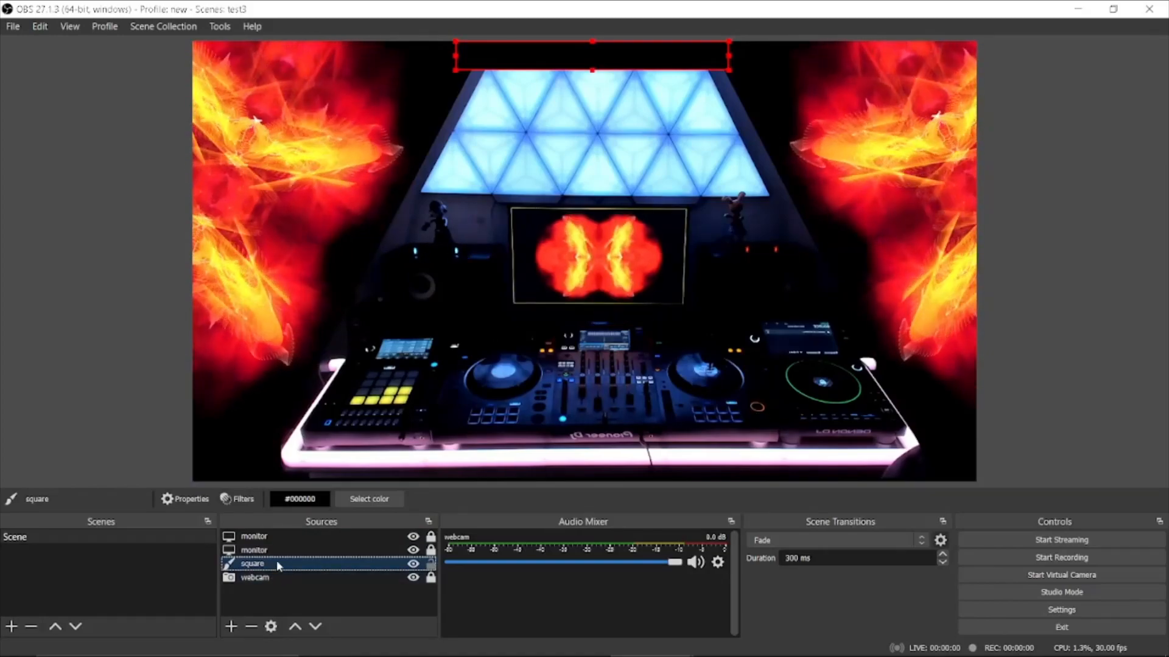
{"action": "mouse_move", "coordinate": [268, 563]}
{"action": "left_mouse_down"}
{"action": "mouse_move", "coordinate": [265, 584]}
{"action": "mouse_move", "coordinate": [271, 562]}
{"action": "left_mouse_up"}
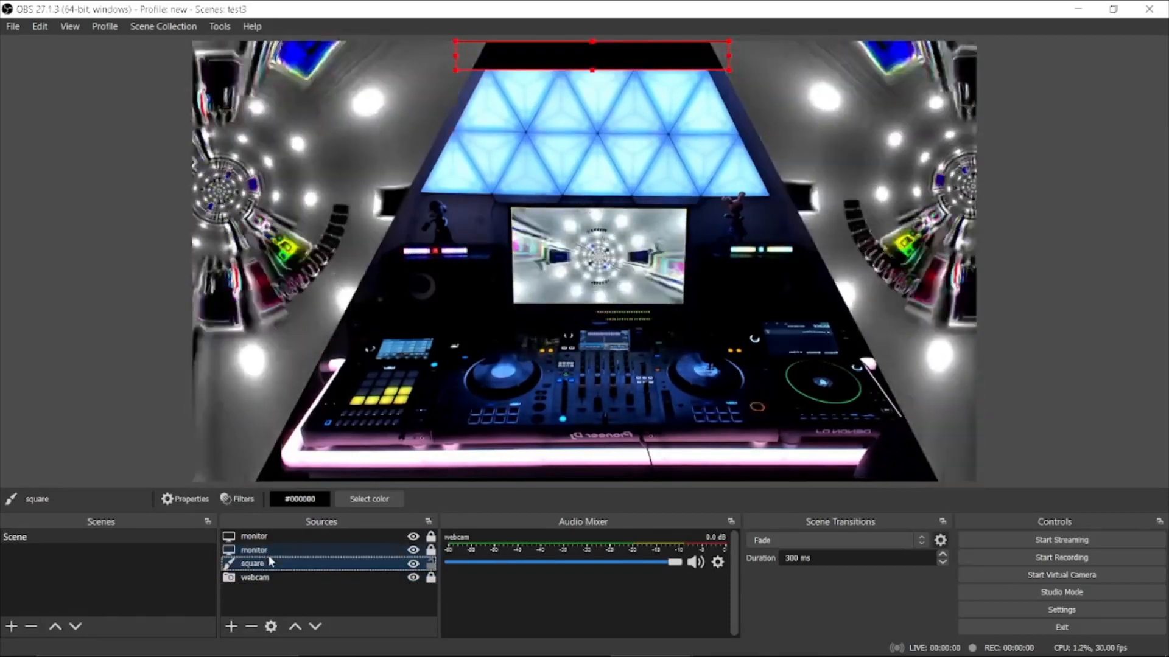
- Add a new Text (GDI+) source named "thedjlab"
{"action": "left_click", "coordinate": [232, 627]}
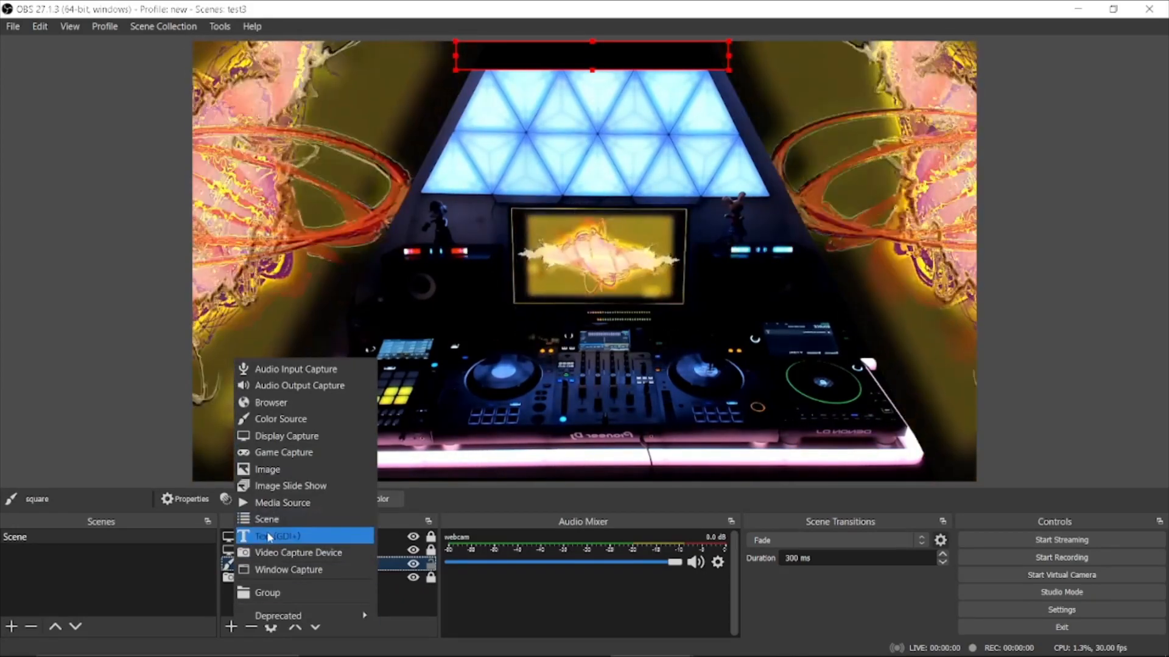
{"action": "left_click", "coordinate": [267, 534]}
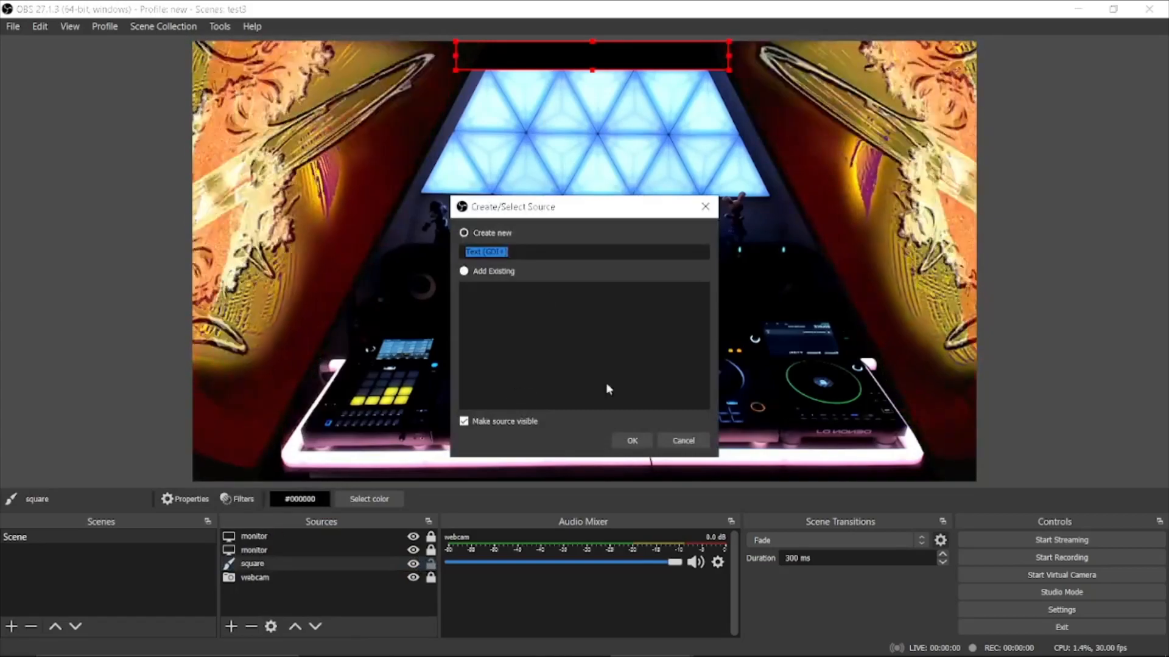
{"action": "type", "text": "t"}
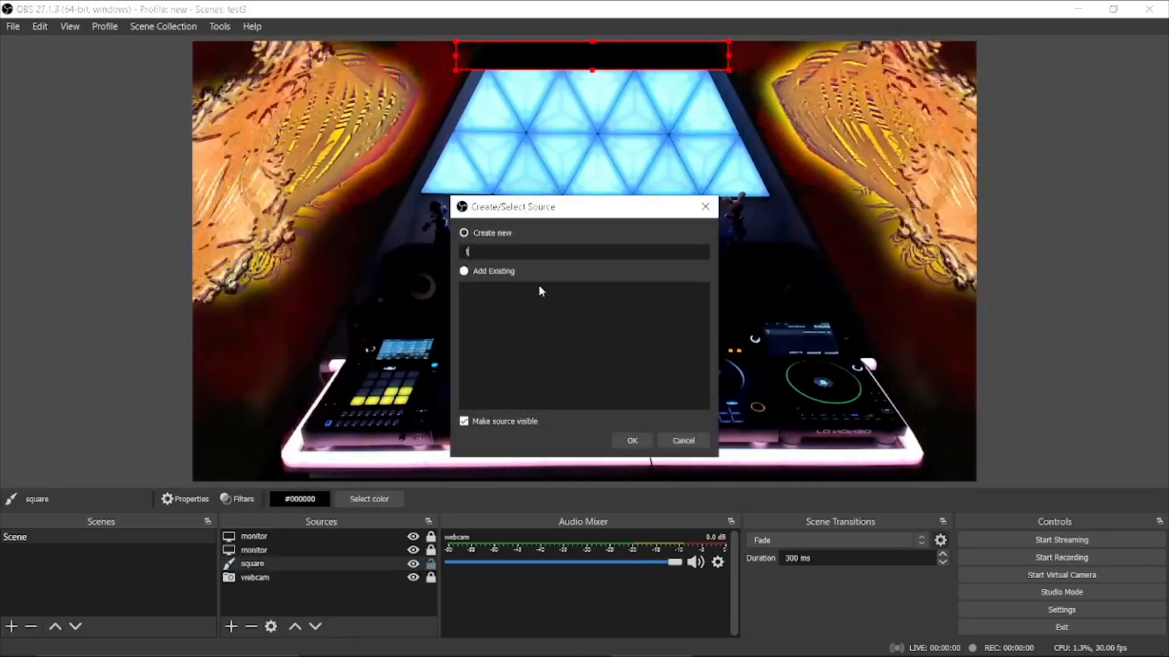
{"action": "type", "text": "hedjlab"}
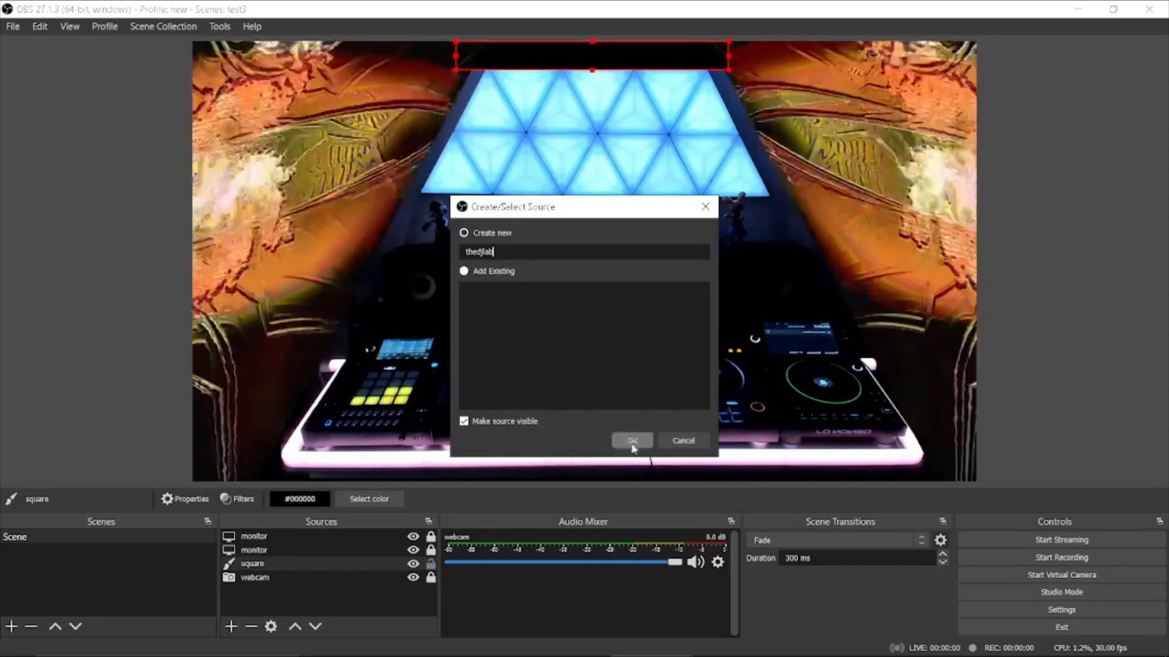
{"action": "left_click", "coordinate": [633, 440]}
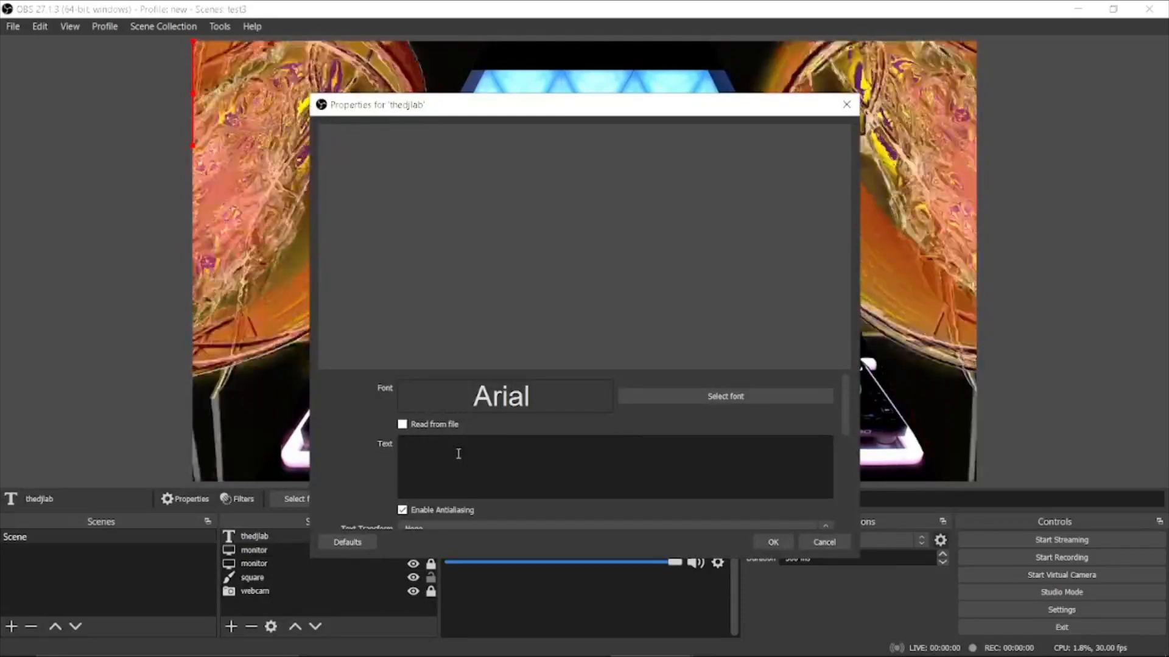
- Enter "TheDjLab" as the source's text in Arial and accept the properties
{"action": "type", "text": "Th"}
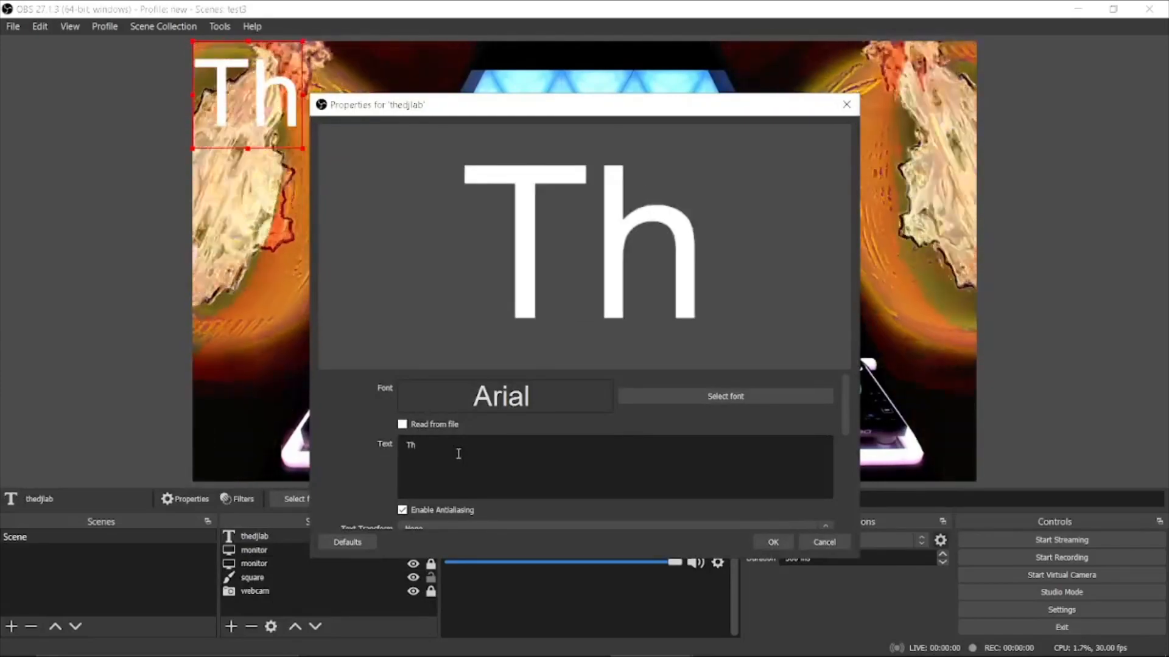
{"action": "type", "text": "eD"}
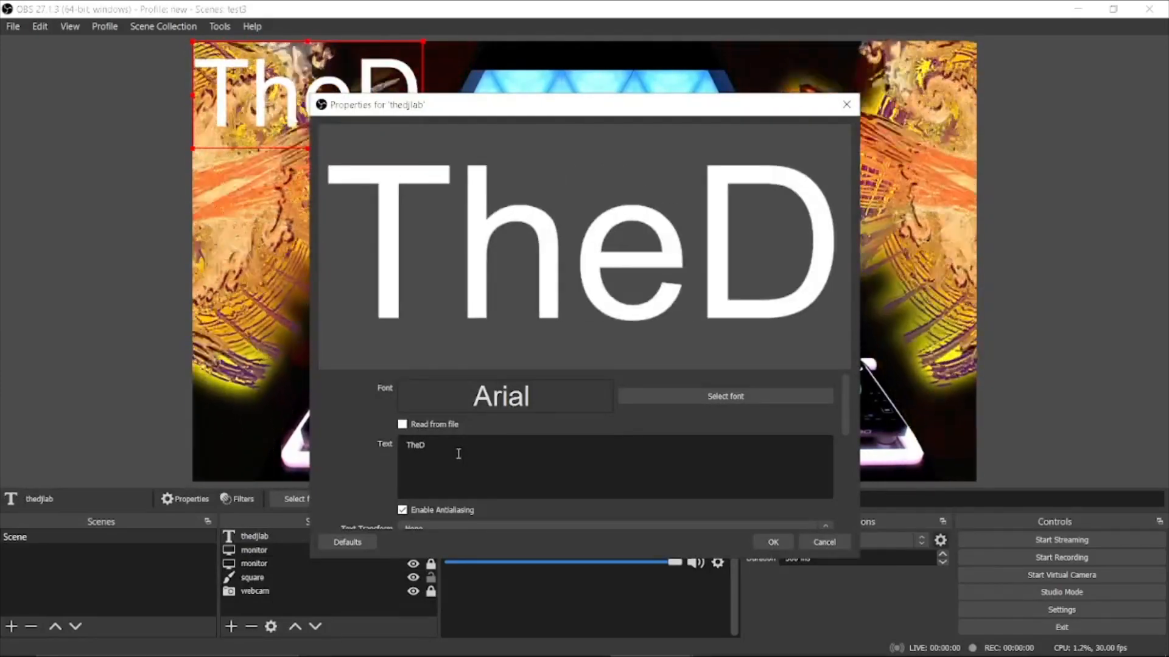
{"action": "type", "text": "jLab"}
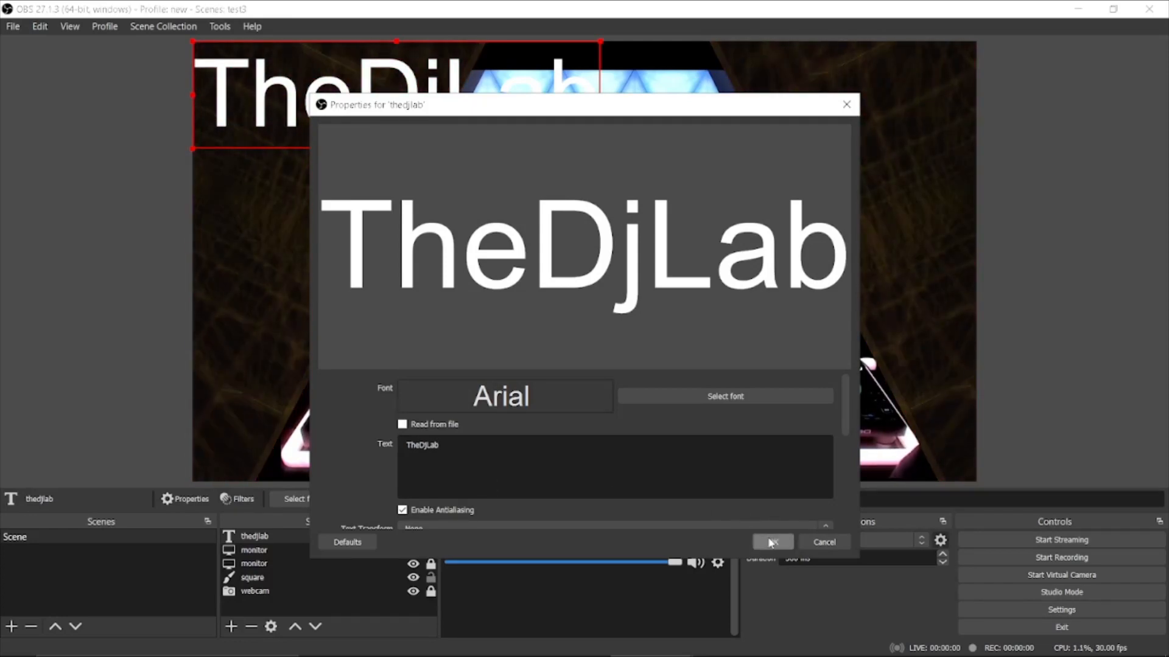
{"action": "left_click", "coordinate": [772, 542]}
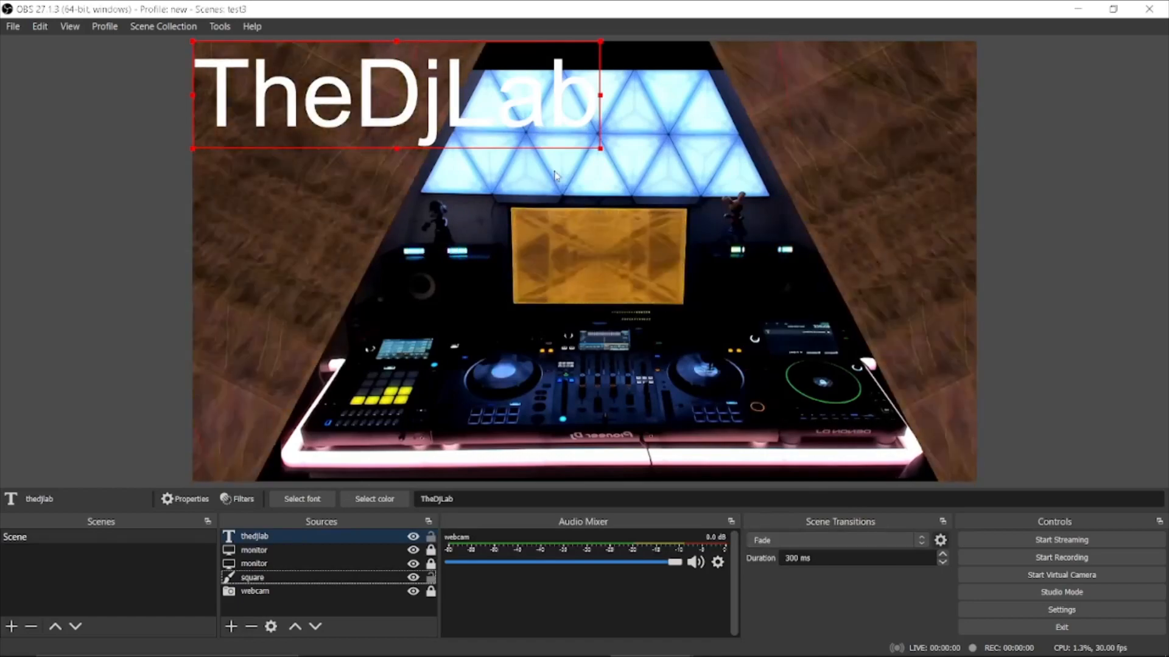
- Scale the TheDjLab text down to fit the black bar, center it there above the light panel, and deselect it
{"action": "left_click_drag", "start_coordinate": [595, 144], "coordinate": [394, 59]}
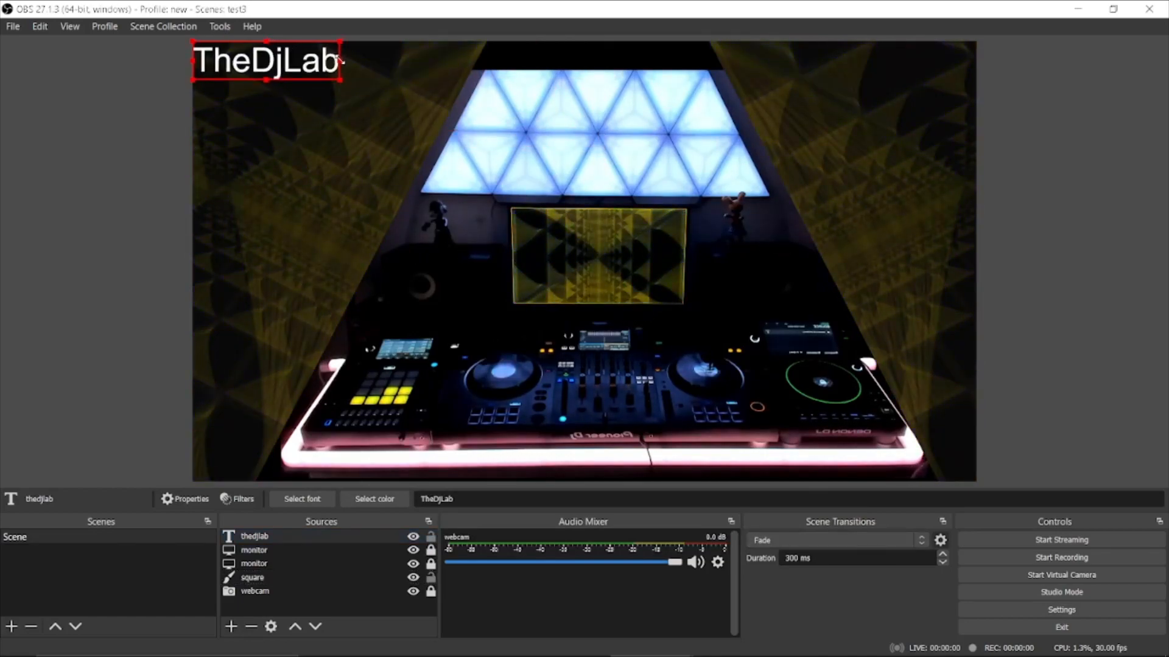
{"action": "left_click_drag", "start_coordinate": [317, 57], "coordinate": [314, 58]}
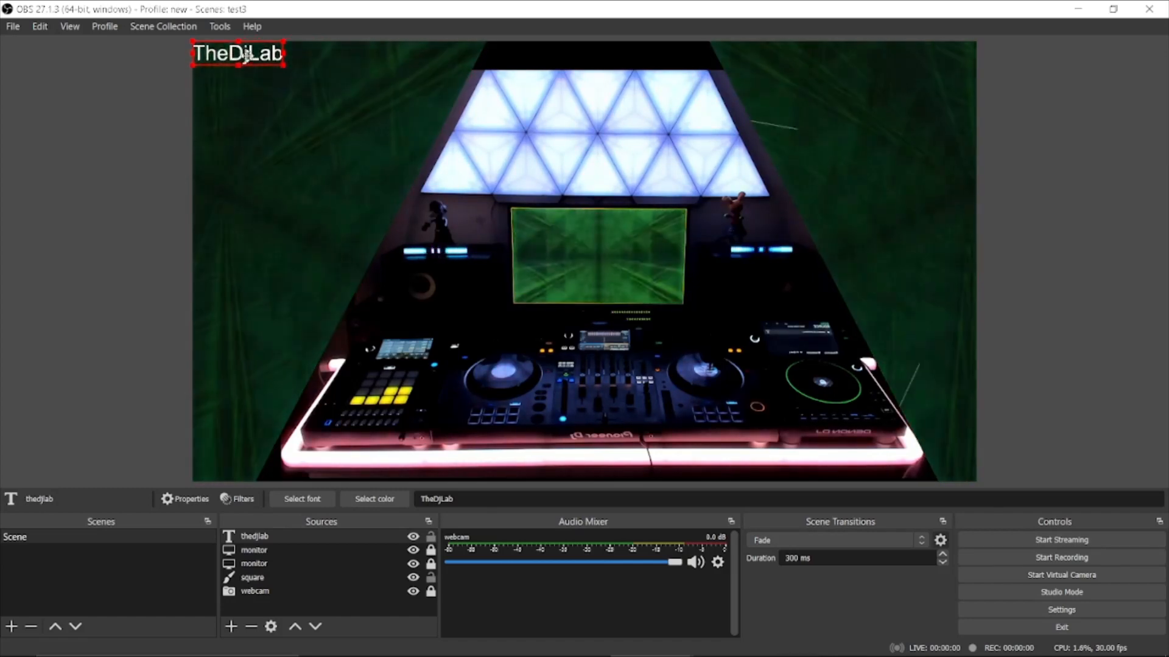
{"action": "left_click_drag", "start_coordinate": [247, 58], "coordinate": [426, 66]}
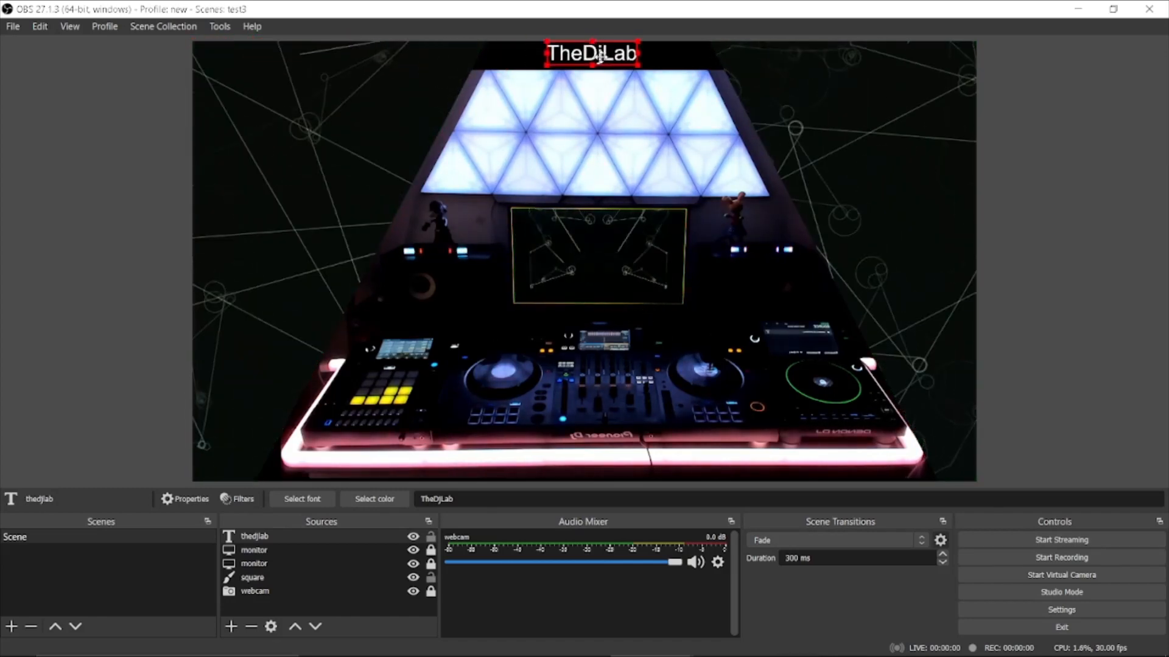
{"action": "left_click", "coordinate": [511, 203]}
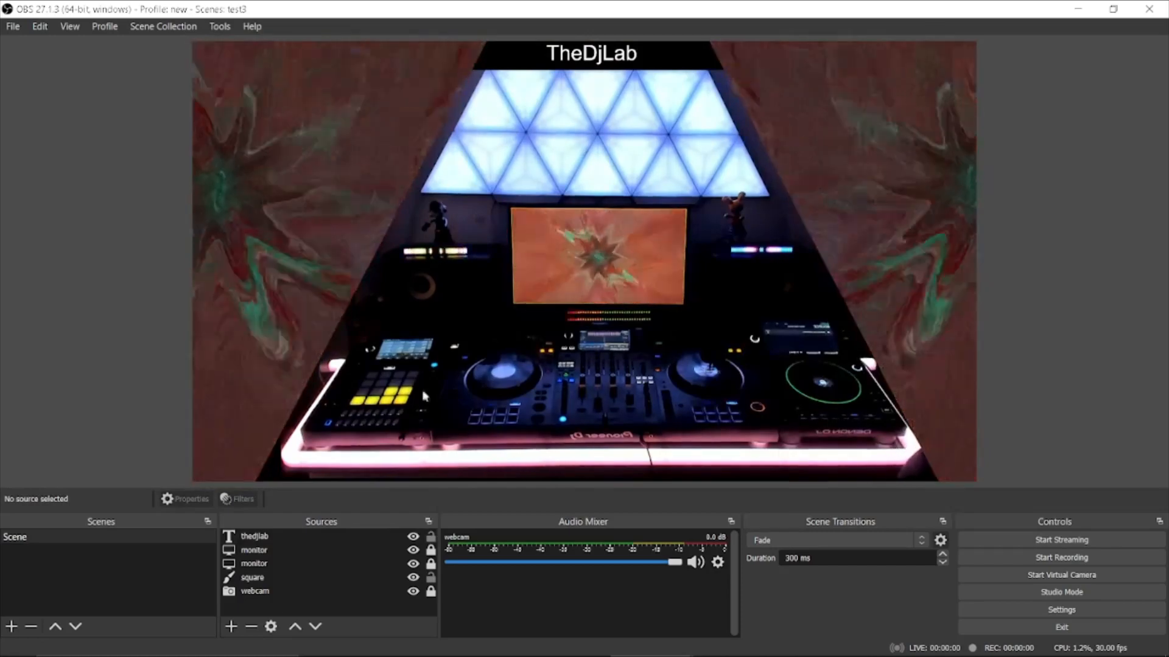
- Add a new Audio Input Capture source named "soundcard"
{"action": "left_click", "coordinate": [231, 627]}
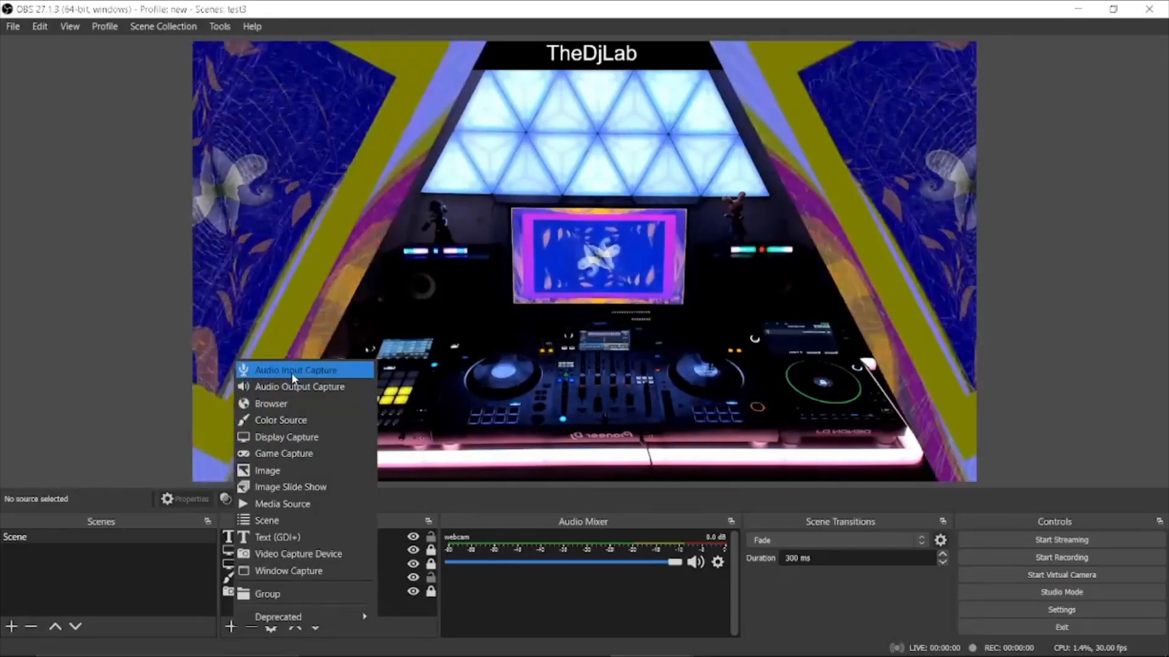
{"action": "left_click", "coordinate": [291, 371]}
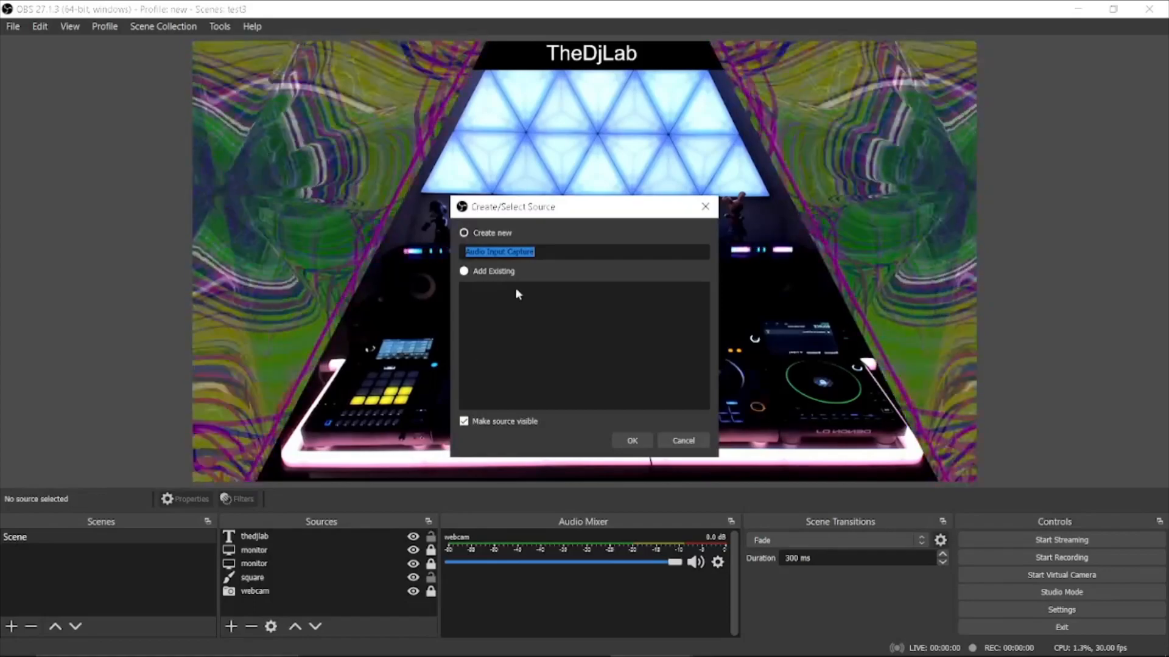
{"action": "type", "text": "sounca"}
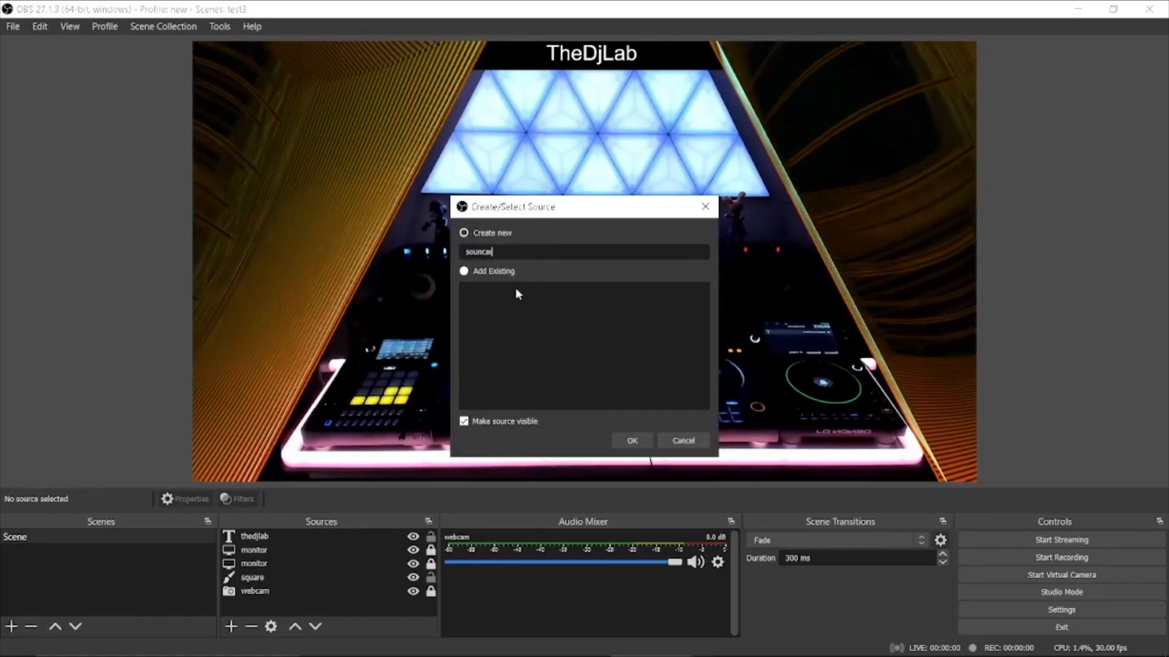
{"action": "type", "text": "rd"}
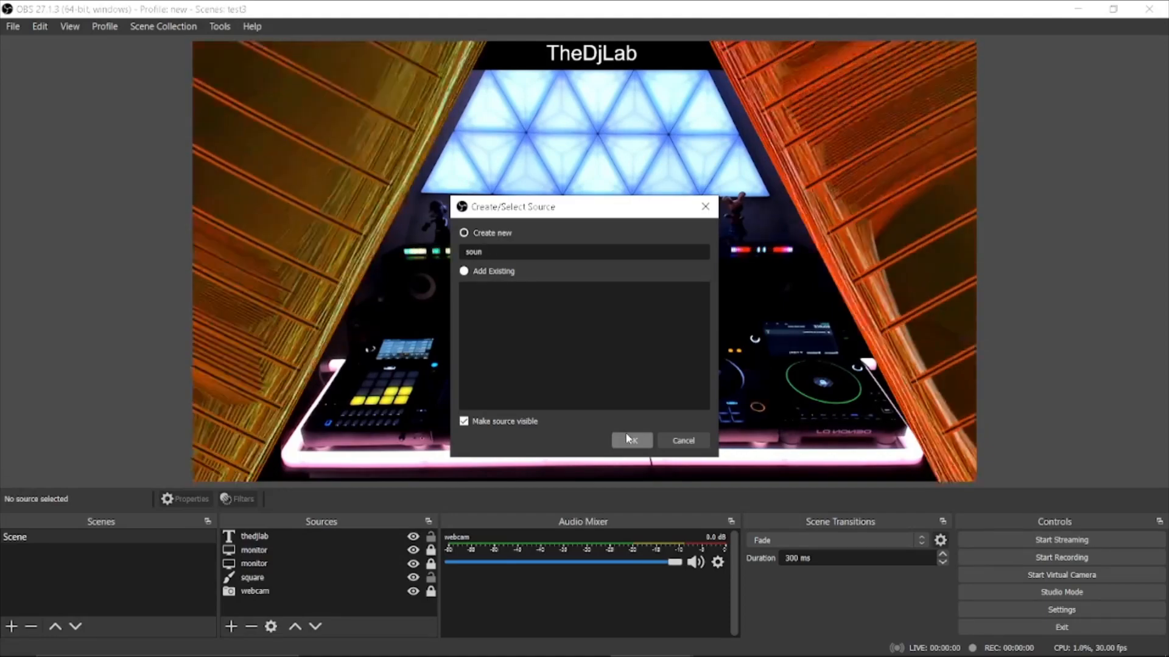
{"action": "type", "text": "dcard"}
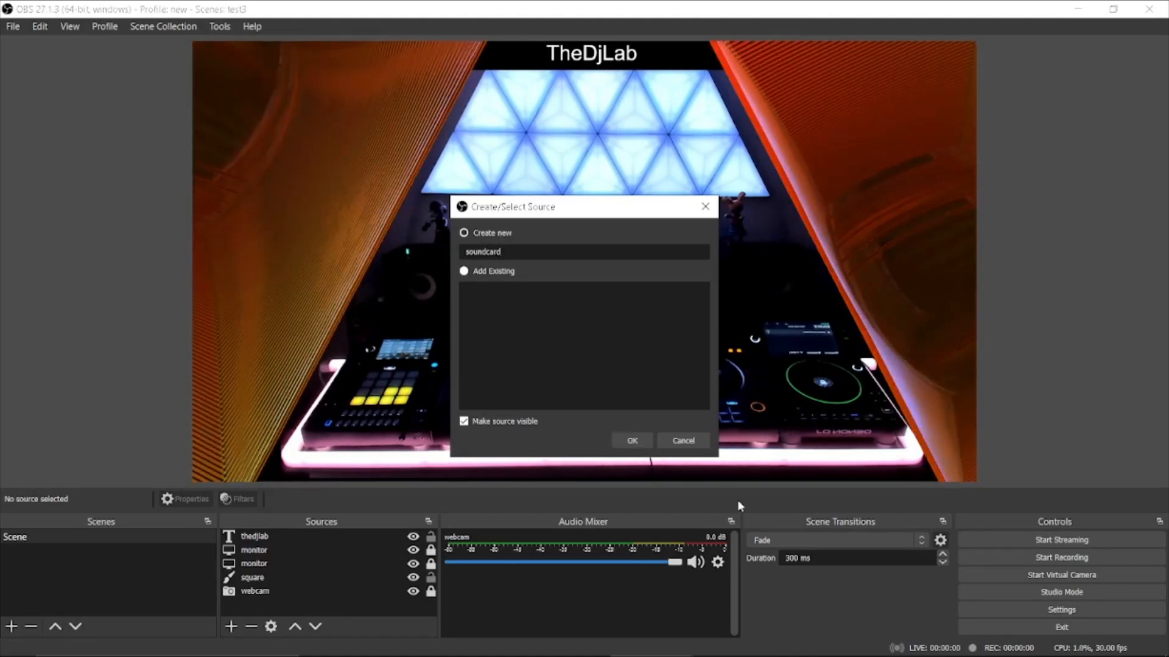
{"action": "left_click", "coordinate": [639, 444]}
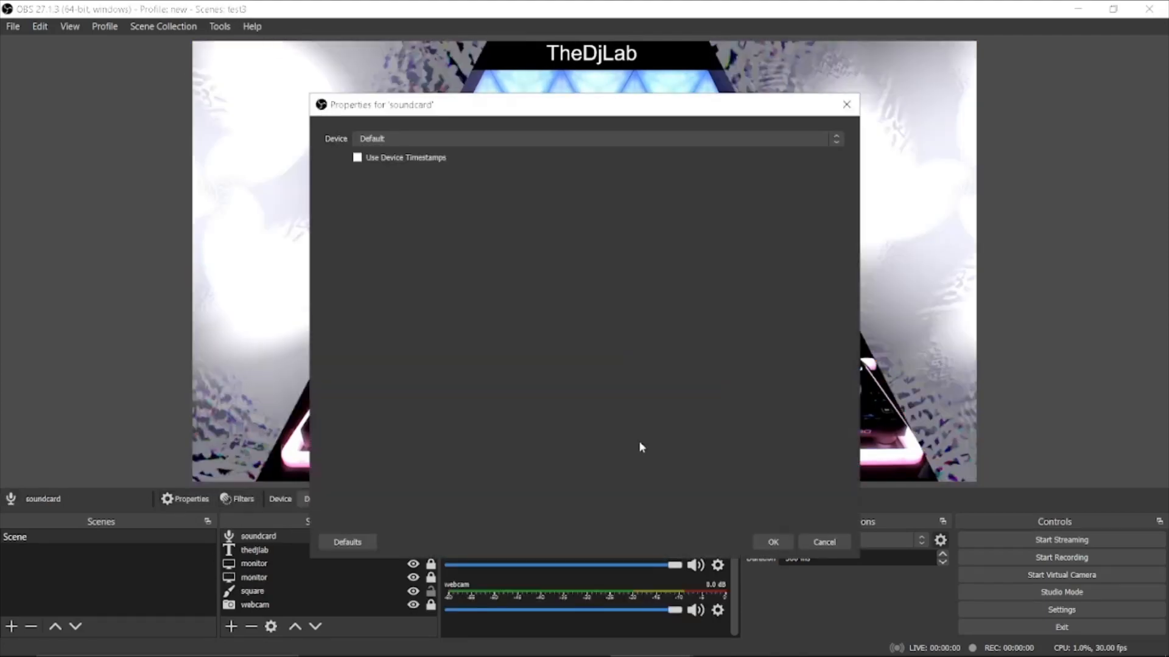
- Set the soundcard's device to Audio 4 DJ (Ch B, In 3|4), accept the properties and lower its mixer volume to -1.3 dB
{"action": "left_click", "coordinate": [672, 142]}
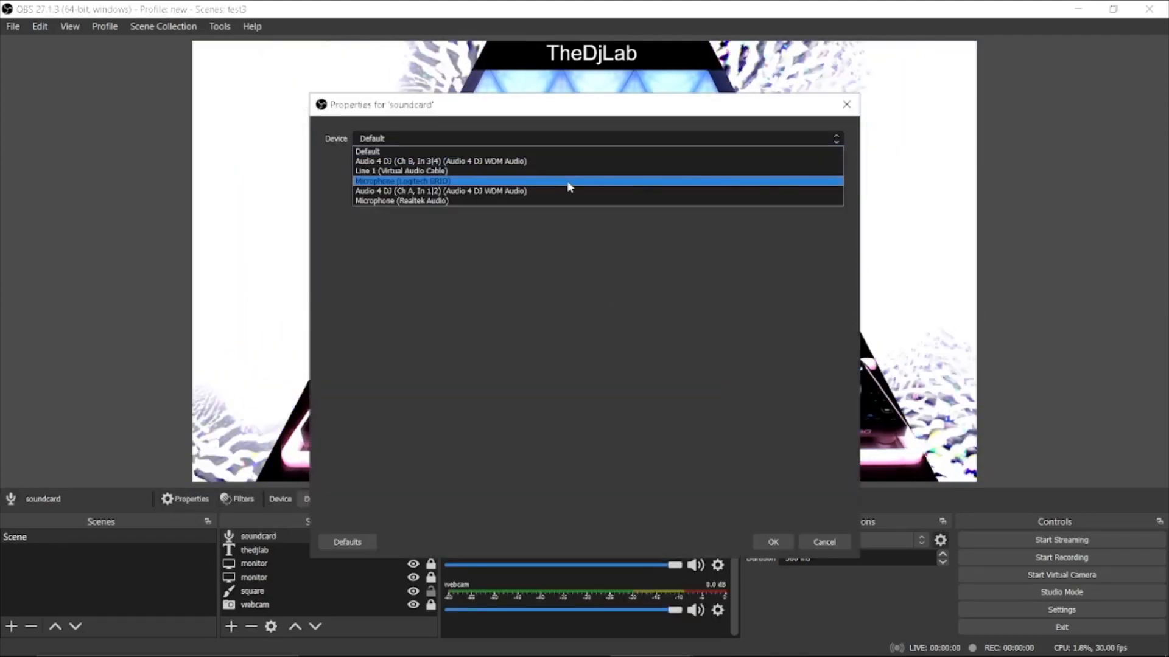
{"action": "left_click", "coordinate": [548, 161]}
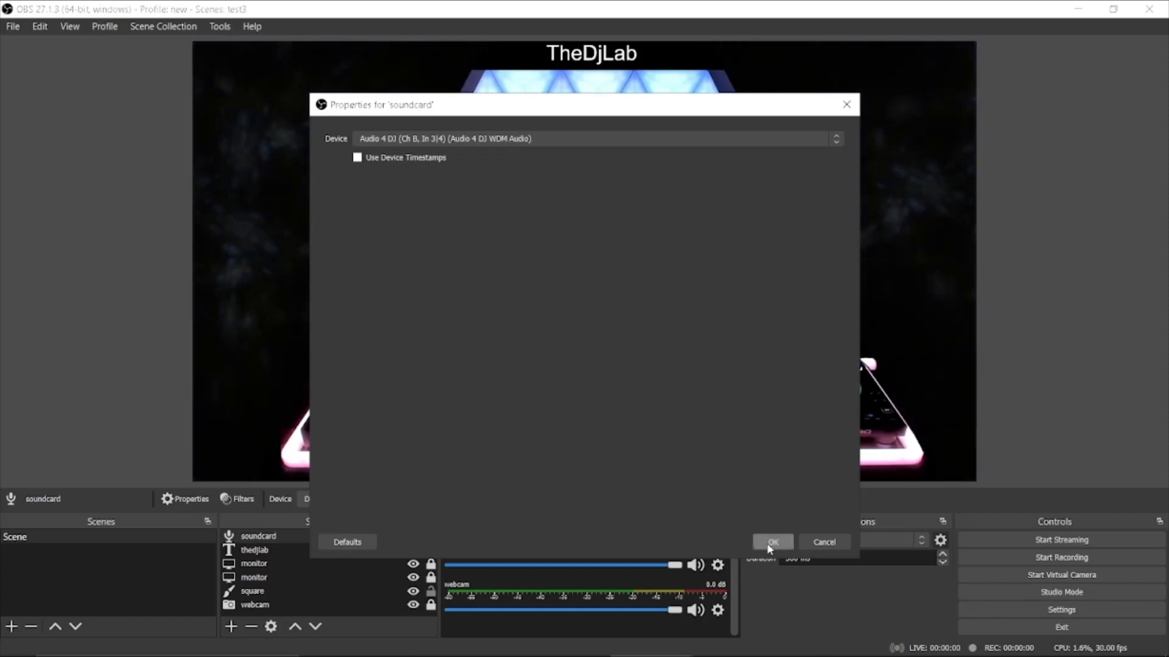
{"action": "left_click", "coordinate": [770, 543]}
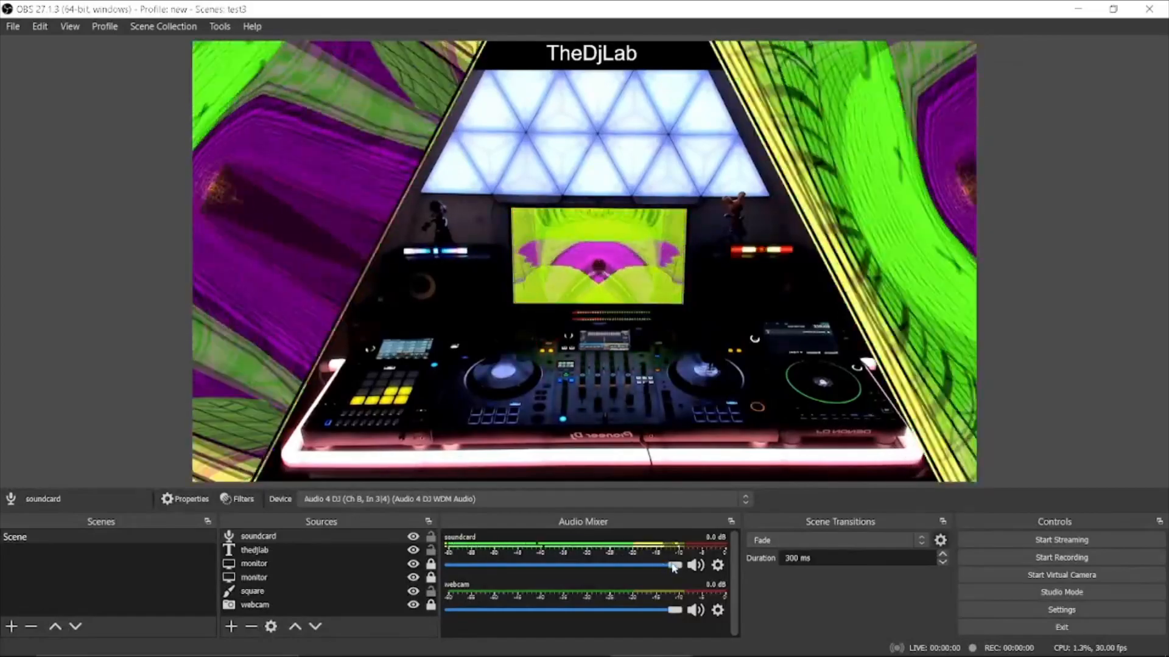
{"action": "mouse_move", "coordinate": [674, 566]}
{"action": "left_mouse_down"}
{"action": "mouse_move", "coordinate": [639, 567]}
{"action": "mouse_move", "coordinate": [671, 568]}
{"action": "mouse_move", "coordinate": [651, 566]}
{"action": "left_mouse_up"}
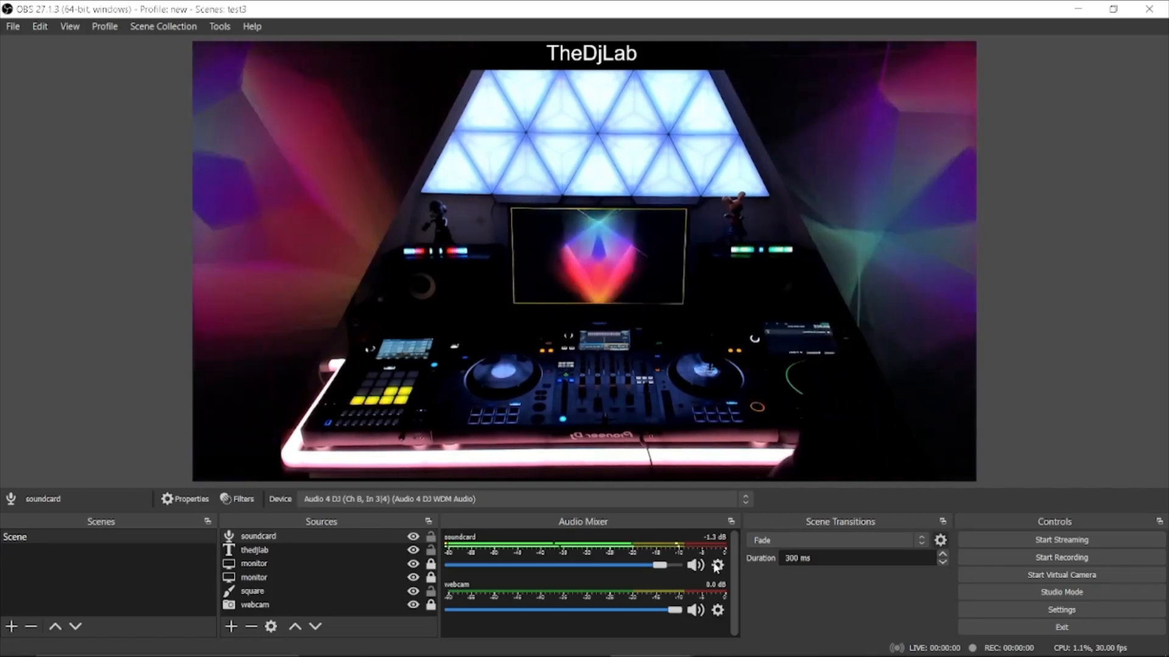
- Examine the sync offset and monitoring options in the soundcard's advanced audio properties, and close them
{"action": "left_click", "coordinate": [718, 566]}
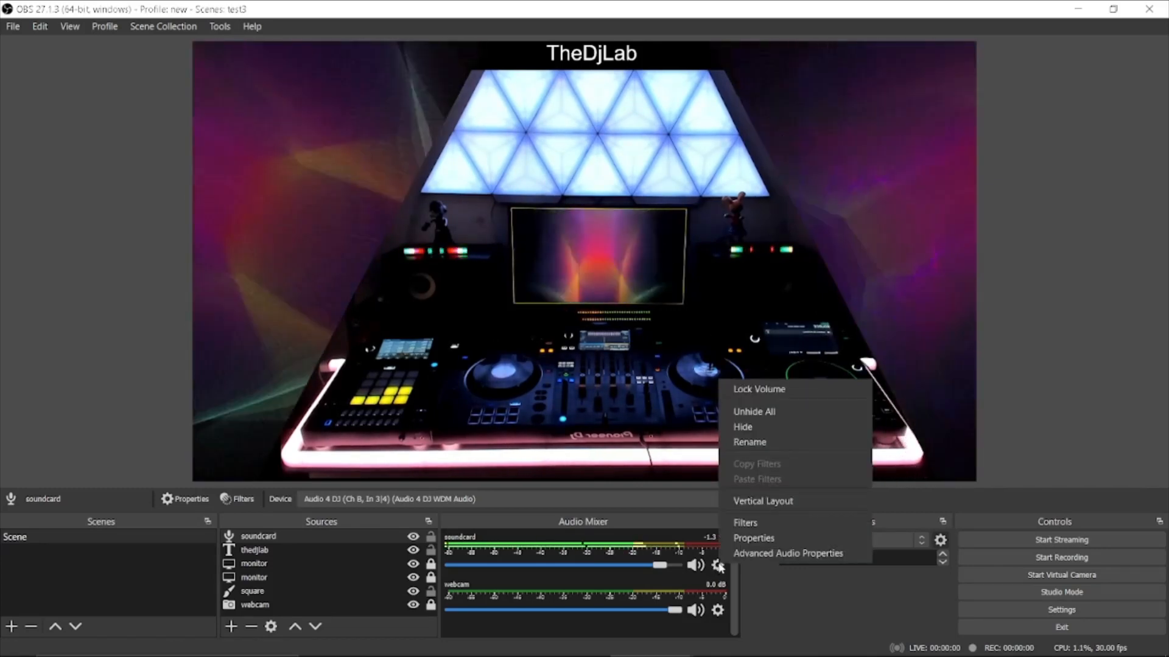
{"action": "left_click", "coordinate": [754, 555]}
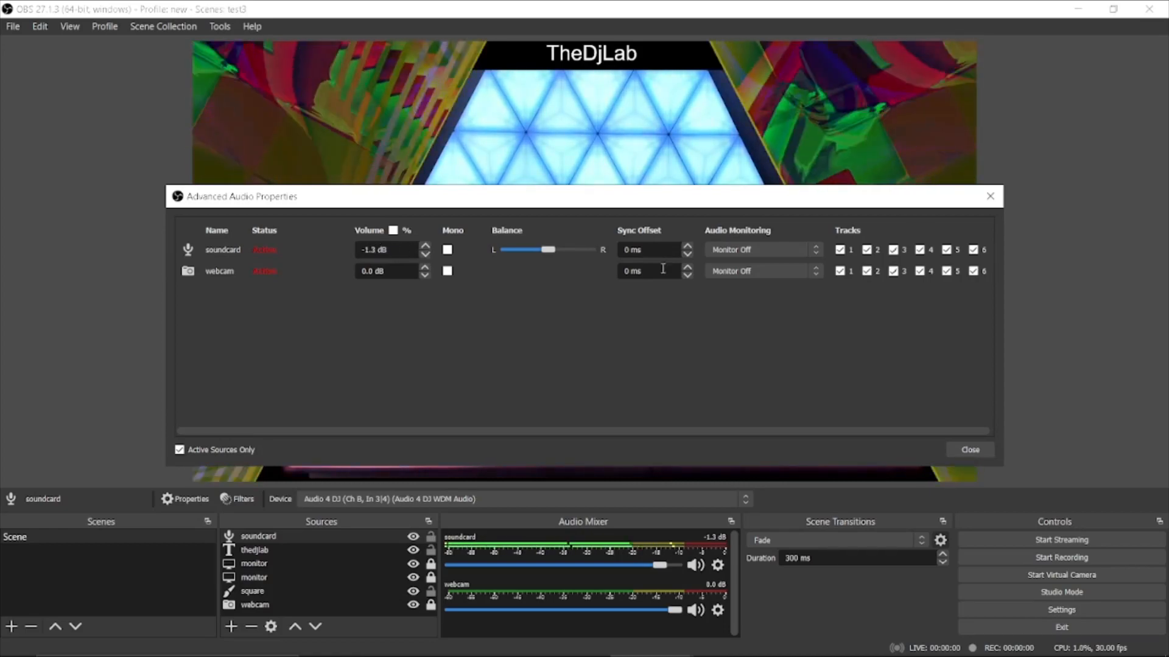
{"action": "left_click", "coordinate": [991, 196]}
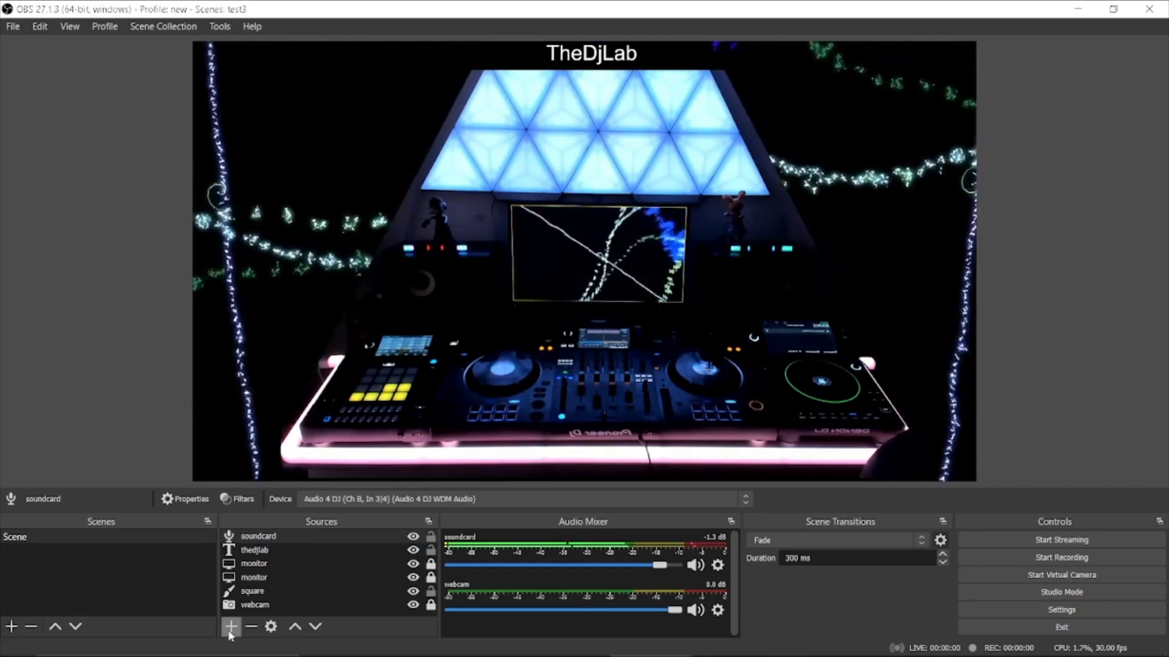
- Hide both monitor sources and add a new Media Source named "fire"
{"action": "left_click", "coordinate": [413, 564]}
{"action": "left_click", "coordinate": [414, 578]}
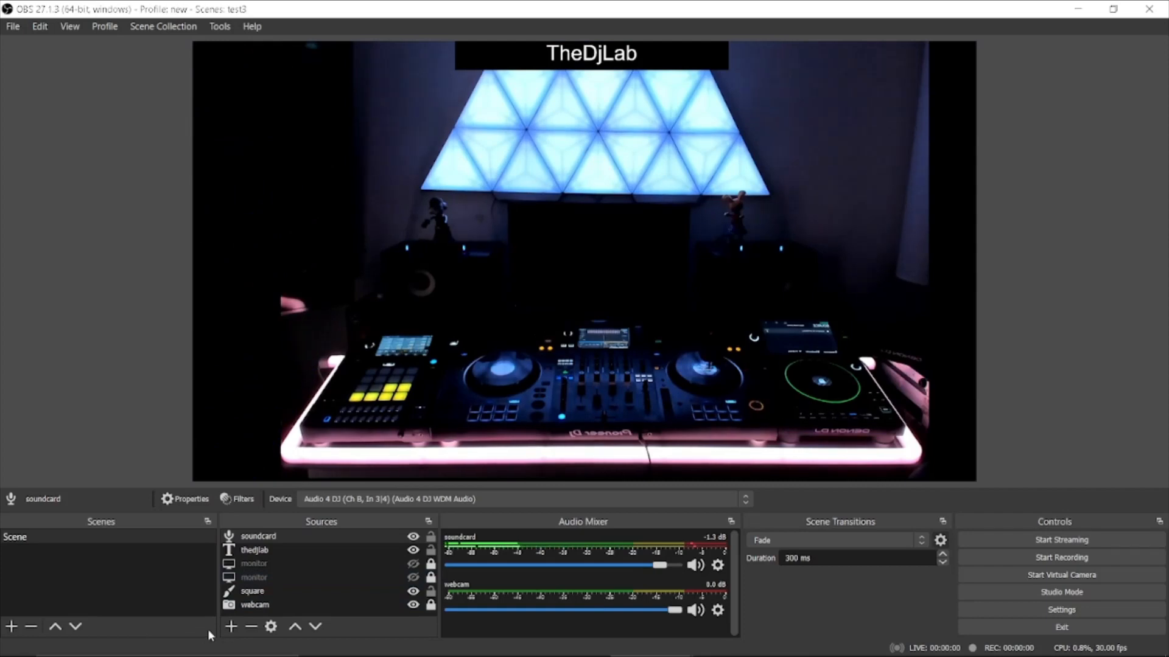
{"action": "left_click", "coordinate": [232, 627]}
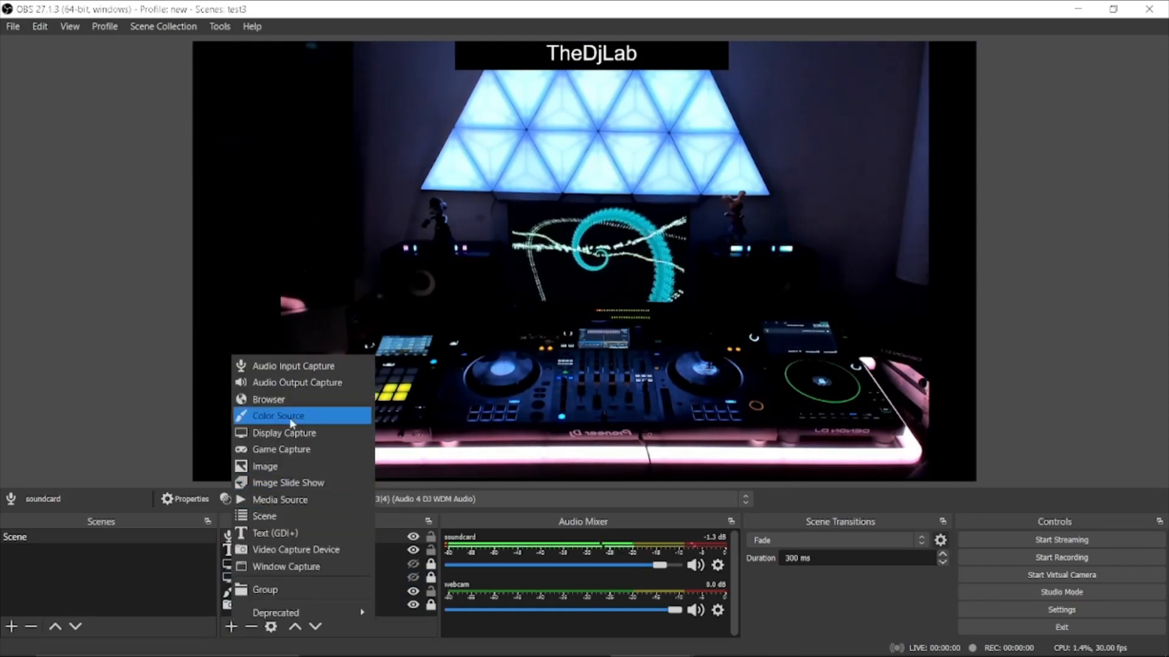
{"action": "left_click", "coordinate": [286, 500]}
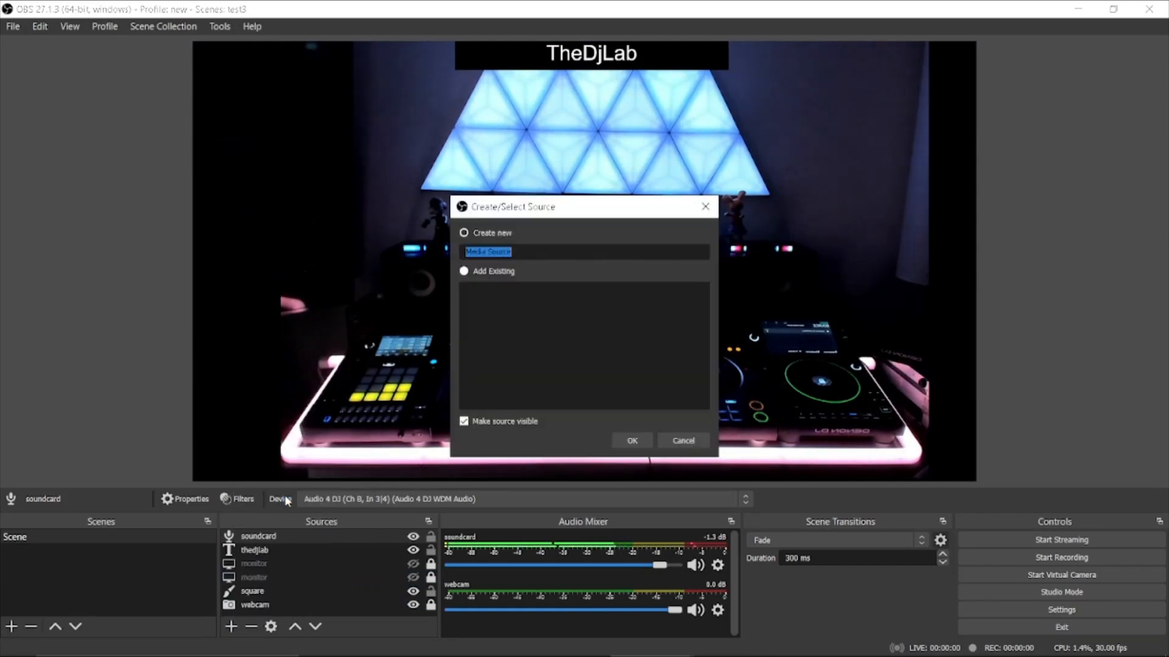
{"action": "left_click", "coordinate": [633, 442]}
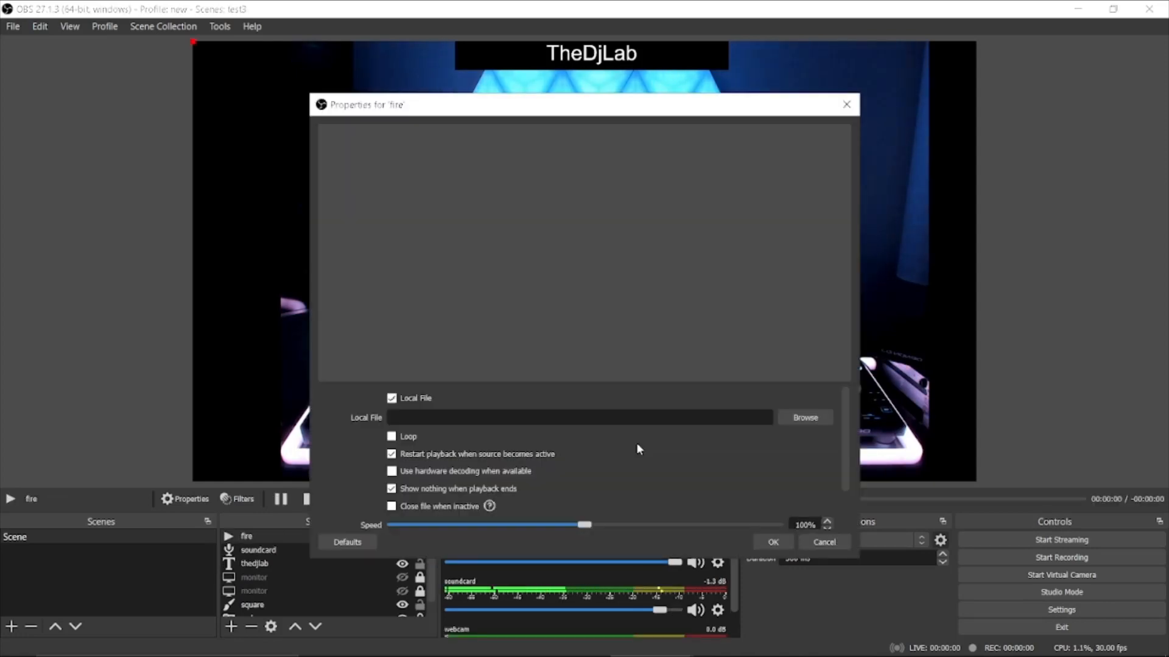
- Load the "Fire Background Effect" video from Downloads as the fire source's local file and accept the properties
{"action": "left_click", "coordinate": [805, 418]}
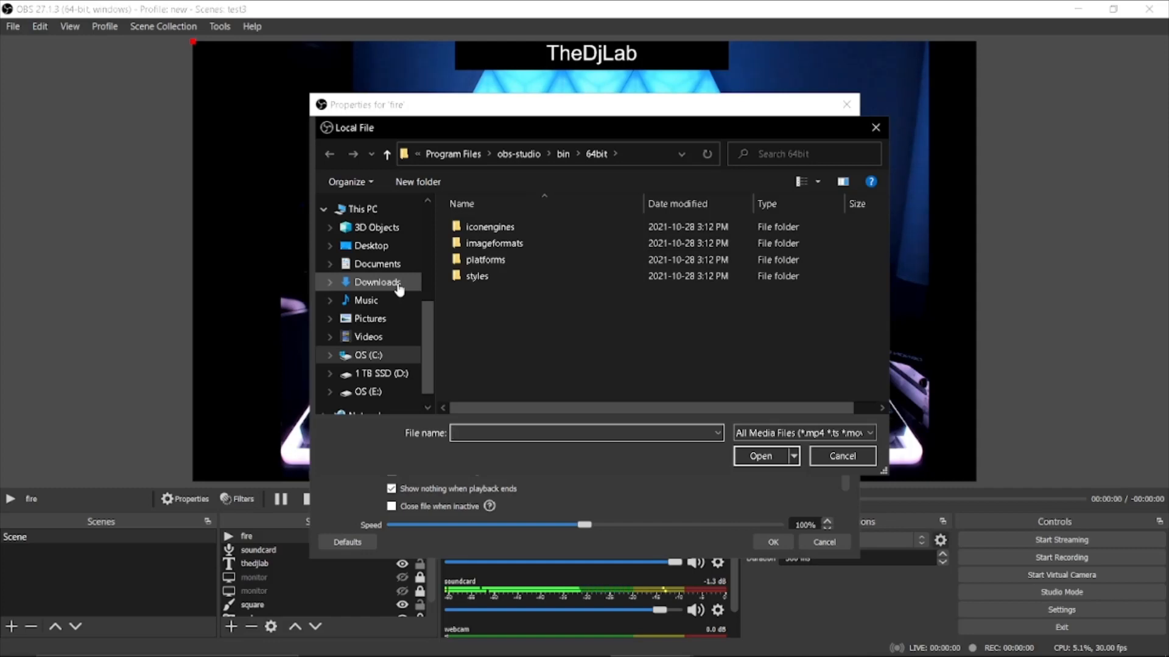
{"action": "left_click", "coordinate": [398, 285]}
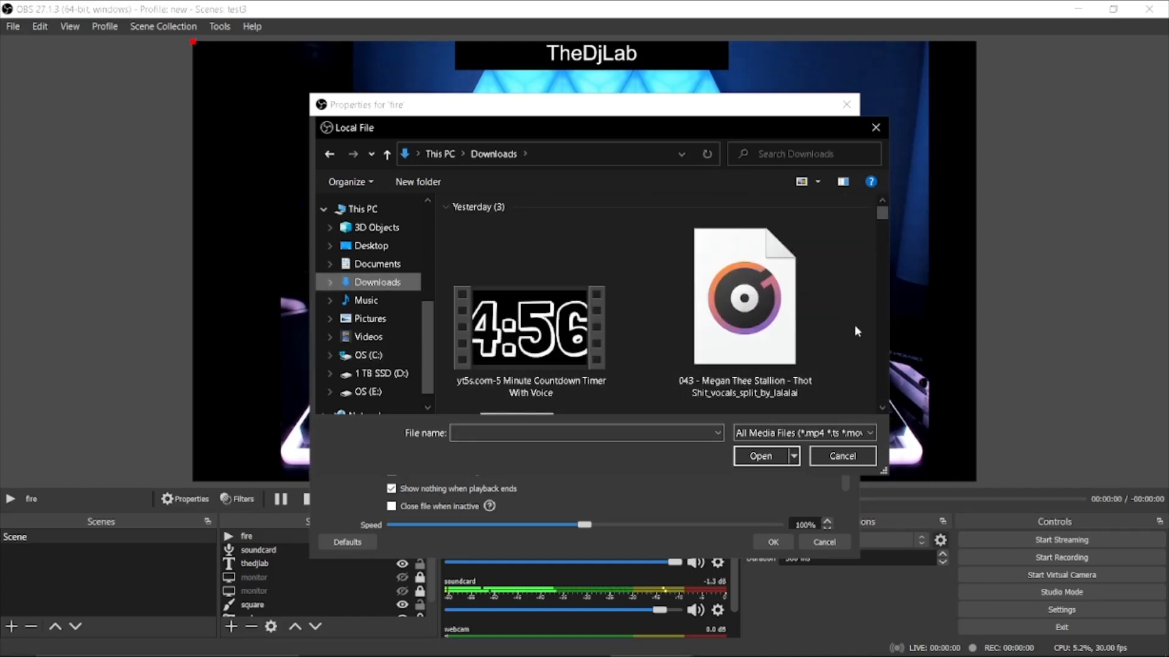
{"action": "left_click", "coordinate": [882, 408]}
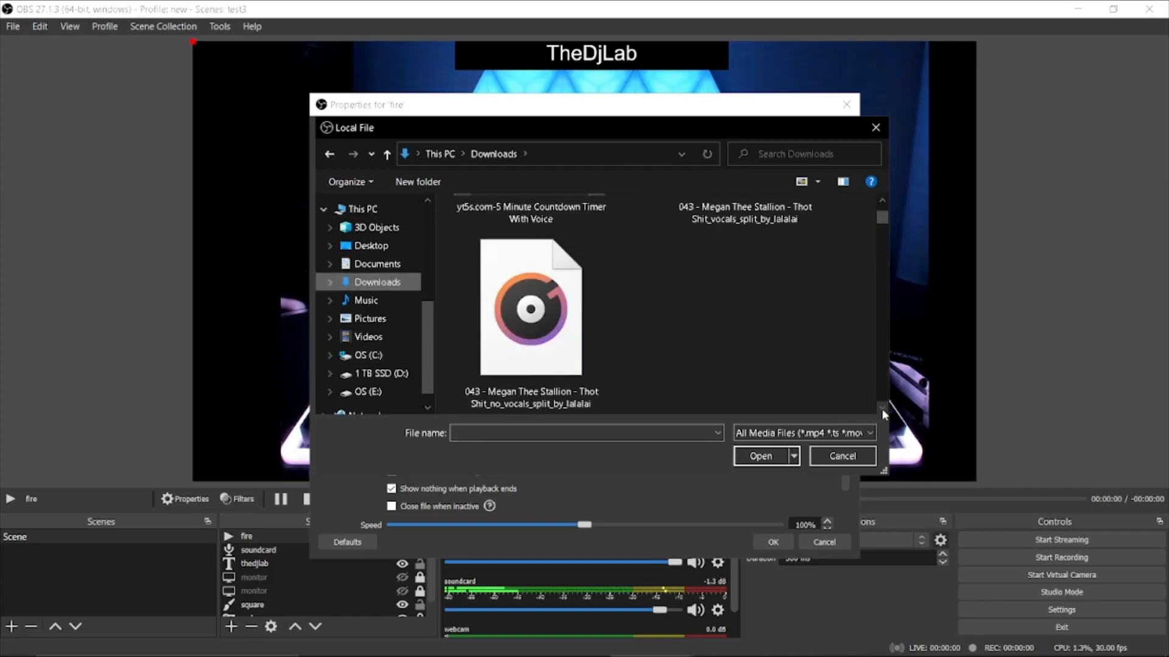
{"action": "left_click", "coordinate": [882, 408]}
{"action": "left_click", "coordinate": [881, 408]}
{"action": "left_click", "coordinate": [881, 408]}
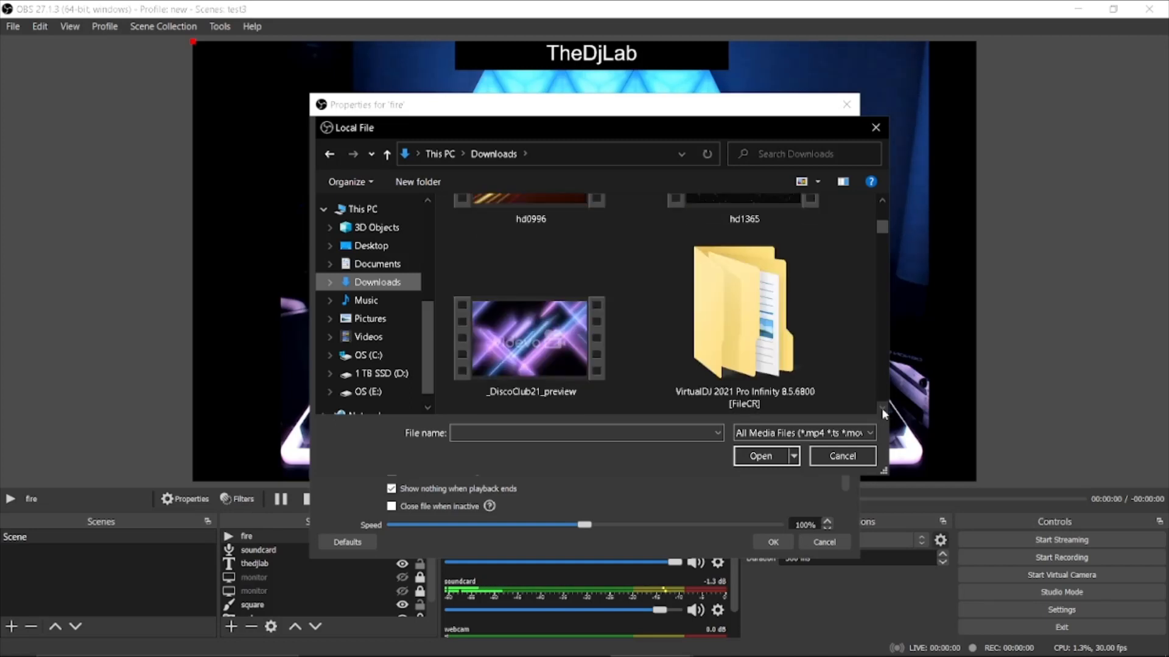
{"action": "left_click", "coordinate": [883, 198]}
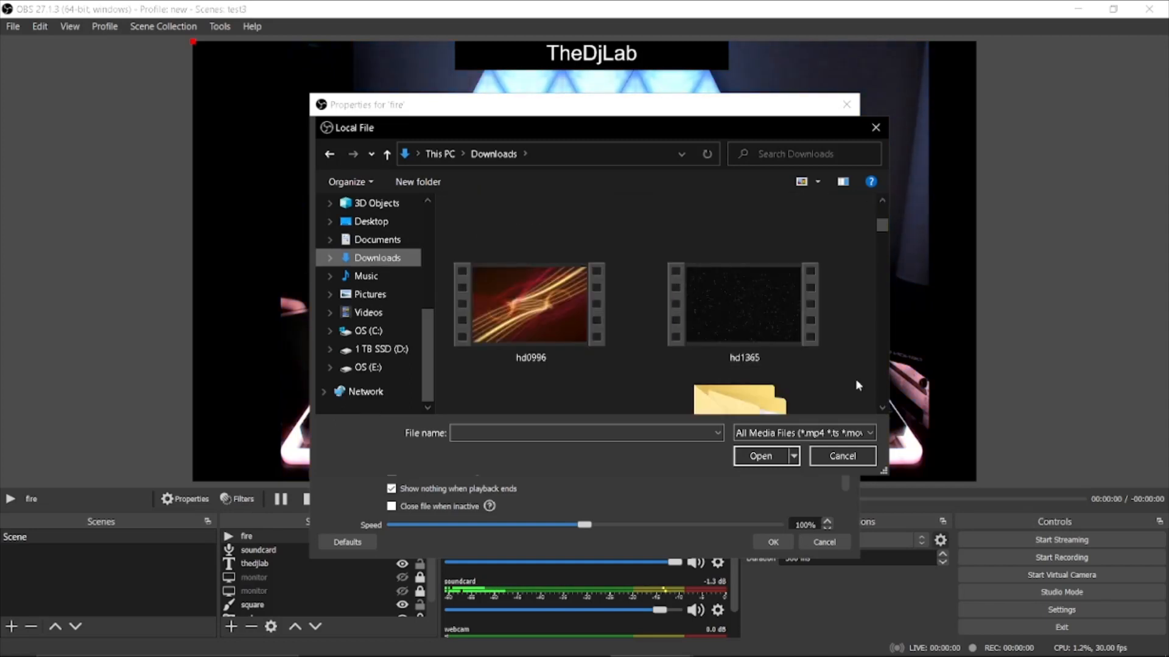
{"action": "left_click", "coordinate": [886, 407]}
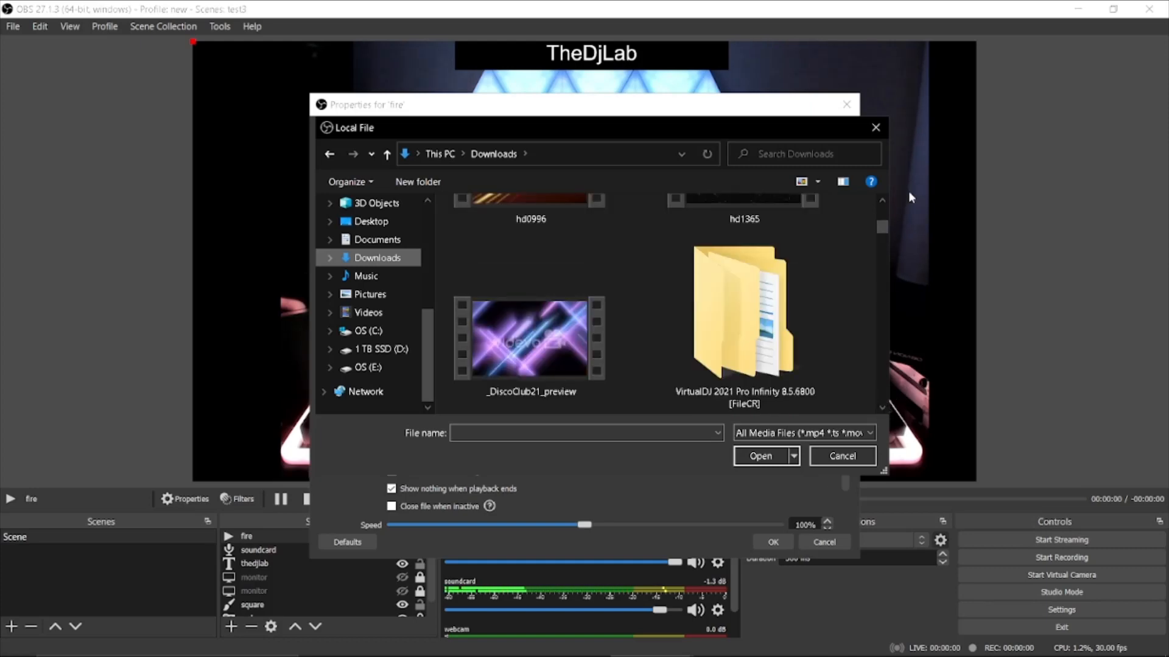
{"action": "left_click", "coordinate": [882, 201]}
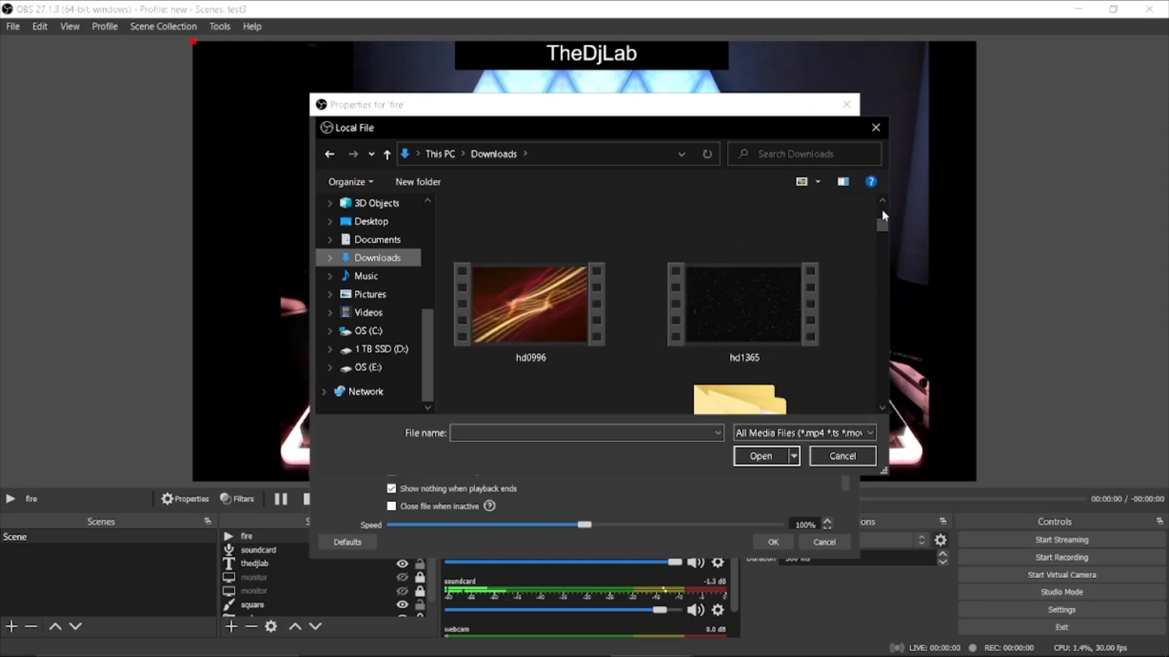
{"action": "left_click", "coordinate": [883, 201]}
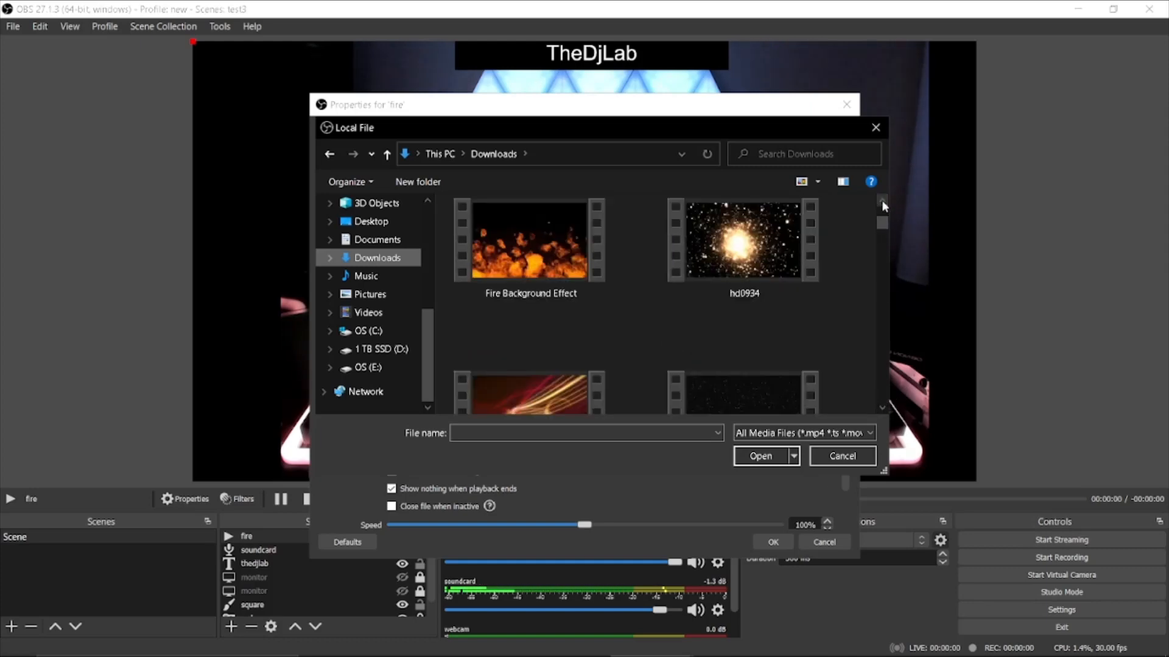
{"action": "double_click", "coordinate": [527, 235]}
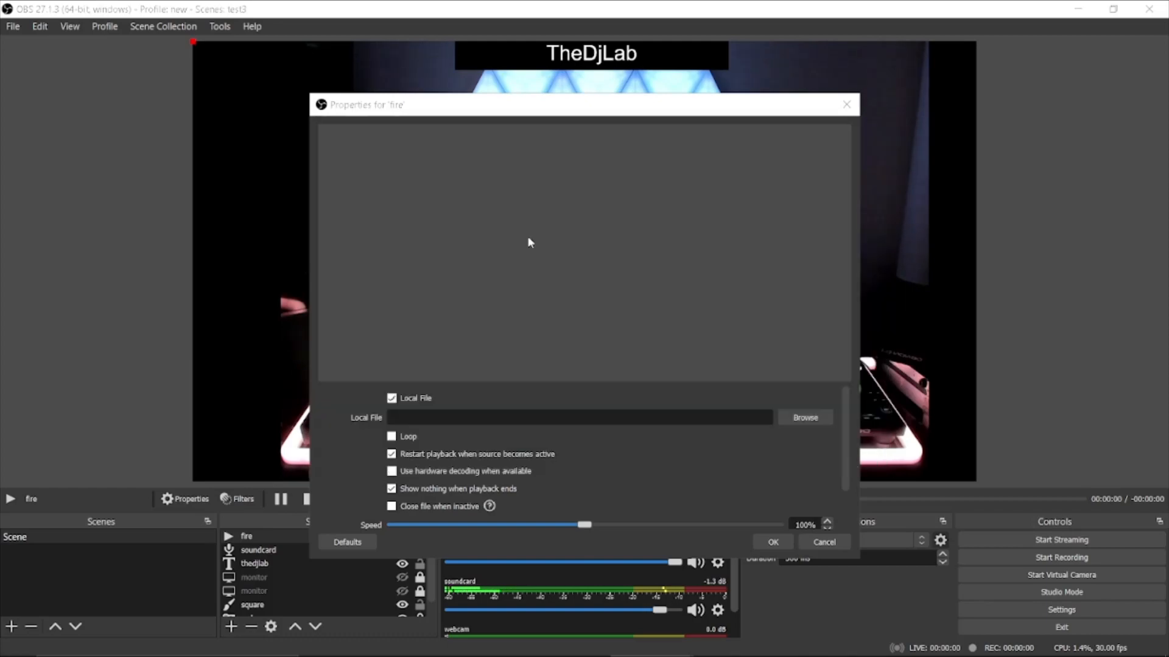
{"action": "left_click", "coordinate": [772, 542]}
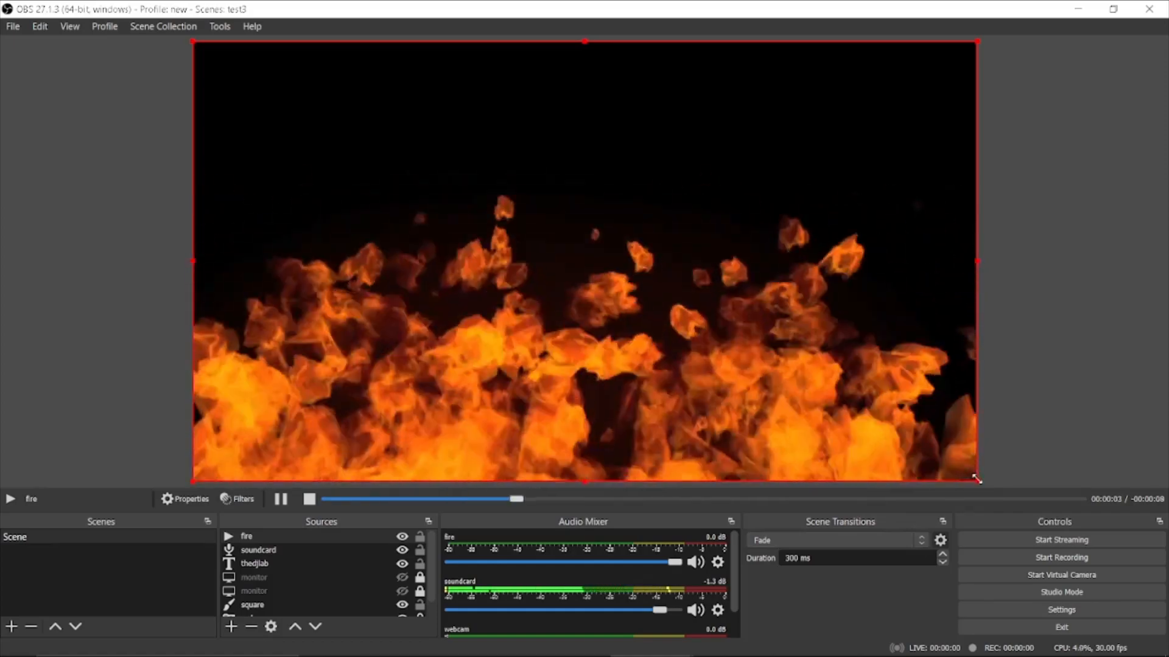
- Scale the fire video down to about 60% of the canvas, anchored at its upper-left corner, and check its transform values
{"action": "left_click_drag", "start_coordinate": [977, 481], "coordinate": [655, 312]}
{"action": "right_click", "coordinate": [371, 191]}
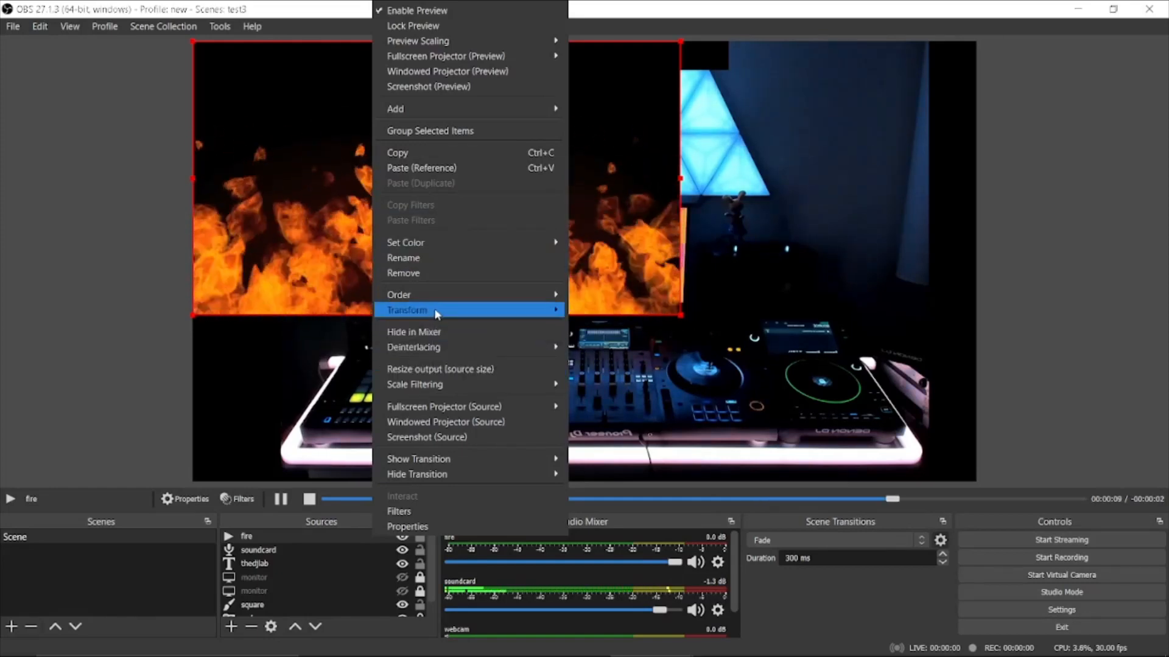
{"action": "mouse_move", "coordinate": [436, 311]}
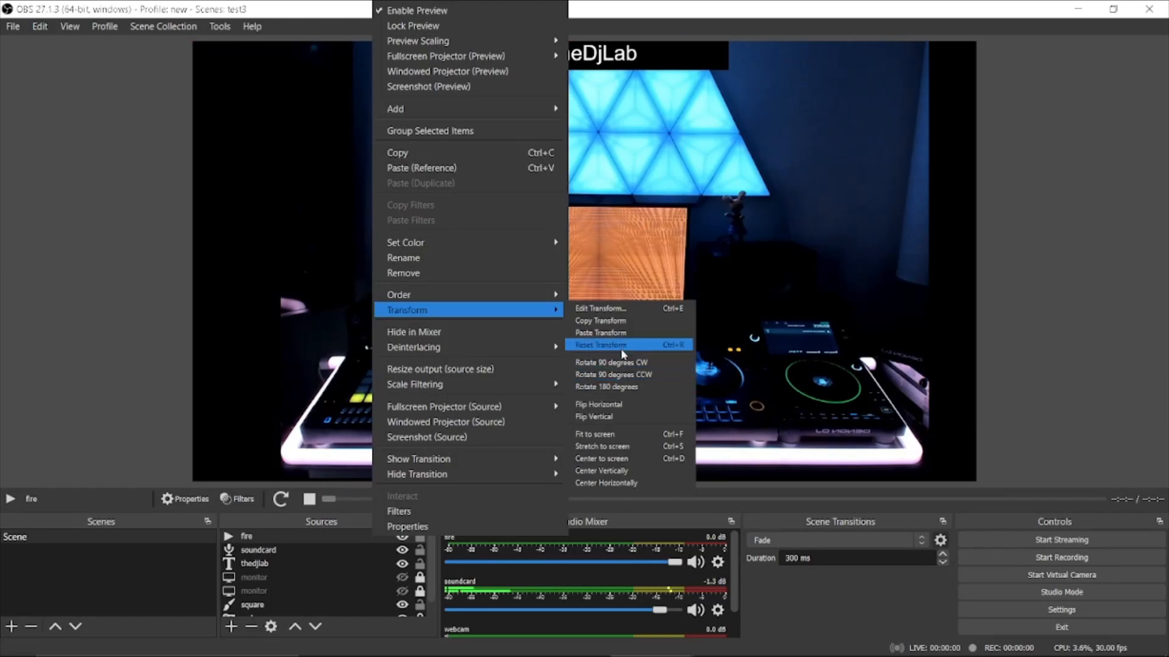
{"action": "left_click", "coordinate": [619, 312]}
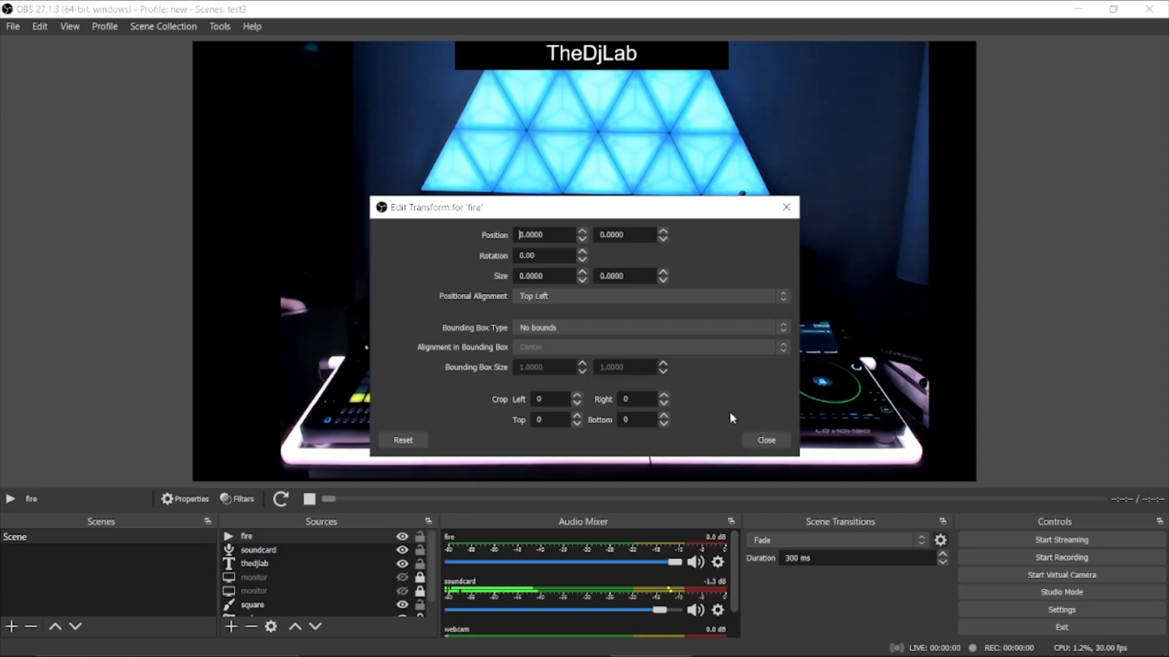
{"action": "left_click", "coordinate": [785, 209]}
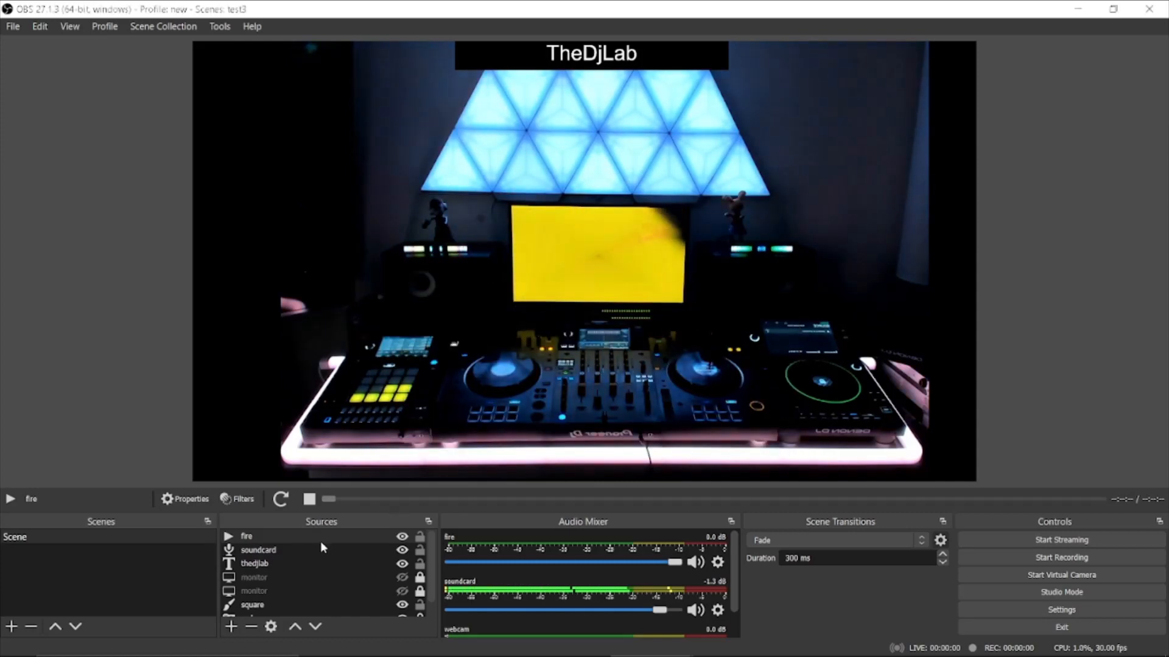
- Reopen the fire source's properties and accept them to restart the video playback
{"action": "left_click", "coordinate": [295, 534]}
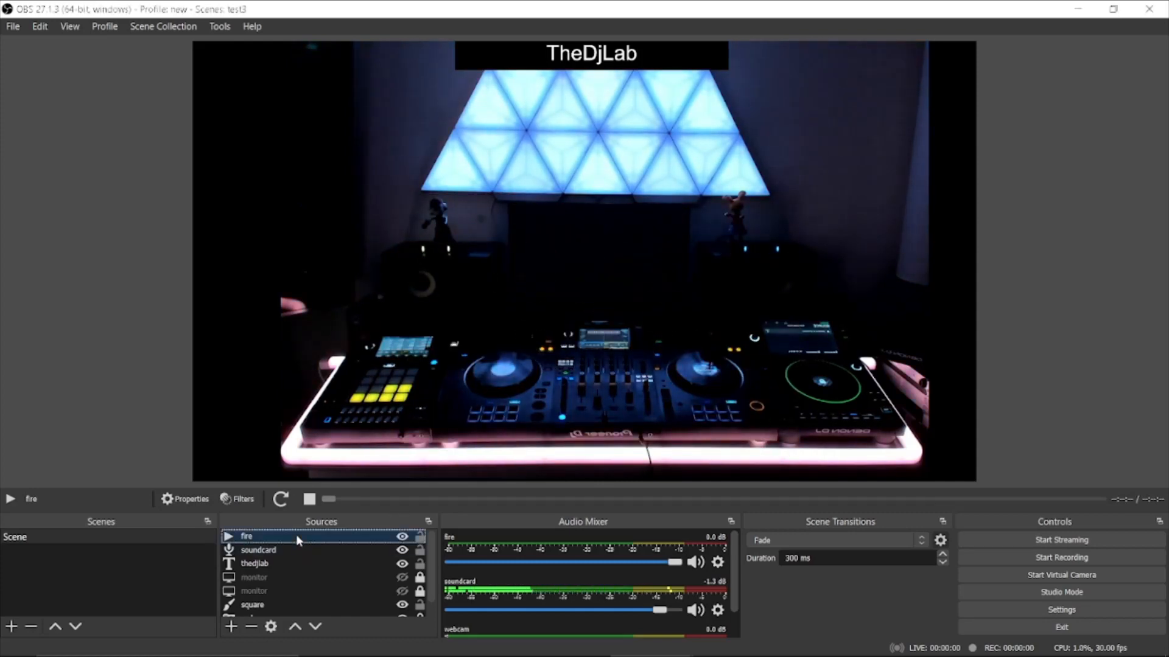
{"action": "right_click", "coordinate": [295, 535]}
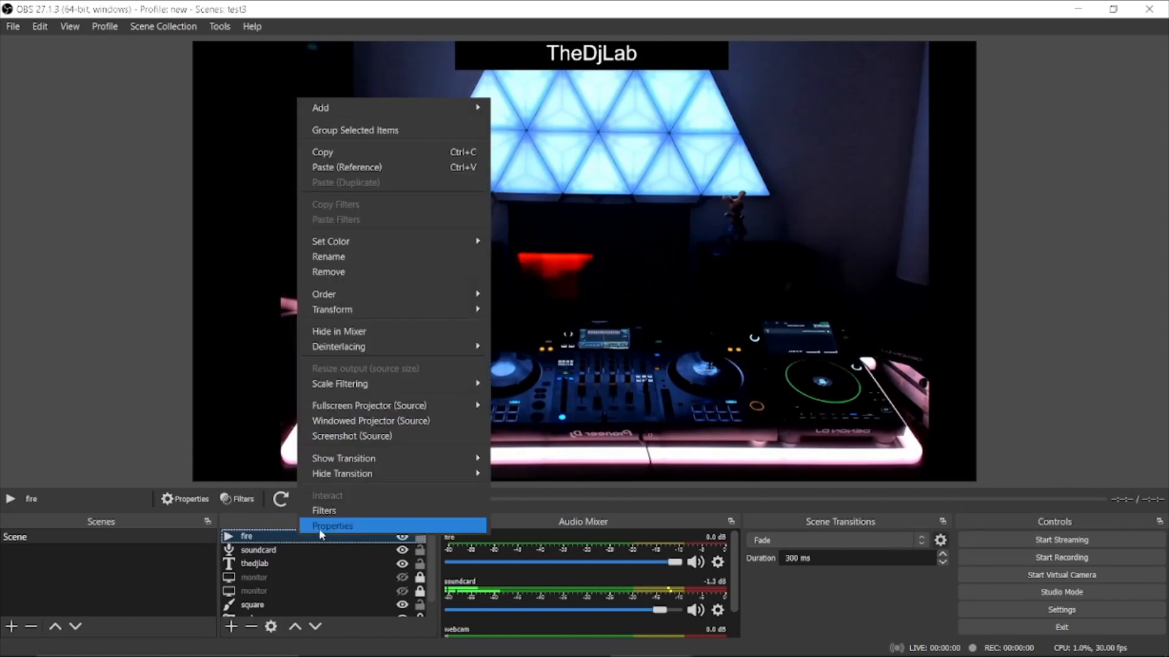
{"action": "left_click", "coordinate": [320, 528]}
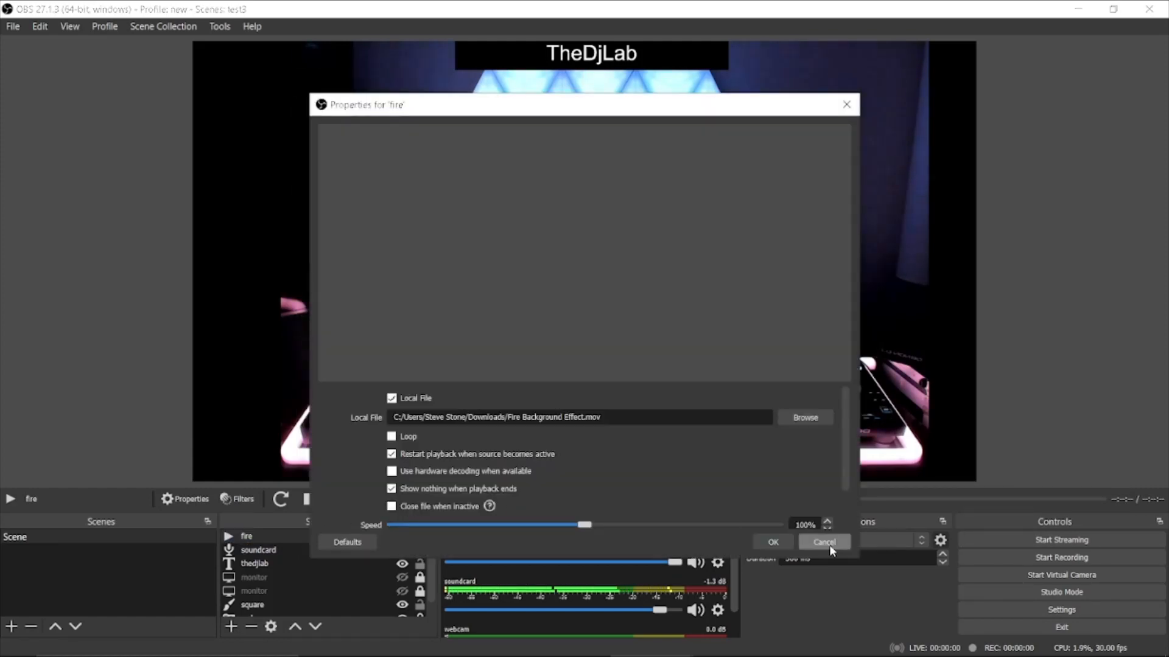
{"action": "left_click", "coordinate": [772, 543]}
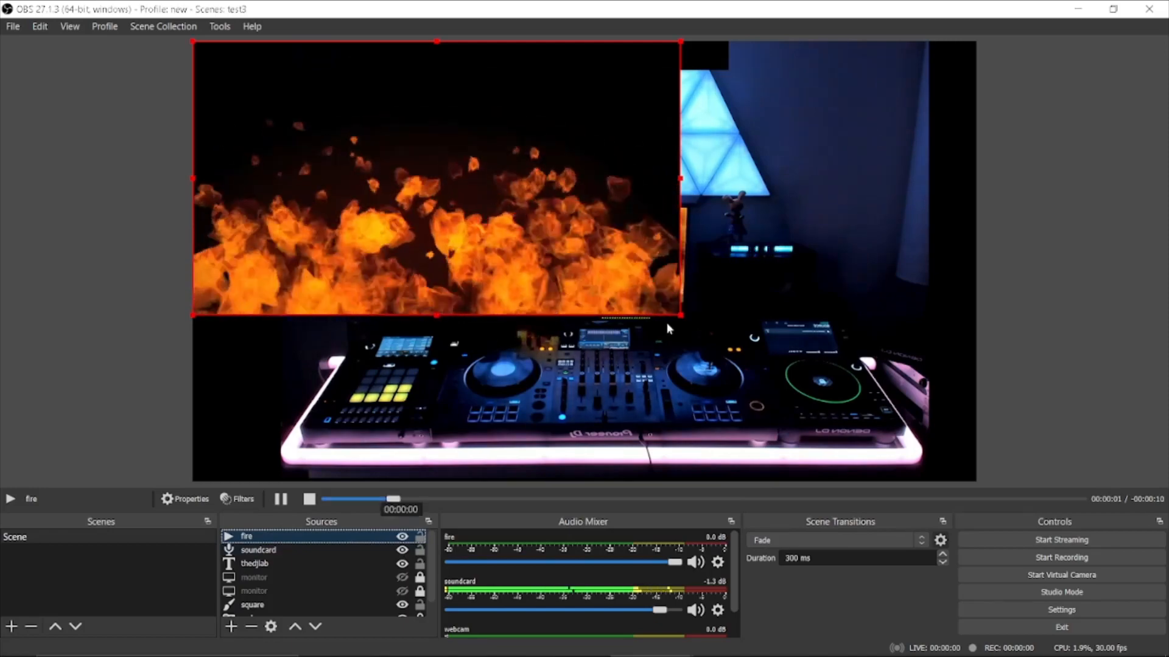
- Turn on looping for the fire source in its properties and accept them
{"action": "right_click", "coordinate": [497, 244]}
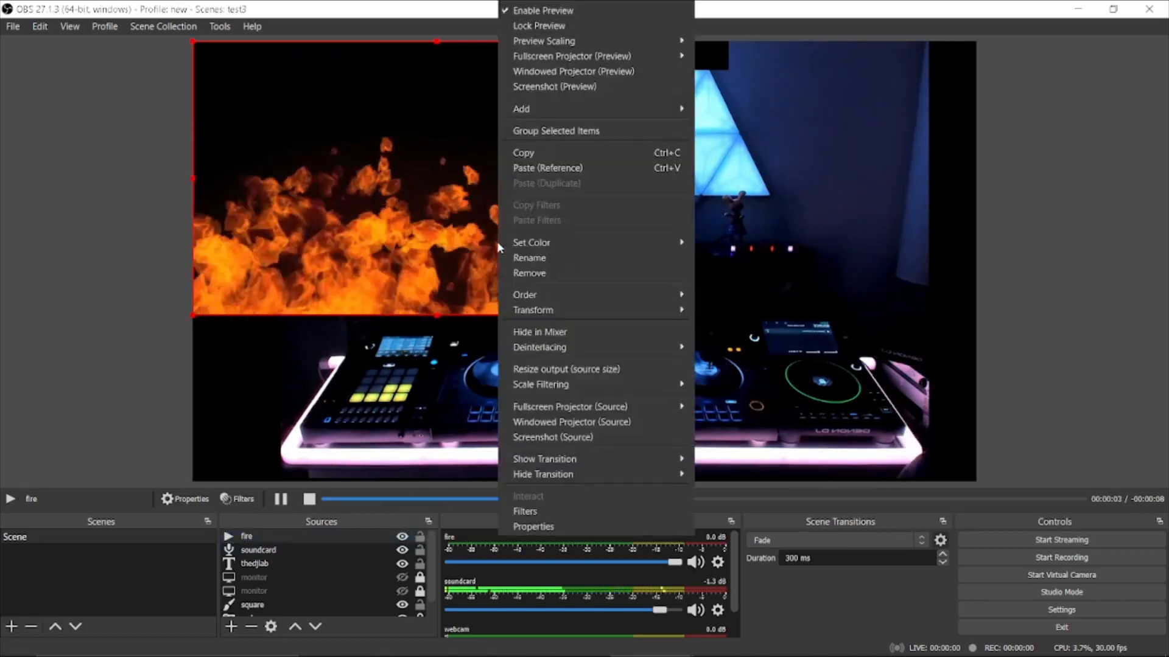
{"action": "right_click", "coordinate": [414, 256]}
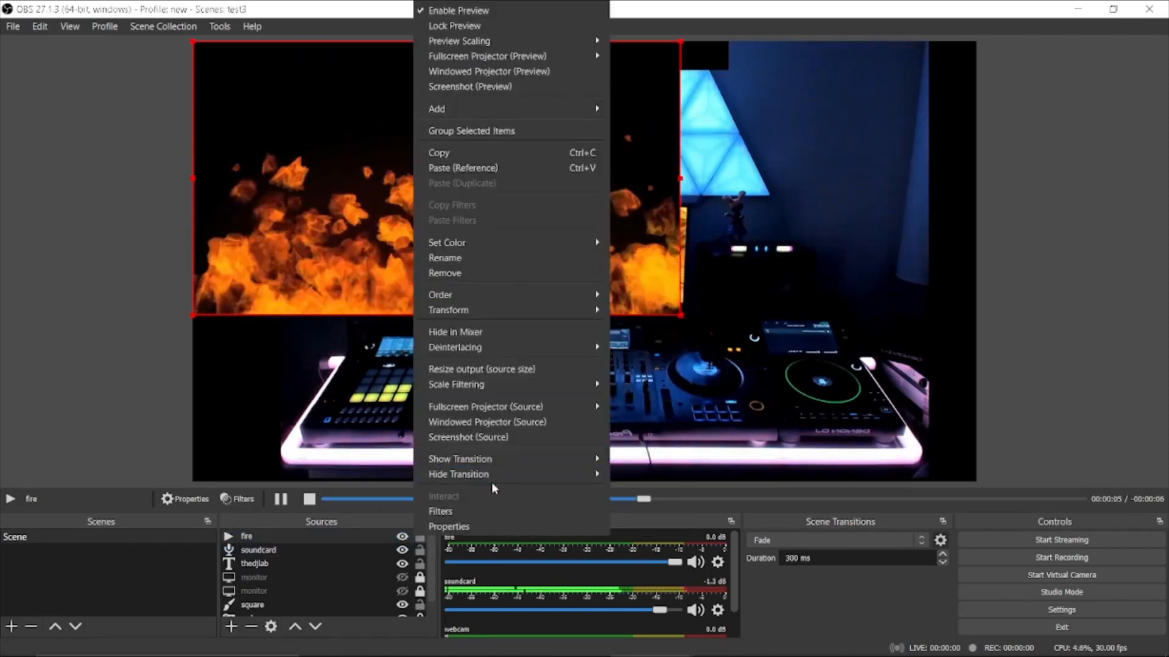
{"action": "left_click", "coordinate": [467, 525]}
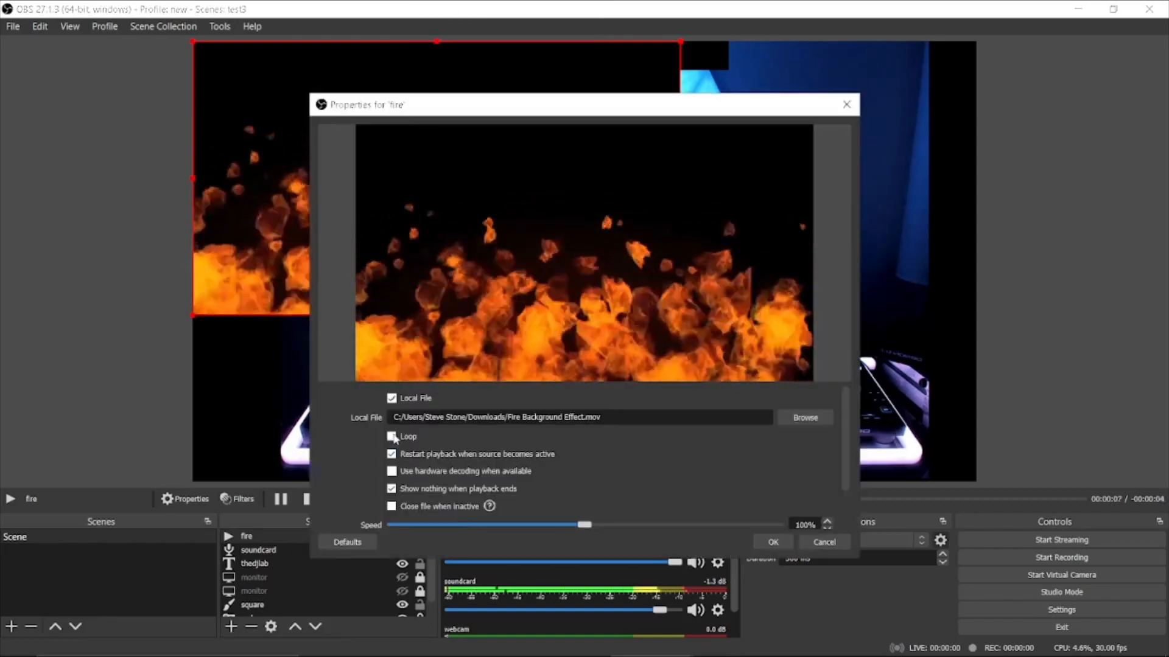
{"action": "left_click", "coordinate": [392, 437]}
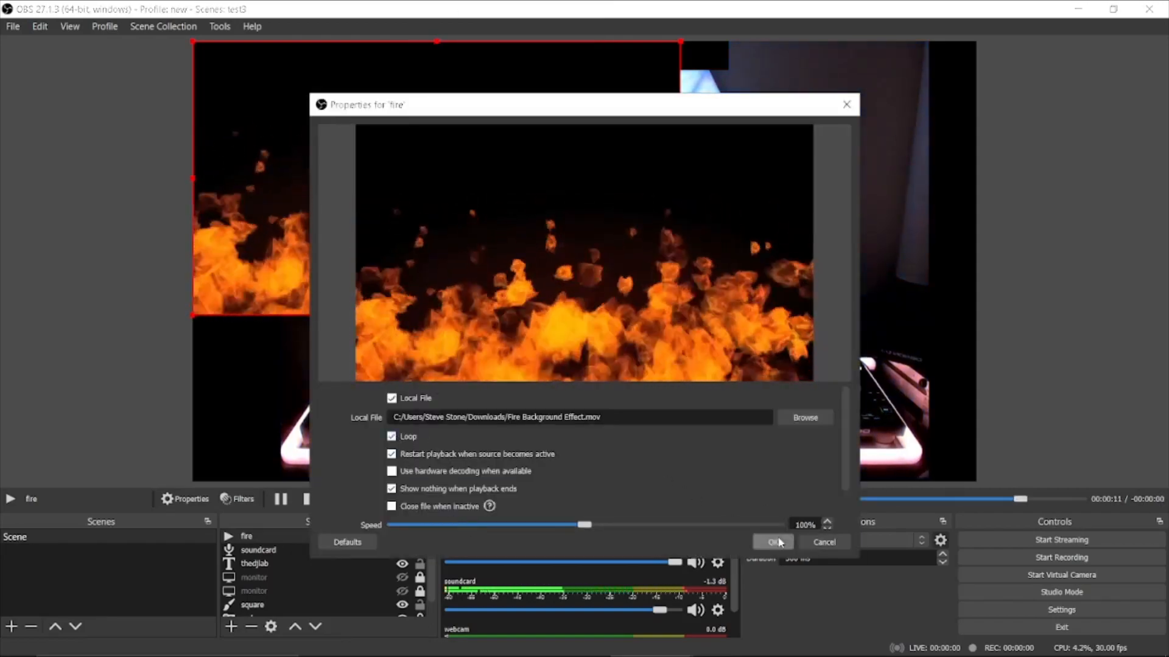
{"action": "scroll", "coordinate": [706, 477], "scroll_direction": "down", "scroll_amount": 2}
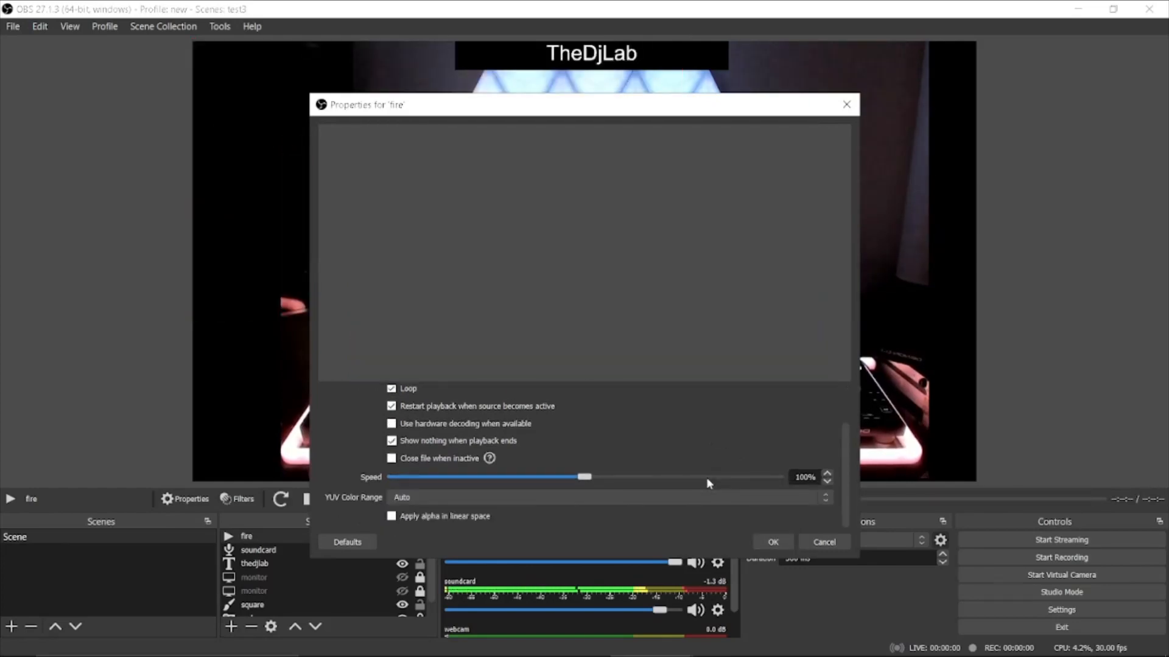
{"action": "scroll", "coordinate": [623, 446], "scroll_direction": "up", "scroll_amount": 2}
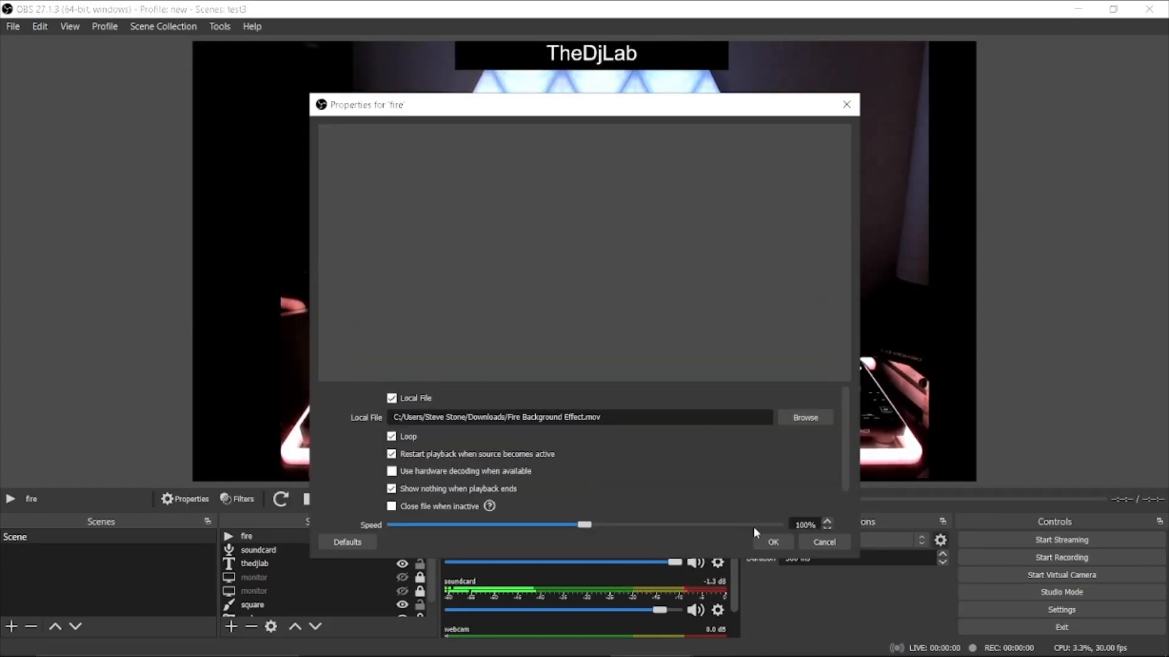
{"action": "left_click", "coordinate": [771, 542]}
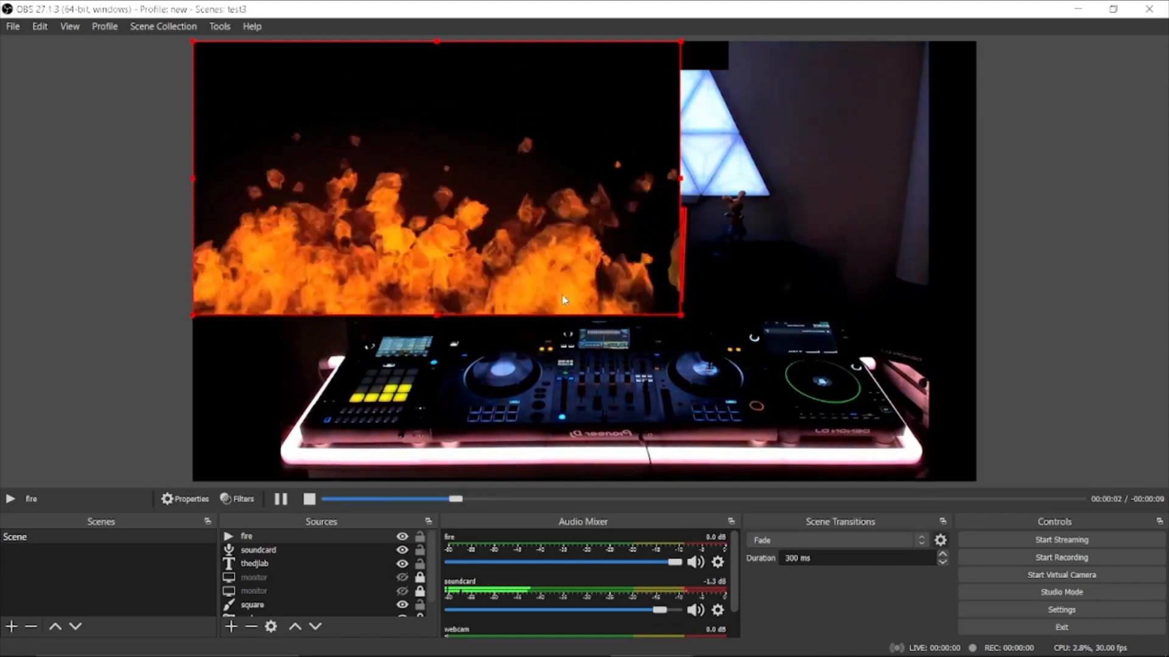
- Rotate the fire video to about -58 degrees in its transform settings, following the slanted edge of the triangular light panels
{"action": "right_click", "coordinate": [546, 271]}
{"action": "mouse_move", "coordinate": [563, 312]}
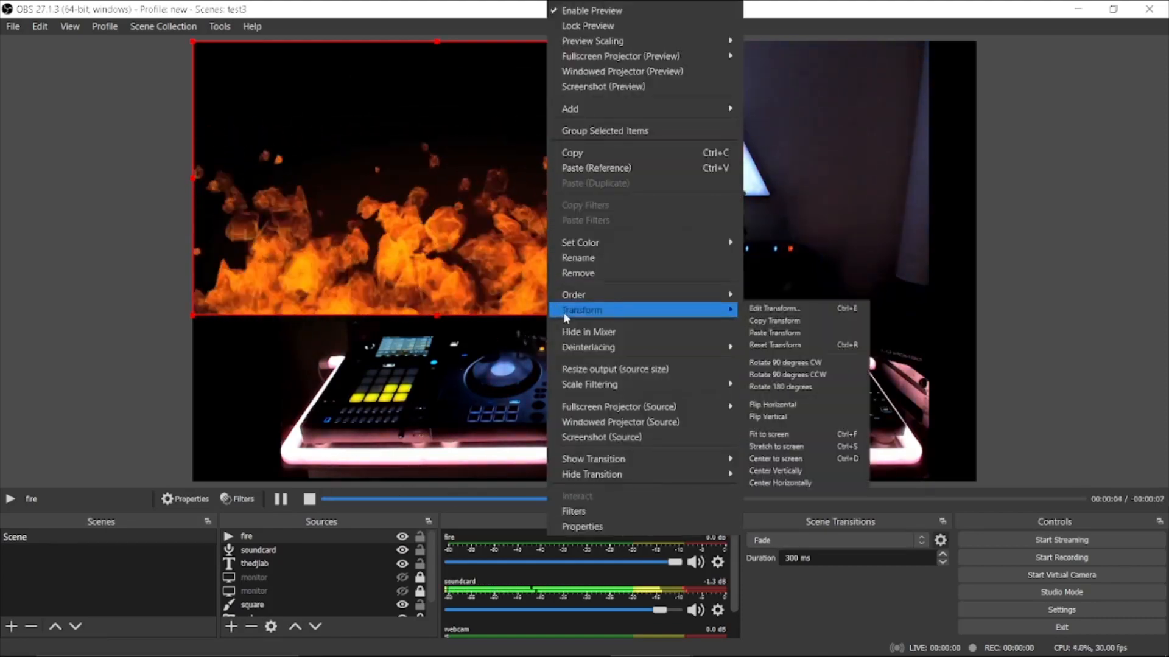
{"action": "left_click", "coordinate": [765, 310]}
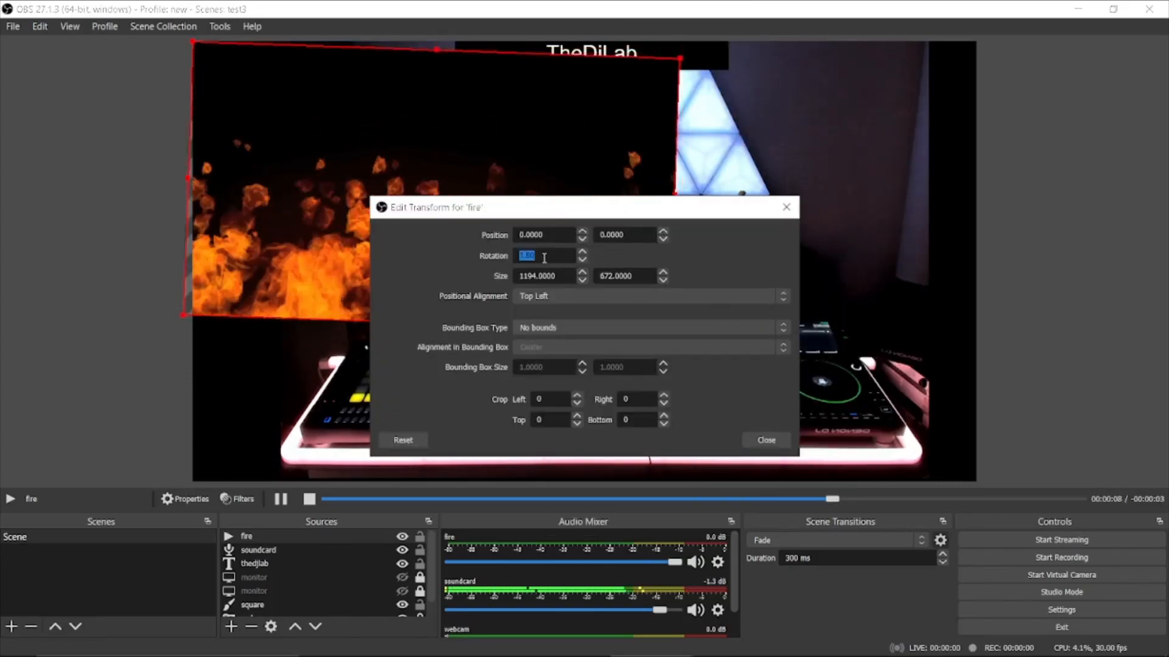
{"action": "scroll", "coordinate": [544, 258], "scroll_direction": "up", "scroll_amount": 20}
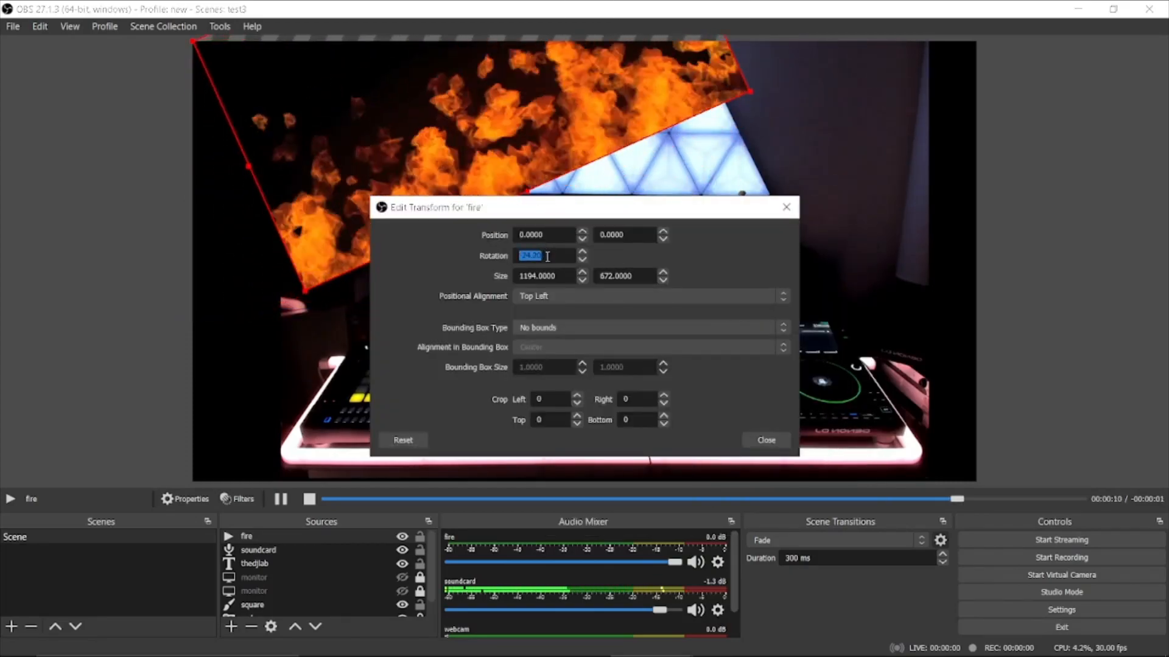
{"action": "left_click", "coordinate": [547, 256]}
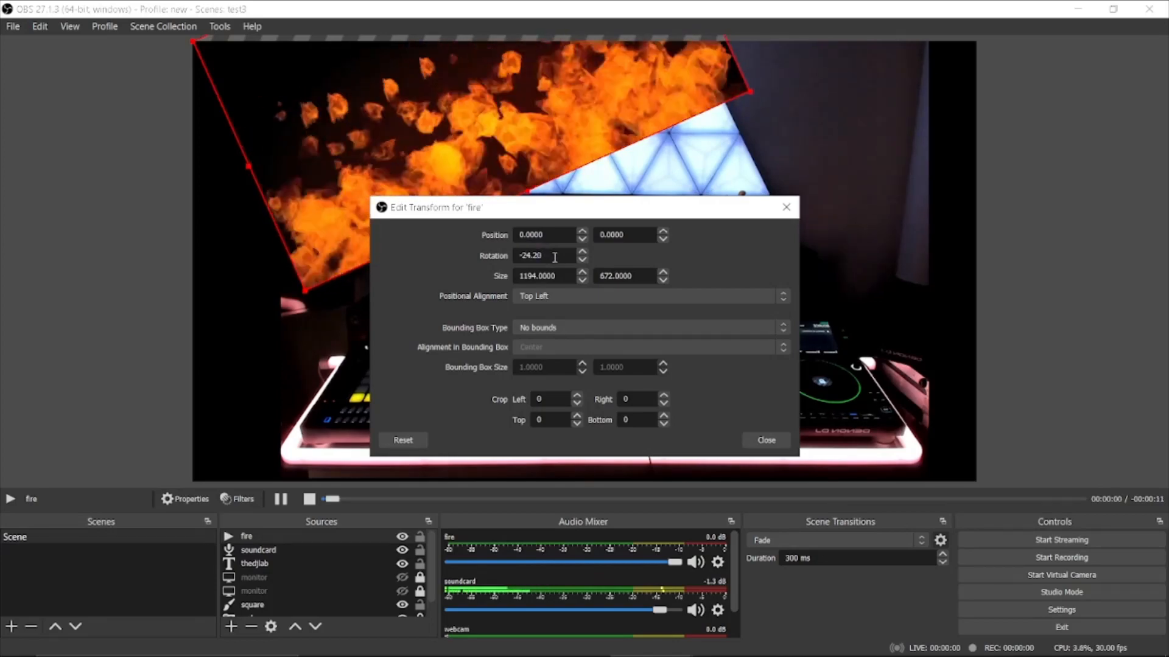
{"action": "scroll", "coordinate": [555, 257], "scroll_direction": "up", "scroll_amount": 20}
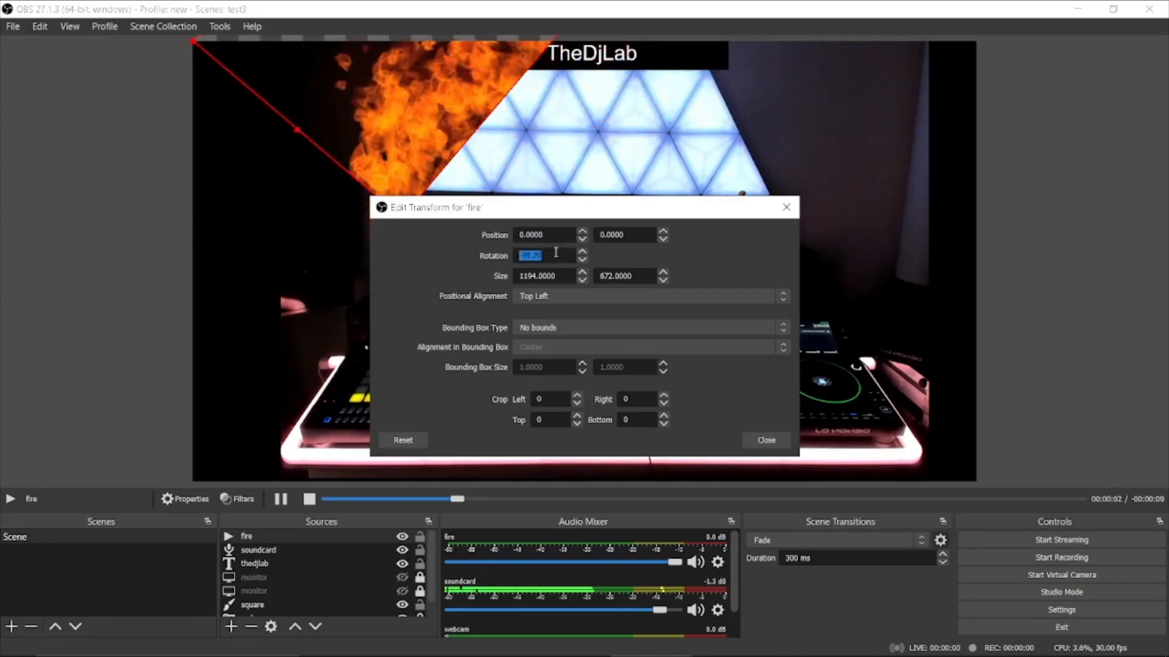
{"action": "scroll", "coordinate": [555, 255], "scroll_direction": "up", "scroll_amount": 12}
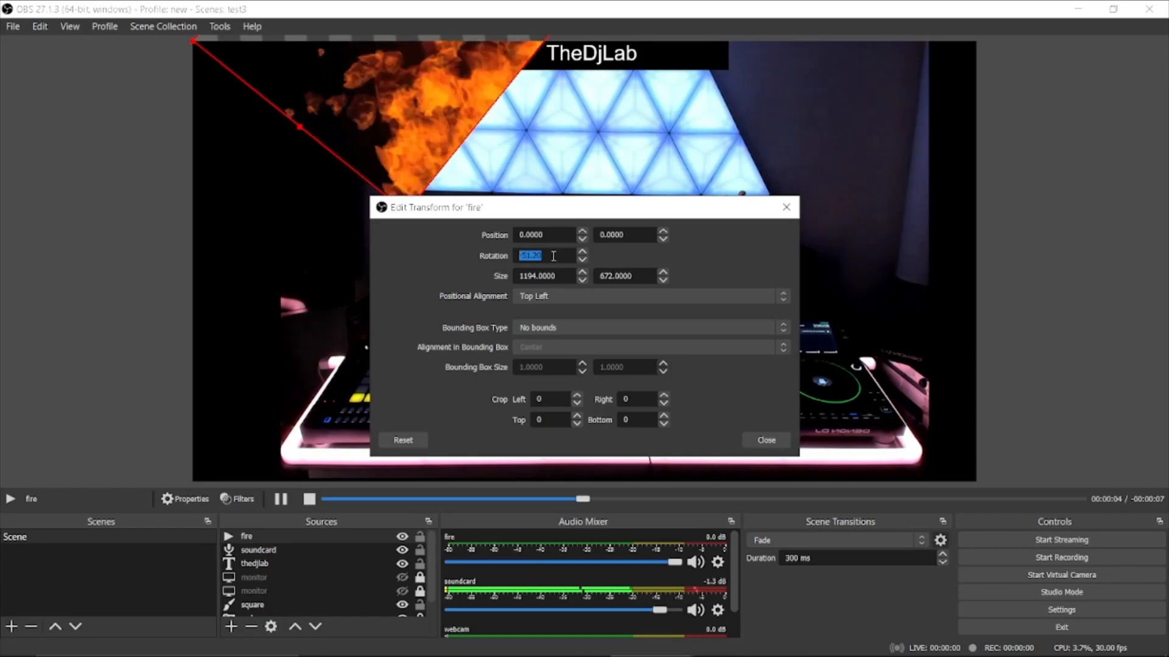
{"action": "scroll", "coordinate": [553, 255], "scroll_direction": "up", "scroll_amount": 2}
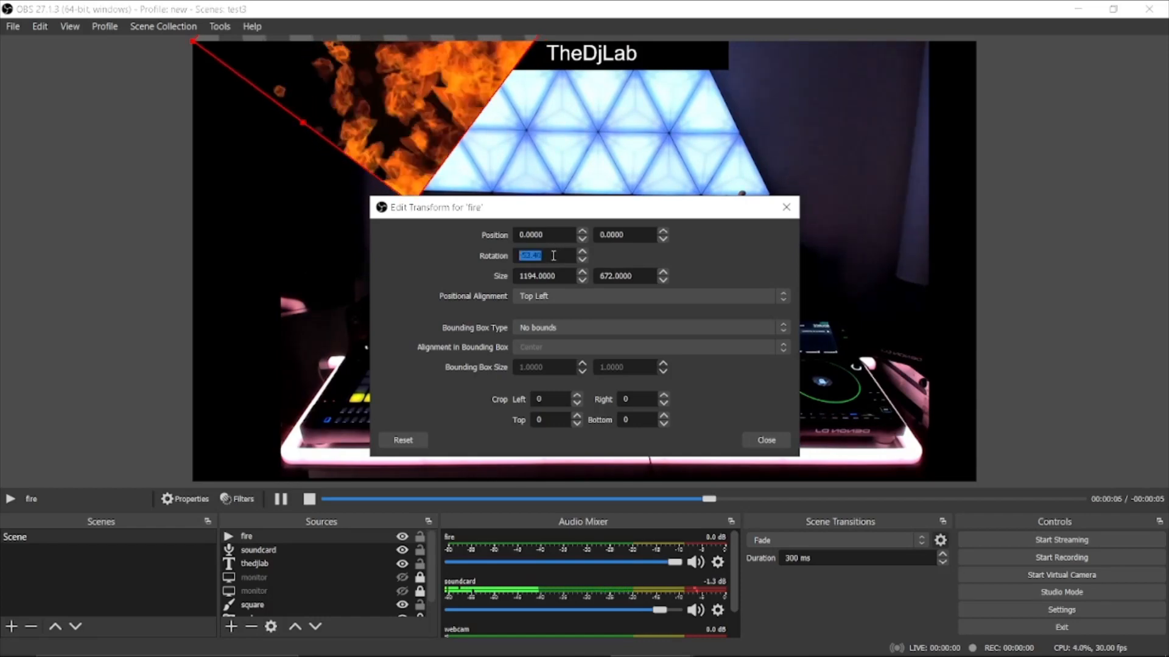
{"action": "scroll", "coordinate": [553, 256], "scroll_direction": "up", "scroll_amount": 5}
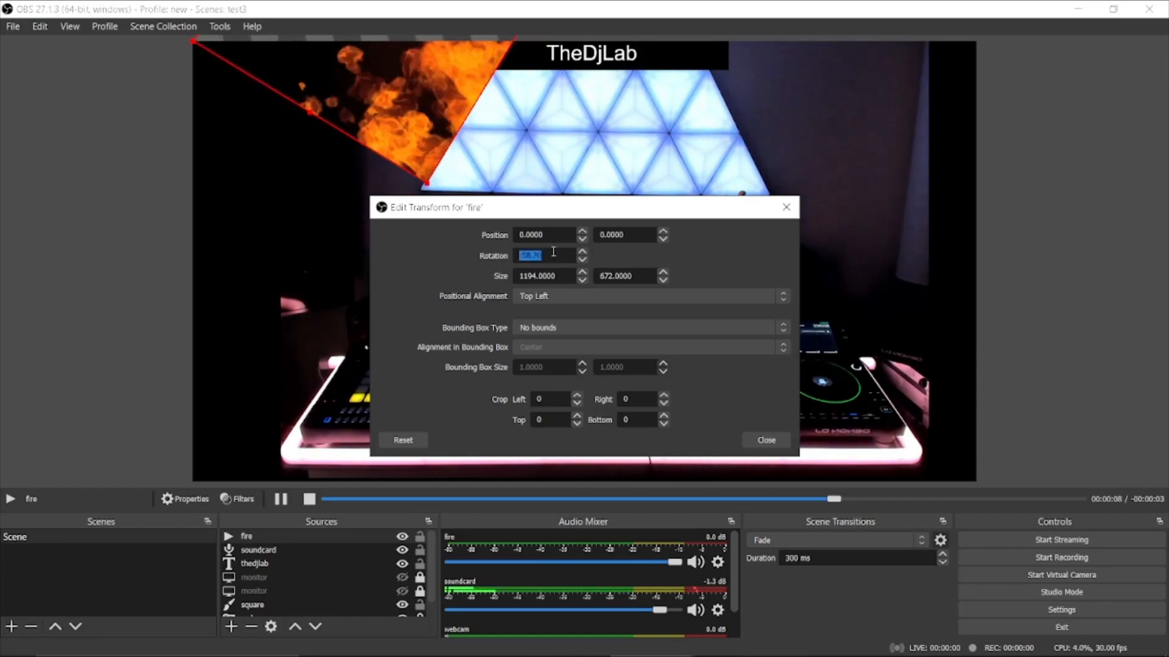
{"action": "scroll", "coordinate": [554, 252], "scroll_direction": "down", "scroll_amount": 1}
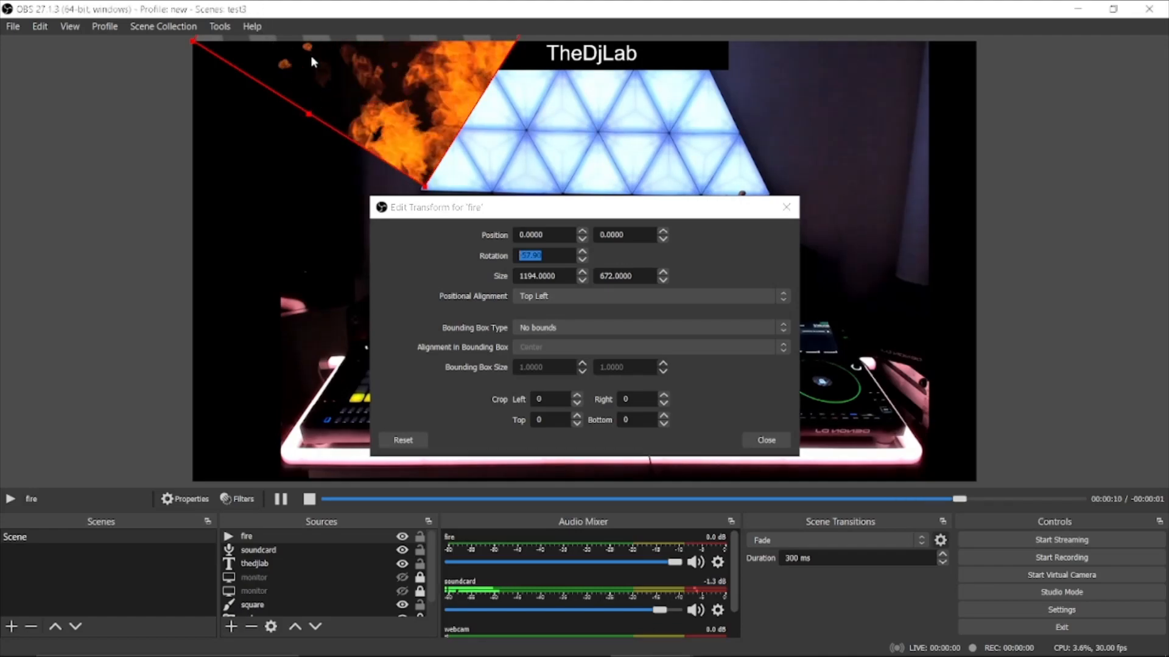
- Move the fire video to the canvas's left edge, adjust its rotation to about -59 degrees and enlarge it to about 1272 × 715
{"action": "left_click_drag", "start_coordinate": [271, 45], "coordinate": [91, 376]}
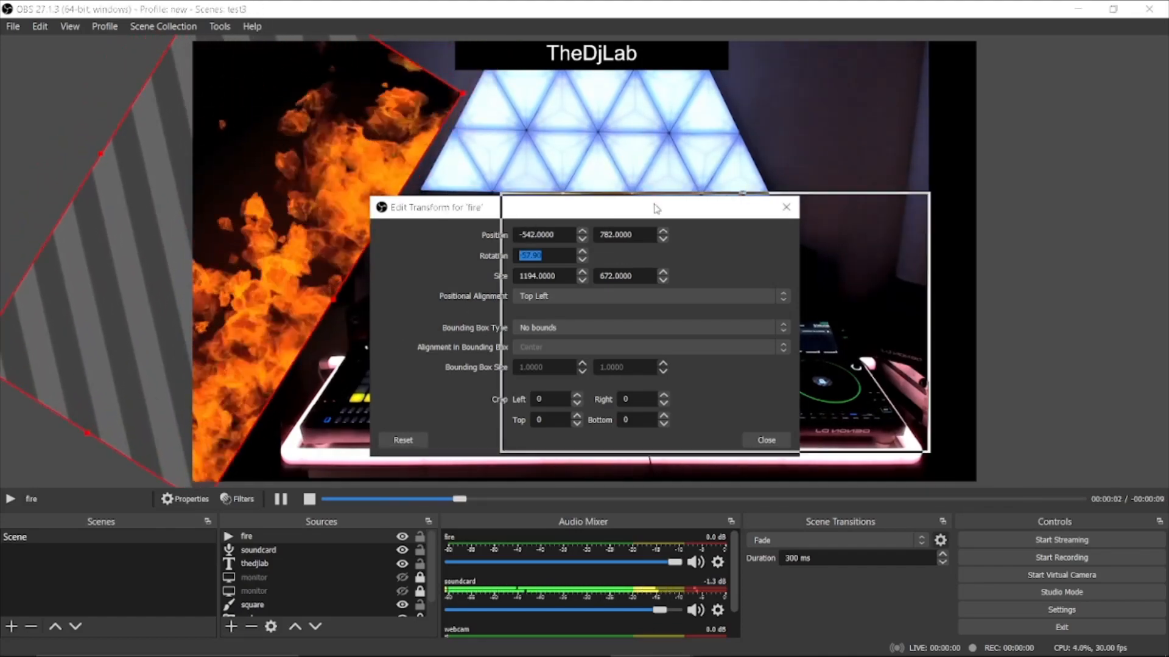
{"action": "left_click_drag", "start_coordinate": [524, 211], "coordinate": [721, 223]}
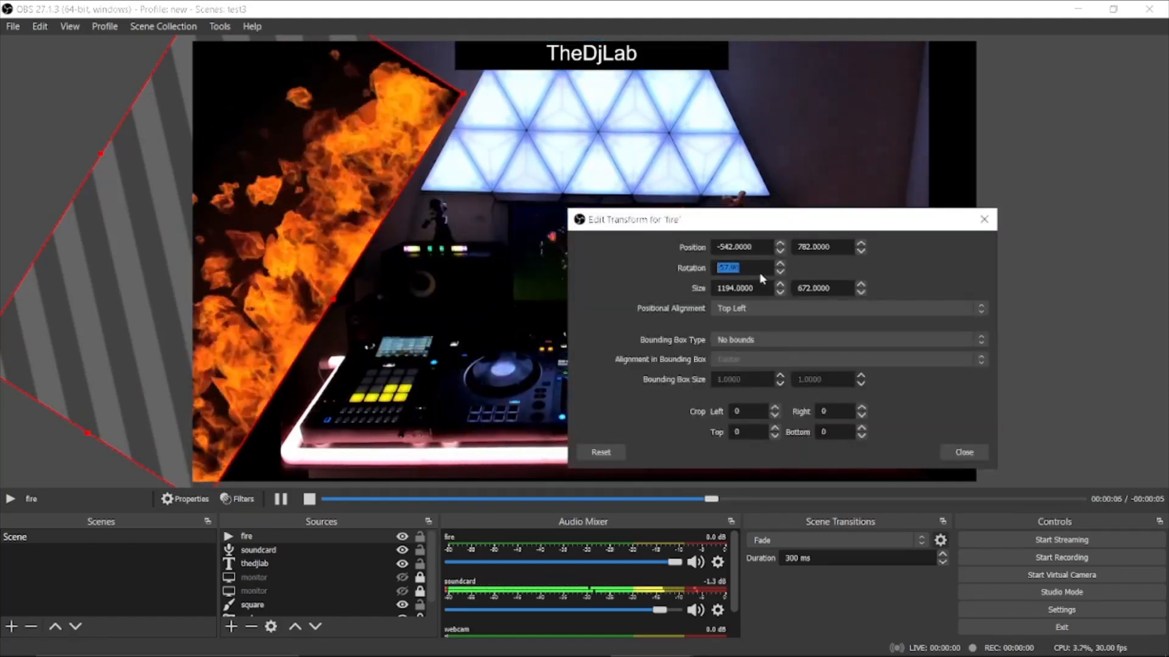
{"action": "scroll", "coordinate": [761, 269], "scroll_direction": "down", "scroll_amount": 8}
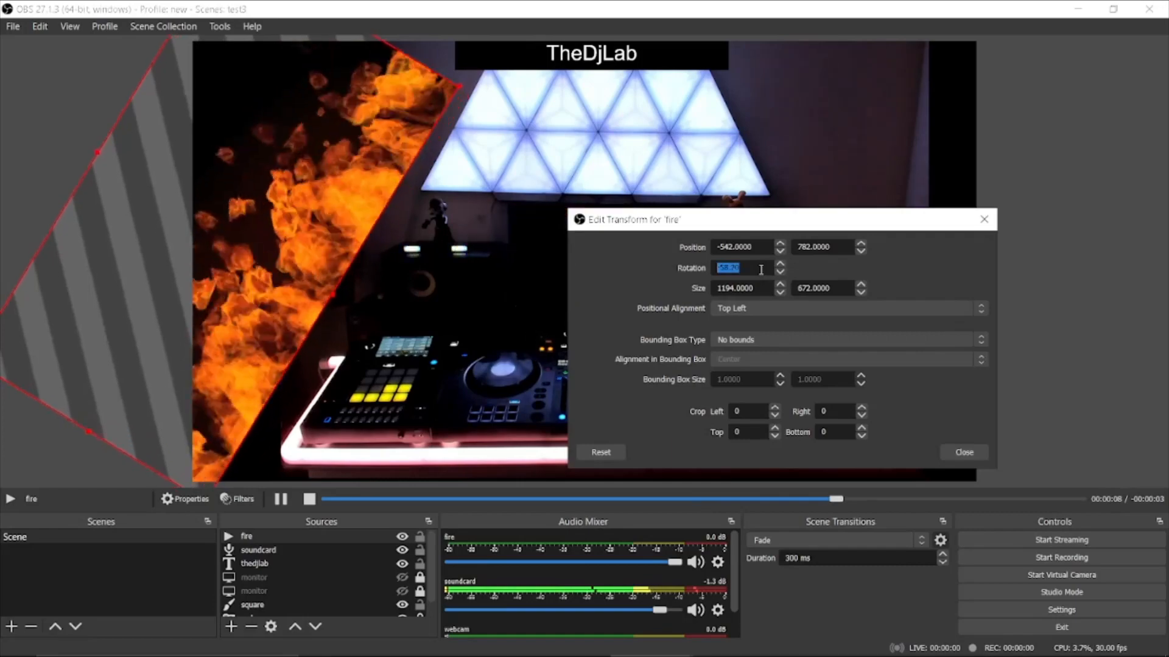
{"action": "scroll", "coordinate": [761, 270], "scroll_direction": "down", "scroll_amount": 3}
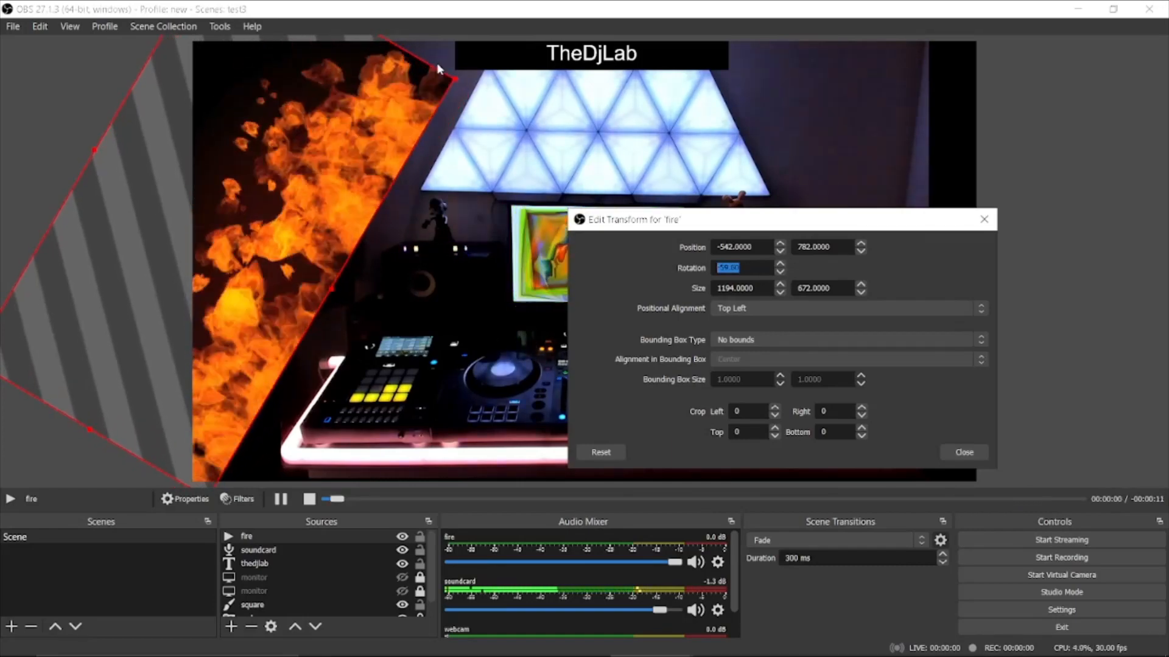
{"action": "left_click_drag", "start_coordinate": [455, 77], "coordinate": [473, 53]}
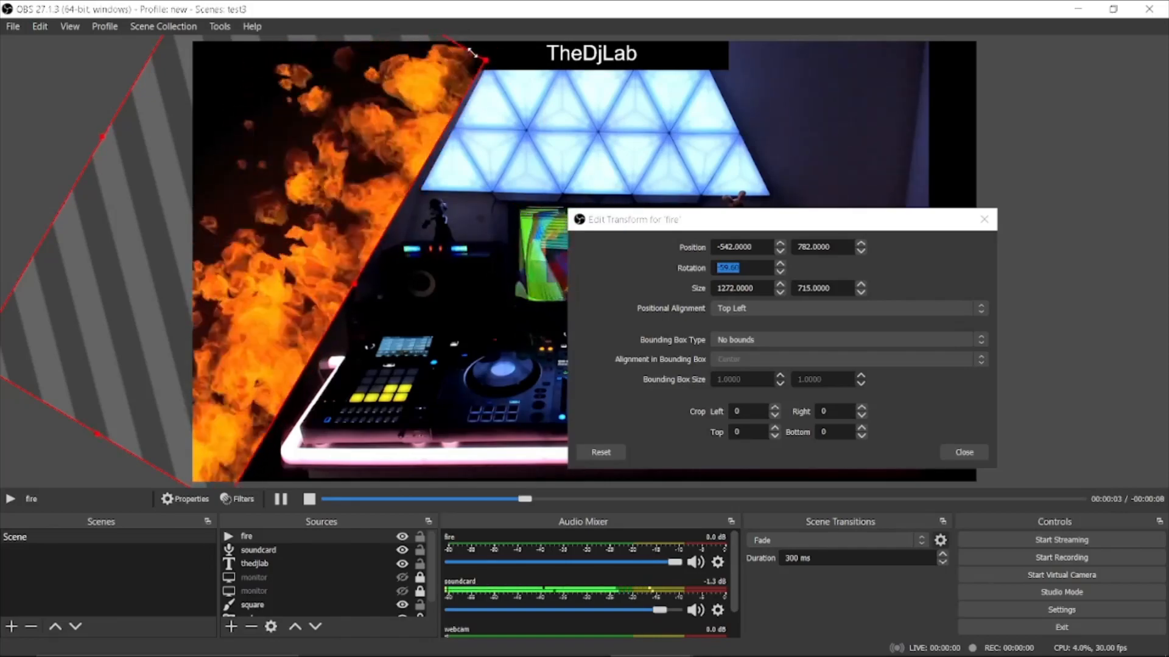
- Fine-tune the fire video to -60.60 degrees, about 1312 × 738 in size at about -543, 793, and close its transform settings
{"action": "left_click", "coordinate": [754, 269]}
{"action": "scroll", "coordinate": [754, 269], "scroll_direction": "up", "scroll_amount": 9}
{"action": "scroll", "coordinate": [753, 269], "scroll_direction": "down", "scroll_amount": 18}
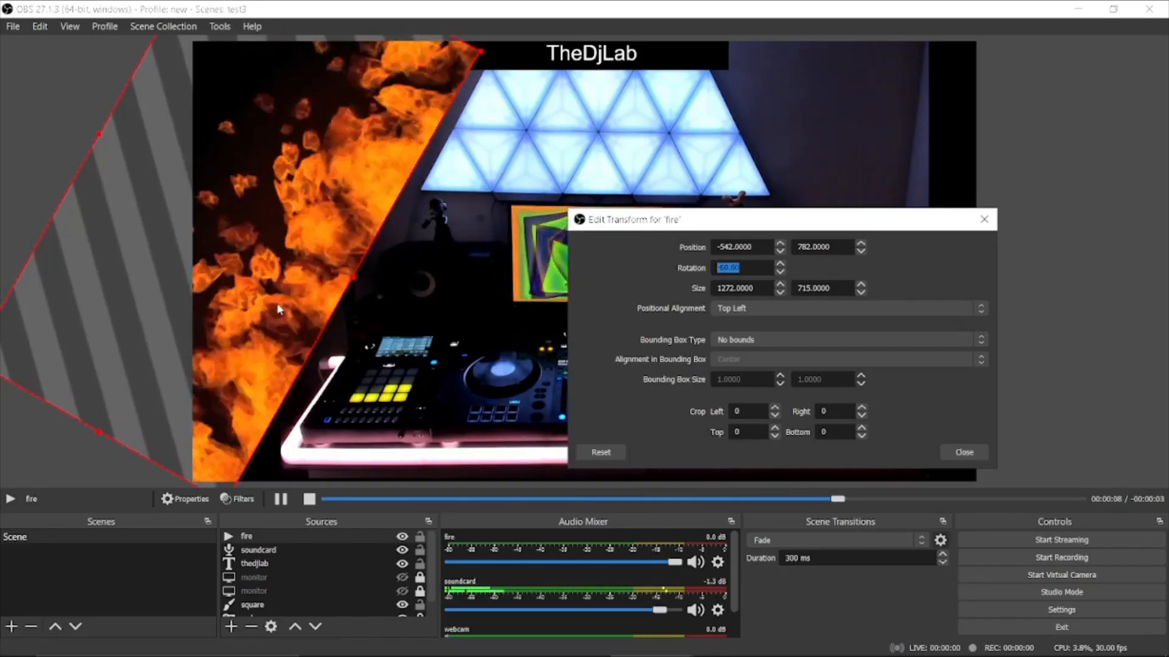
{"action": "left_click_drag", "start_coordinate": [260, 302], "coordinate": [273, 288]}
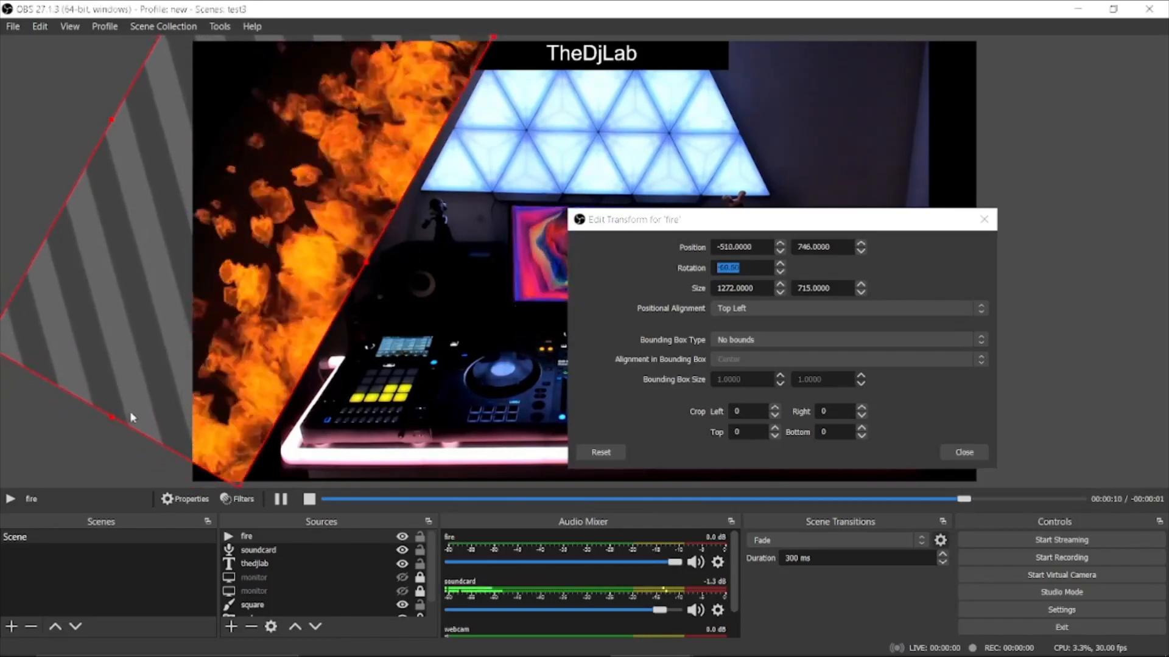
{"action": "left_click_drag", "start_coordinate": [116, 422], "coordinate": [96, 432]}
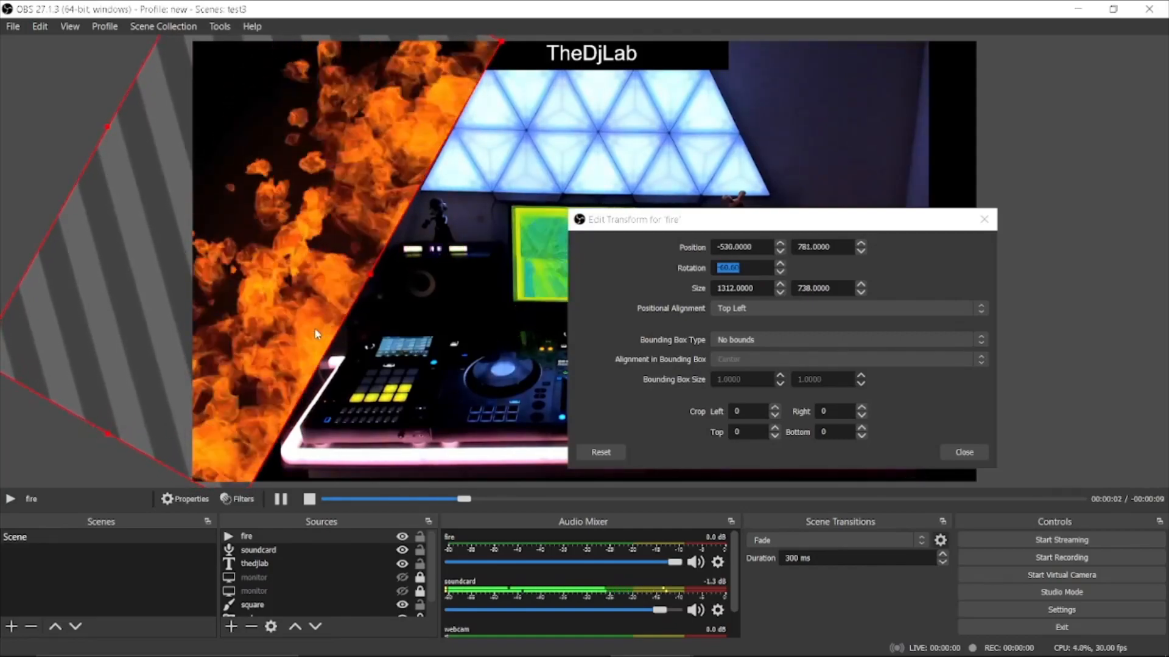
{"action": "left_click_drag", "start_coordinate": [307, 317], "coordinate": [305, 320]}
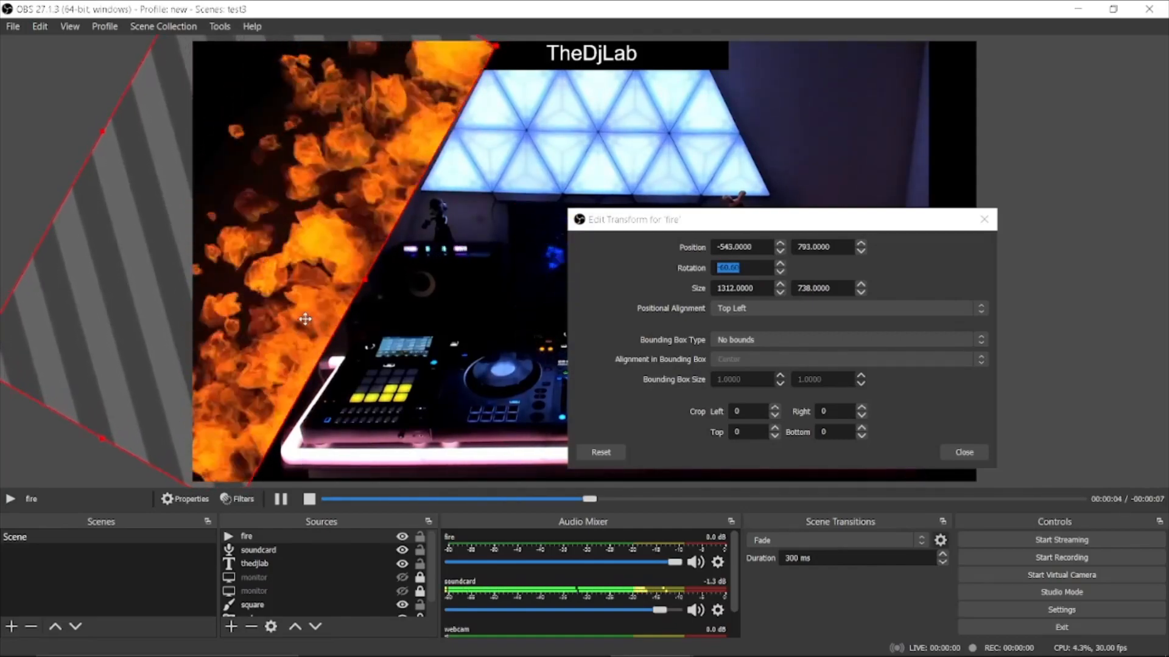
{"action": "left_click", "coordinate": [962, 455]}
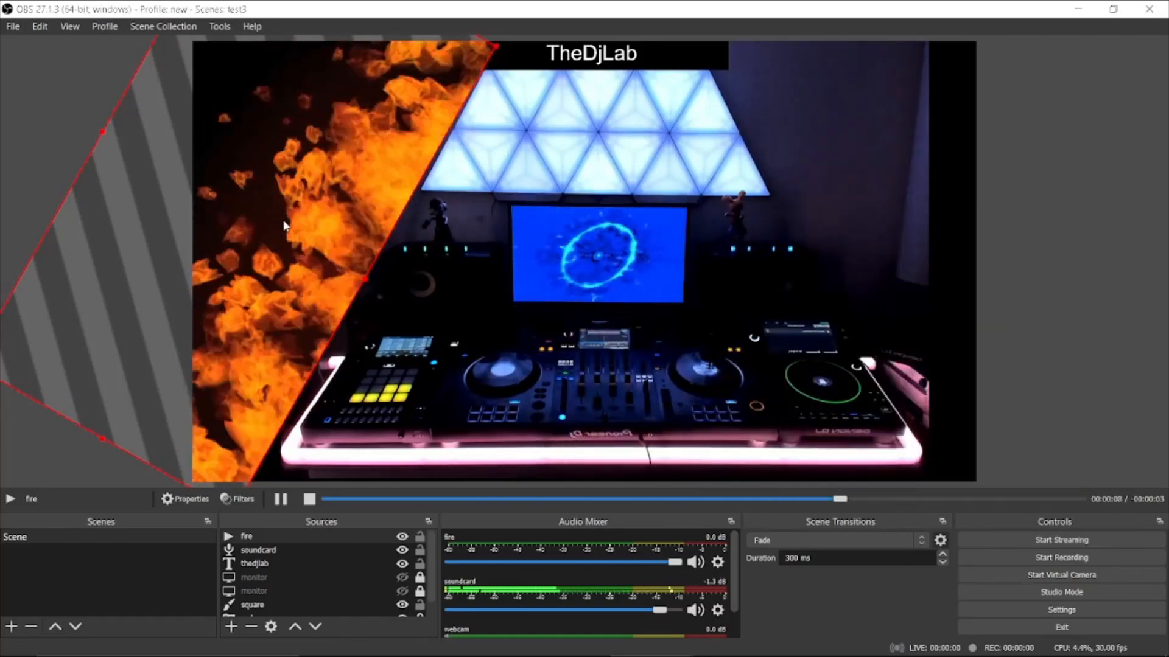
- Copy the fire source, paste it as a reference and move the copy to the canvas's right half
{"action": "right_click", "coordinate": [283, 220]}
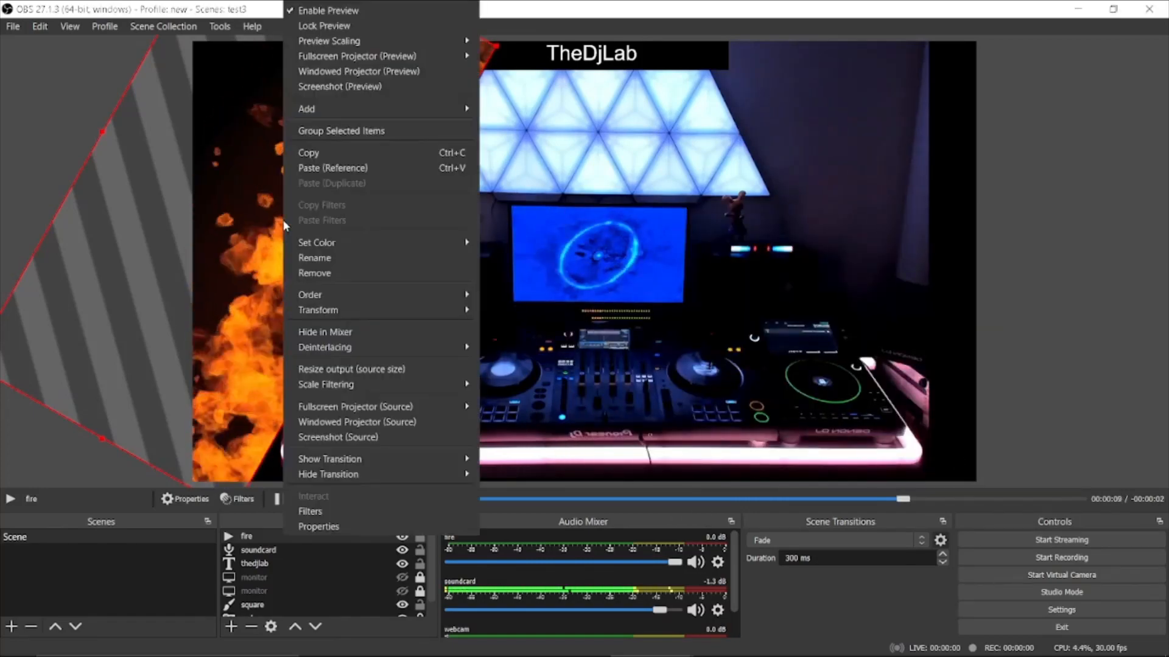
{"action": "left_click", "coordinate": [334, 153]}
{"action": "right_click", "coordinate": [311, 172]}
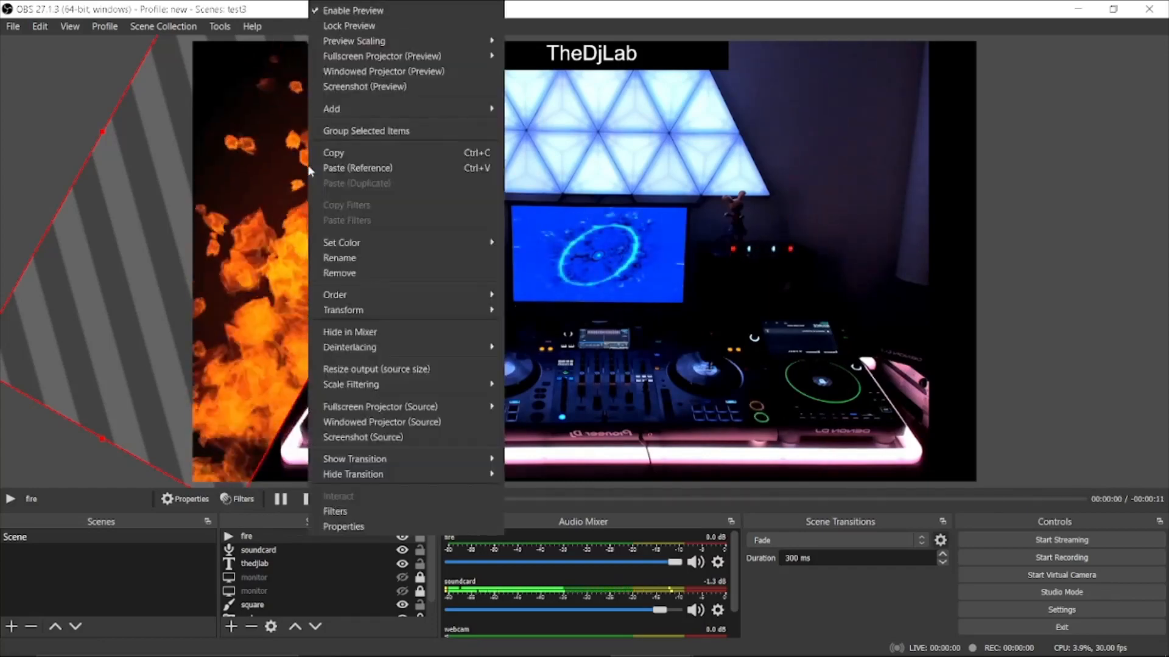
{"action": "left_click", "coordinate": [364, 166]}
{"action": "left_click_drag", "start_coordinate": [347, 188], "coordinate": [759, 221]}
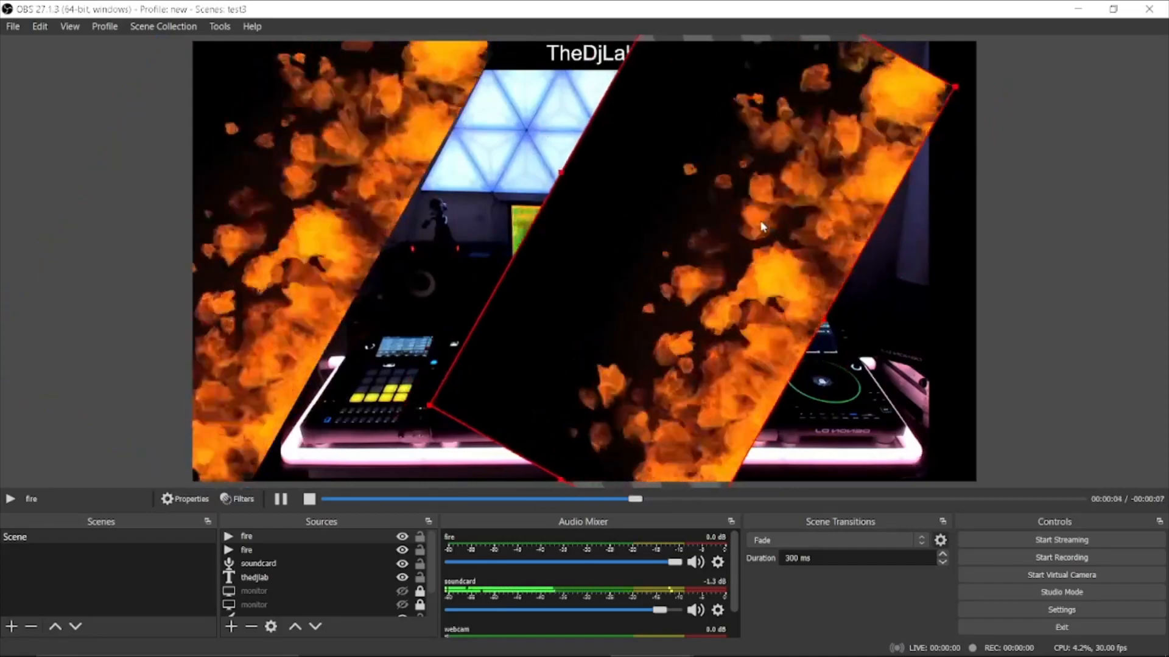
- Rotate the copied fire video to about 55 degrees in its transform settings and move it to the canvas's right side at about 1925, -253
{"action": "right_click", "coordinate": [762, 227]}
{"action": "mouse_move", "coordinate": [808, 307]}
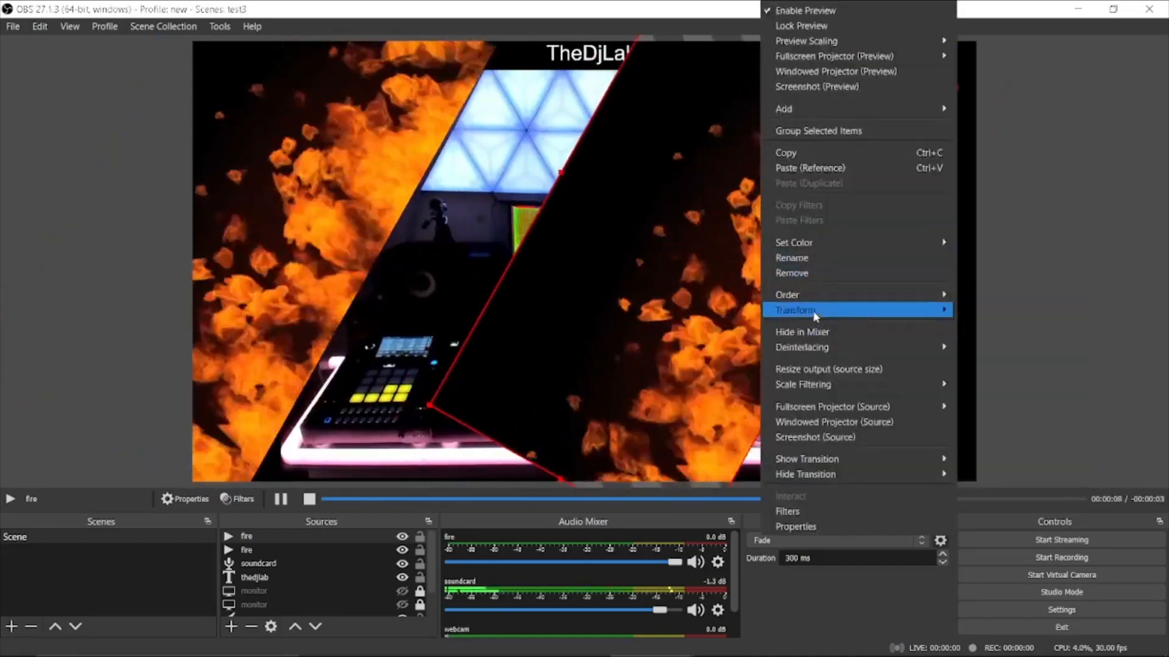
{"action": "left_click", "coordinate": [973, 308]}
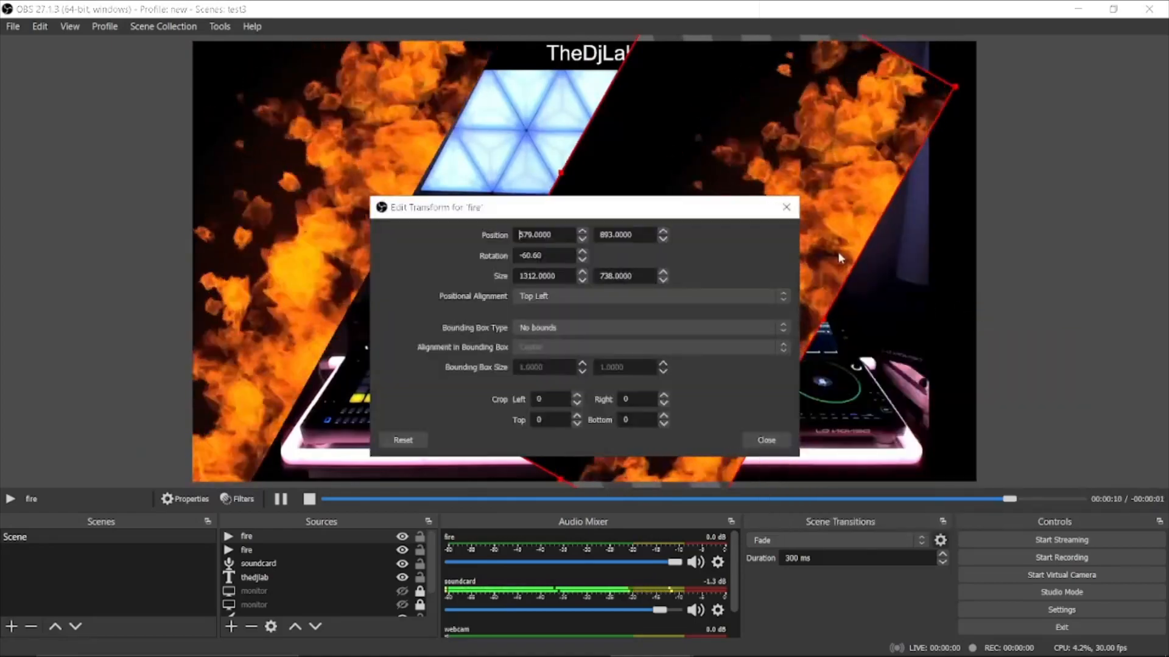
{"action": "double_click", "coordinate": [545, 255]}
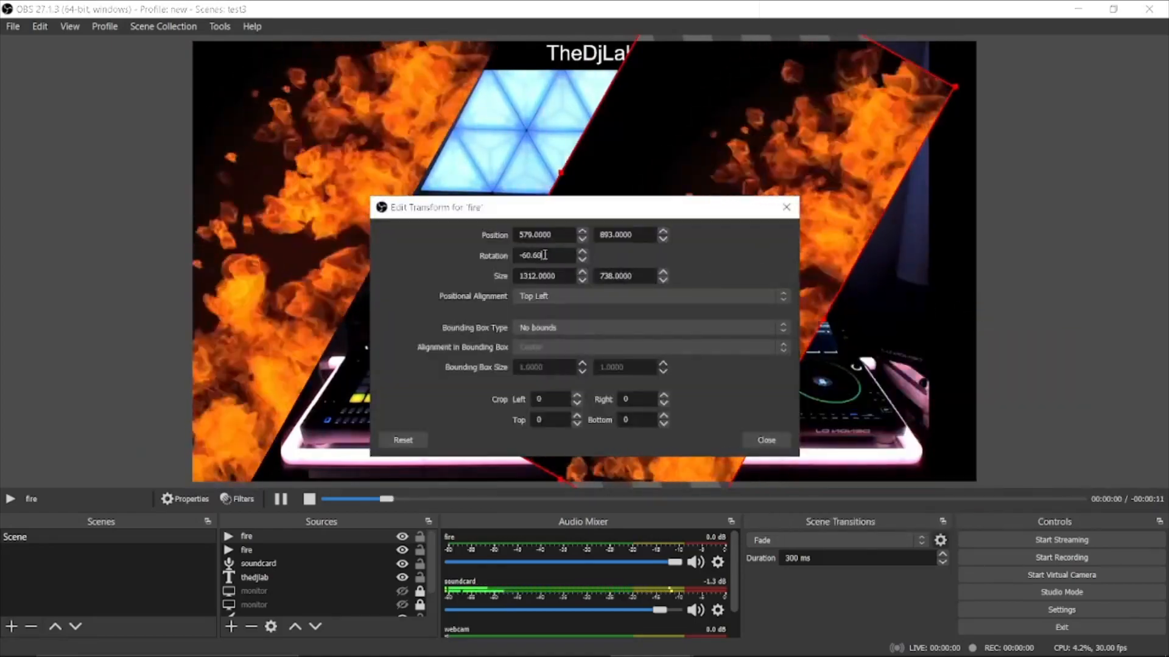
{"action": "scroll", "coordinate": [543, 254], "scroll_direction": "up", "scroll_amount": 20}
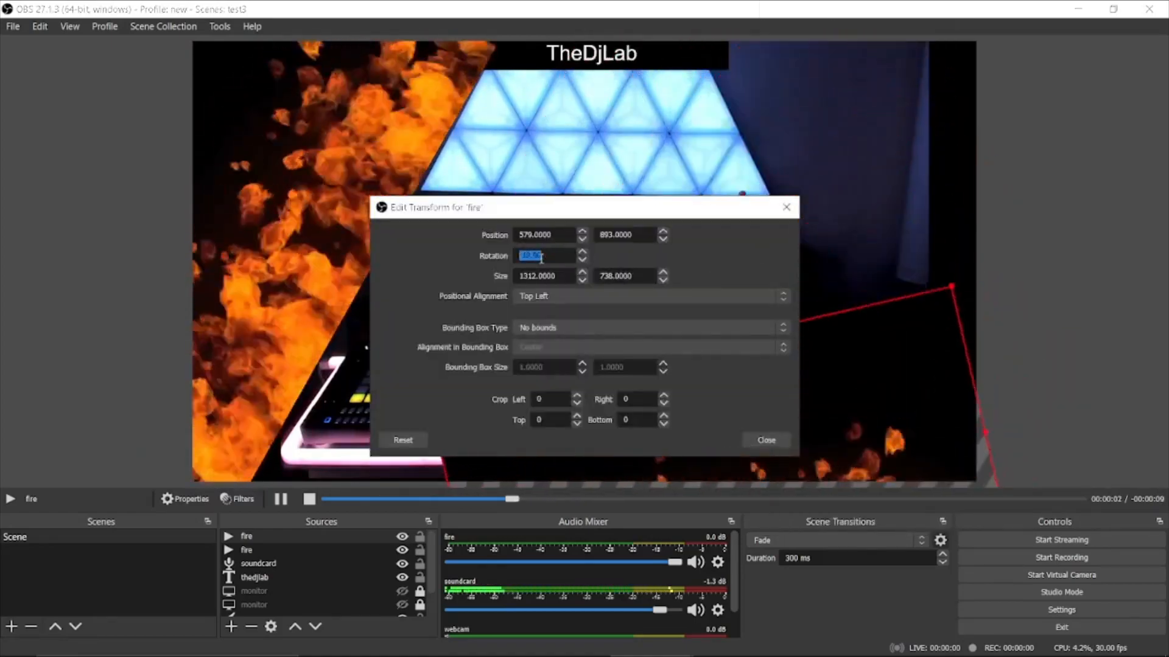
{"action": "scroll", "coordinate": [541, 259], "scroll_direction": "up", "scroll_amount": 20}
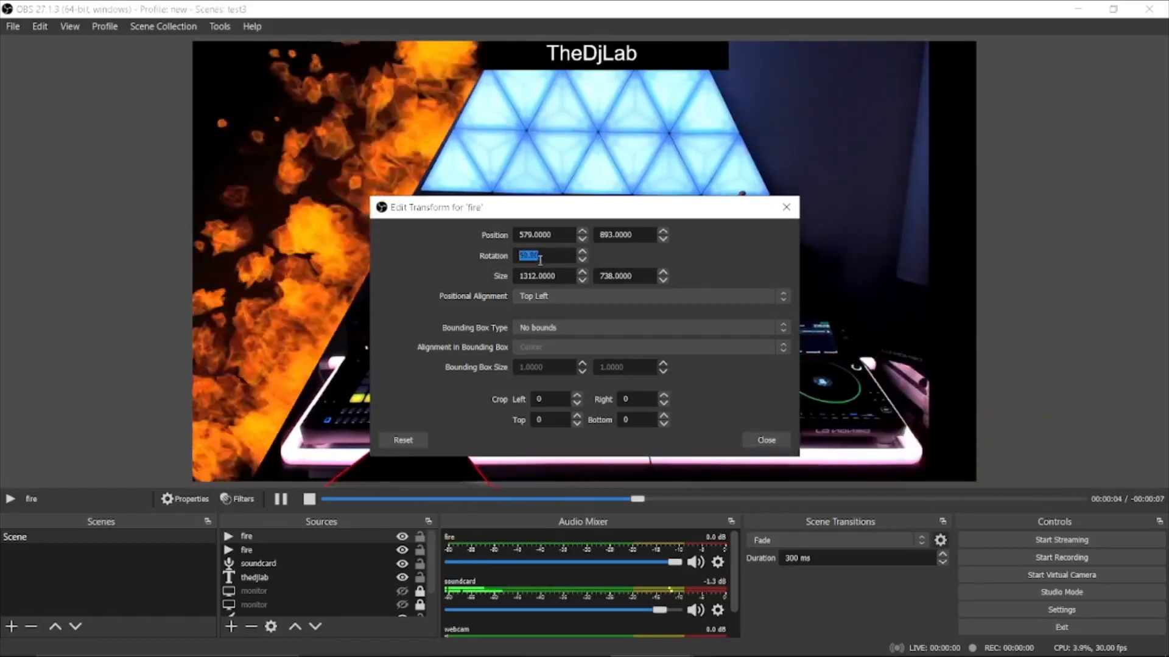
{"action": "left_click_drag", "start_coordinate": [485, 493], "coordinate": [970, 3]}
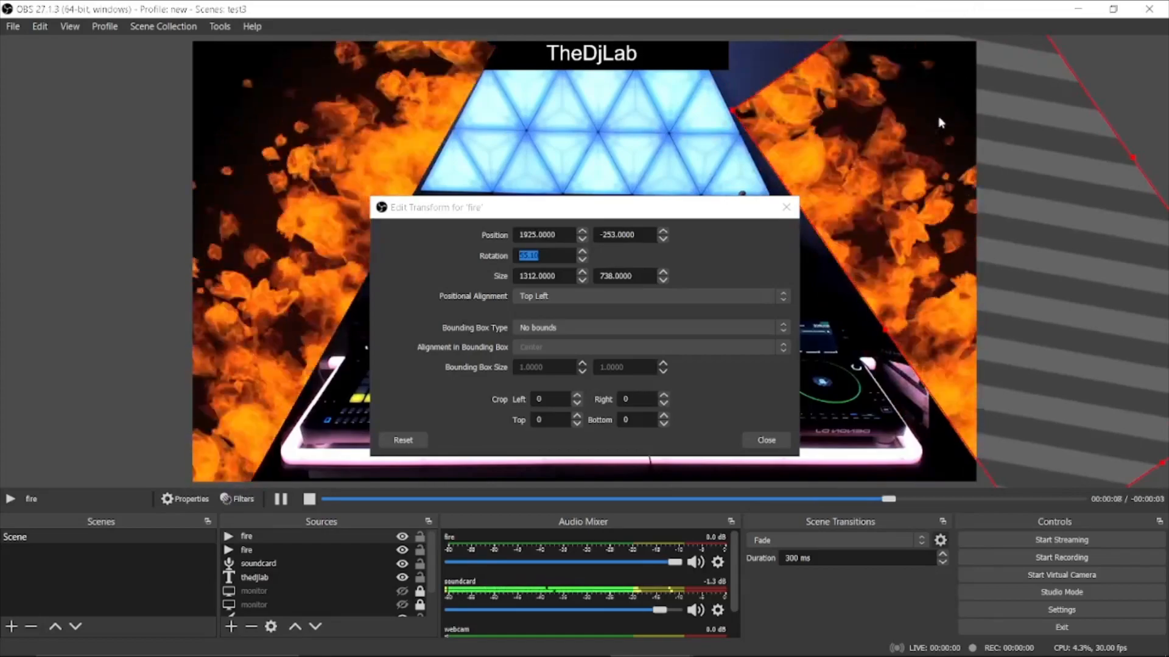
- Fine-tune the right fire video to about 63 degrees at position 1919, -368, and close its transform settings
{"action": "left_click_drag", "start_coordinate": [939, 123], "coordinate": [903, 41]}
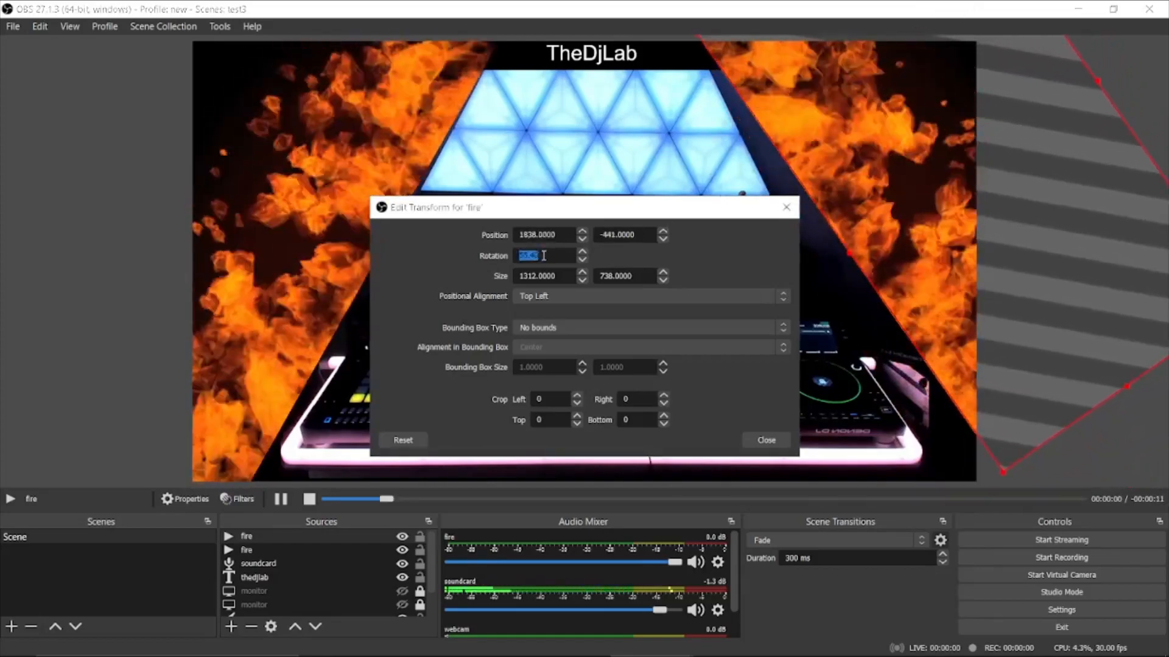
{"action": "scroll", "coordinate": [544, 255], "scroll_direction": "up", "scroll_amount": 20}
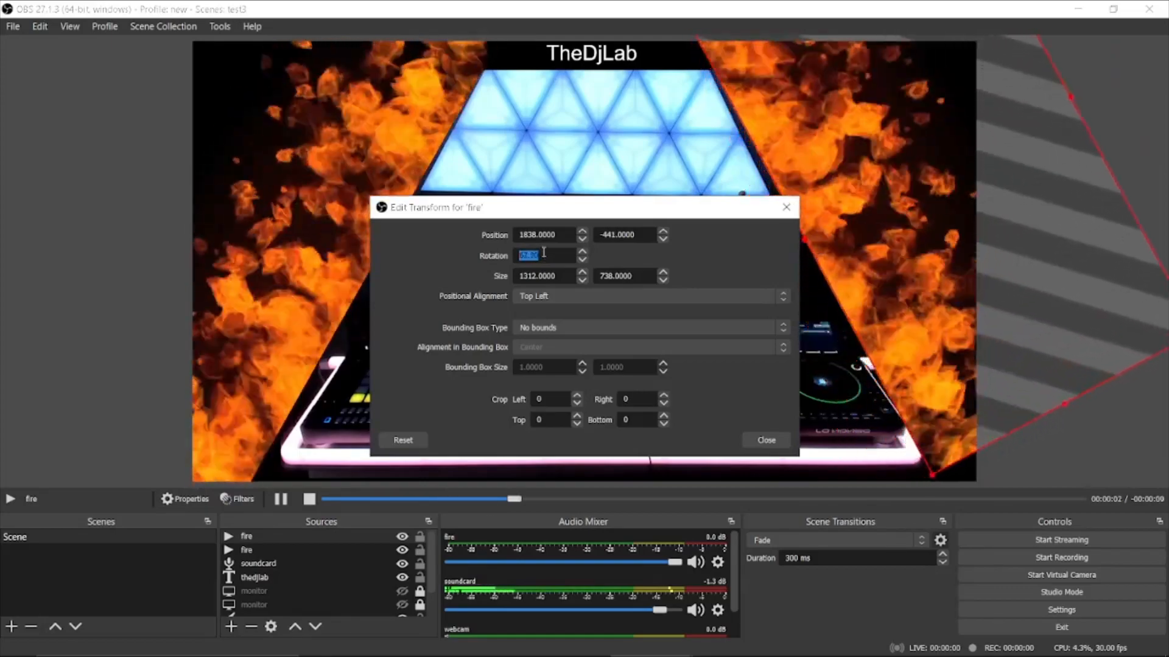
{"action": "scroll", "coordinate": [544, 255], "scroll_direction": "up", "scroll_amount": 2}
{"action": "scroll", "coordinate": [544, 255], "scroll_direction": "up", "scroll_amount": 2}
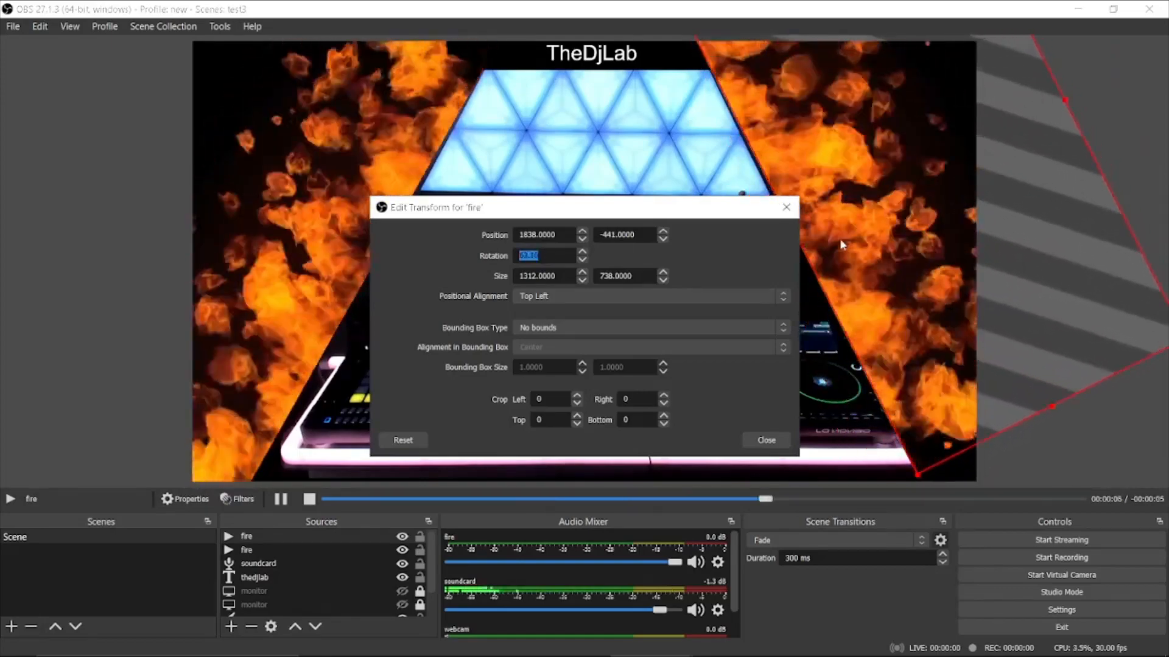
{"action": "left_click_drag", "start_coordinate": [841, 245], "coordinate": [893, 260]}
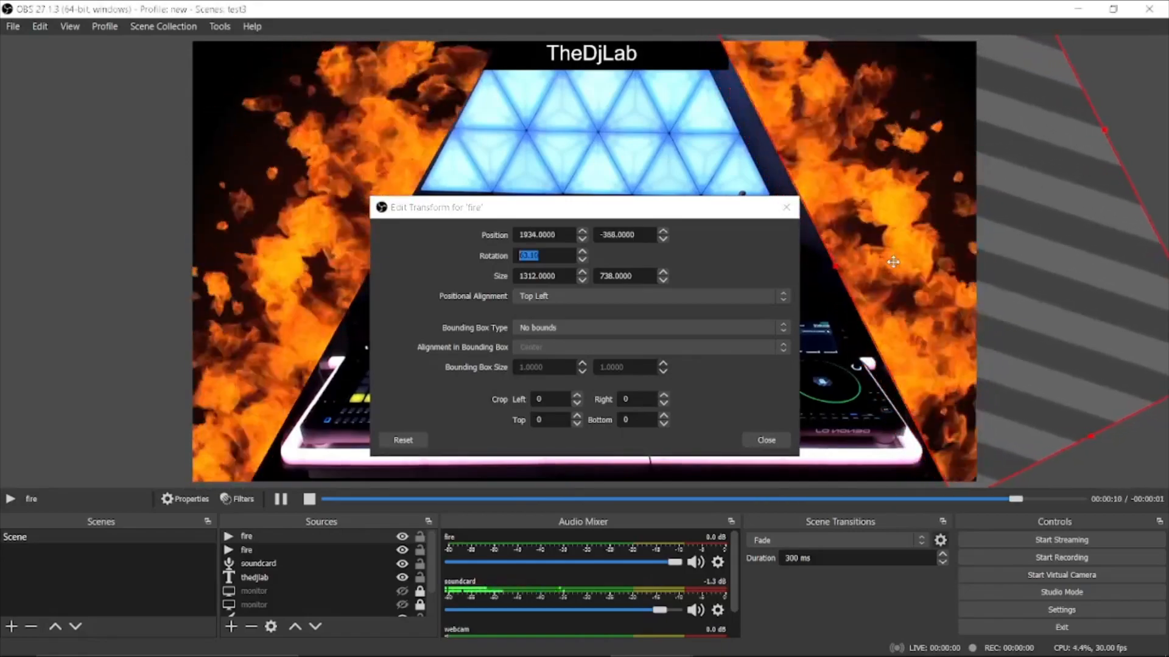
{"action": "left_click_drag", "start_coordinate": [890, 262], "coordinate": [886, 262]}
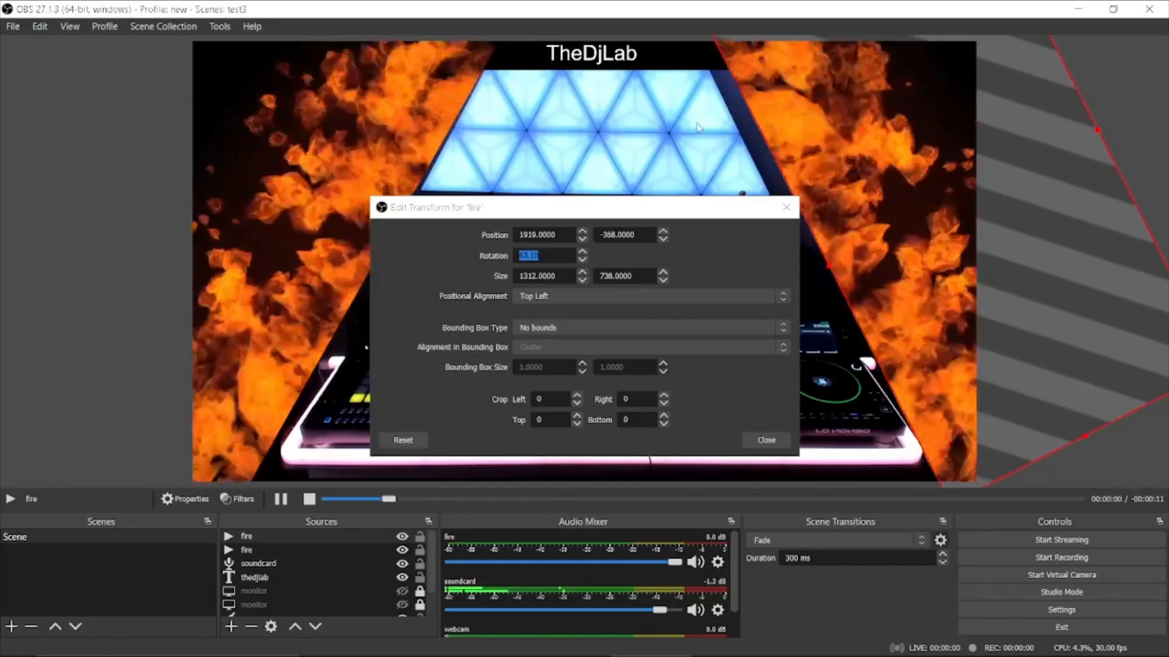
{"action": "left_click", "coordinate": [636, 149]}
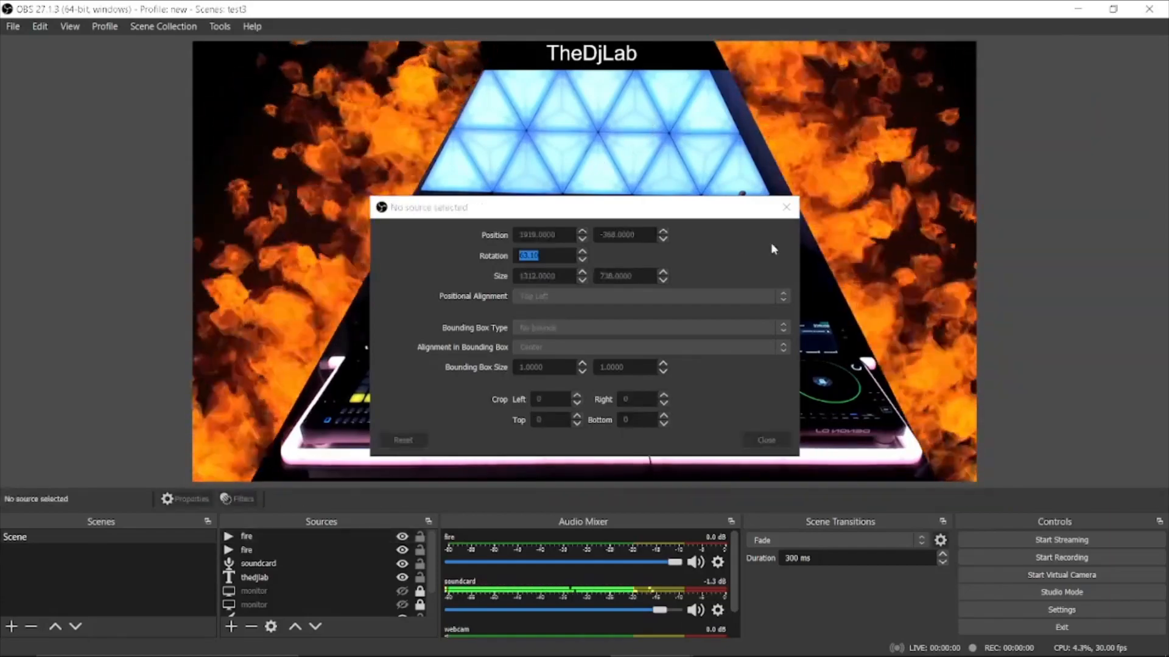
{"action": "left_click", "coordinate": [787, 209]}
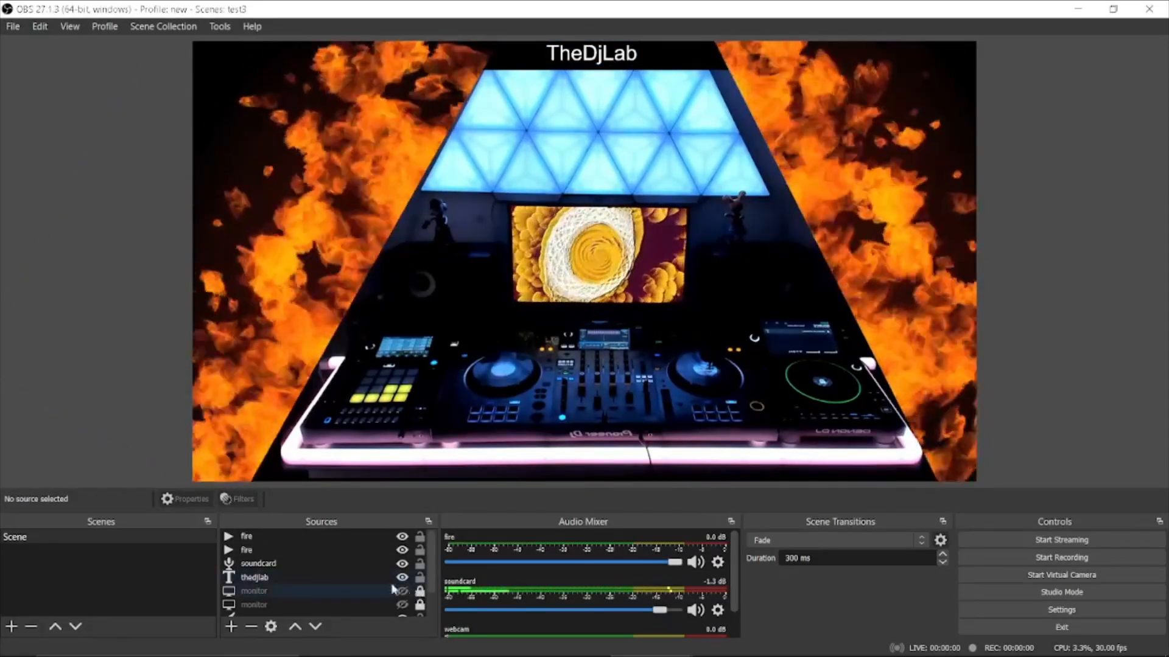
- Select the webcam source and nudge it slightly so the DJ setup sits centred between the two fire videos
{"action": "scroll", "coordinate": [420, 590], "scroll_direction": "down", "scroll_amount": 2}
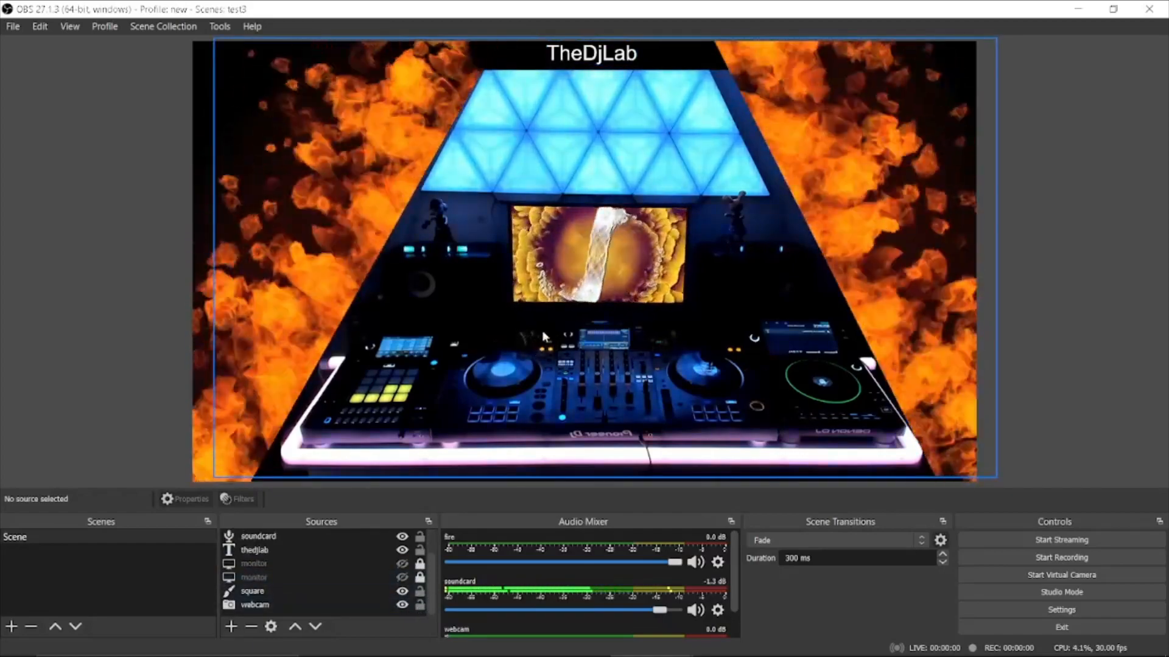
{"action": "left_click", "coordinate": [529, 354]}
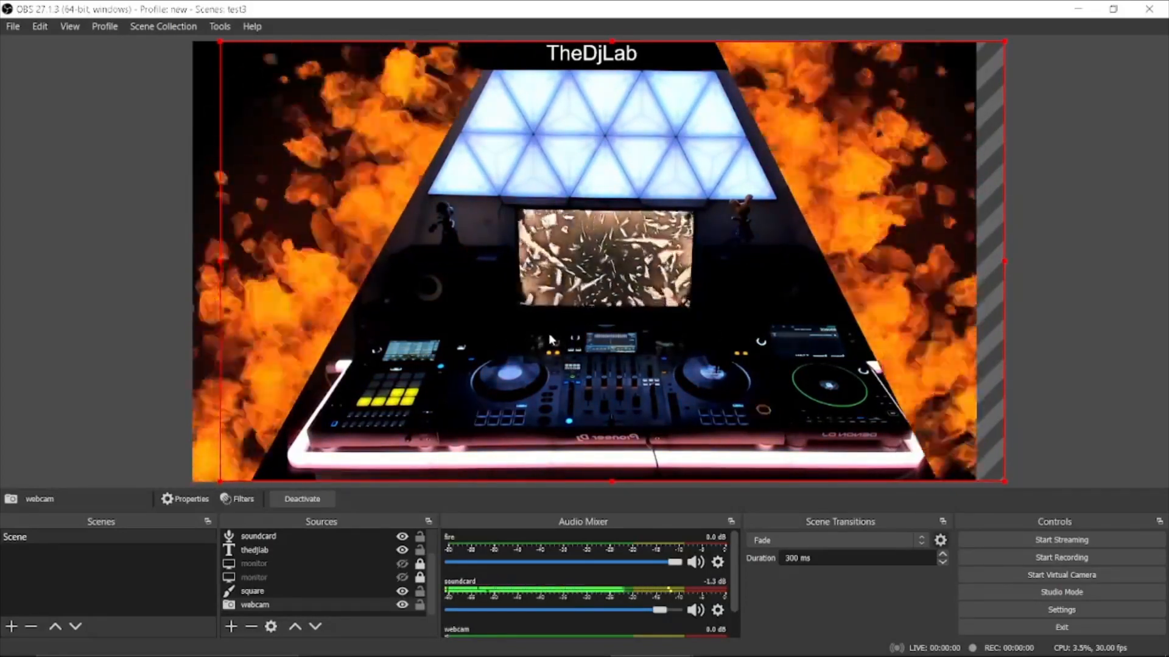
{"action": "left_click_drag", "start_coordinate": [549, 333], "coordinate": [543, 345]}
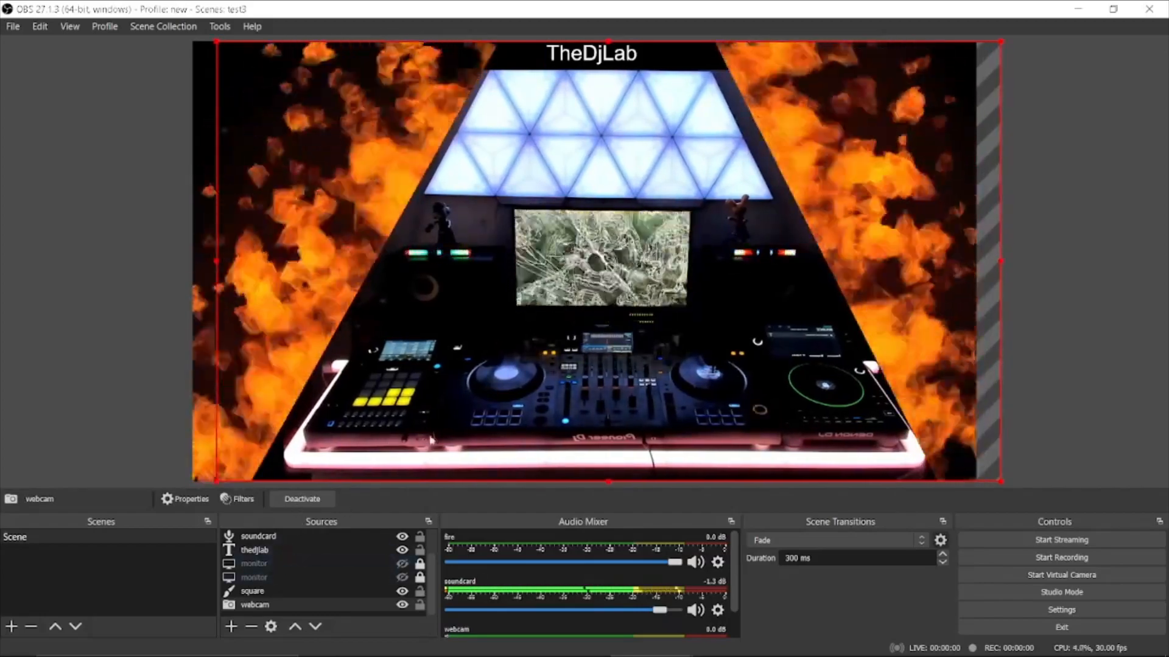
{"action": "left_click_drag", "start_coordinate": [533, 339], "coordinate": [535, 339]}
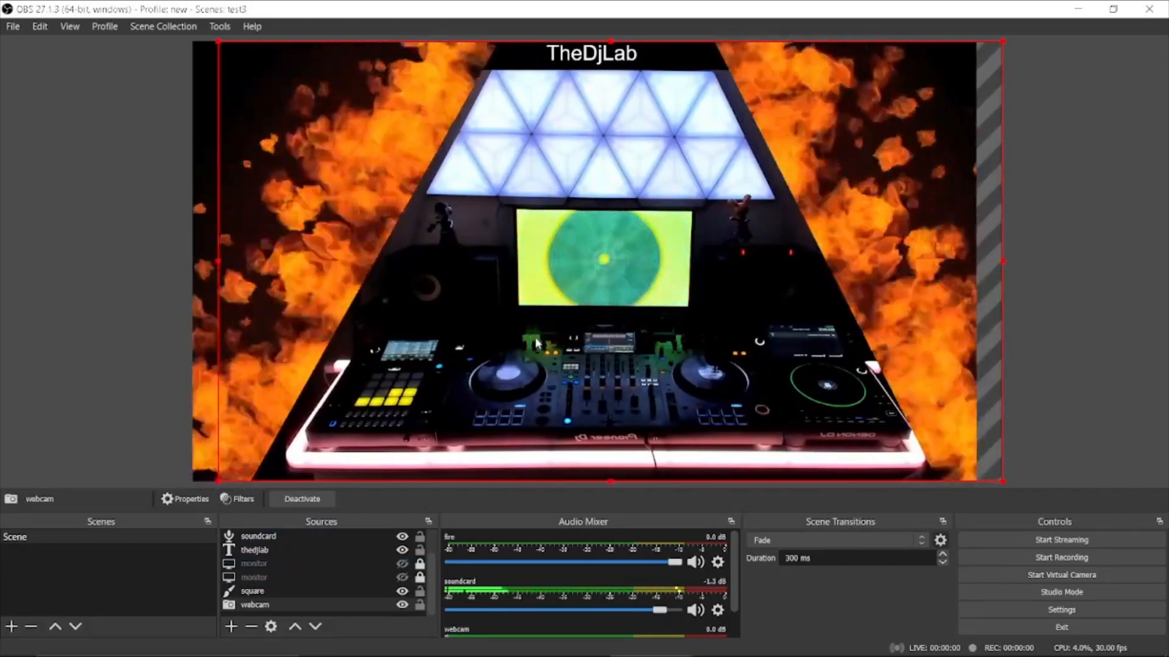
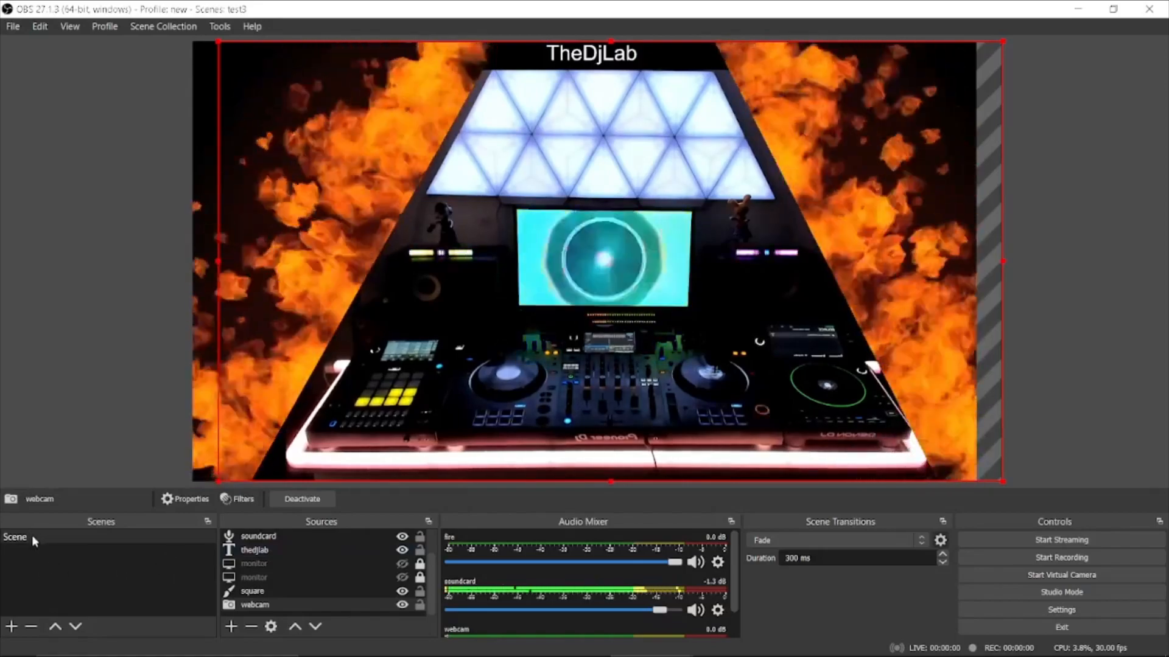
- Duplicate the existing scene as Scene 2
{"action": "right_click", "coordinate": [32, 537]}
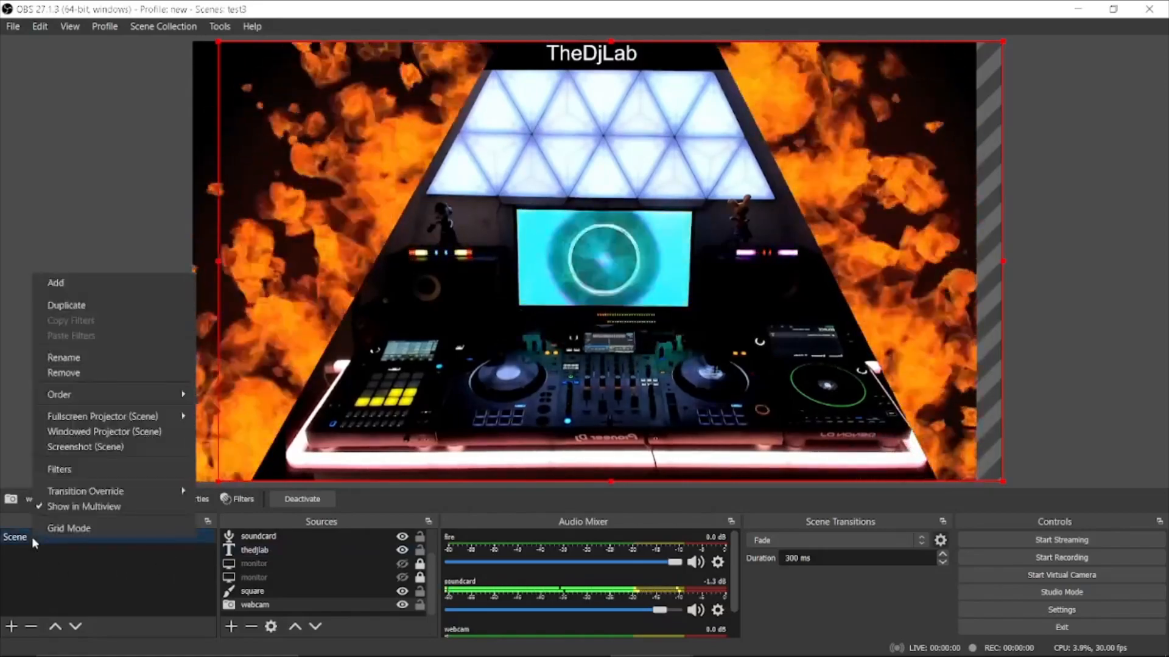
{"action": "left_click", "coordinate": [82, 304]}
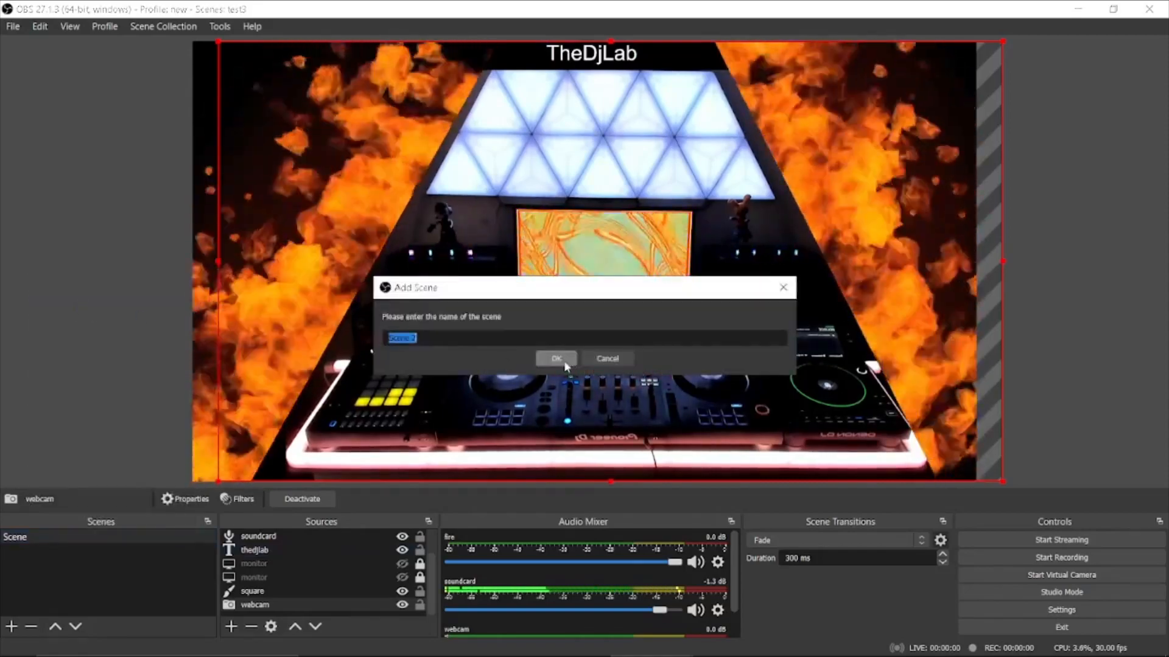
{"action": "left_click", "coordinate": [564, 361]}
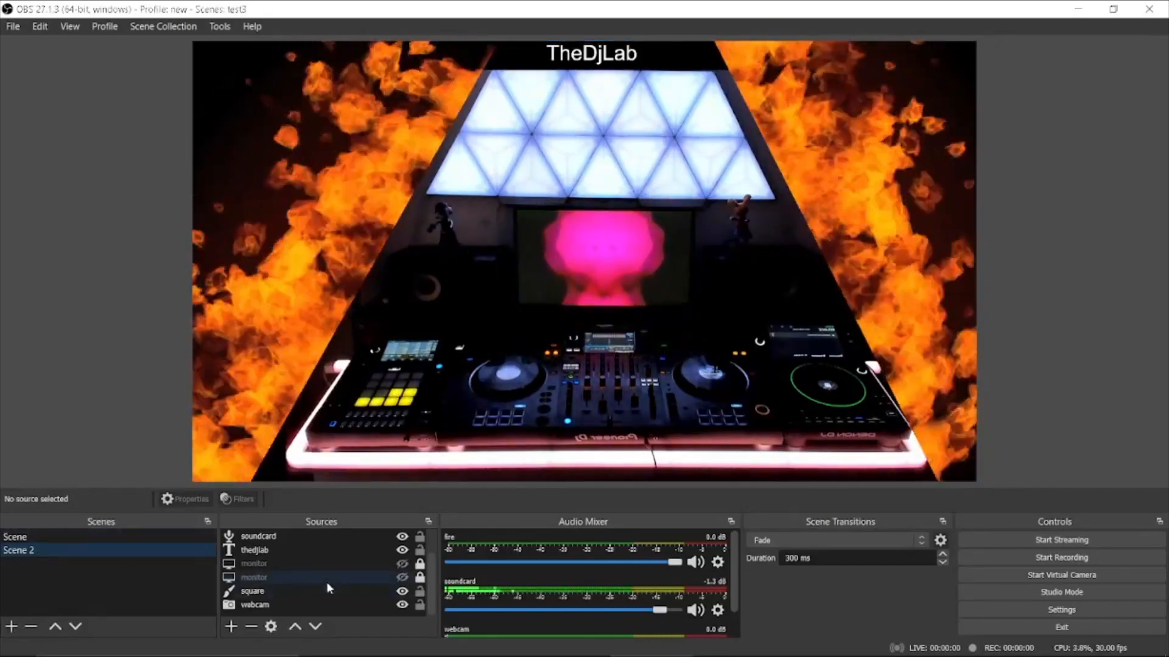
- Hide both fire sources in Scene 2
{"action": "left_click_drag", "start_coordinate": [431, 576], "coordinate": [431, 554]}
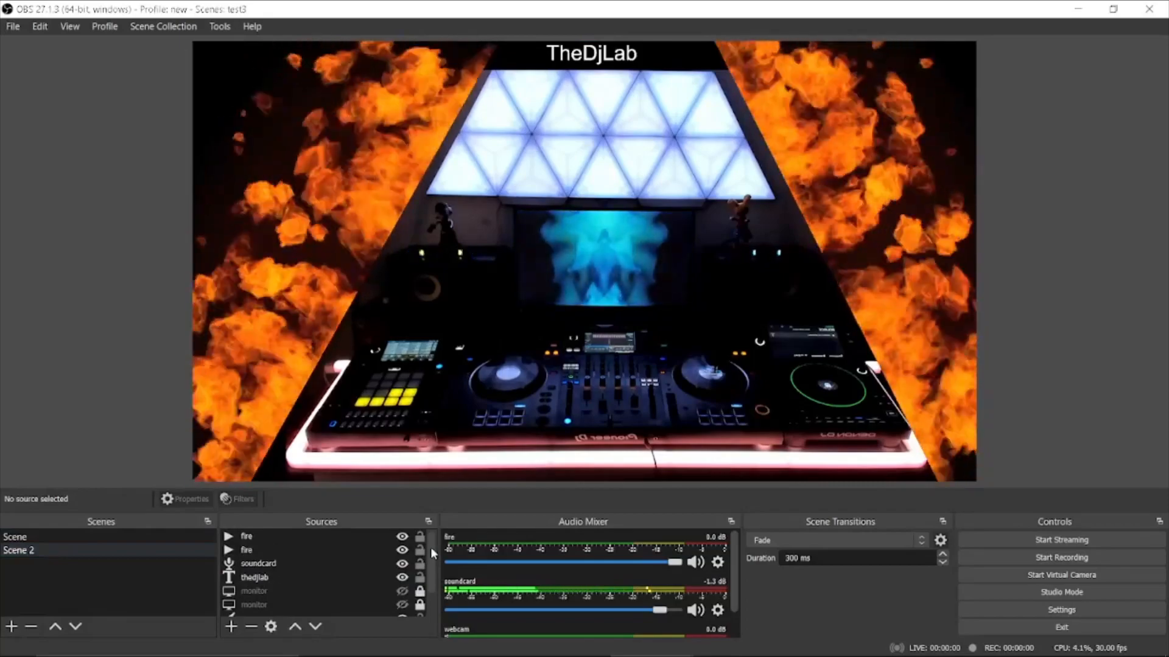
{"action": "left_click", "coordinate": [332, 535]}
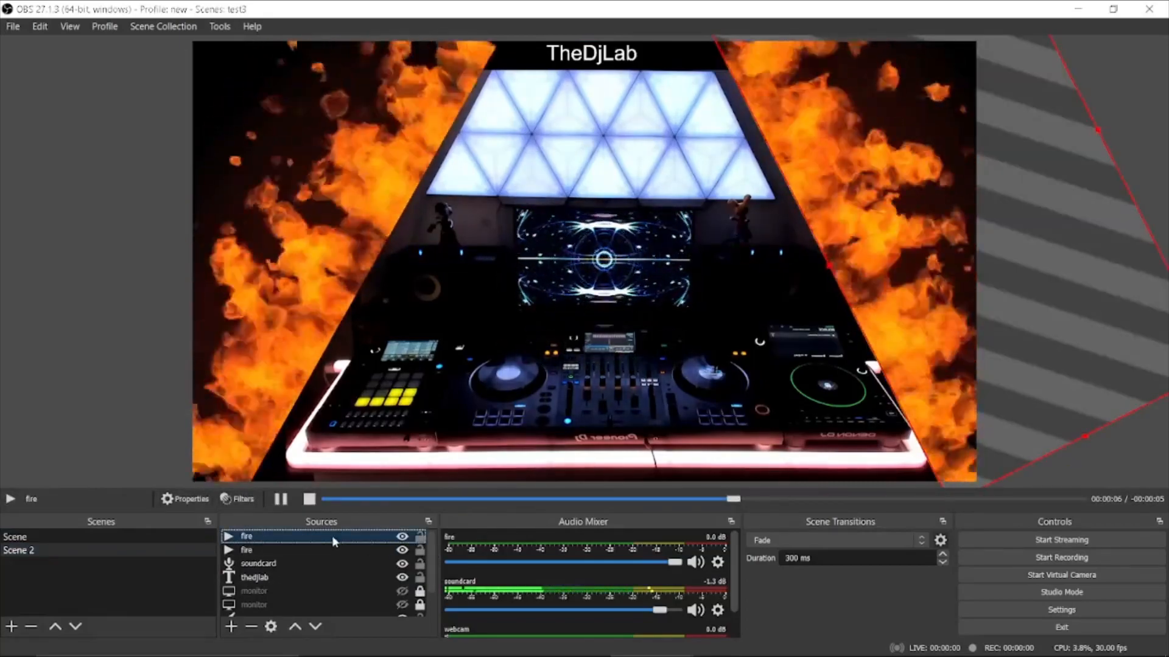
{"action": "right_click", "coordinate": [332, 535]}
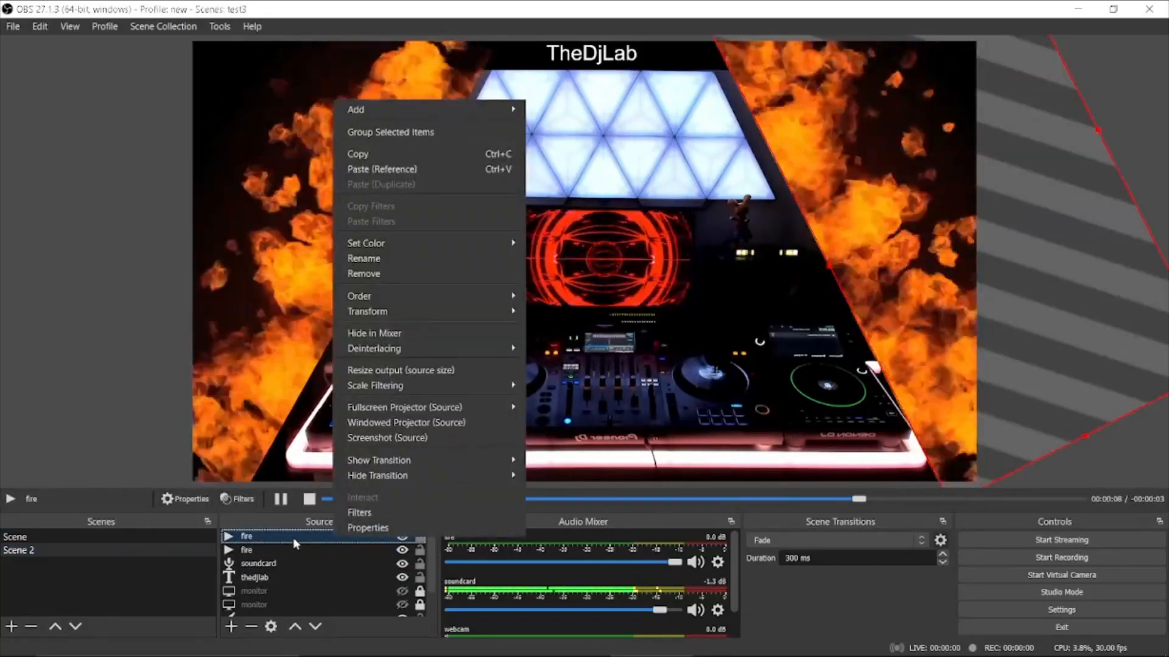
{"action": "left_click", "coordinate": [294, 538]}
{"action": "left_click", "coordinate": [403, 537]}
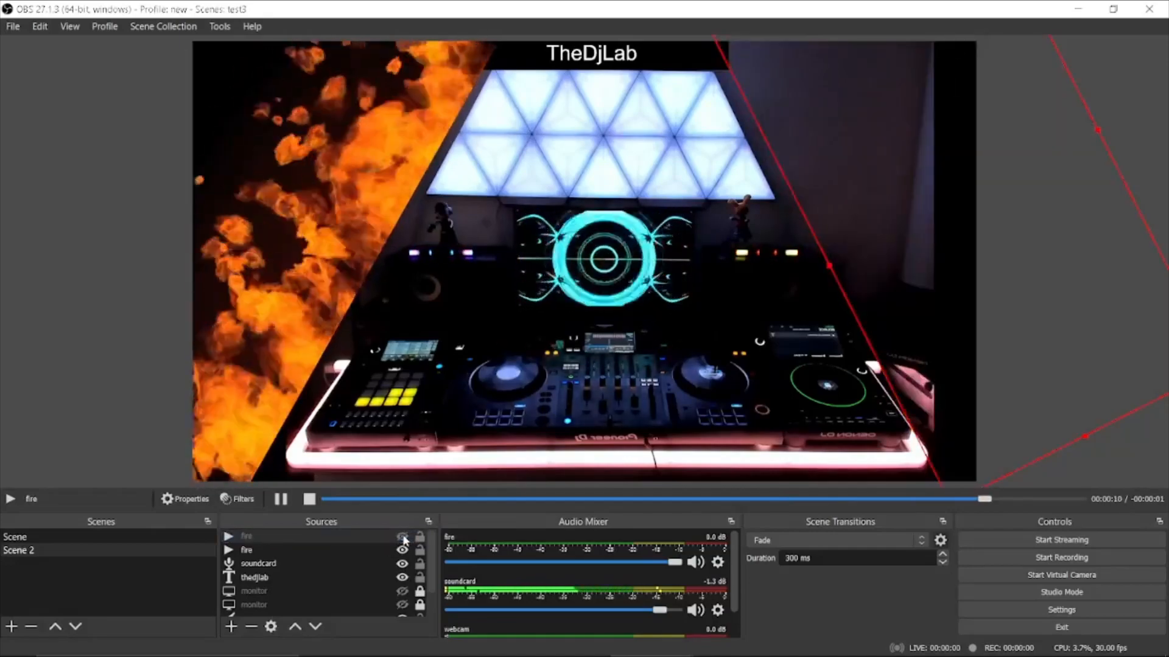
{"action": "left_click", "coordinate": [403, 550]}
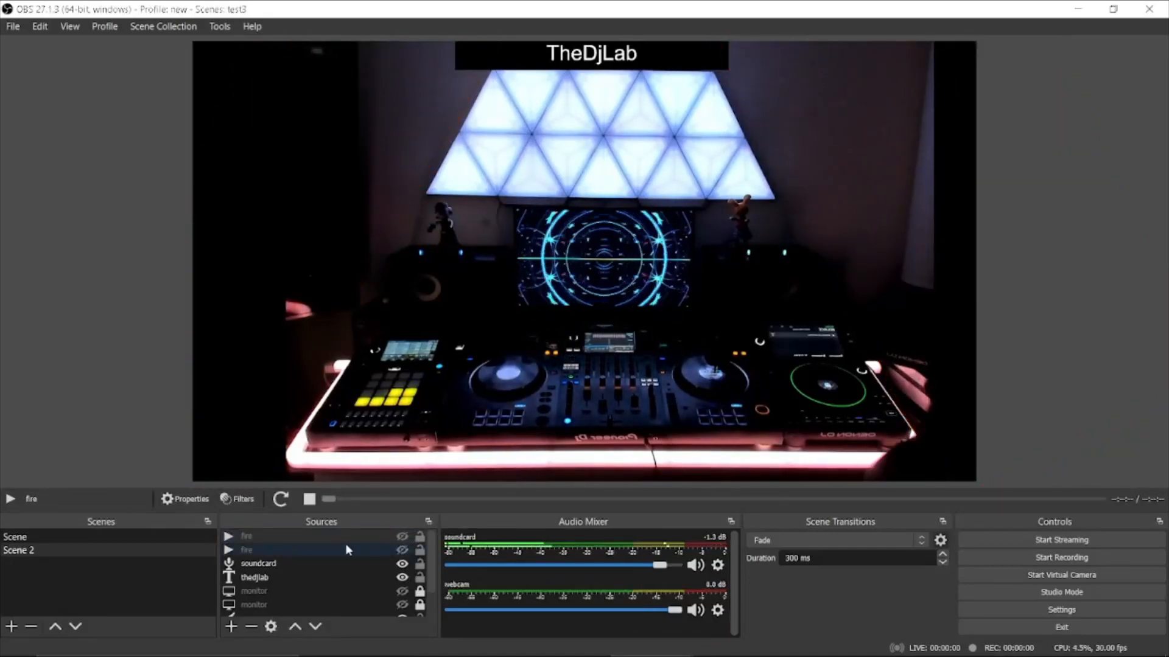
{"action": "left_click", "coordinate": [315, 536]}
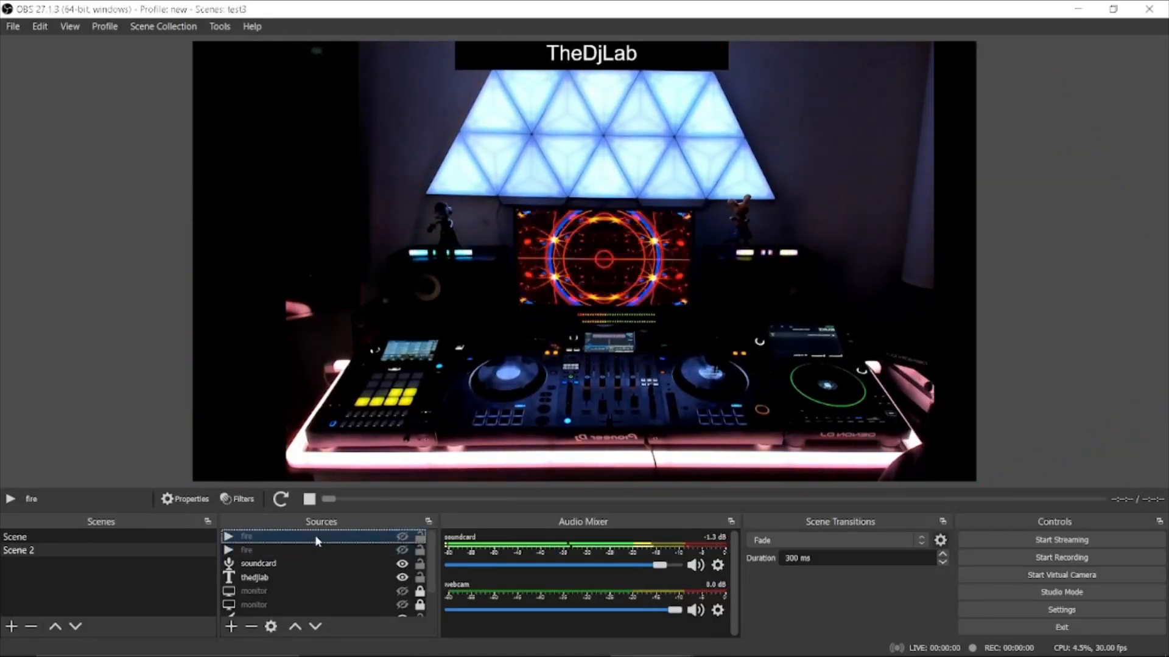
{"action": "right_click", "coordinate": [315, 537]}
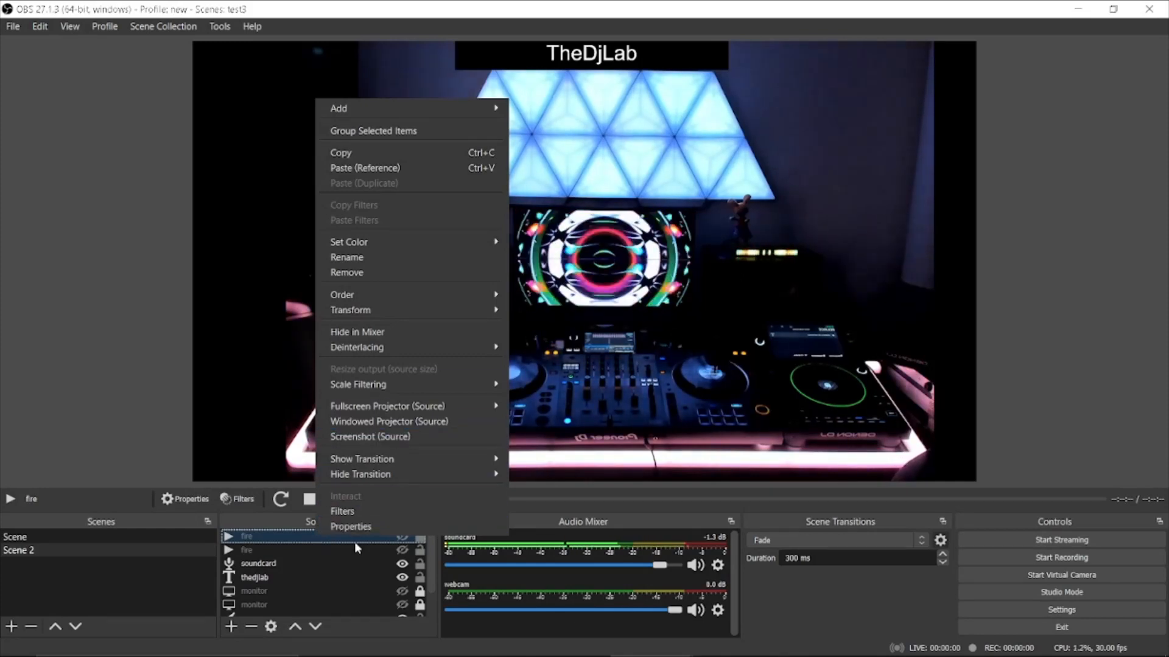
{"action": "left_click", "coordinate": [302, 546]}
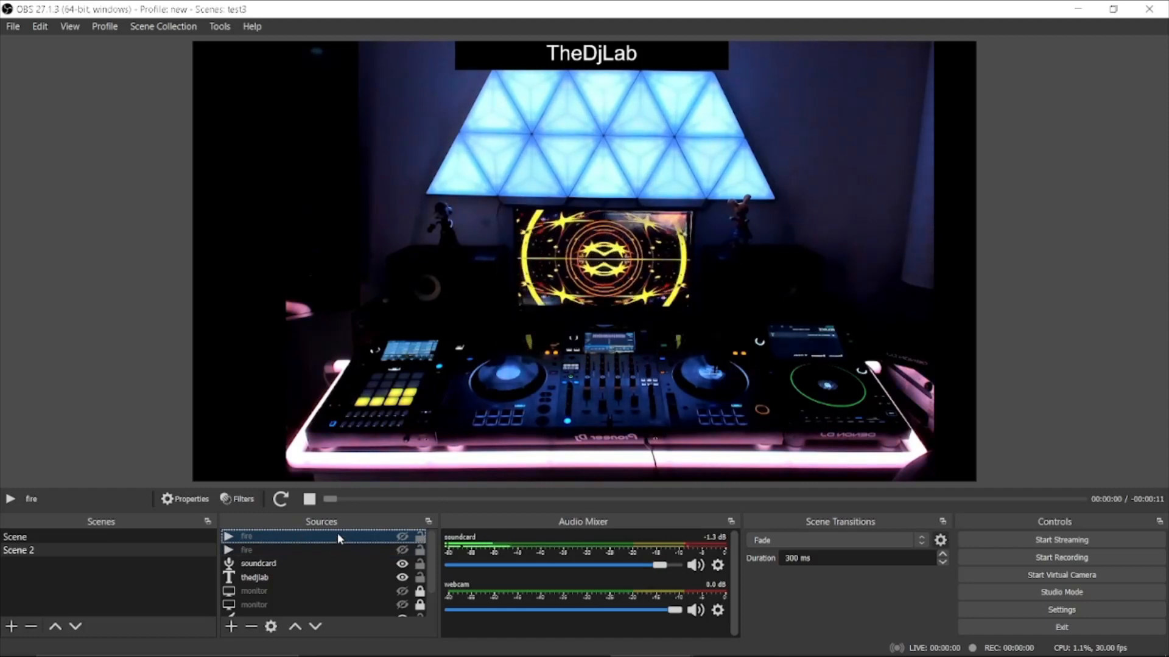
- Add a new media source named space to Scene 2
{"action": "left_click", "coordinate": [228, 629]}
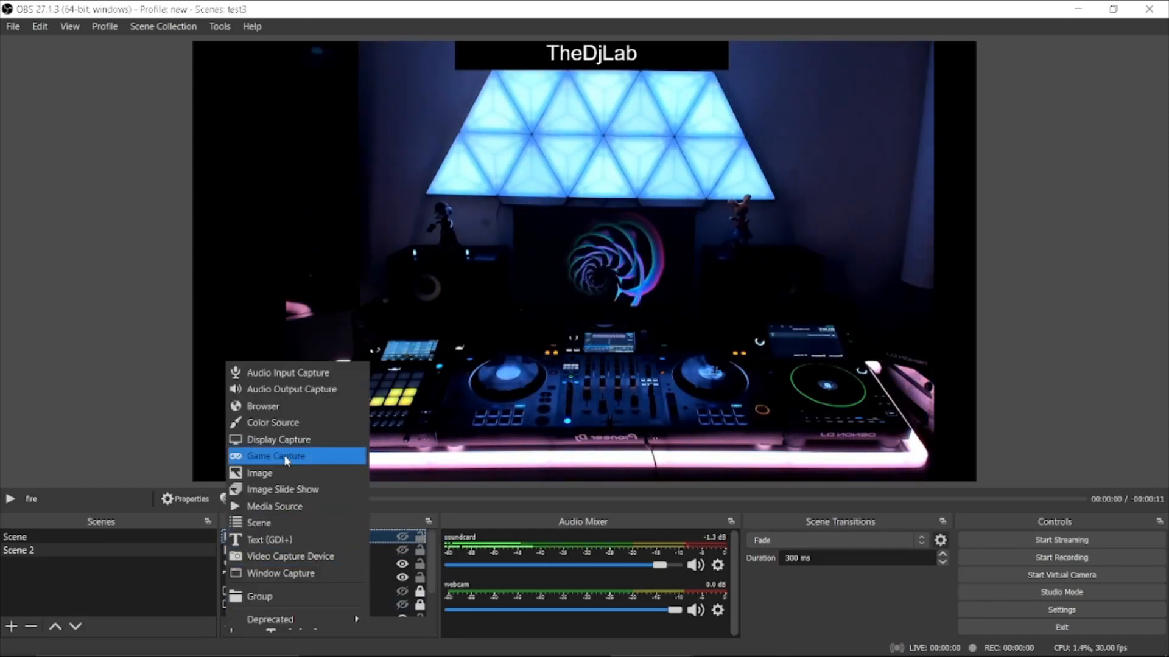
{"action": "left_click", "coordinate": [281, 507]}
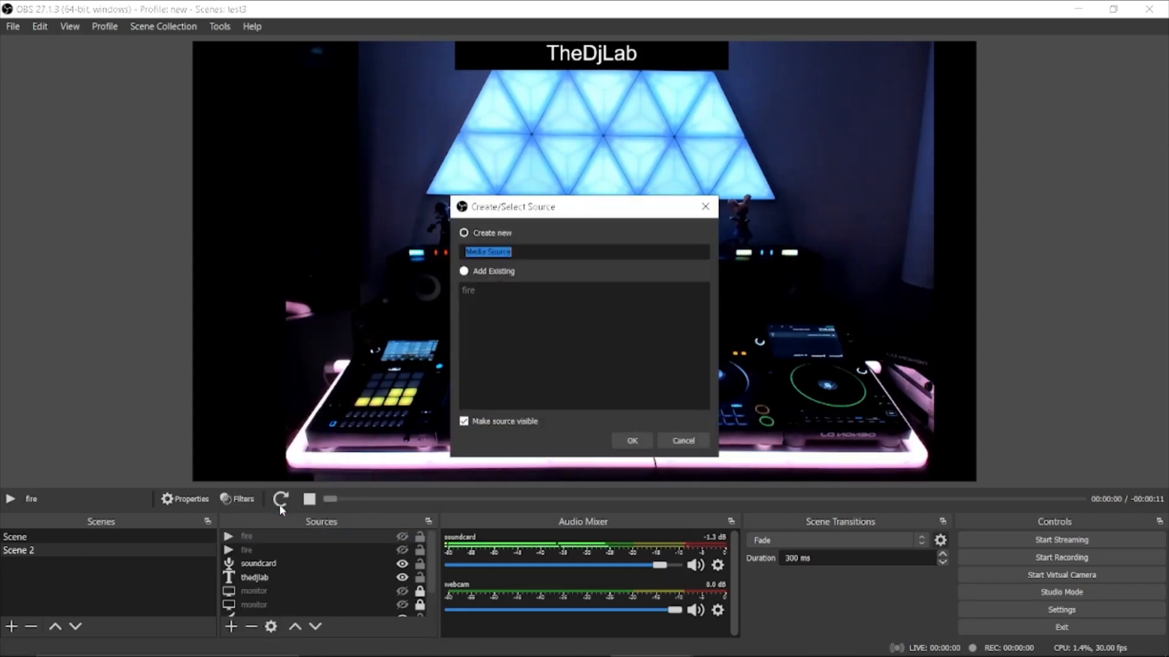
{"action": "left_click", "coordinate": [632, 440]}
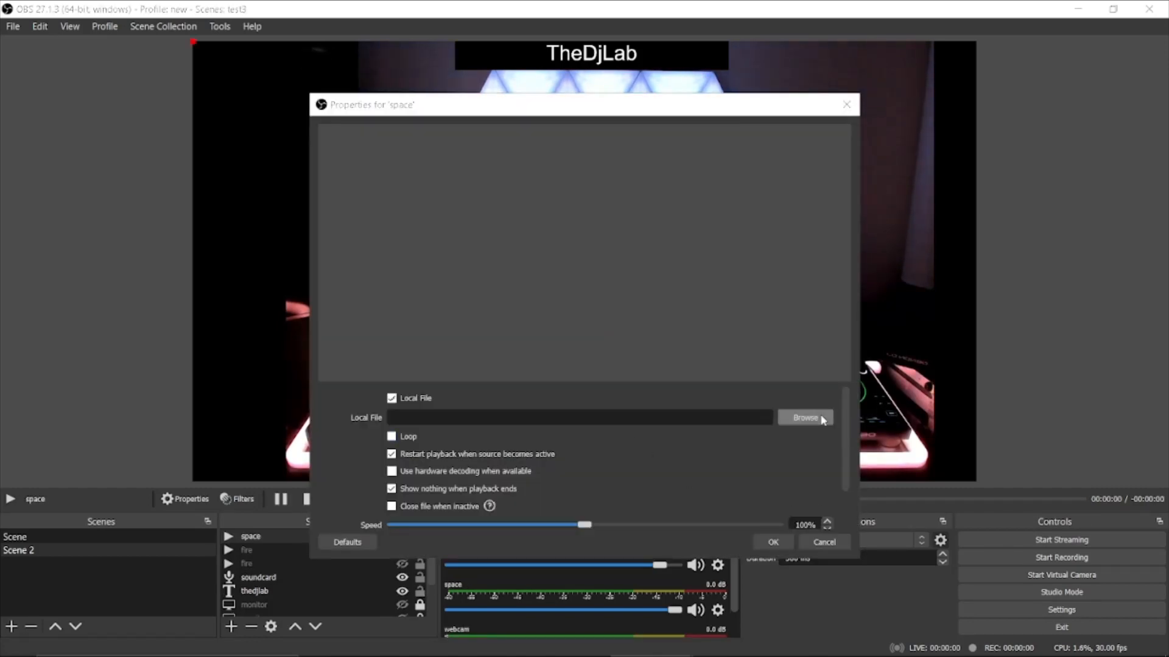
- Load hd1365.mov from the Downloads folder as the space source's local file, with looping enabled
{"action": "left_click", "coordinate": [804, 417]}
{"action": "scroll", "coordinate": [882, 222], "scroll_direction": "down", "scroll_amount": 1}
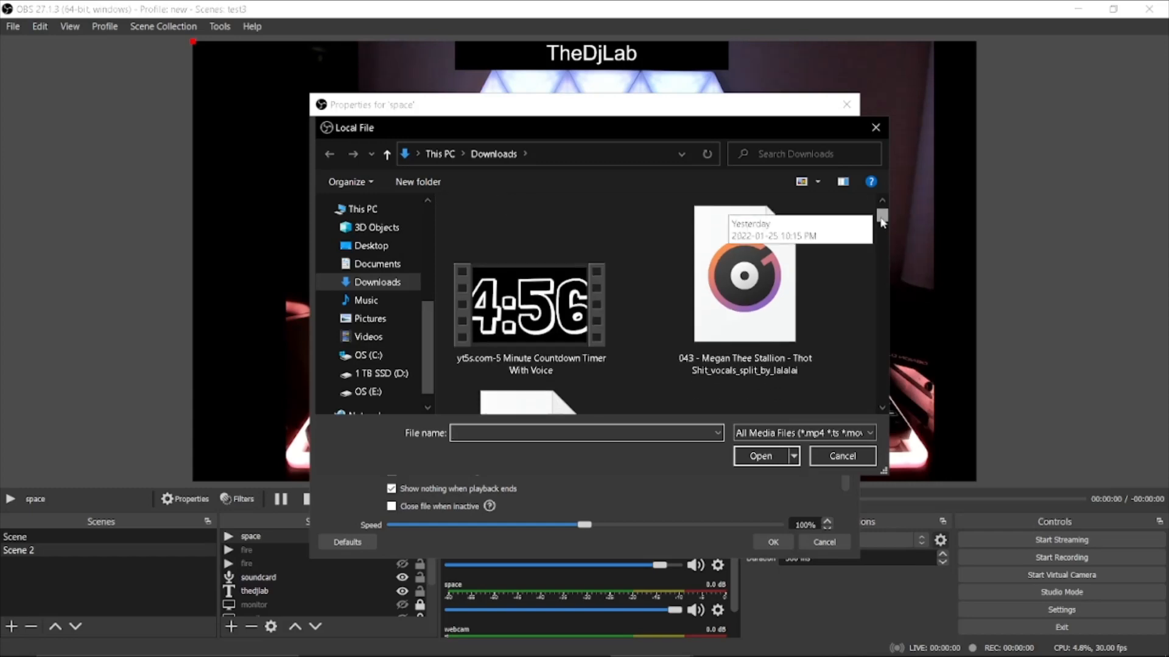
{"action": "left_click_drag", "start_coordinate": [882, 222], "coordinate": [883, 230]}
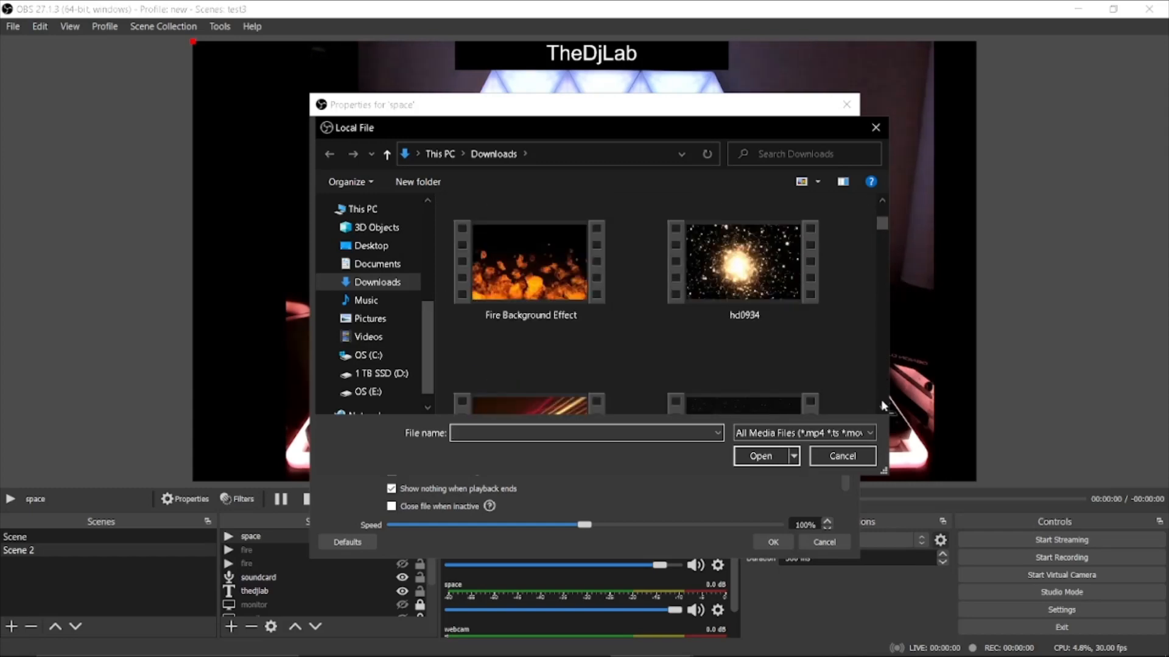
{"action": "scroll", "coordinate": [883, 404], "scroll_direction": "down", "scroll_amount": 1}
{"action": "left_click", "coordinate": [765, 359]}
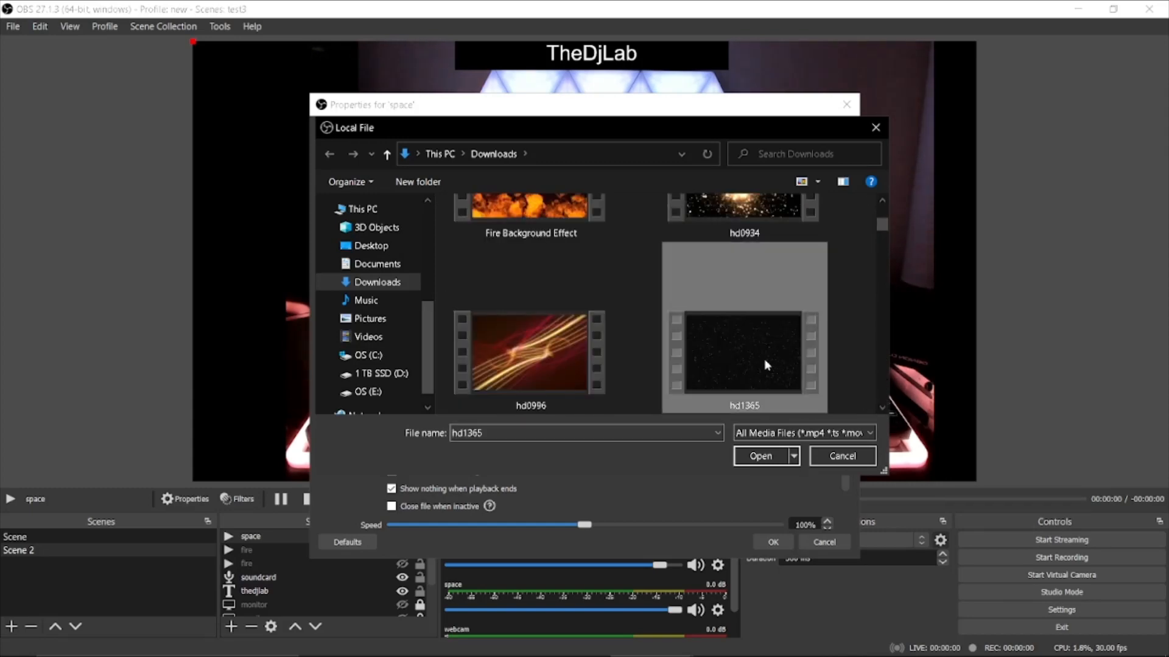
{"action": "double_click", "coordinate": [765, 360]}
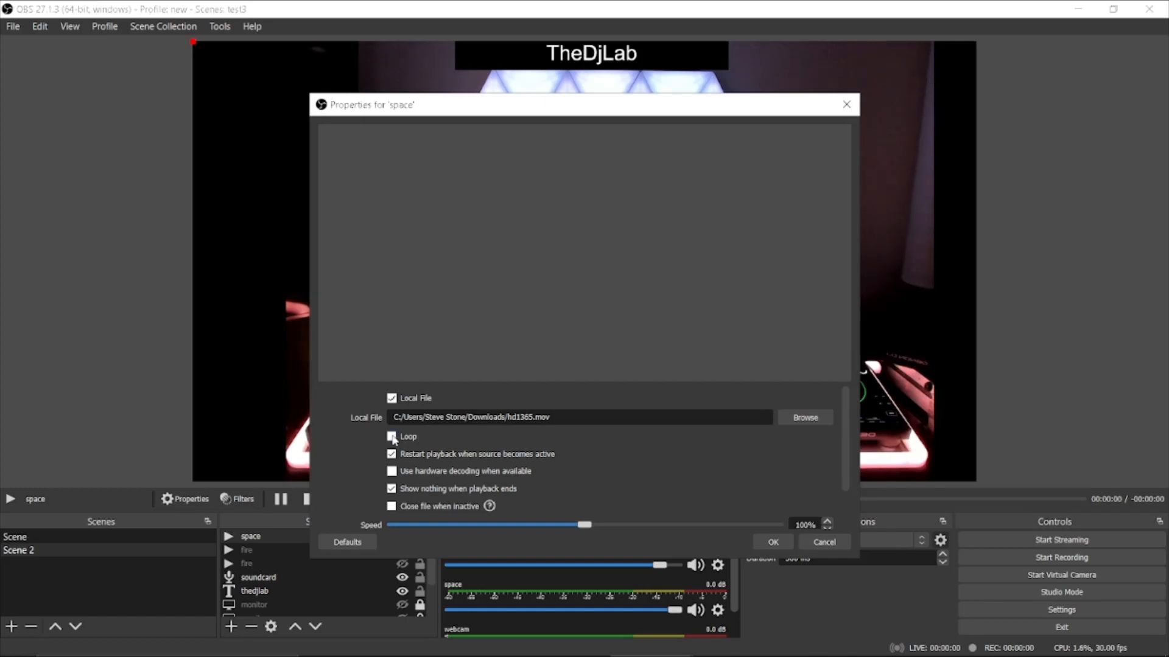
{"action": "left_click", "coordinate": [772, 542]}
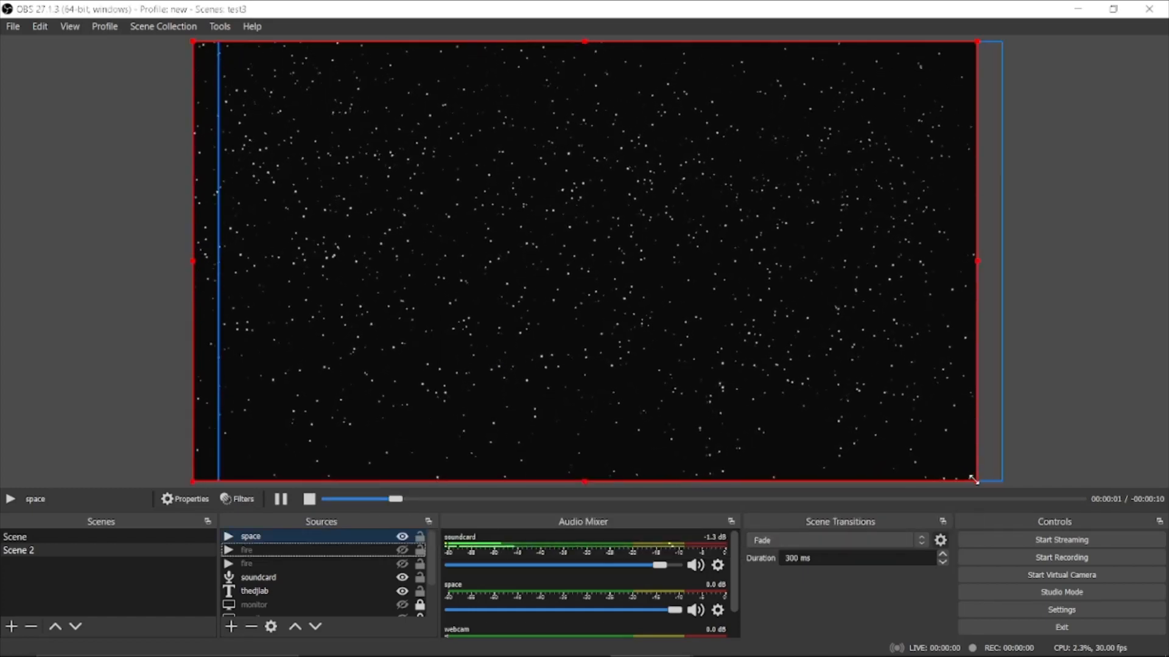
- Shrink the space video to about 1173 × 660 and rotate it to about -58 degrees
{"action": "left_click_drag", "start_coordinate": [973, 479], "coordinate": [672, 239]}
{"action": "right_click", "coordinate": [526, 189]}
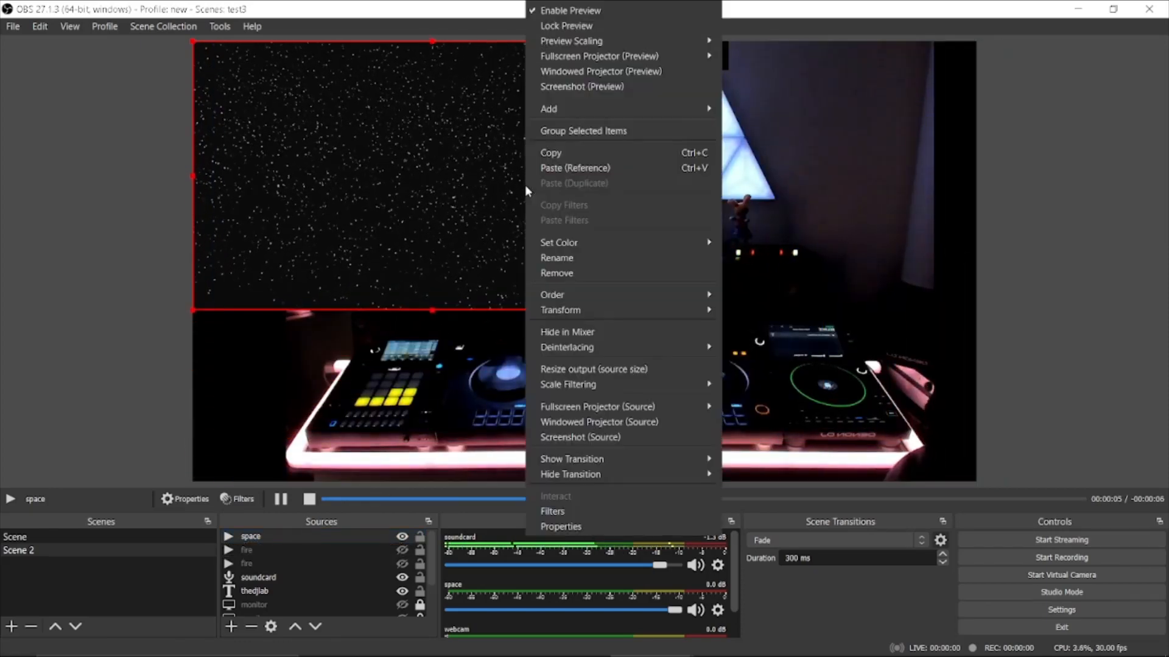
{"action": "mouse_move", "coordinate": [568, 312]}
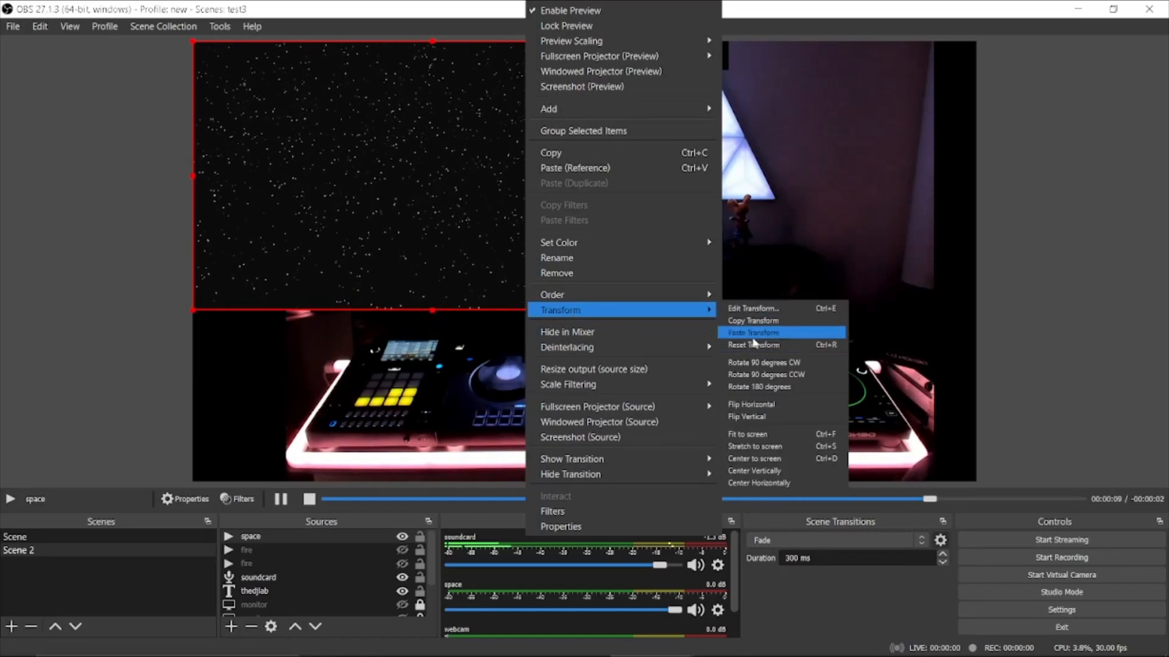
{"action": "left_click", "coordinate": [759, 310]}
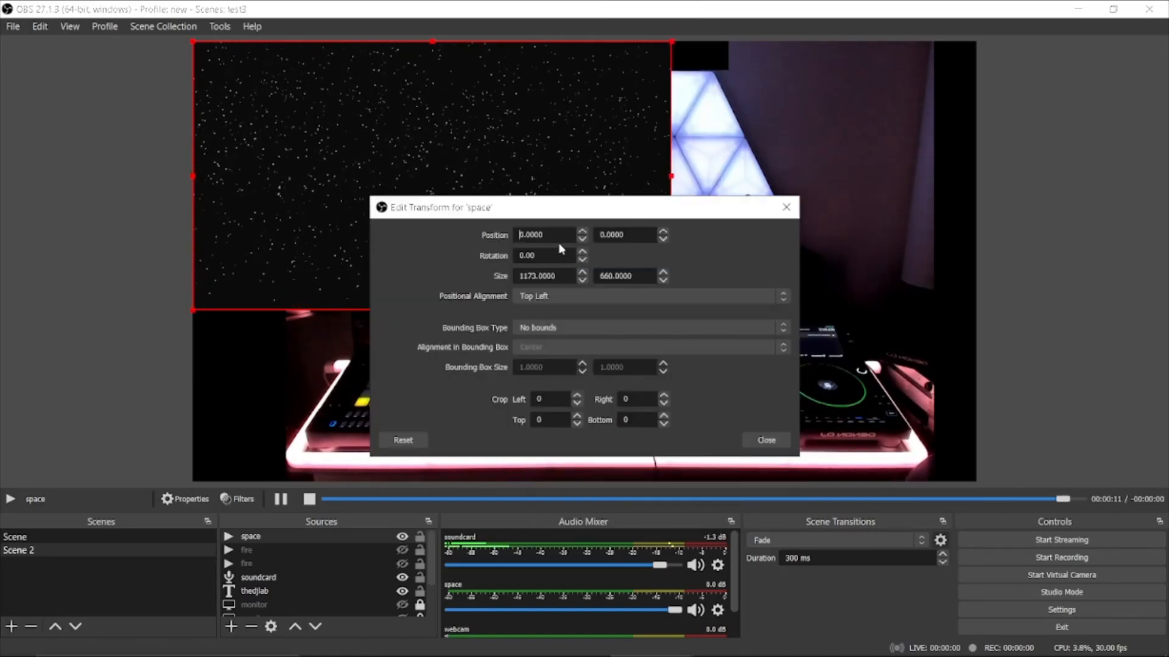
{"action": "scroll", "coordinate": [546, 256], "scroll_direction": "up", "scroll_amount": 20}
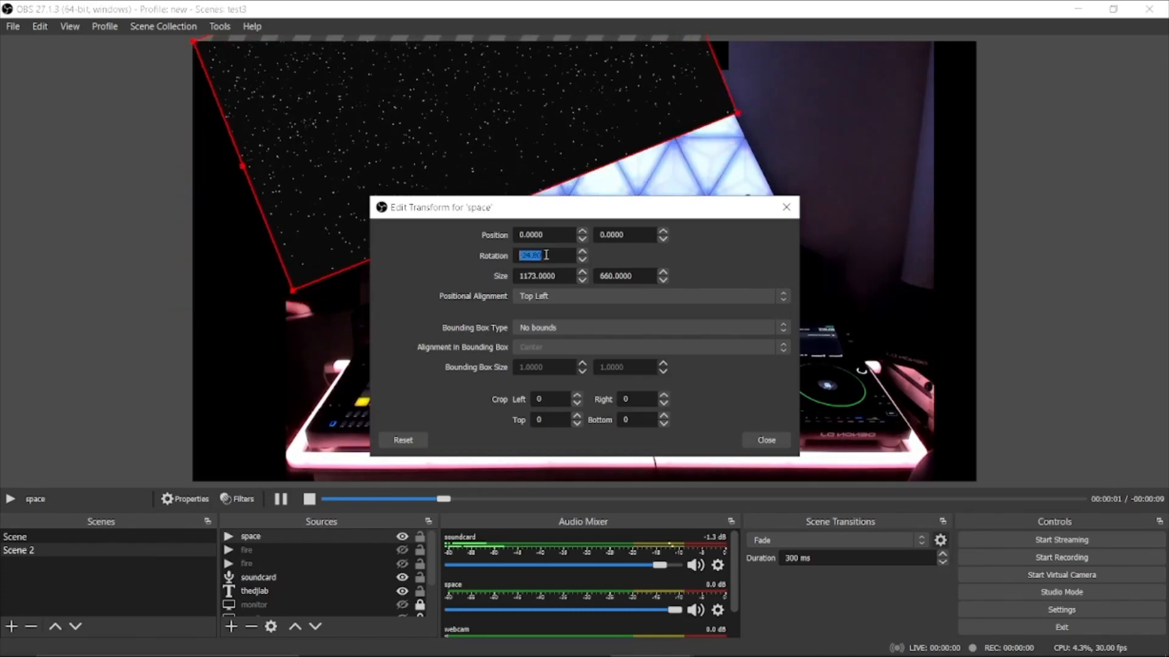
{"action": "scroll", "coordinate": [546, 255], "scroll_direction": "up", "scroll_amount": 5}
{"action": "scroll", "coordinate": [548, 235], "scroll_direction": "down", "scroll_amount": 10}
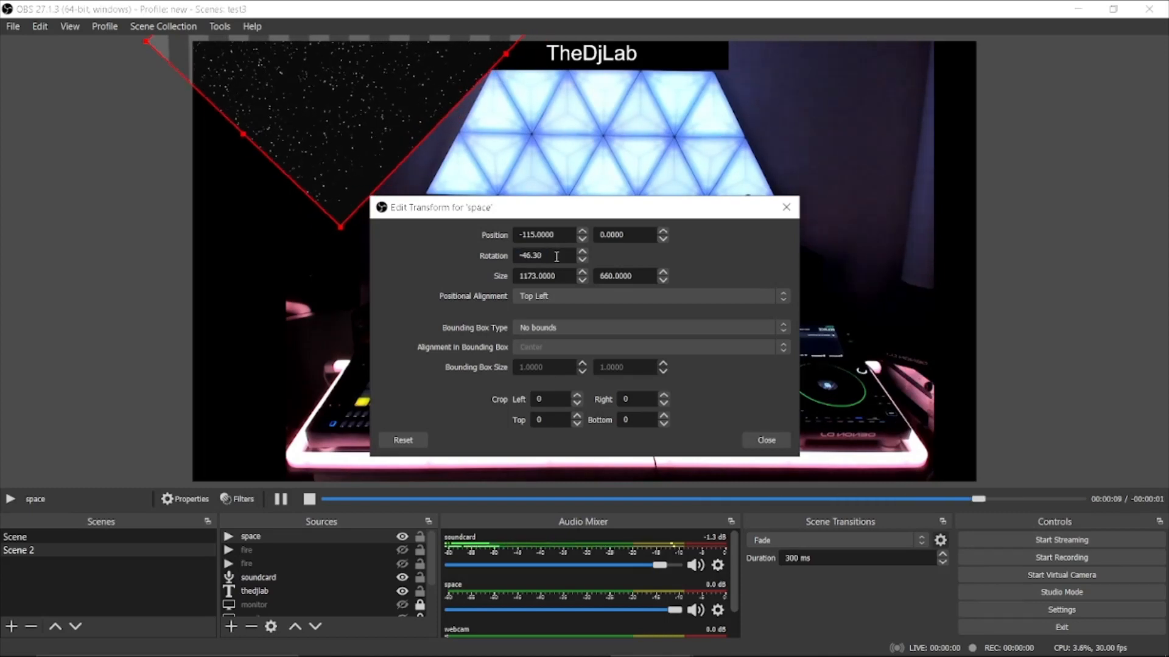
{"action": "scroll", "coordinate": [556, 255], "scroll_direction": "up", "scroll_amount": 3}
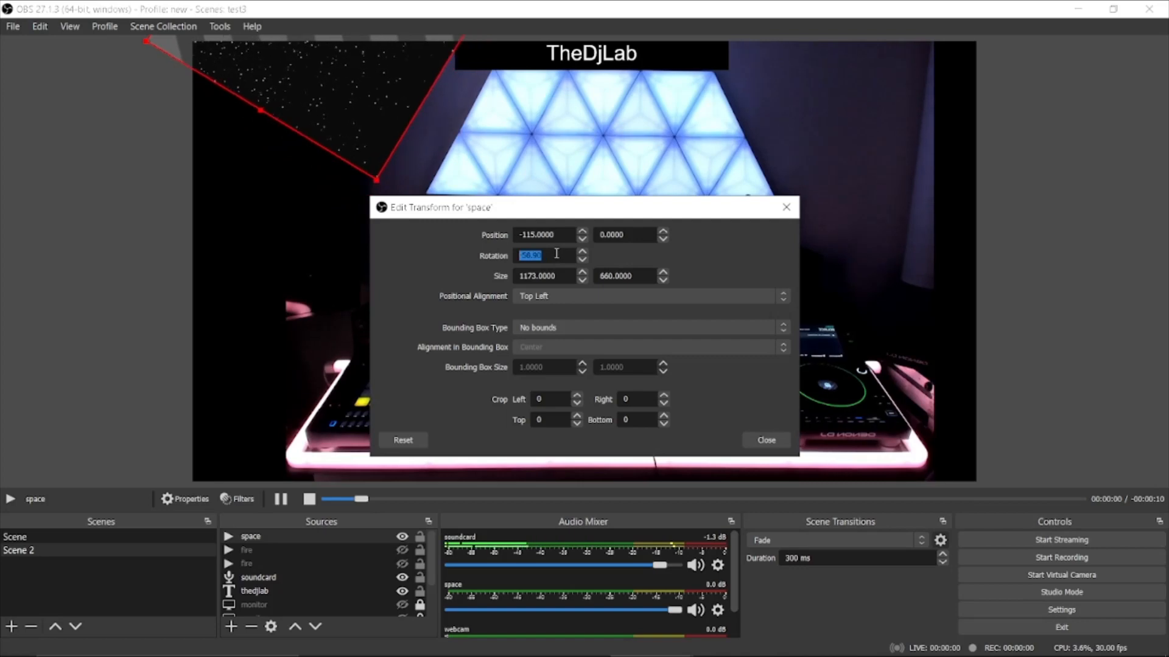
- Reposition the webcam source at about 0, 8 and lock it
{"action": "left_click_drag", "start_coordinate": [359, 99], "coordinate": [332, 99]}
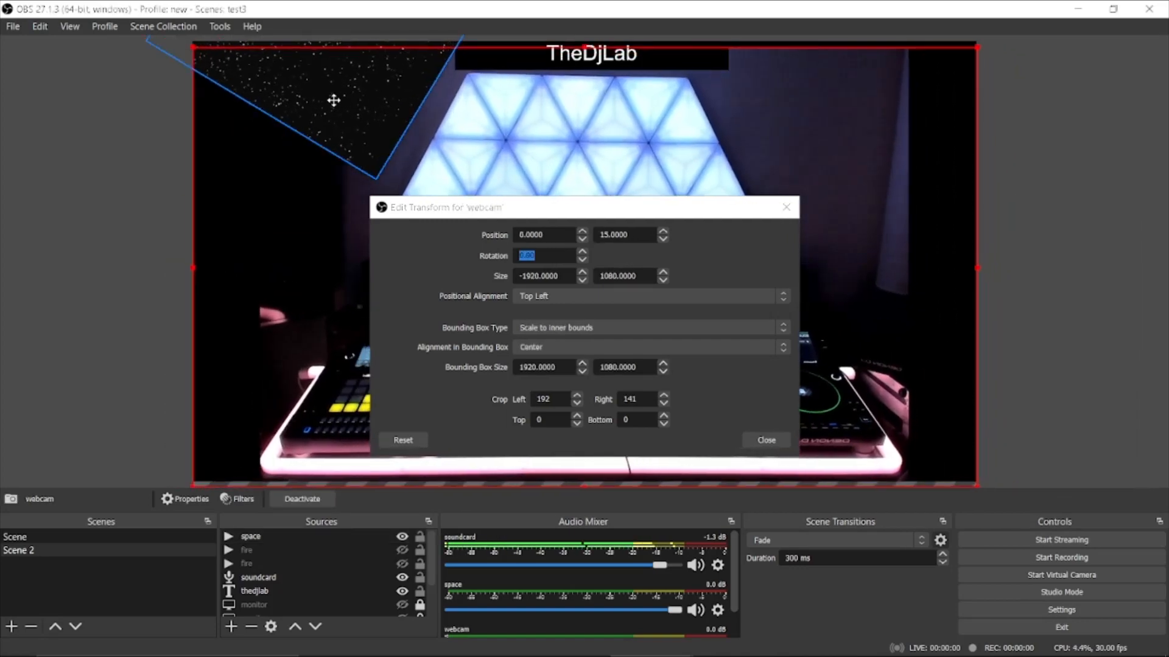
{"action": "scroll", "coordinate": [348, 577], "scroll_direction": "down", "scroll_amount": 1}
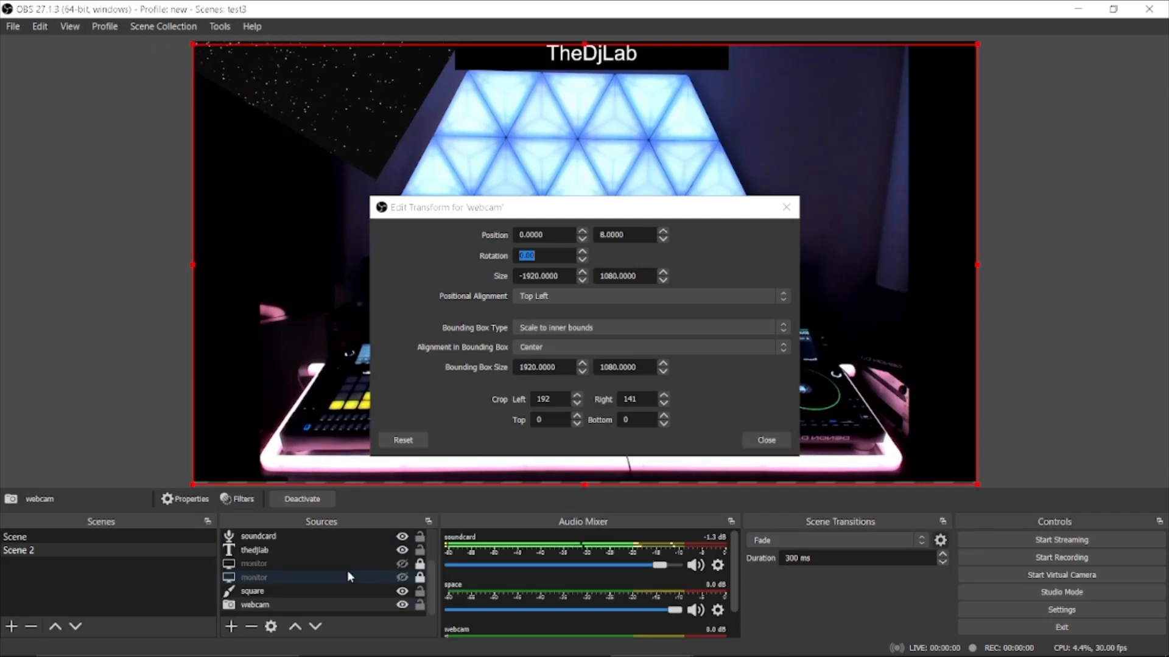
{"action": "left_click", "coordinate": [420, 605]}
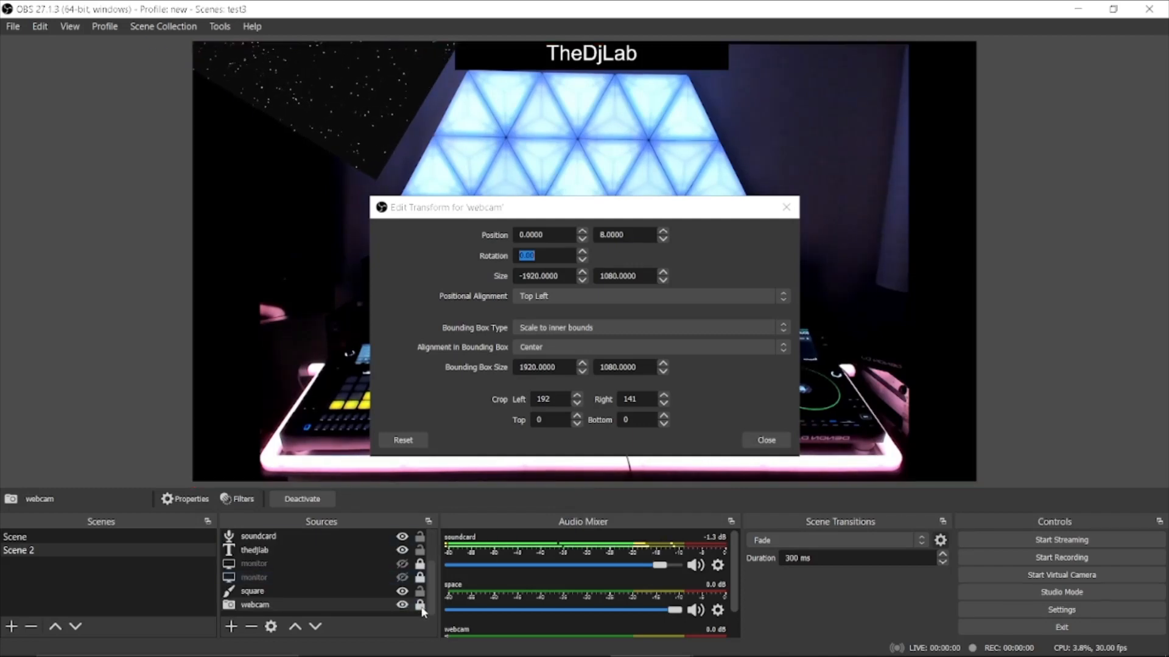
- Enlarge the space video to about 1451 × 816 and move it over the left side of the DJ setup, at about -695, 717
{"action": "left_click_drag", "start_coordinate": [366, 125], "coordinate": [176, 463]}
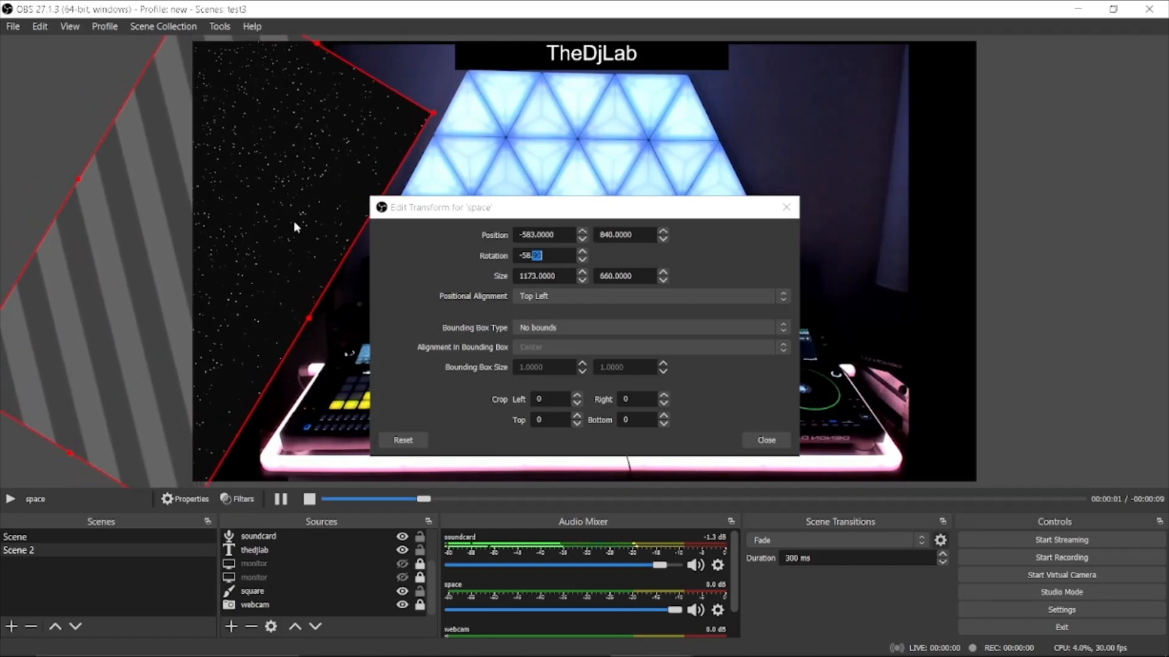
{"action": "left_click_drag", "start_coordinate": [315, 42], "coordinate": [464, 1]}
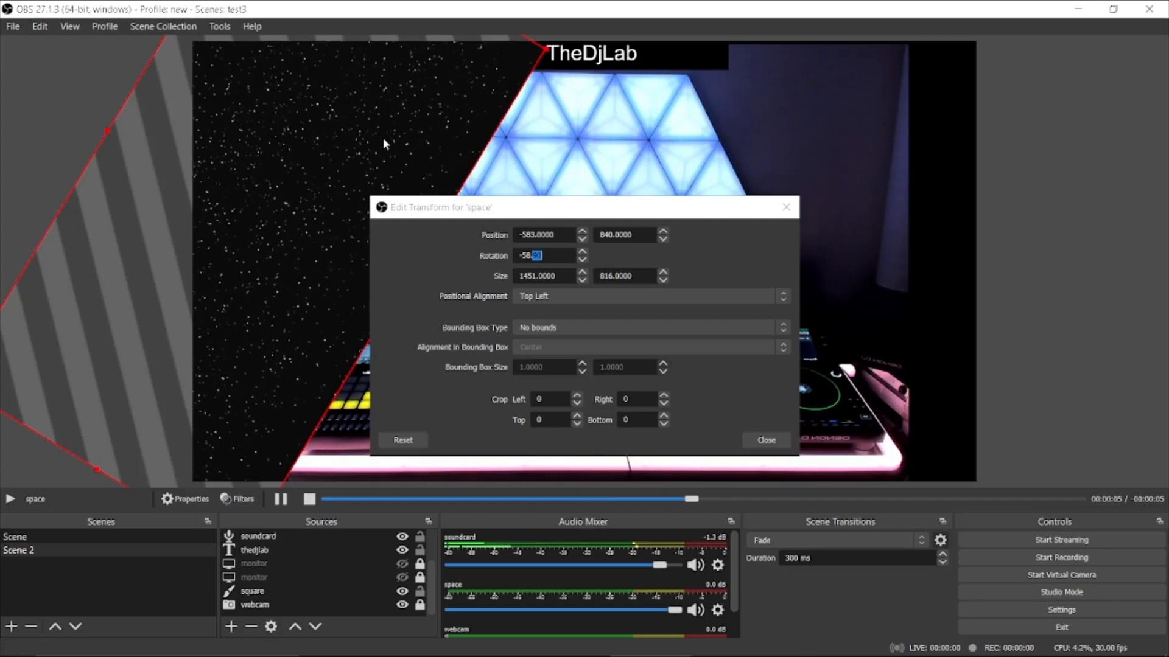
{"action": "left_click_drag", "start_coordinate": [383, 143], "coordinate": [338, 85]}
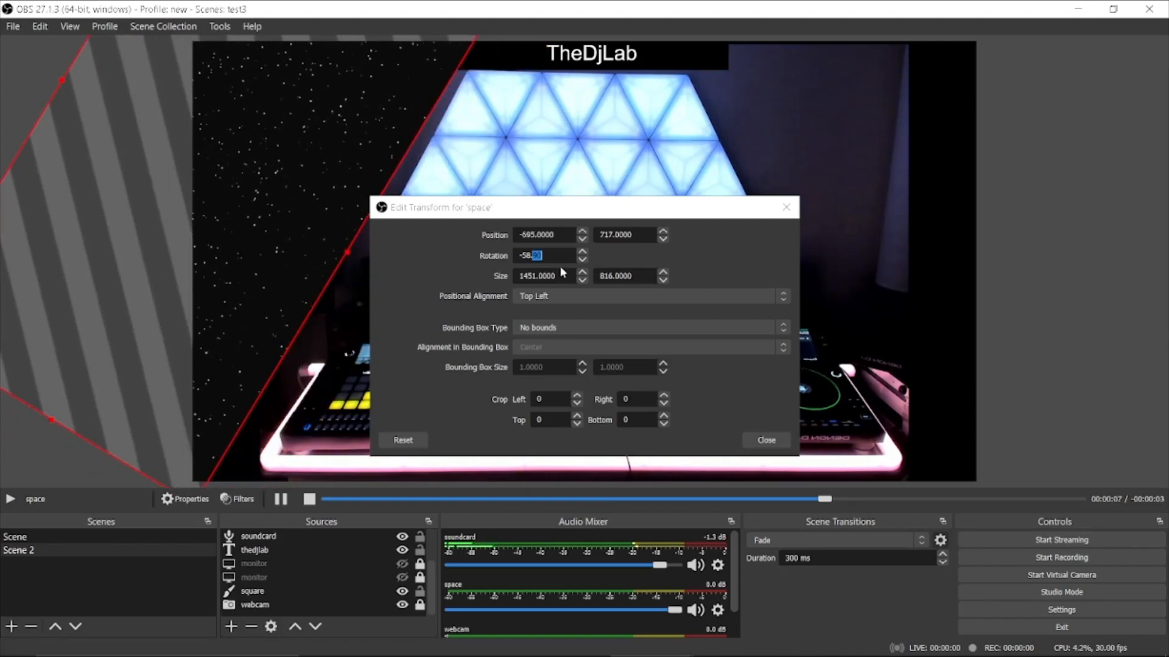
- Set the space video's rotation to -61.20 degrees and reposition it at about -643, 743, against the left edge of the light panels
{"action": "scroll", "coordinate": [559, 259], "scroll_direction": "down", "scroll_amount": 20}
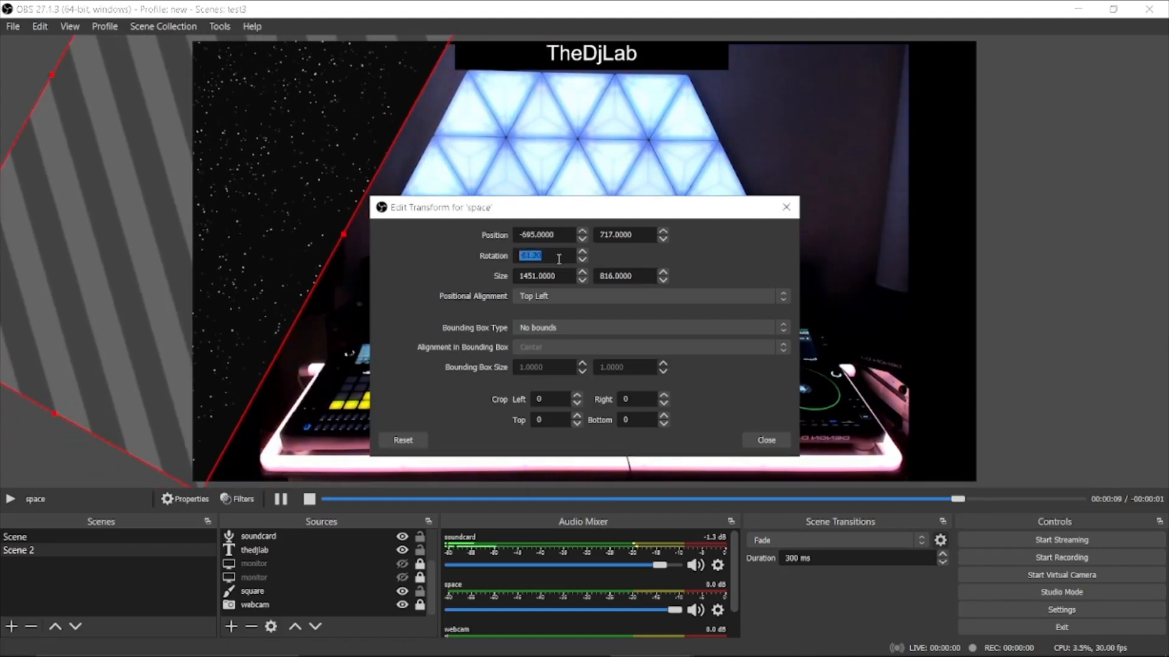
{"action": "left_click_drag", "start_coordinate": [295, 190], "coordinate": [312, 194]}
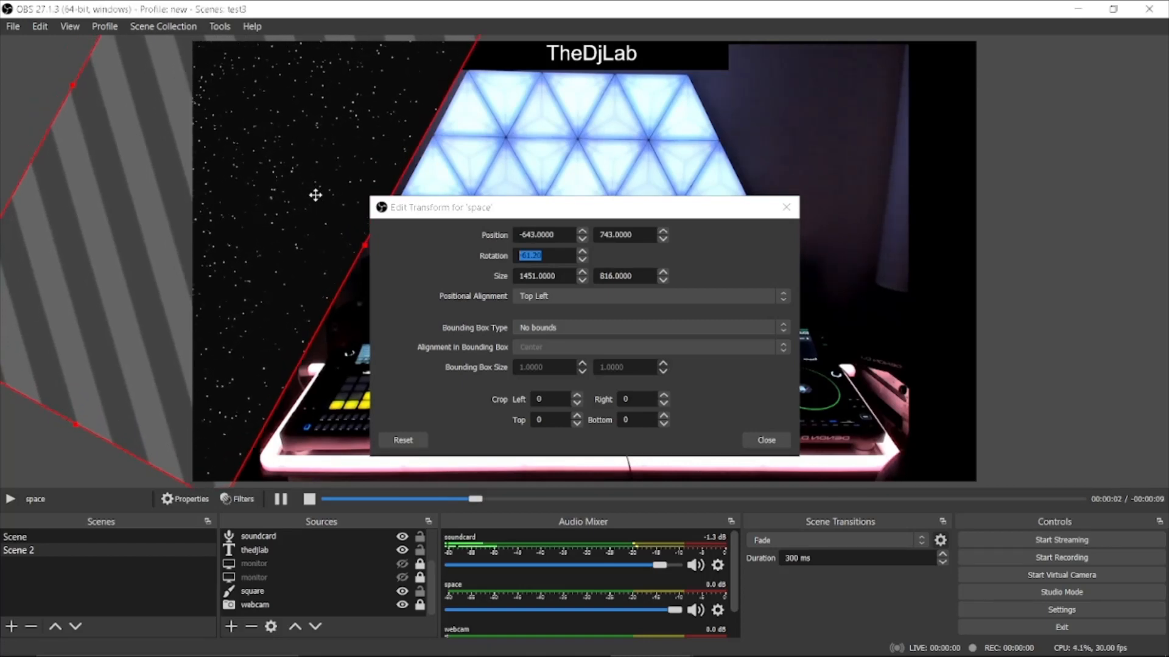
{"action": "left_click", "coordinate": [766, 440]}
- Copy the space source and paste it as a reference in Scene 2
{"action": "right_click", "coordinate": [273, 187]}
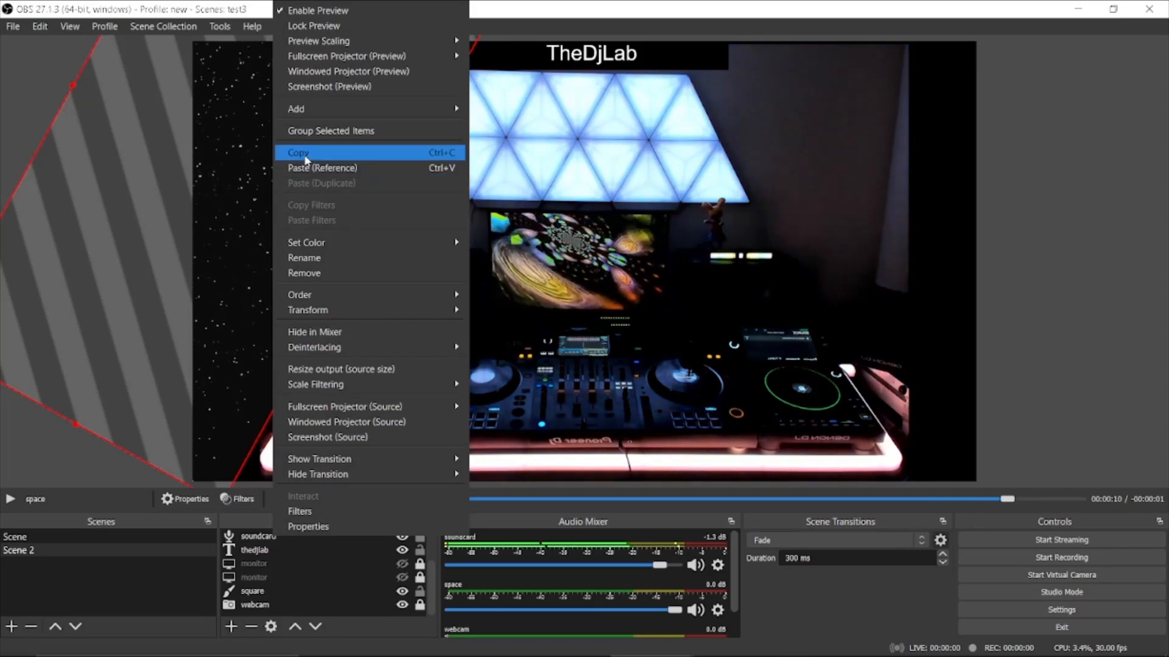
{"action": "left_click", "coordinate": [306, 160]}
{"action": "right_click", "coordinate": [298, 178]}
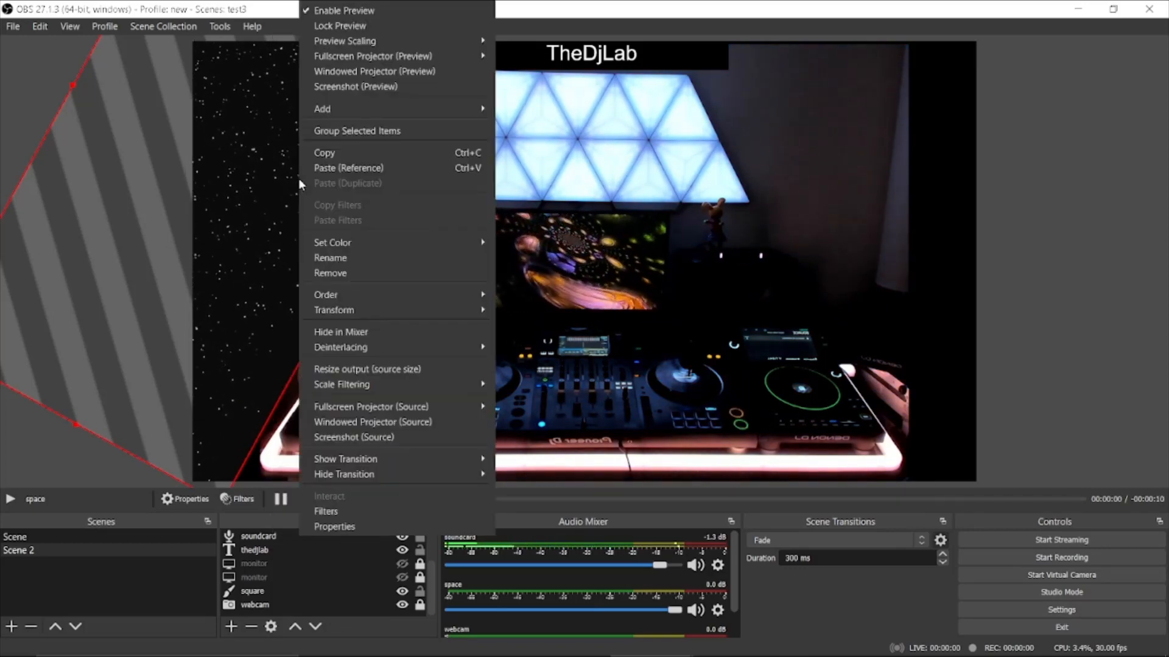
{"action": "left_click", "coordinate": [333, 170]}
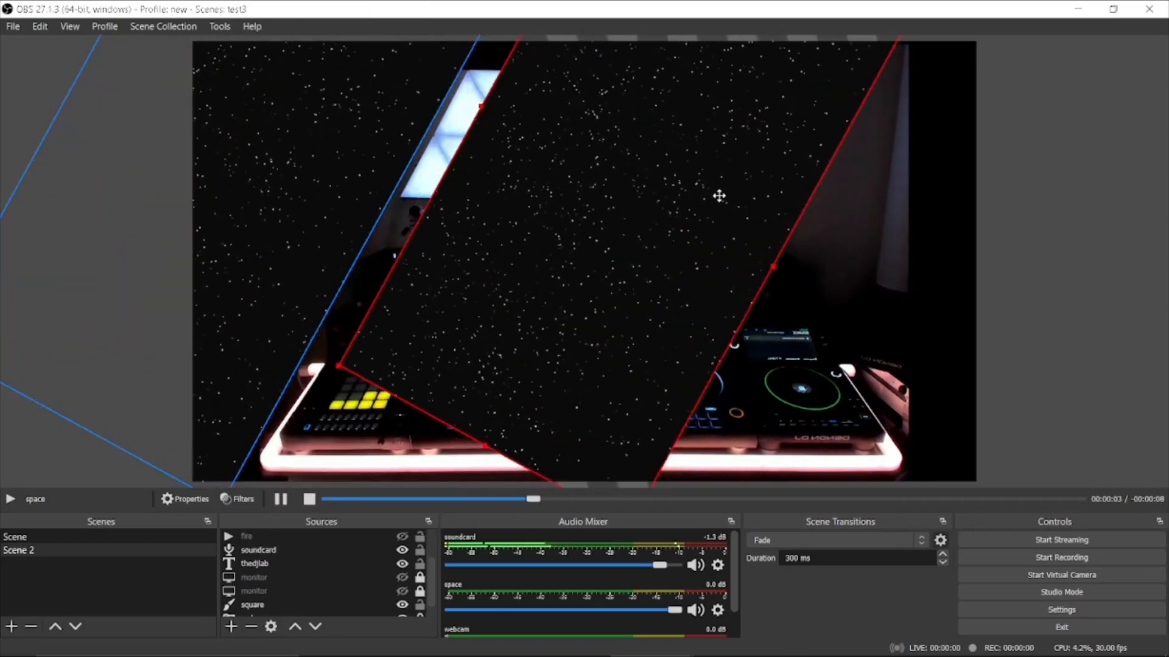
- Move the pasted space video to about 549, 333 and rotate it in the opposite direction to about 47 degrees
{"action": "right_click", "coordinate": [627, 344]}
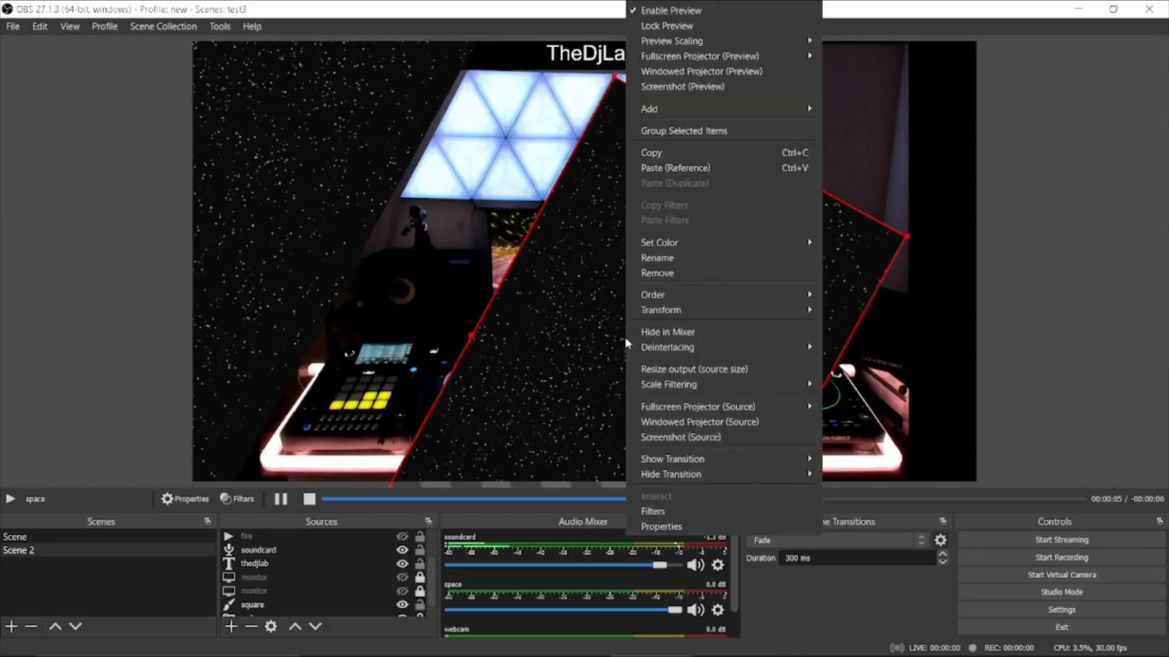
{"action": "mouse_move", "coordinate": [705, 311]}
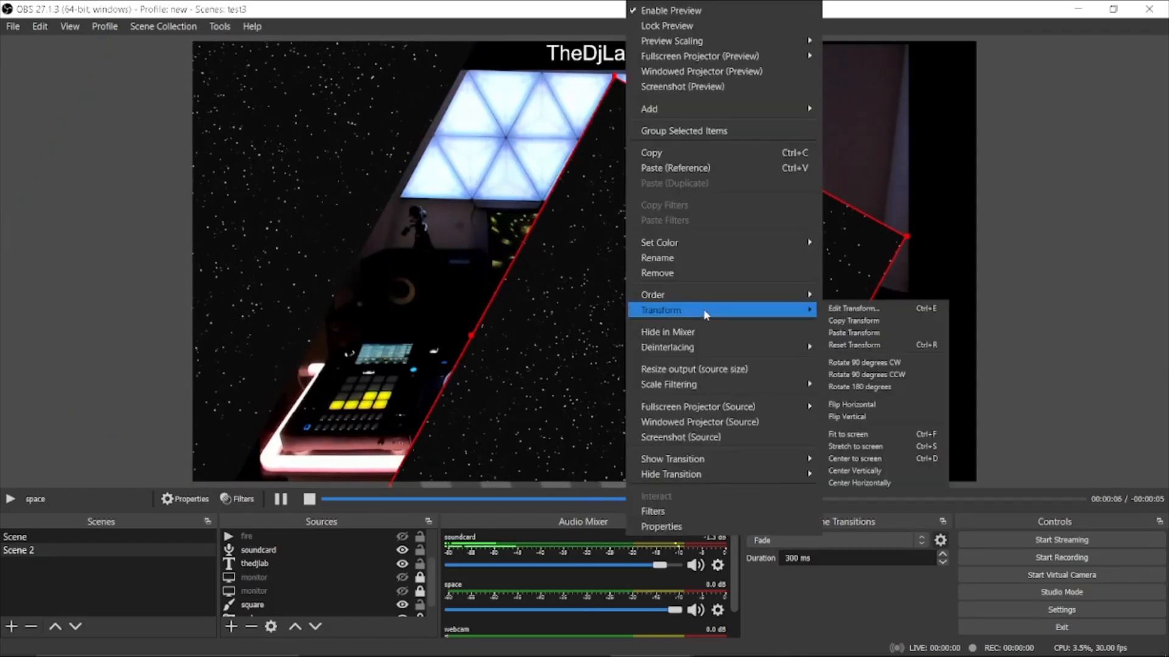
{"action": "left_click", "coordinate": [848, 308]}
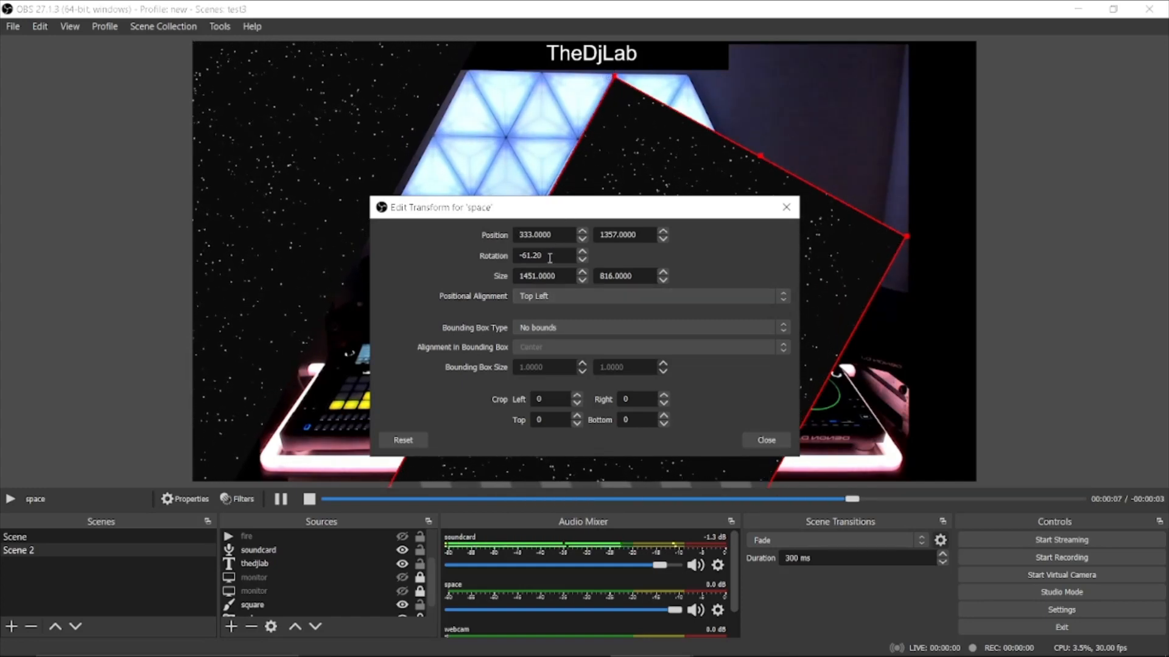
{"action": "scroll", "coordinate": [550, 258], "scroll_direction": "up", "scroll_amount": 20}
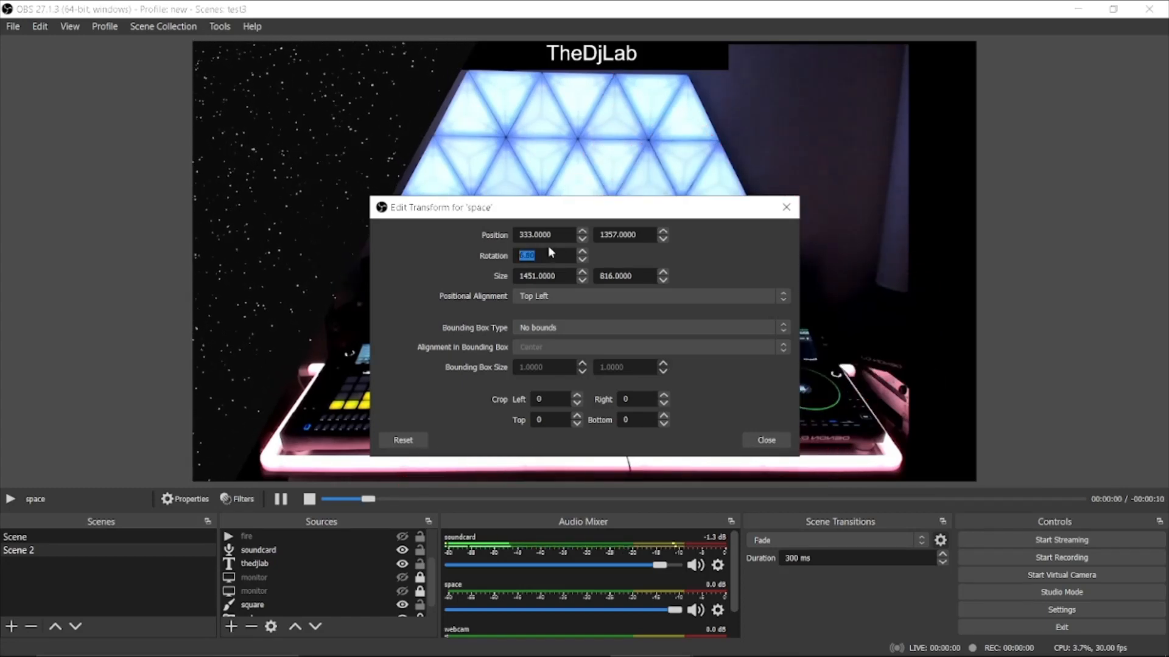
{"action": "left_click", "coordinate": [545, 256]}
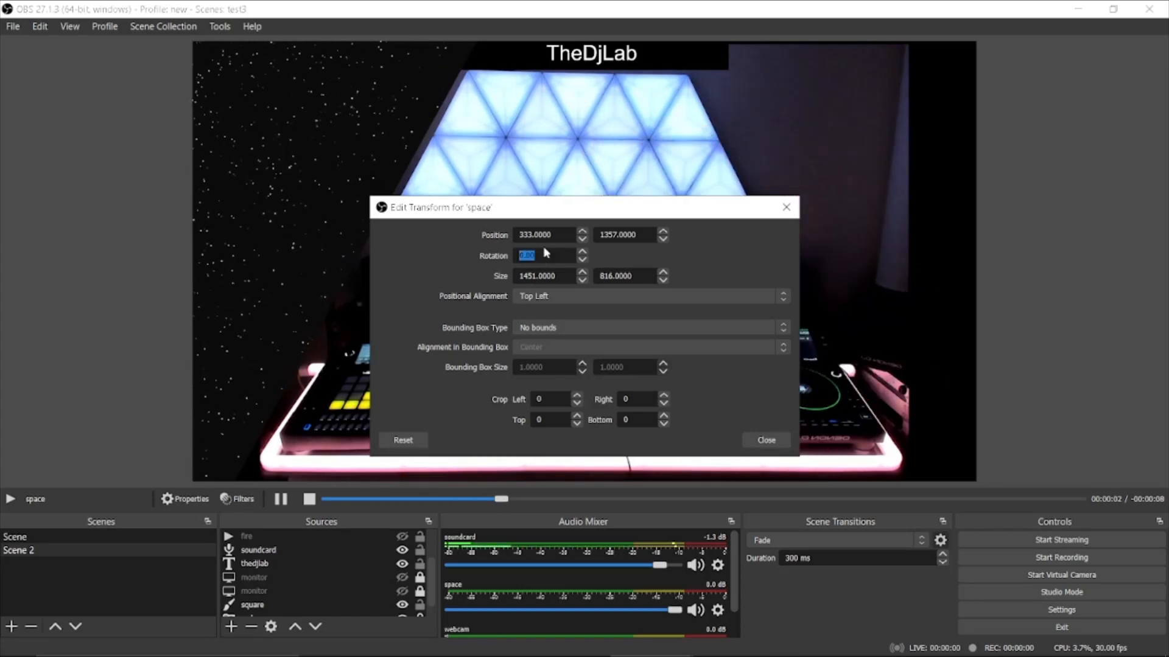
{"action": "left_click", "coordinate": [550, 253]}
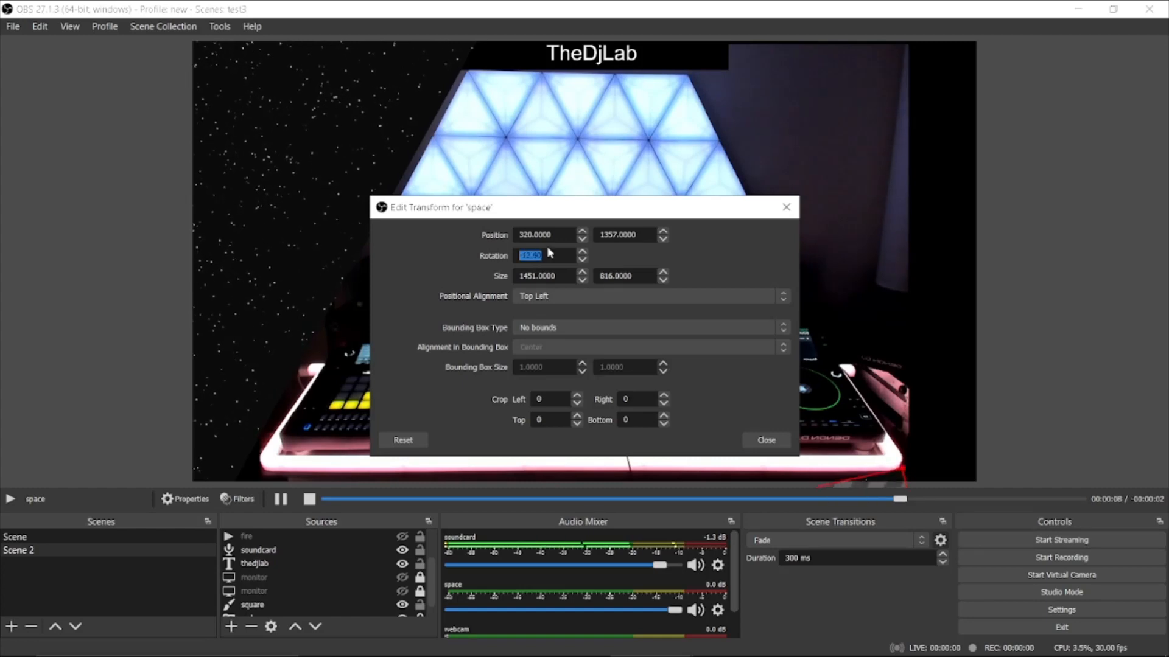
{"action": "scroll", "coordinate": [550, 254], "scroll_direction": "down", "scroll_amount": 20}
{"action": "left_click_drag", "start_coordinate": [851, 463], "coordinate": [945, 44]}
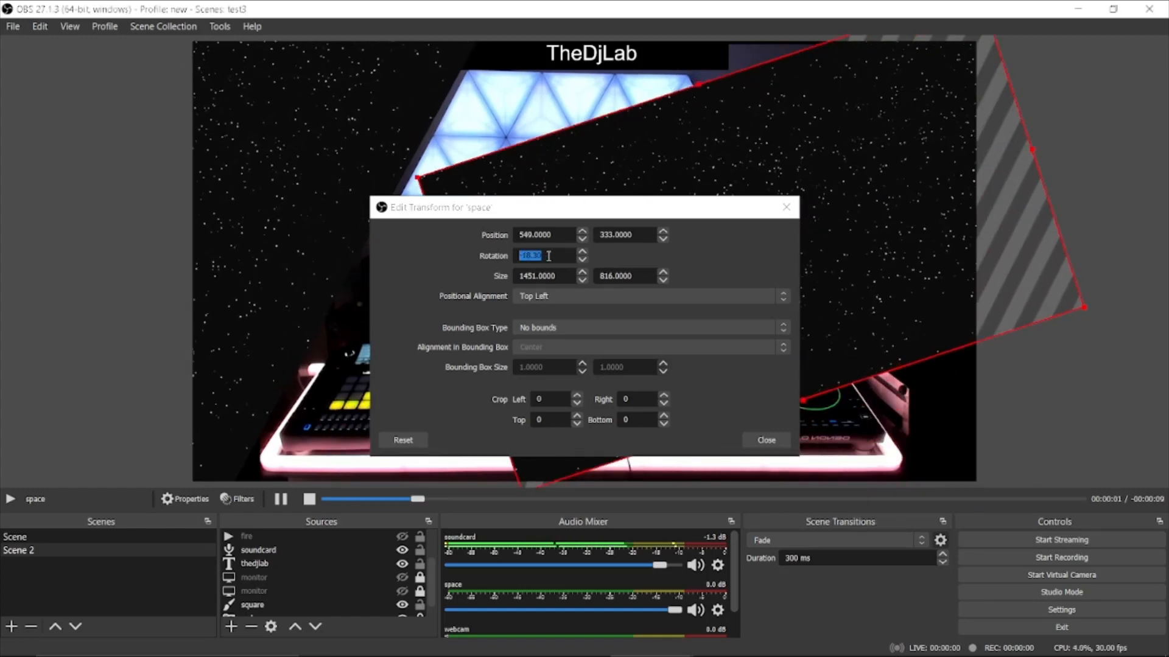
{"action": "scroll", "coordinate": [550, 255], "scroll_direction": "up", "scroll_amount": 20}
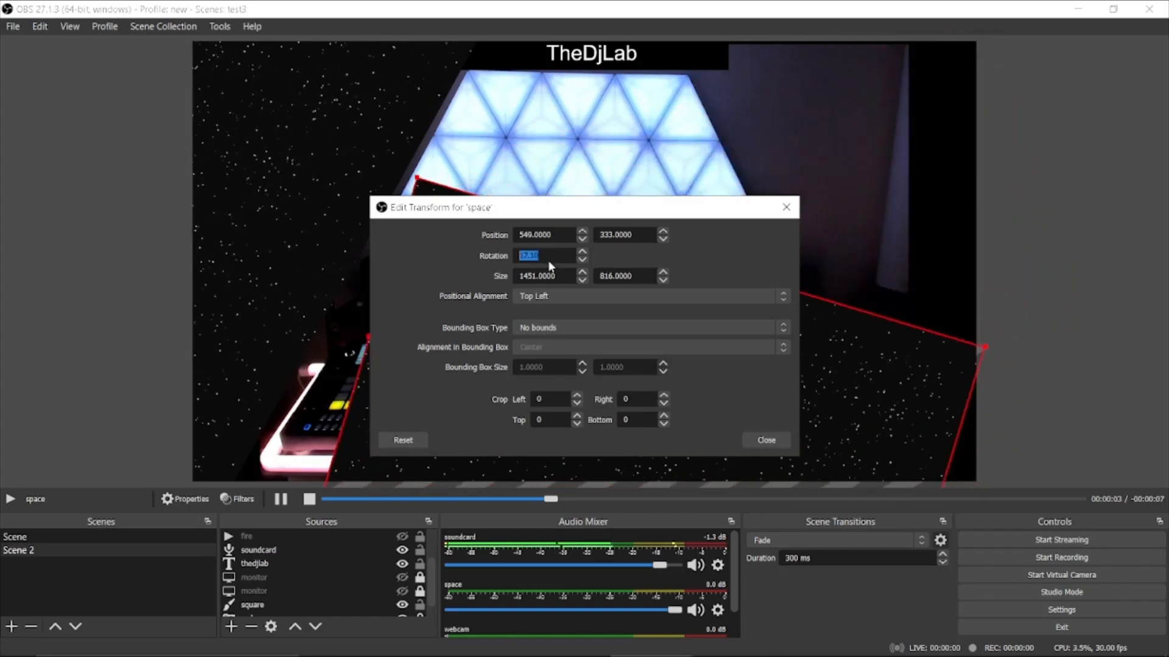
{"action": "scroll", "coordinate": [549, 263], "scroll_direction": "up", "scroll_amount": 15}
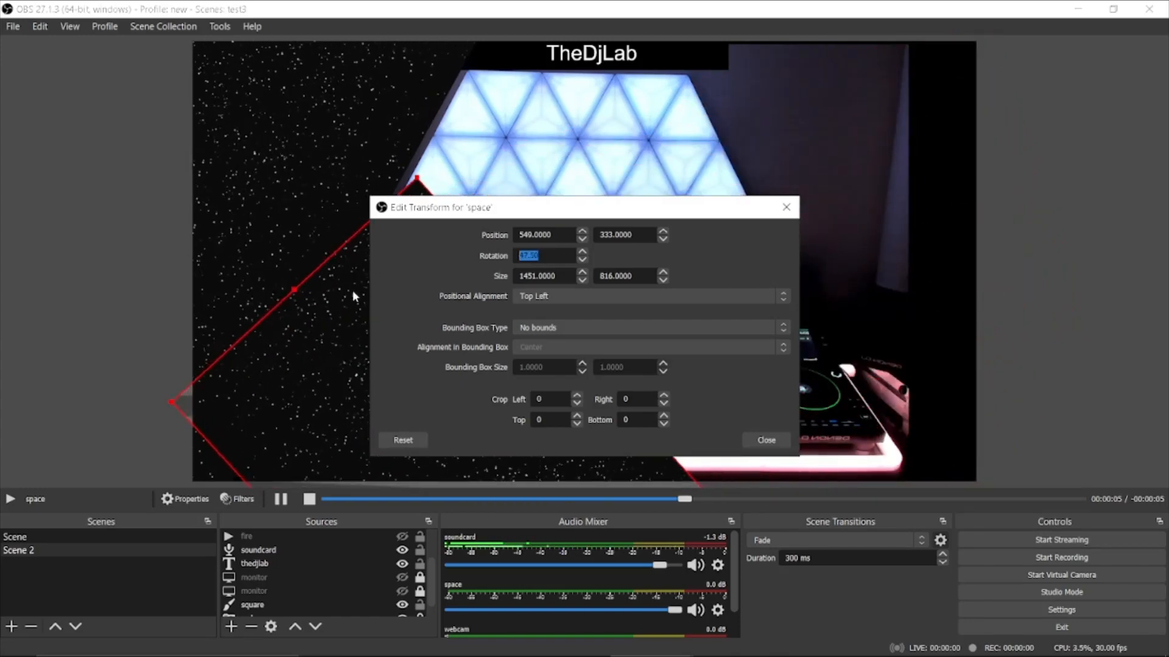
- Move the second space video to about 1944, -429 and rotate it to about 65 degrees along the right edge of the DJ setup
{"action": "left_click_drag", "start_coordinate": [386, 263], "coordinate": [896, 6]}
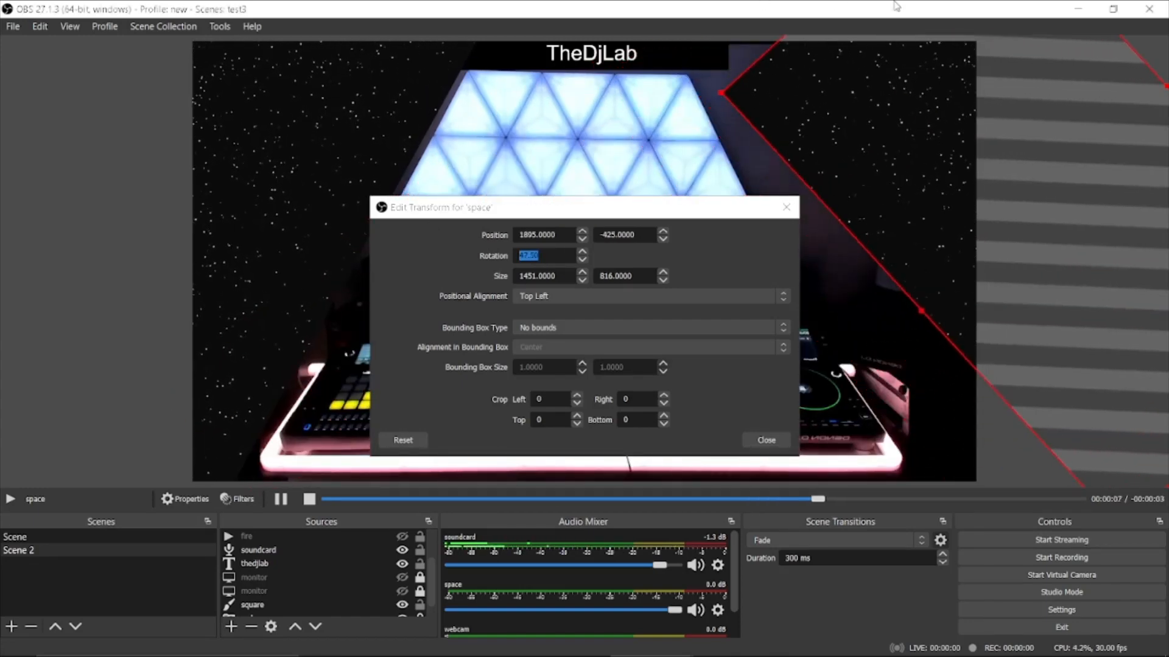
{"action": "scroll", "coordinate": [550, 255], "scroll_direction": "up", "scroll_amount": 17}
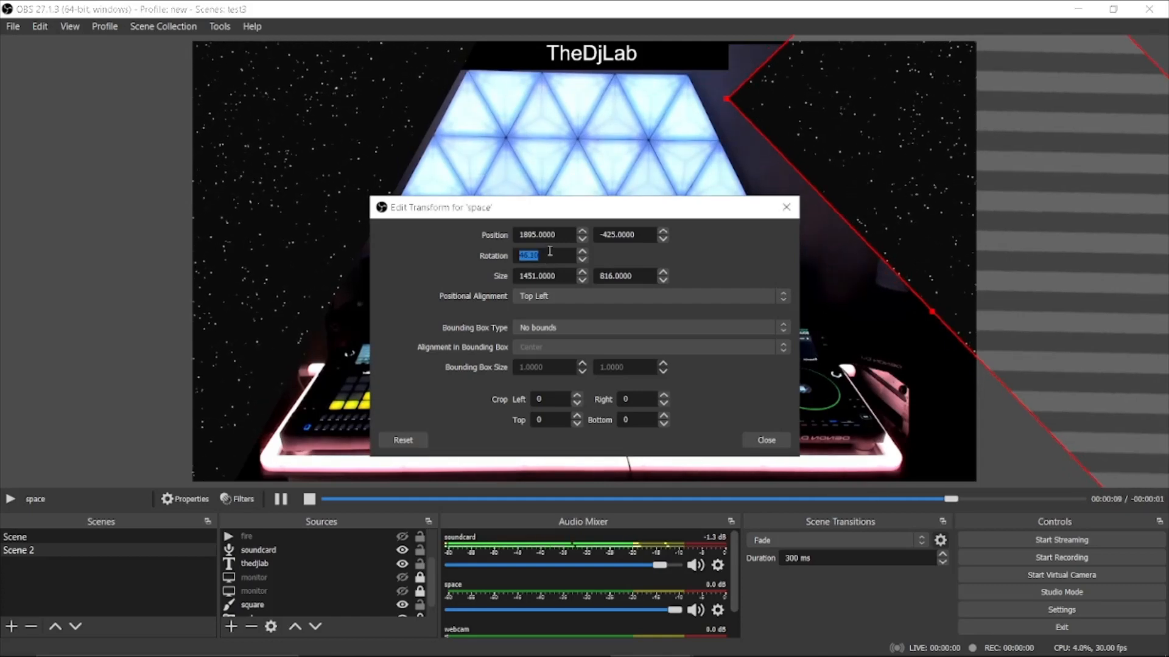
{"action": "scroll", "coordinate": [549, 252], "scroll_direction": "down", "scroll_amount": 1}
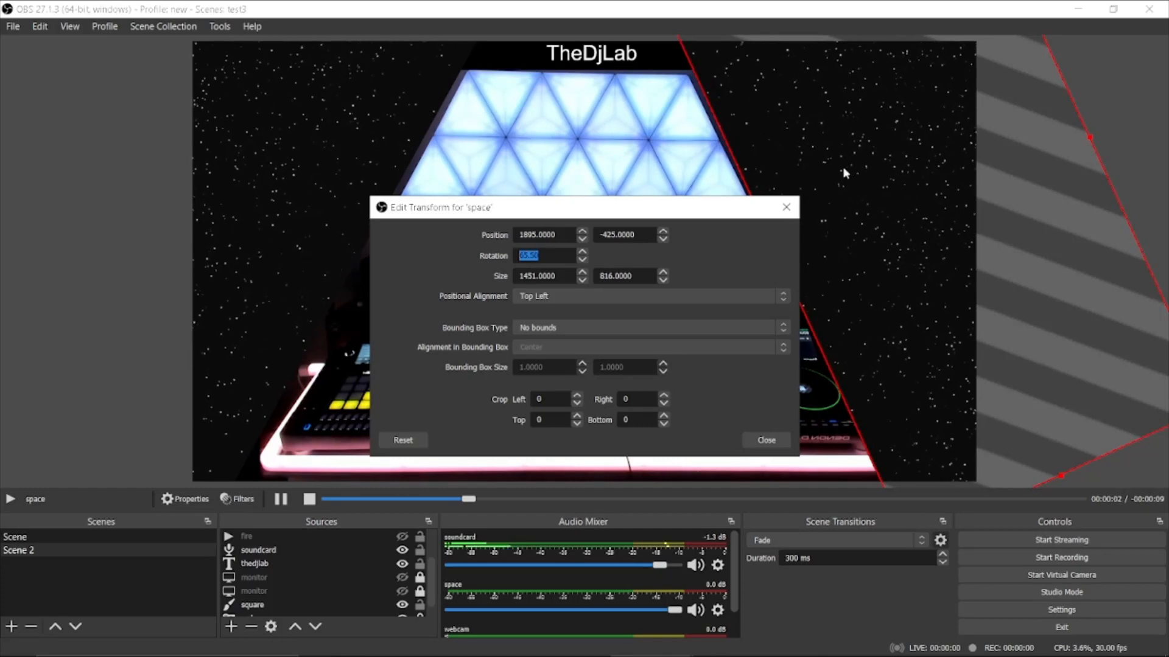
{"action": "left_click_drag", "start_coordinate": [861, 184], "coordinate": [880, 177]}
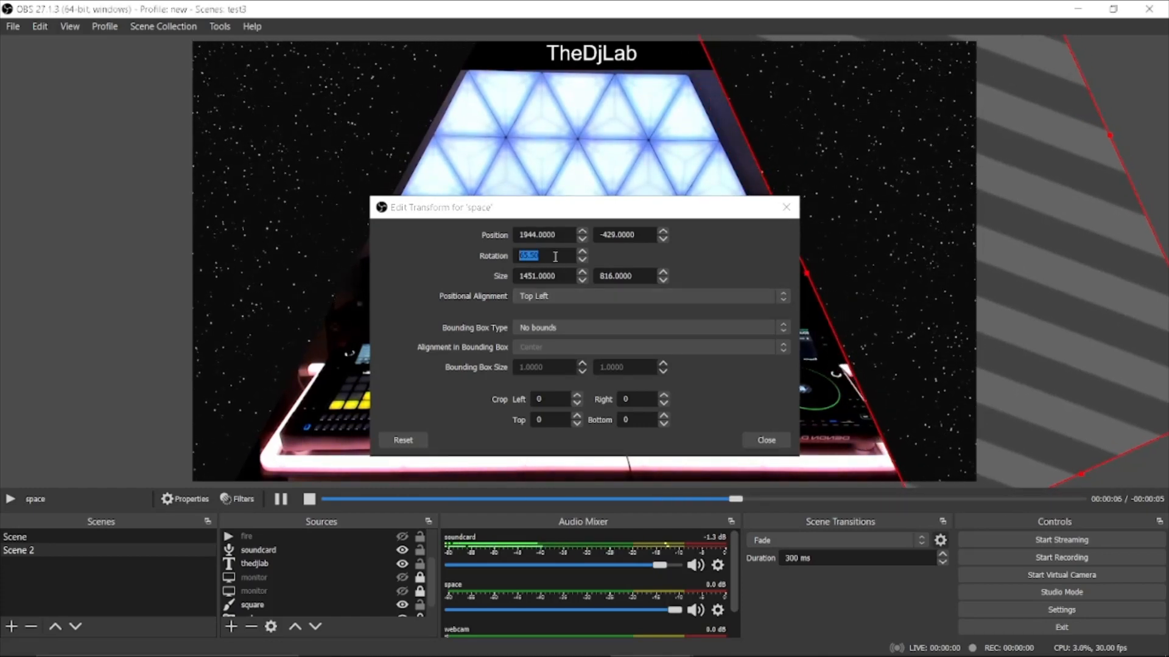
- Reduce the second space video's rotation slightly and reposition it at 1916, -420 along the right edge of the DJ setup
{"action": "scroll", "coordinate": [555, 257], "scroll_direction": "down", "scroll_amount": 4}
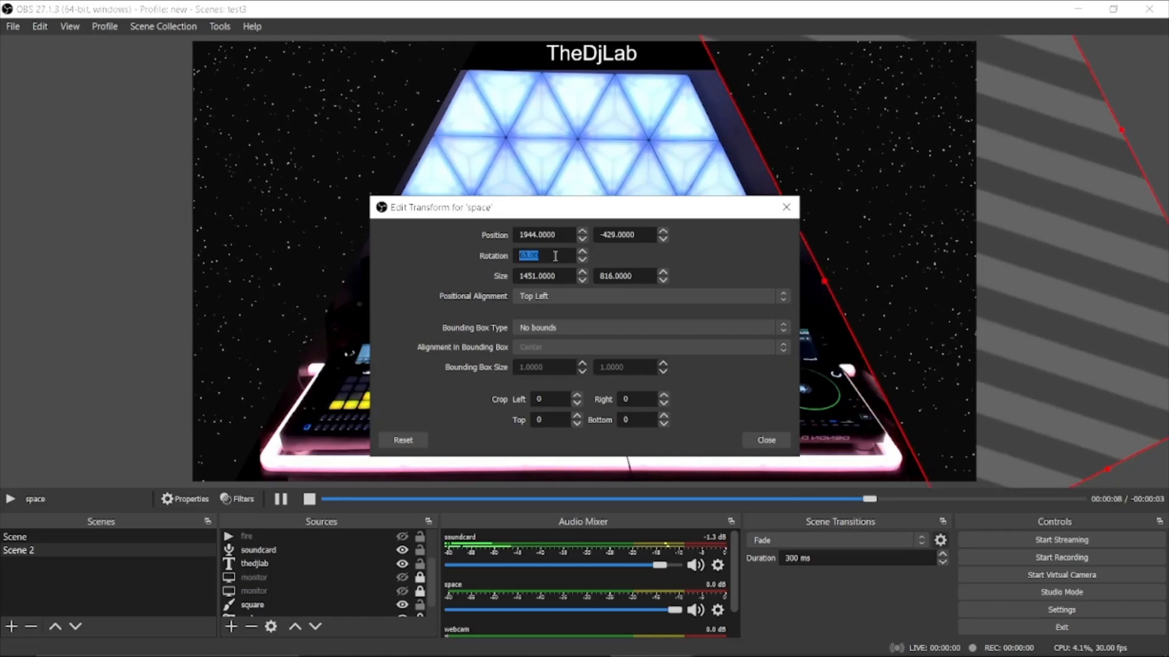
{"action": "left_click_drag", "start_coordinate": [884, 207], "coordinate": [871, 206]}
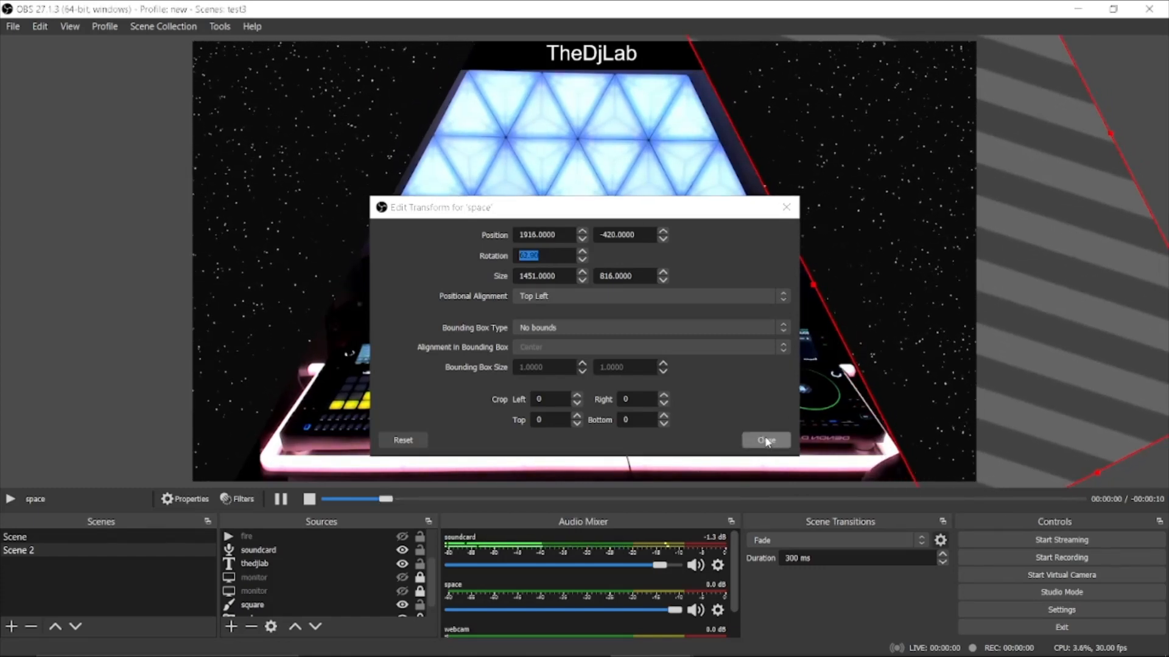
{"action": "left_click", "coordinate": [766, 440]}
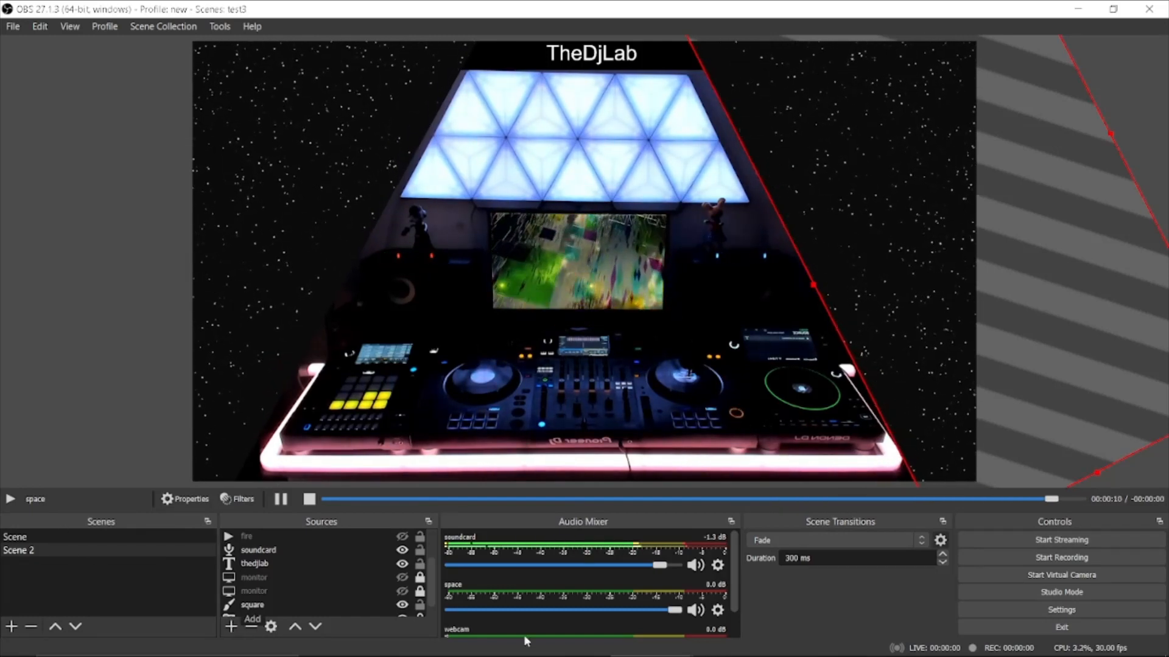
- Turn on Studio Mode, load Scene into the preview and make both of its monitor captures visible
{"action": "left_click", "coordinate": [1016, 593]}
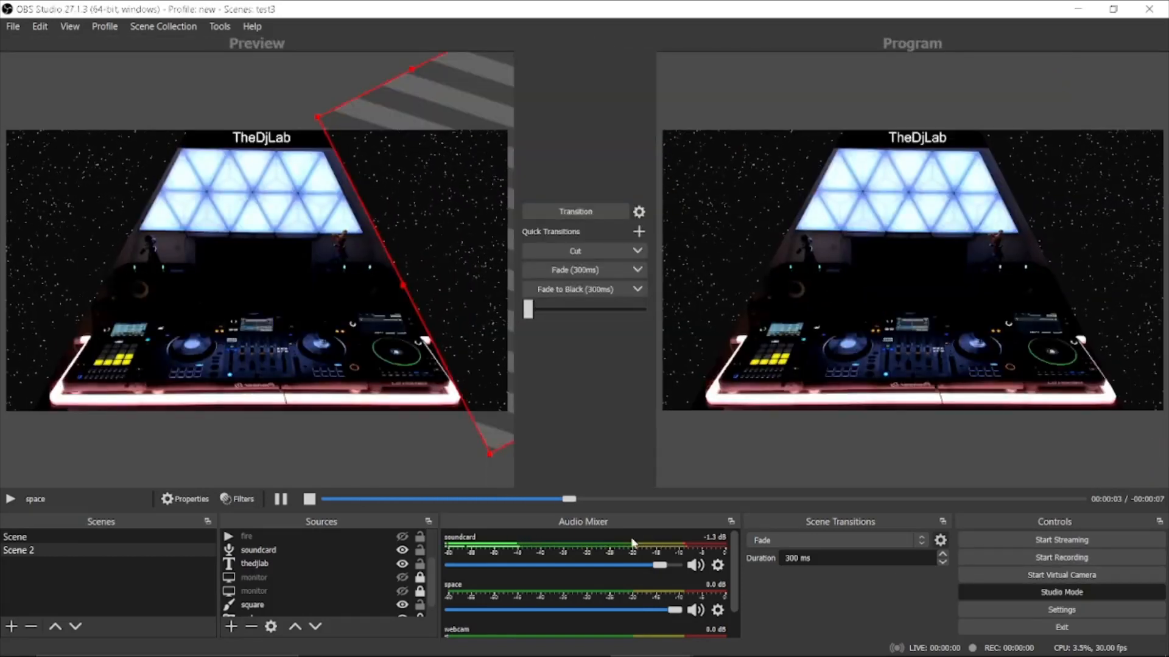
{"action": "left_click", "coordinate": [137, 535]}
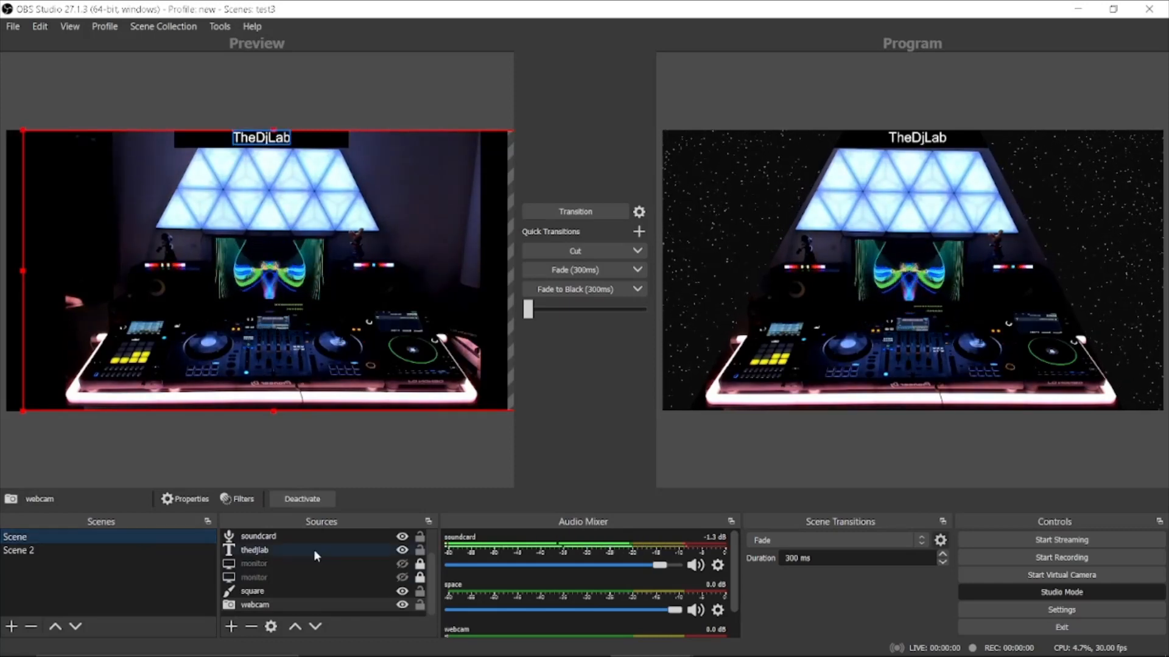
{"action": "left_click", "coordinate": [402, 564]}
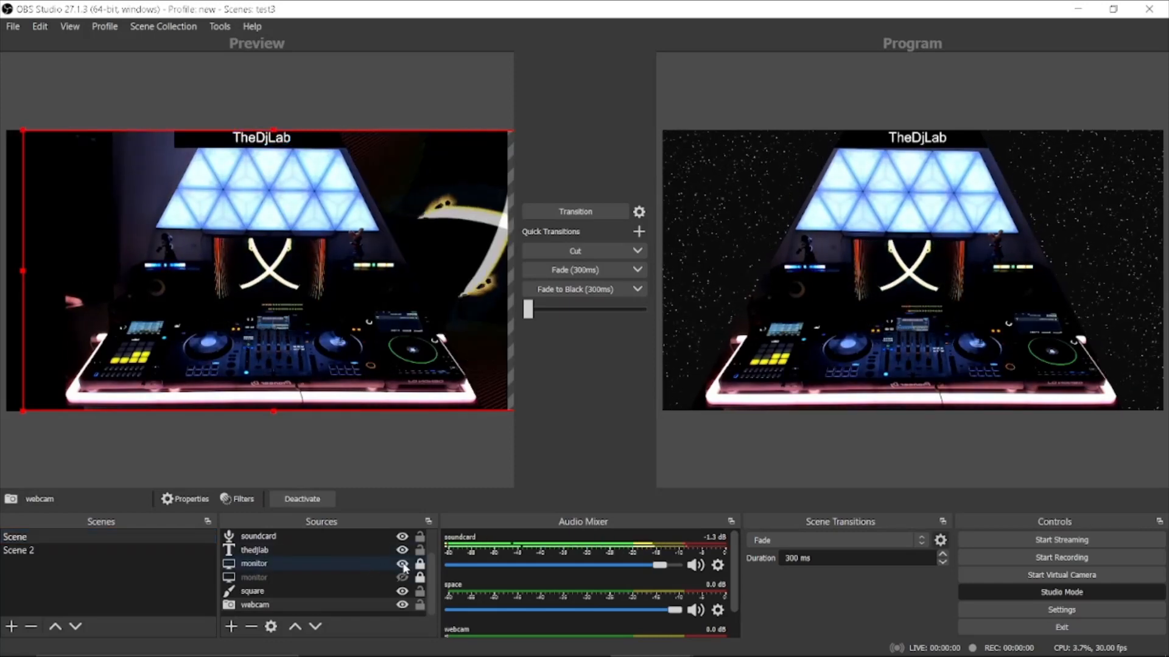
{"action": "left_click", "coordinate": [401, 578]}
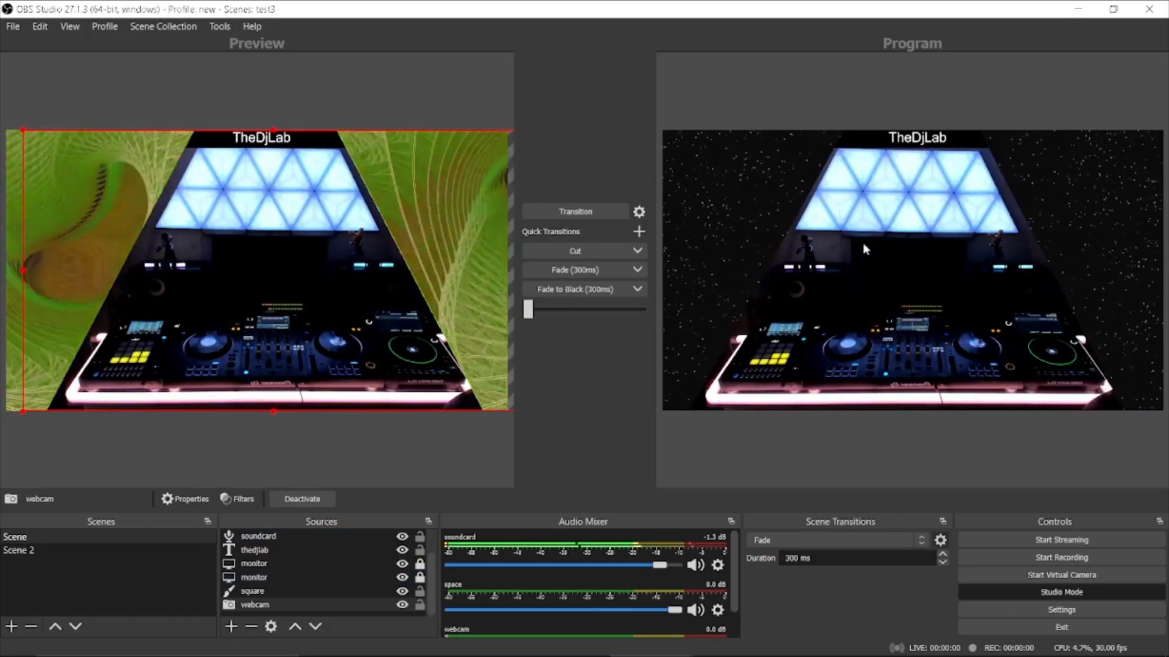
- Test the 300 ms Fade quick transition by switching the program to the other scene and back
{"action": "left_click", "coordinate": [571, 271]}
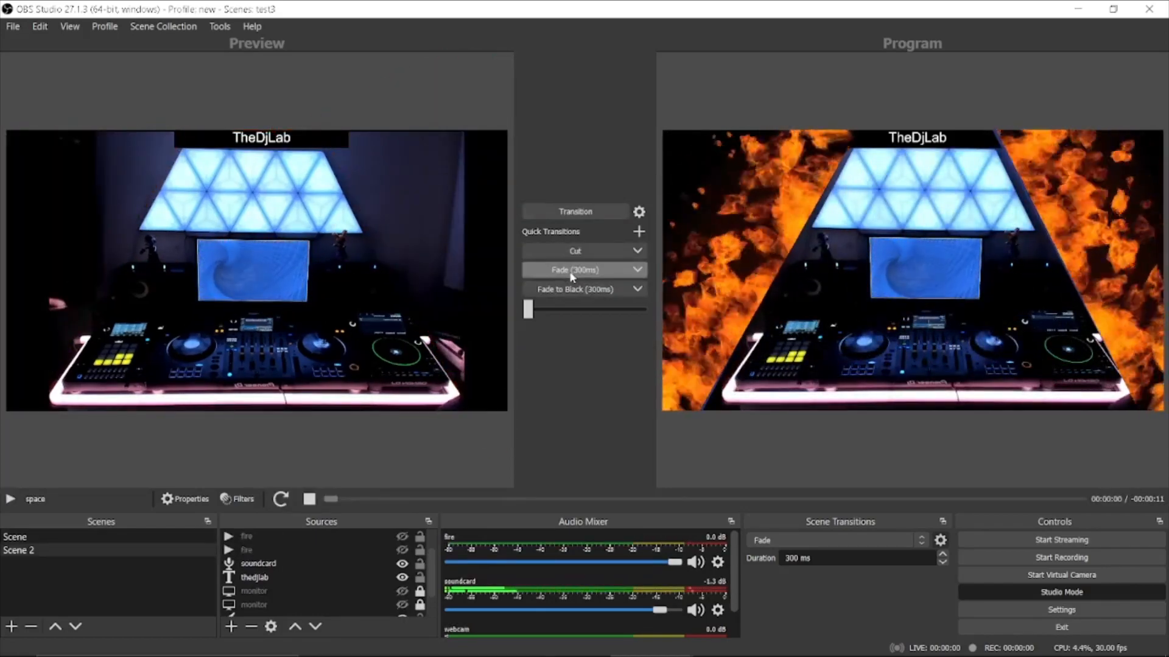
{"action": "left_click", "coordinate": [571, 270]}
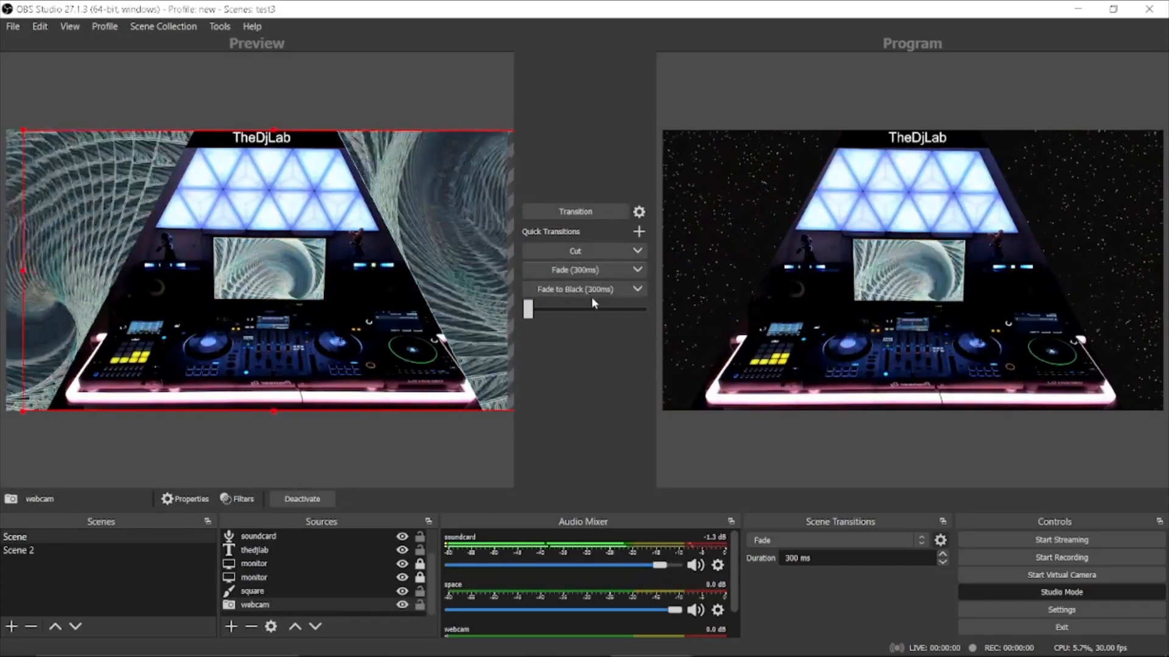
- Set the duration of the Fade quick transition to 5000 ms
{"action": "left_click", "coordinate": [636, 273]}
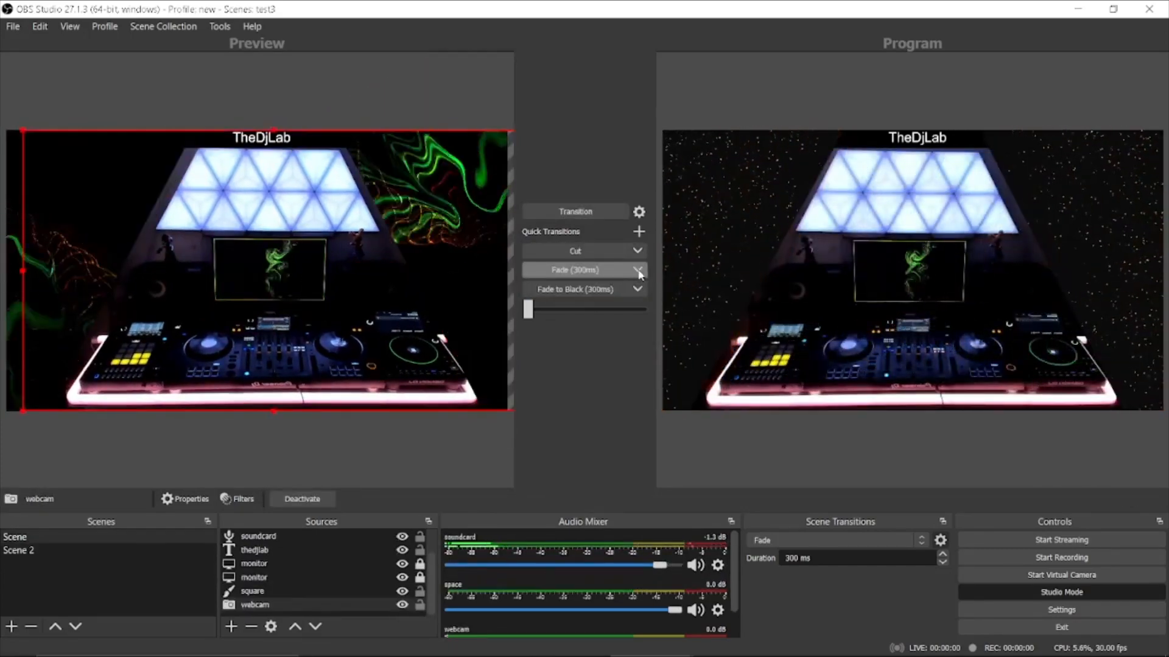
{"action": "left_click", "coordinate": [636, 271]}
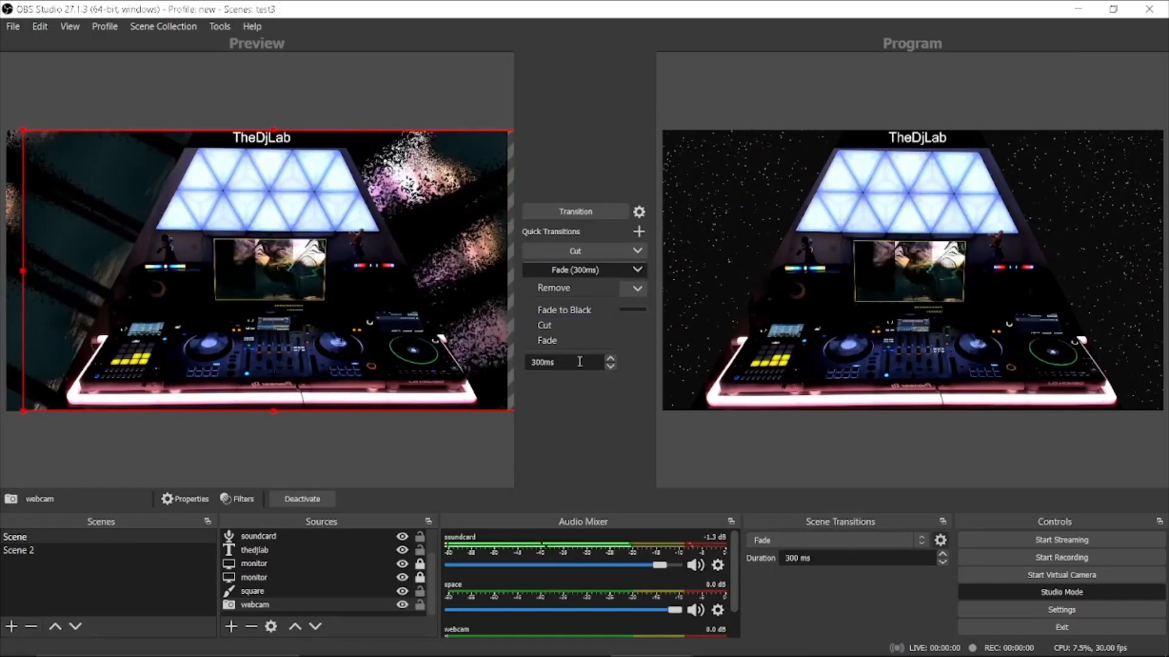
{"action": "left_click_drag", "start_coordinate": [579, 359], "coordinate": [489, 358]}
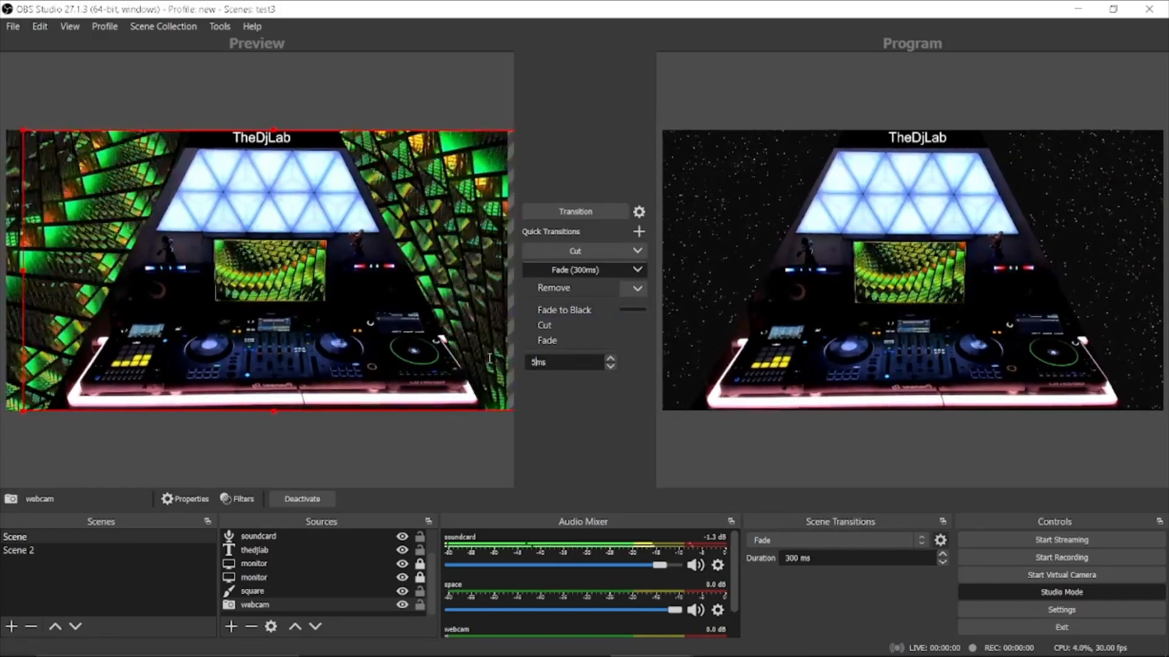
{"action": "type", "text": "5000"}
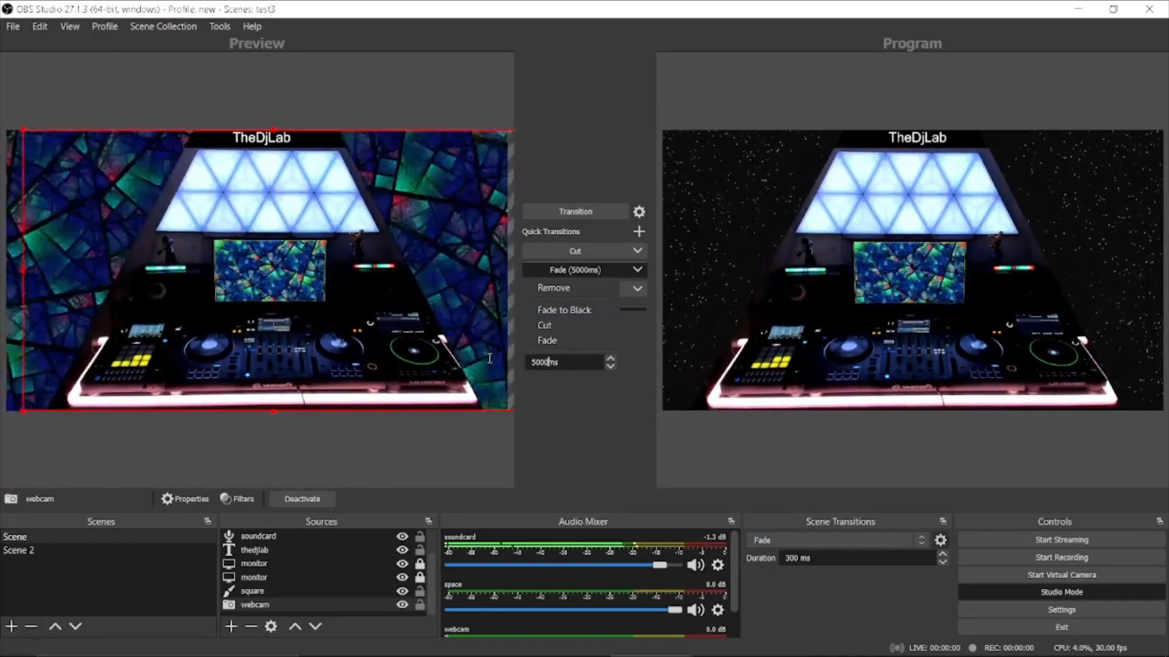
{"action": "left_click", "coordinate": [552, 441]}
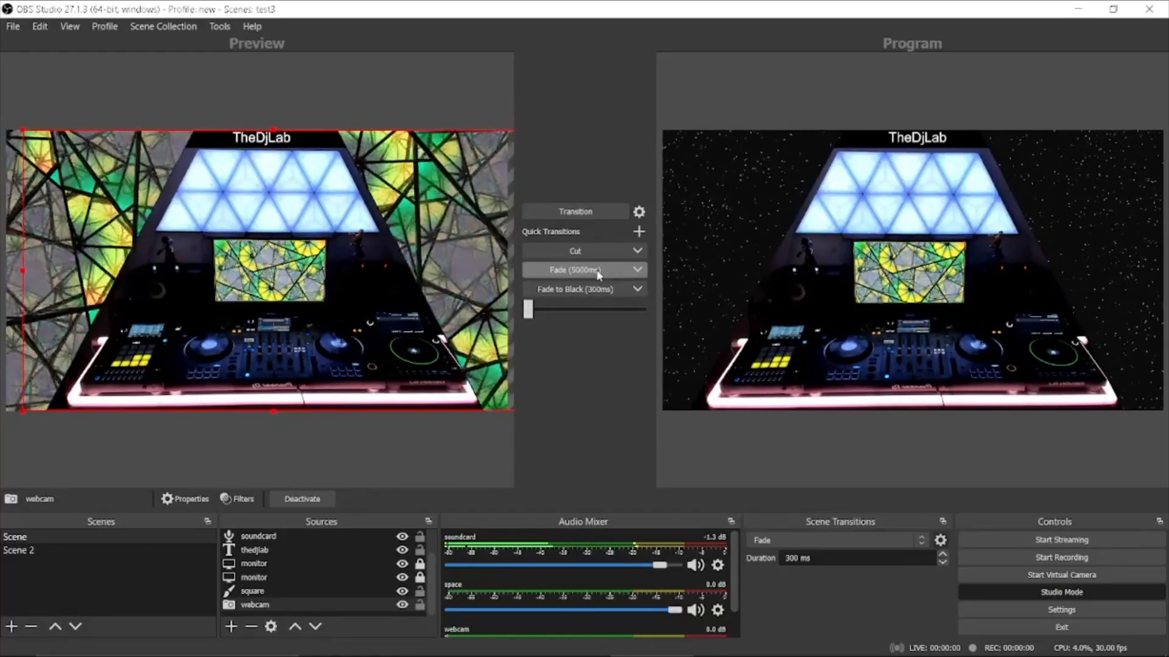
- Switch the program between the scenes with the 5000 ms fade and the standard transition, finishing with the fire scene live
{"action": "left_click", "coordinate": [598, 274]}
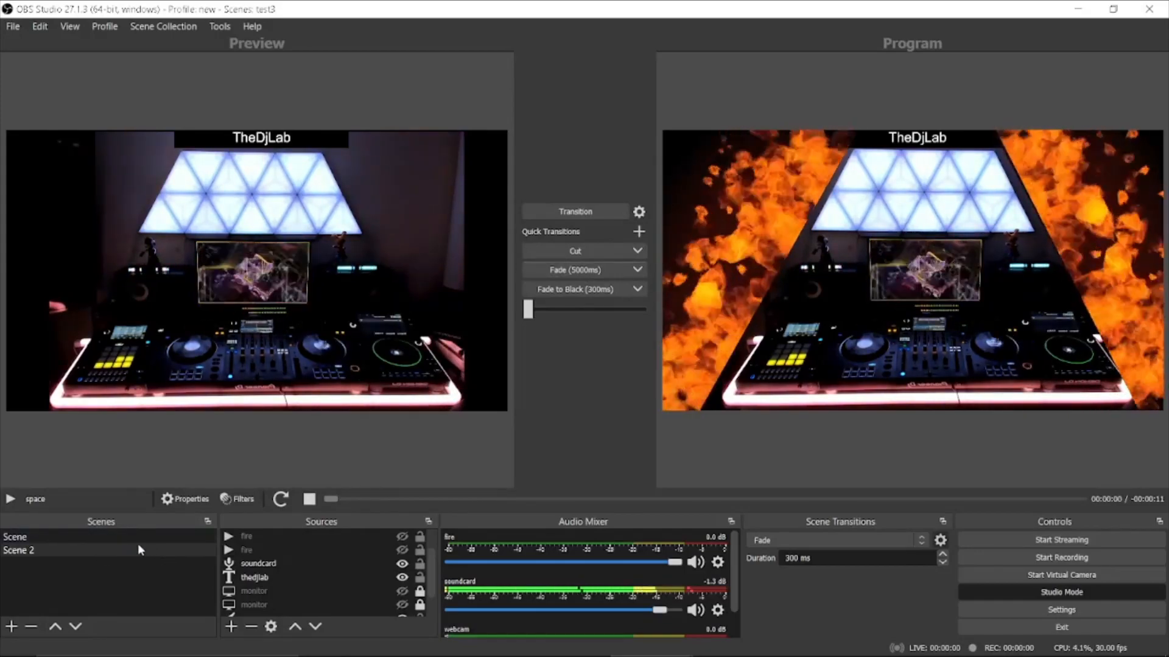
{"action": "left_click", "coordinate": [583, 212]}
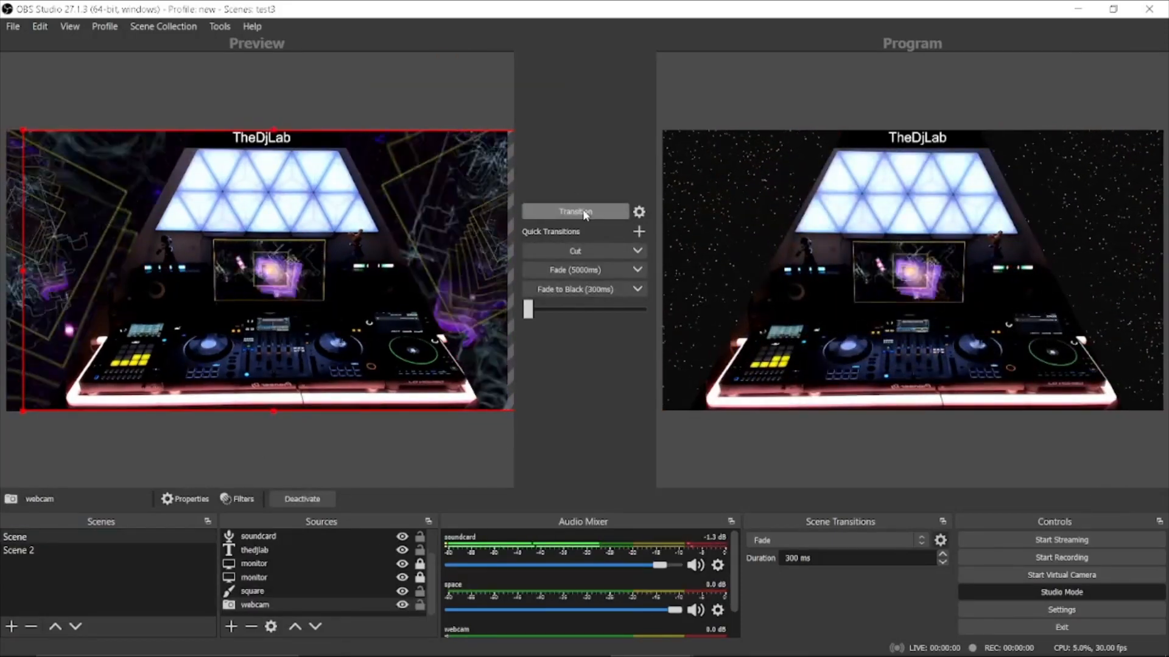
{"action": "left_click", "coordinate": [587, 270]}
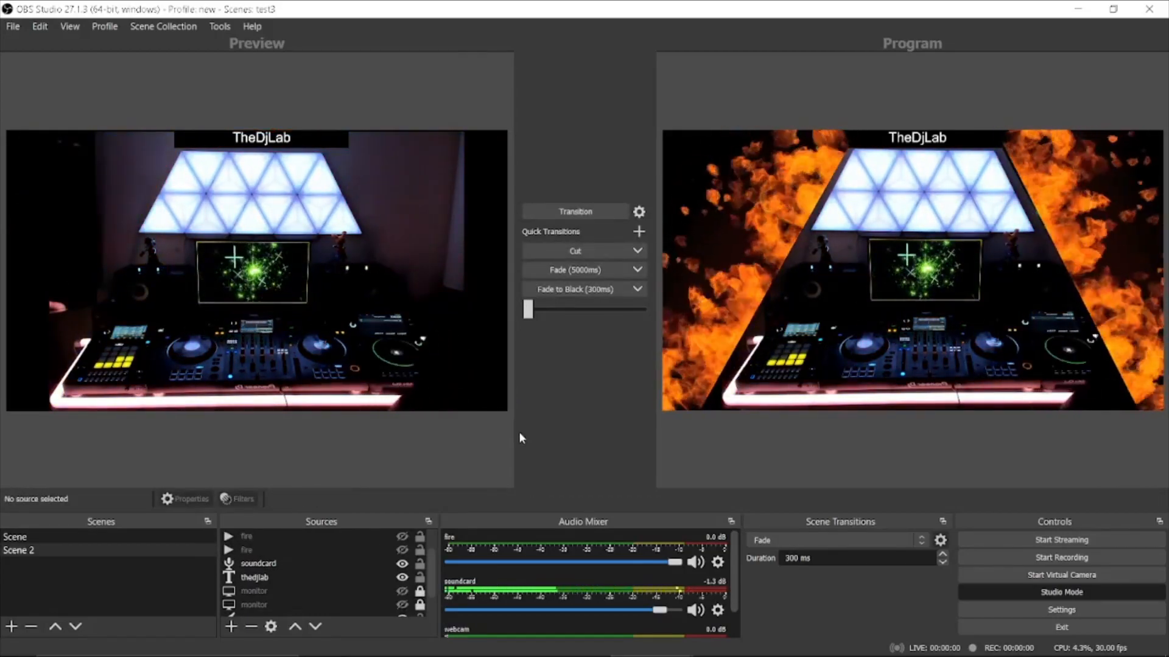
- Look through the available scene transition types without changing the Fade selection
{"action": "left_click", "coordinate": [923, 541]}
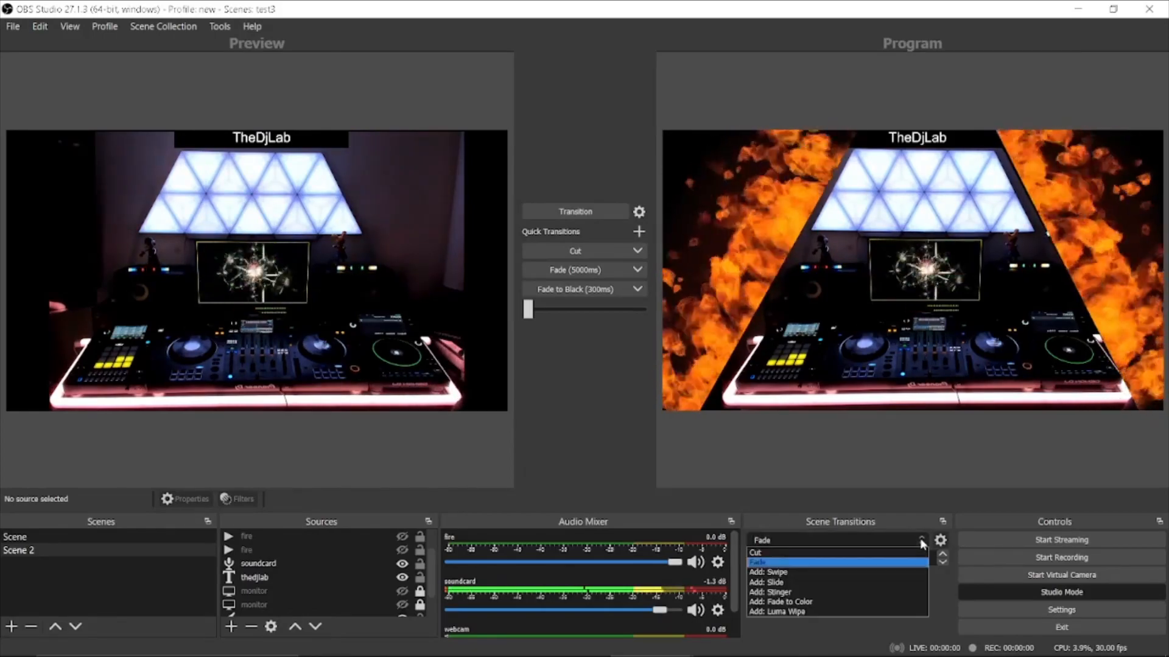
{"action": "left_click", "coordinate": [901, 499]}
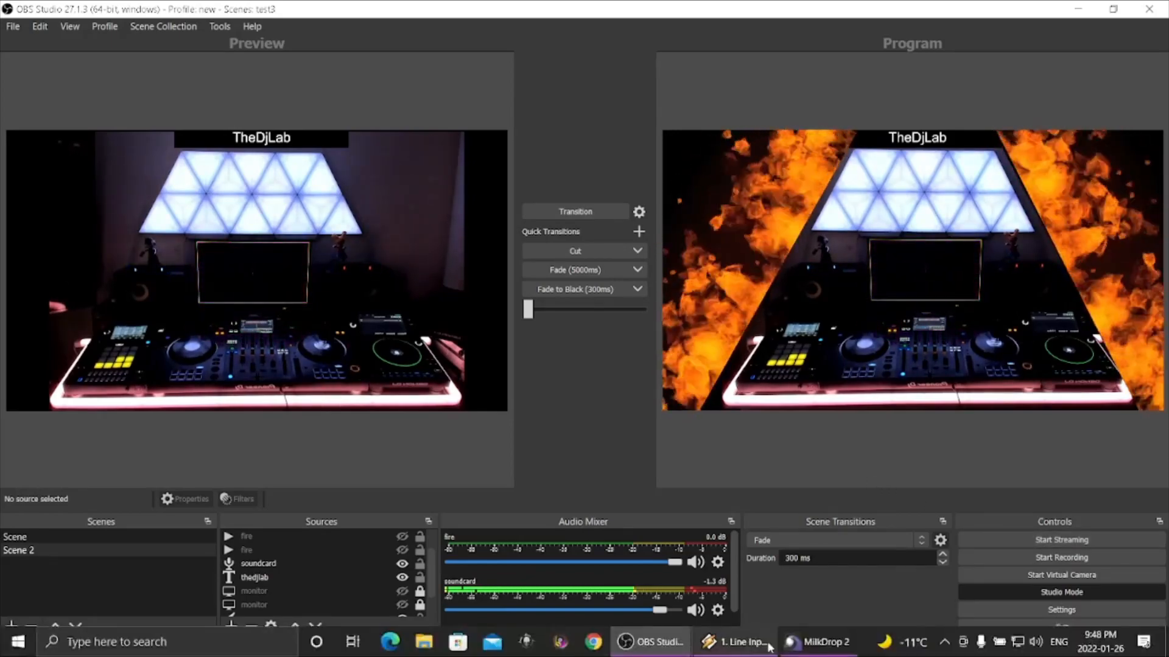
- Bring up MilkDrop 2 and Winamp, and close the Winamp player to return to OBS
{"action": "left_click", "coordinate": [819, 644]}
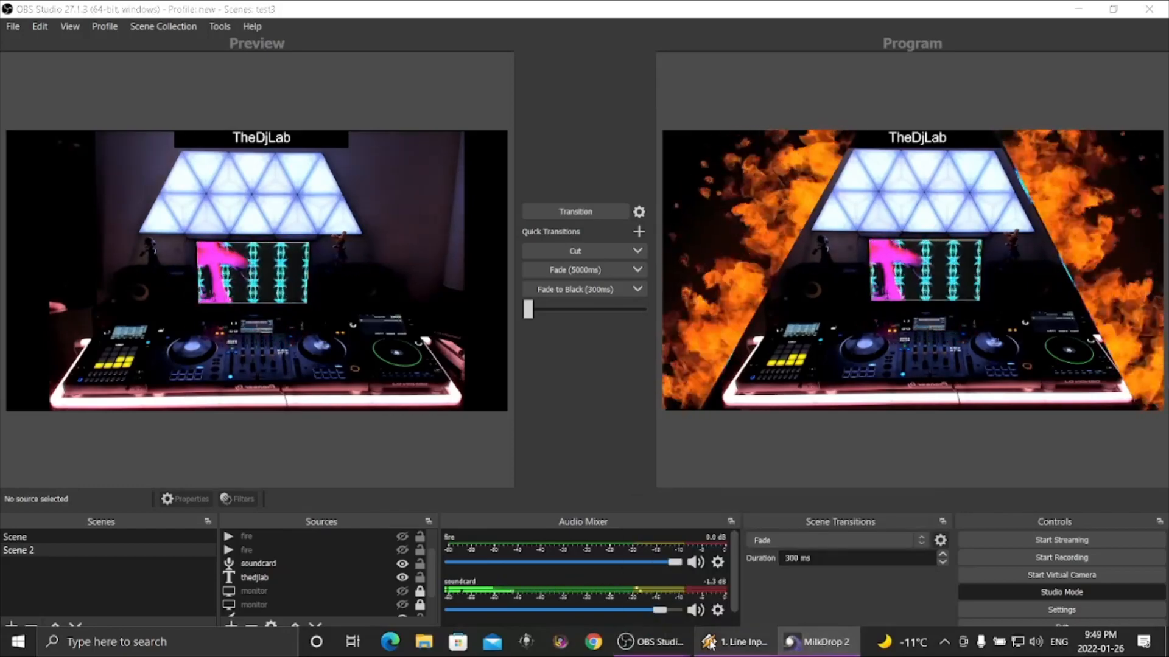
{"action": "left_click", "coordinate": [732, 644]}
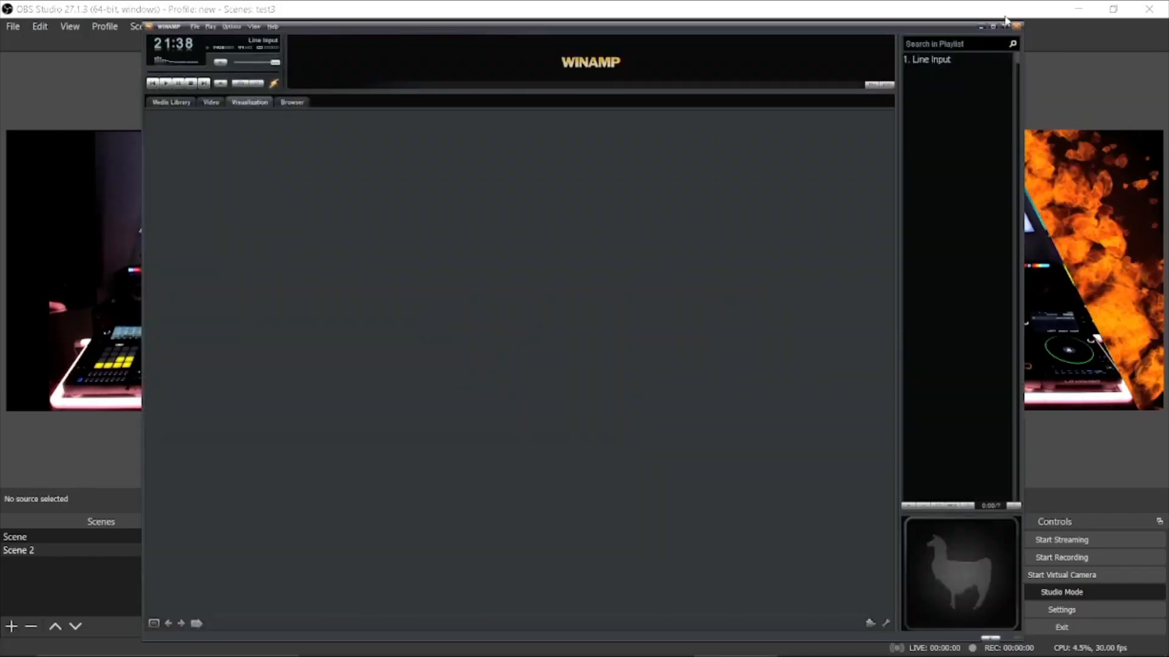
{"action": "left_click", "coordinate": [1017, 27]}
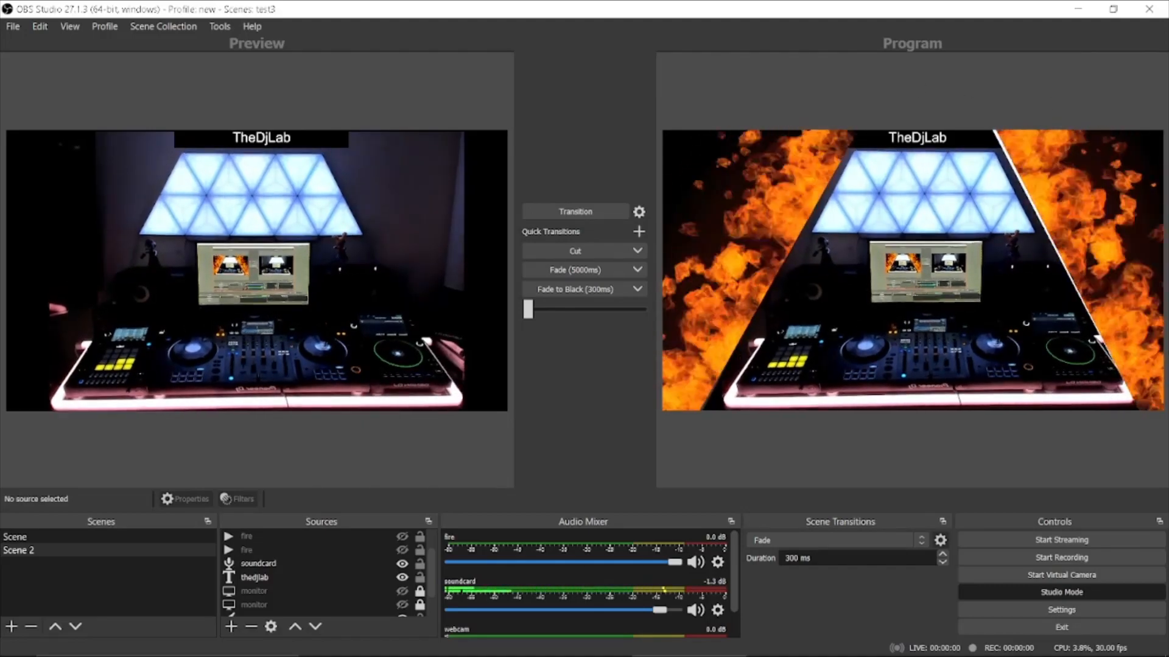
- In the stream settings, try Facebook Live as the service, switch it to YouTube - RTMPS and review the other services
{"action": "scroll", "coordinate": [328, 576], "scroll_direction": "up", "scroll_amount": 1}
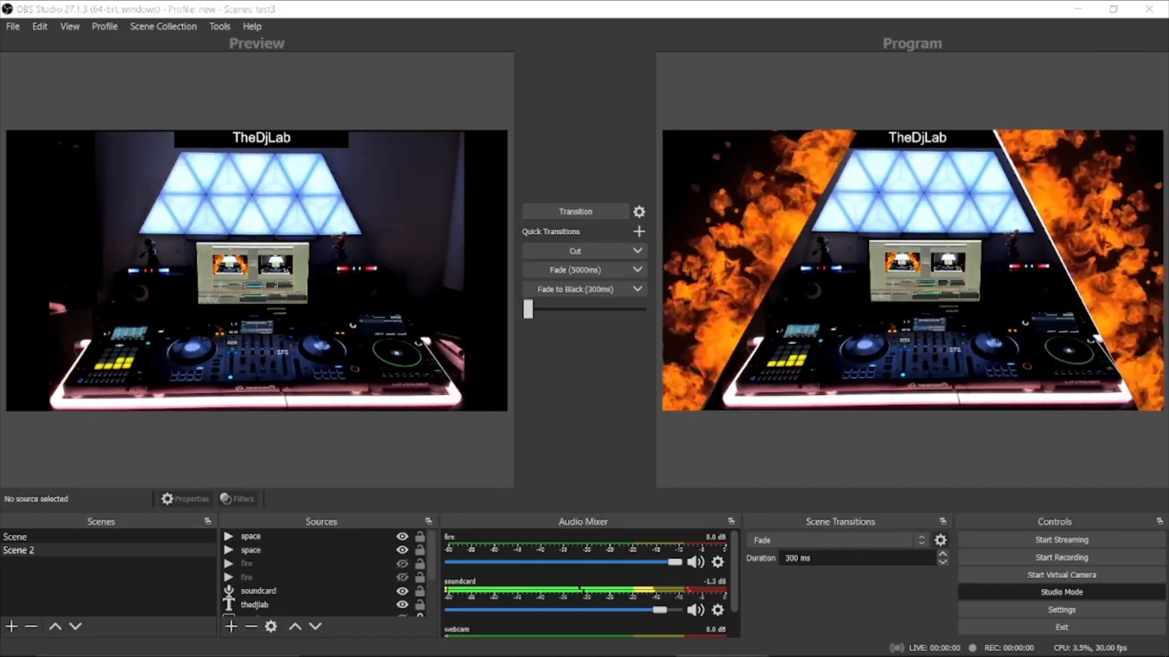
{"action": "left_click", "coordinate": [1000, 612]}
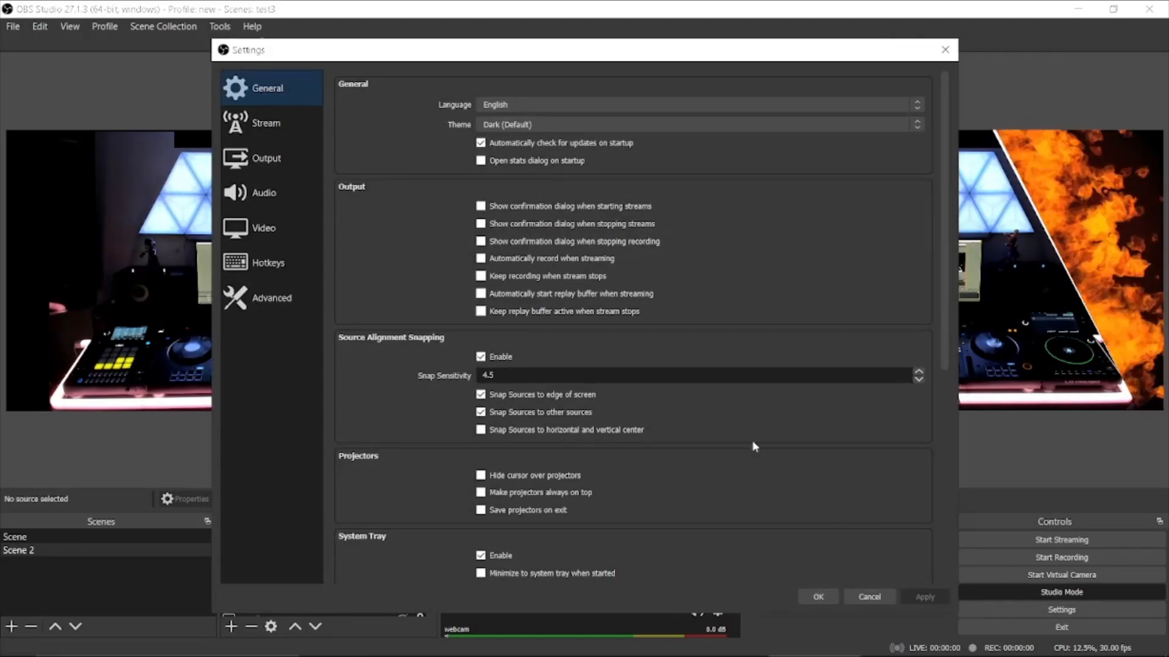
{"action": "left_click", "coordinate": [274, 124]}
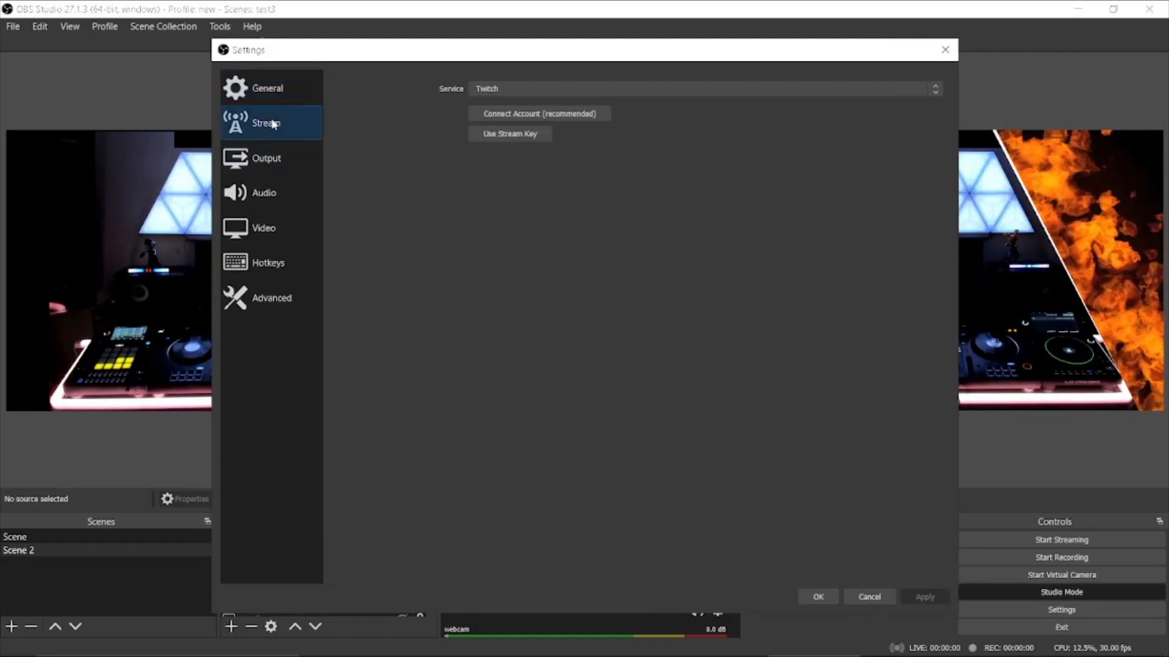
{"action": "left_click", "coordinate": [592, 90]}
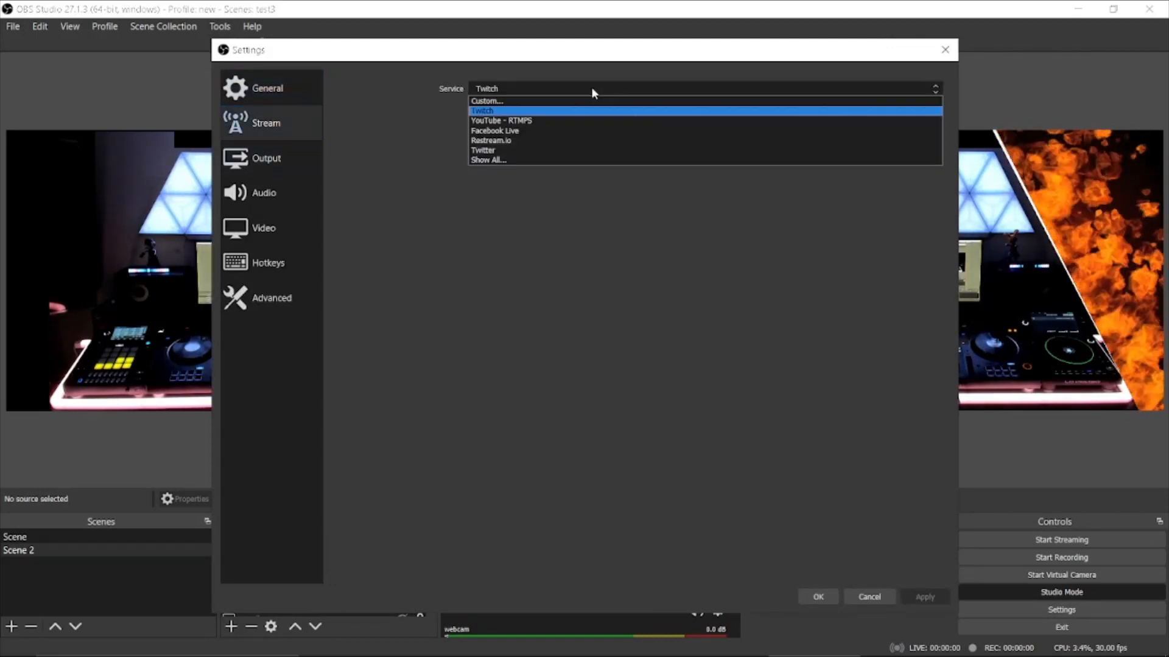
{"action": "left_click", "coordinate": [543, 133]}
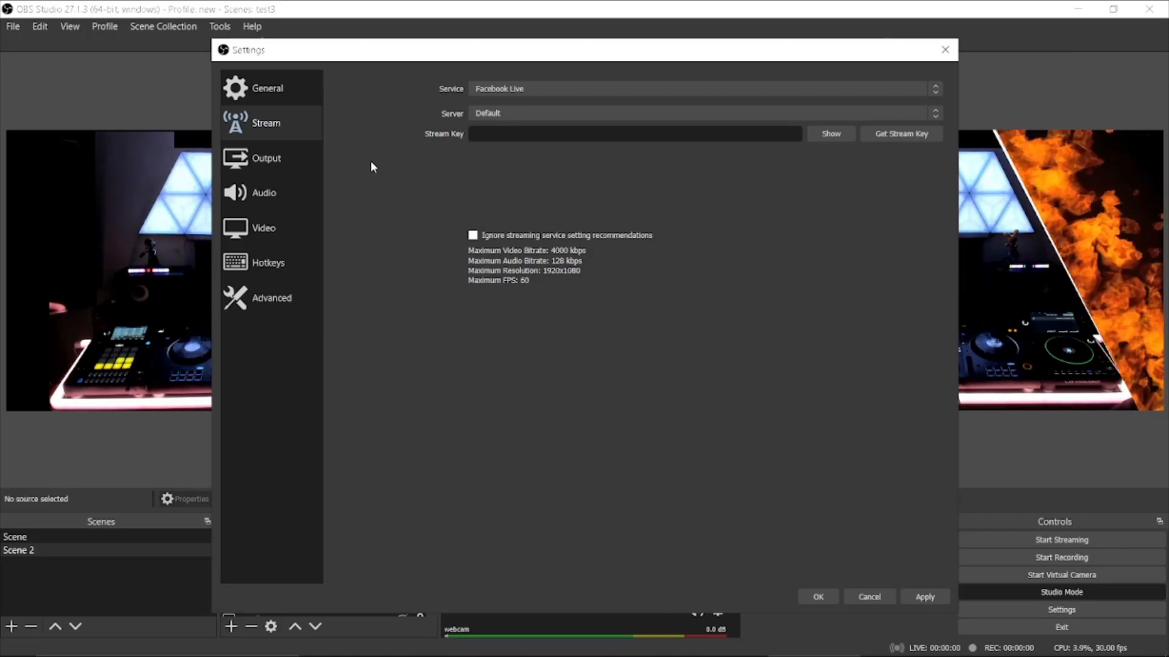
{"action": "left_click", "coordinate": [575, 89]}
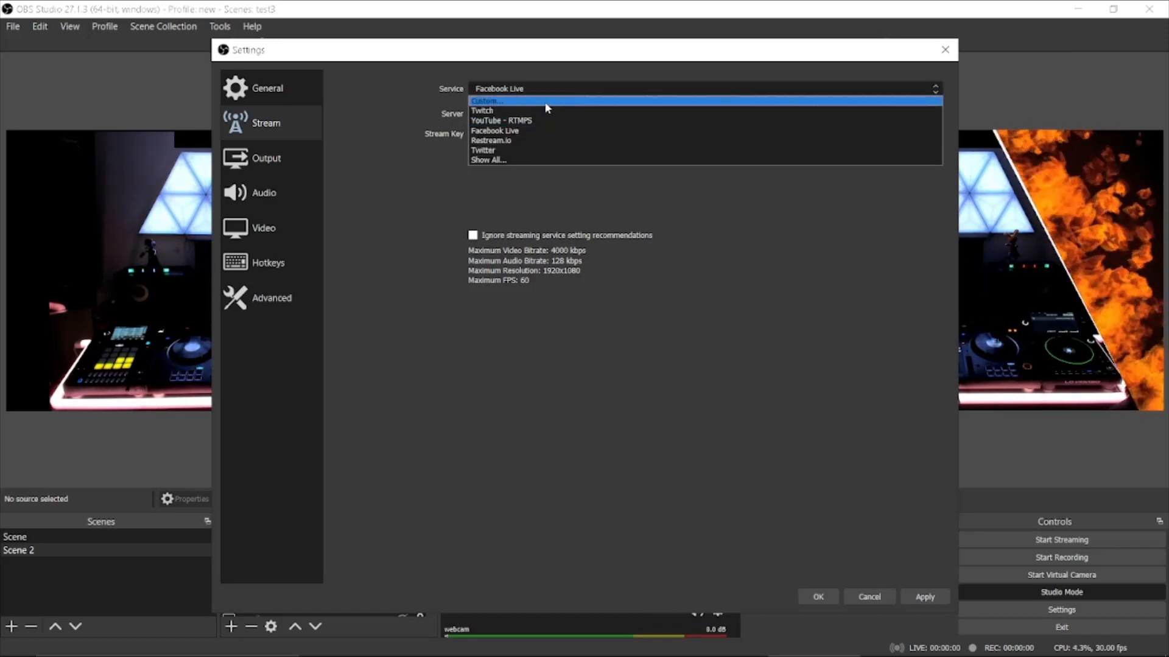
{"action": "left_click", "coordinate": [535, 120]}
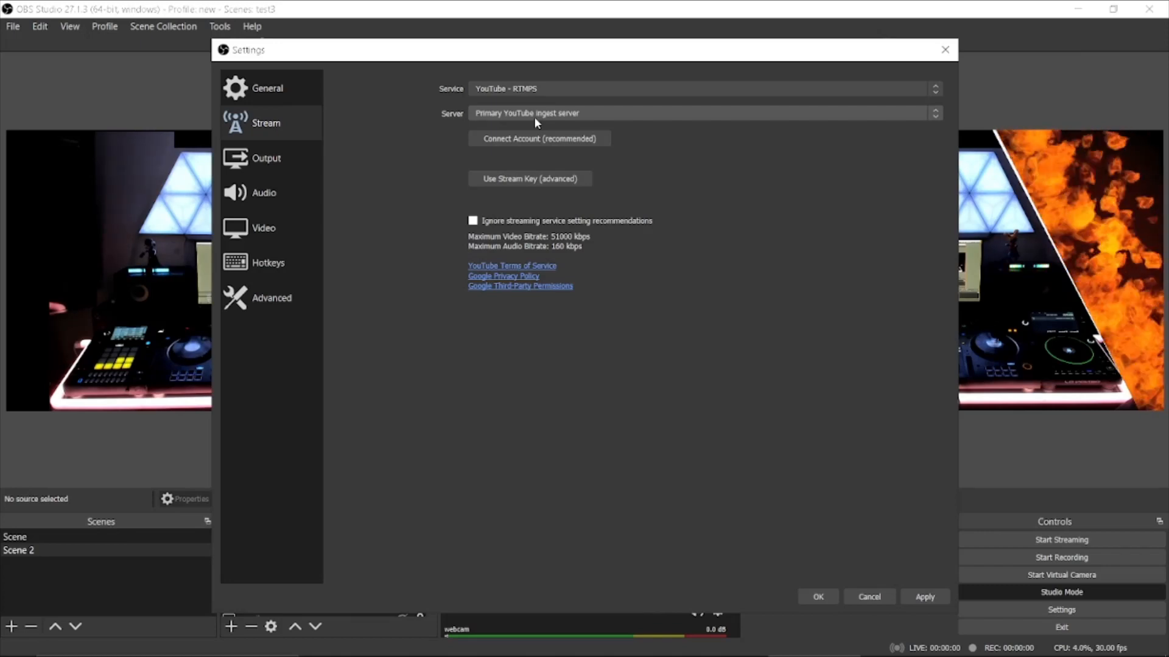
{"action": "left_click", "coordinate": [729, 85]}
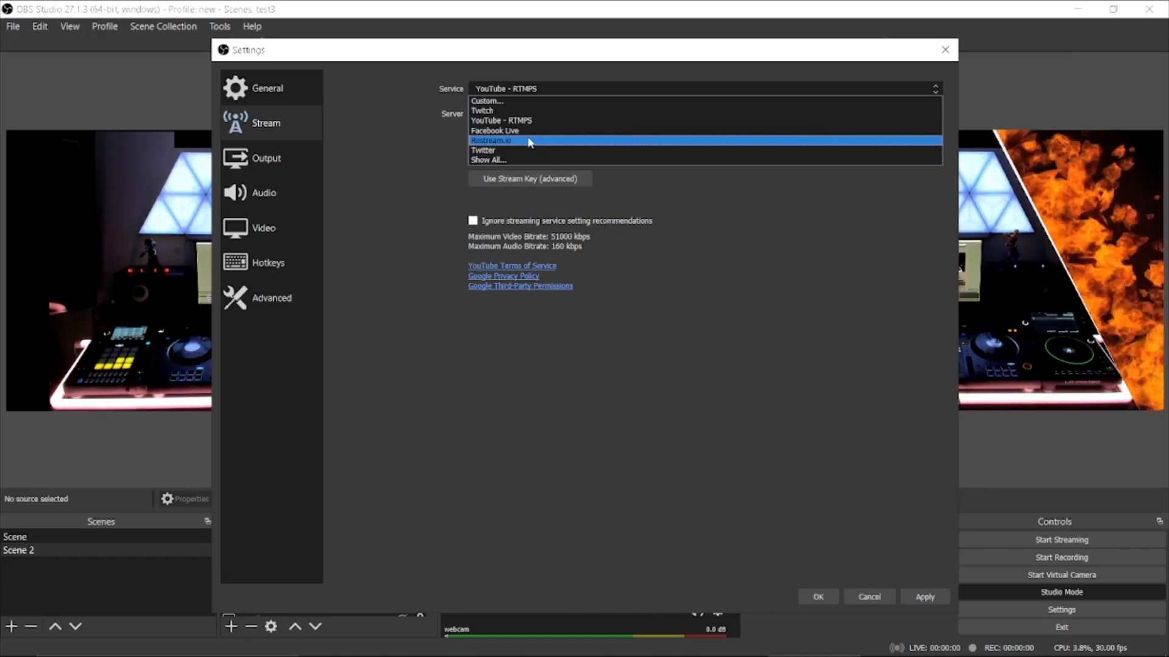
- In the output settings, set the streaming video bitrate to 6000 Kbps and the encoder to Hardware (NVENC)
{"action": "left_click", "coordinate": [259, 159]}
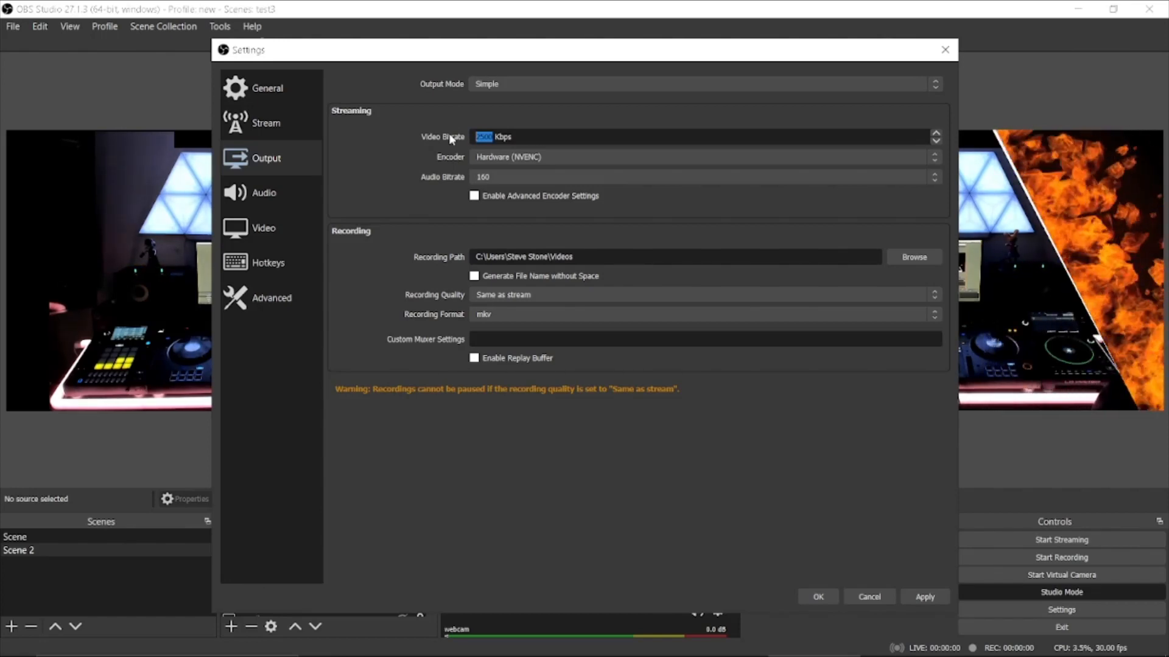
{"action": "type", "text": "6000"}
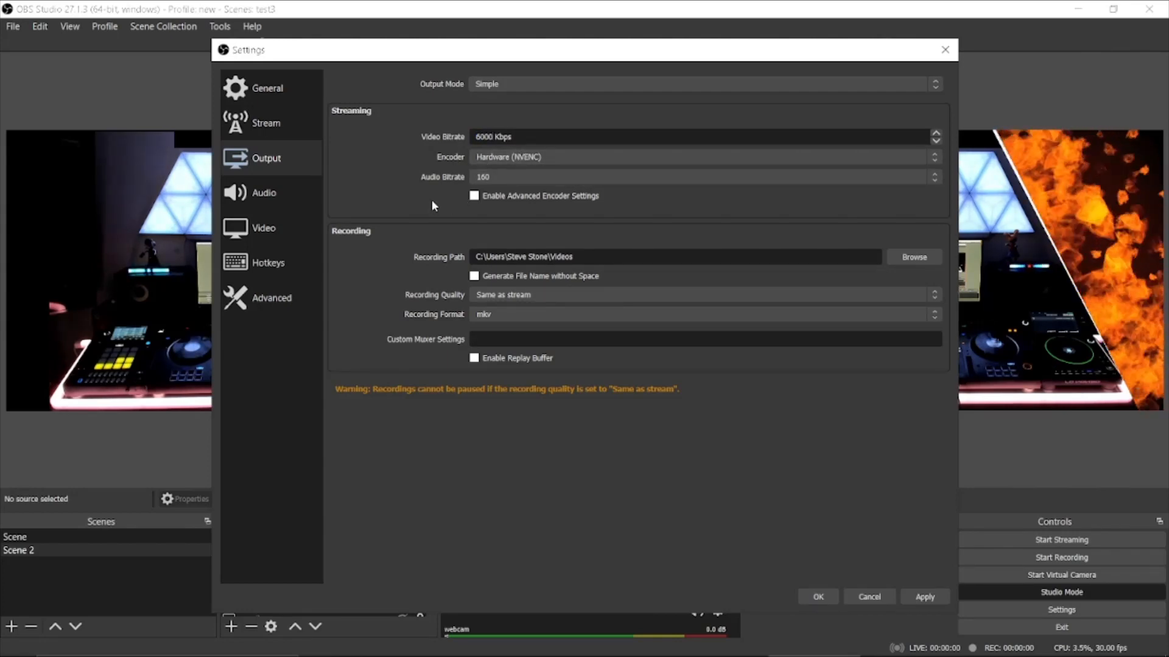
{"action": "left_click", "coordinate": [553, 156]}
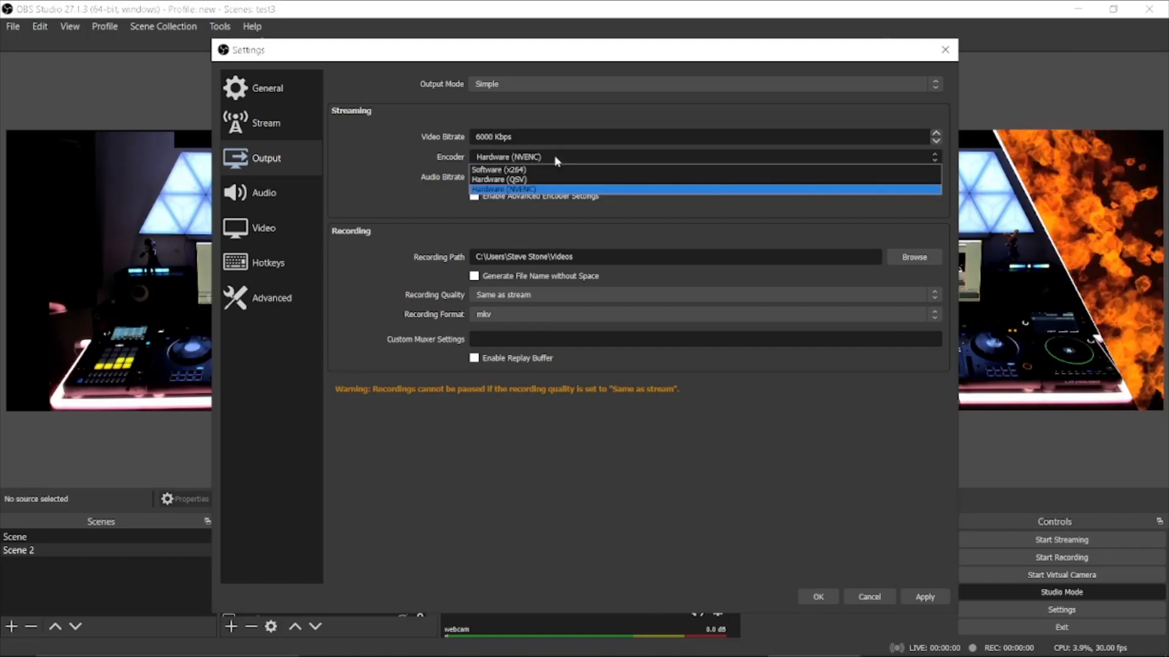
{"action": "left_click", "coordinate": [539, 190]}
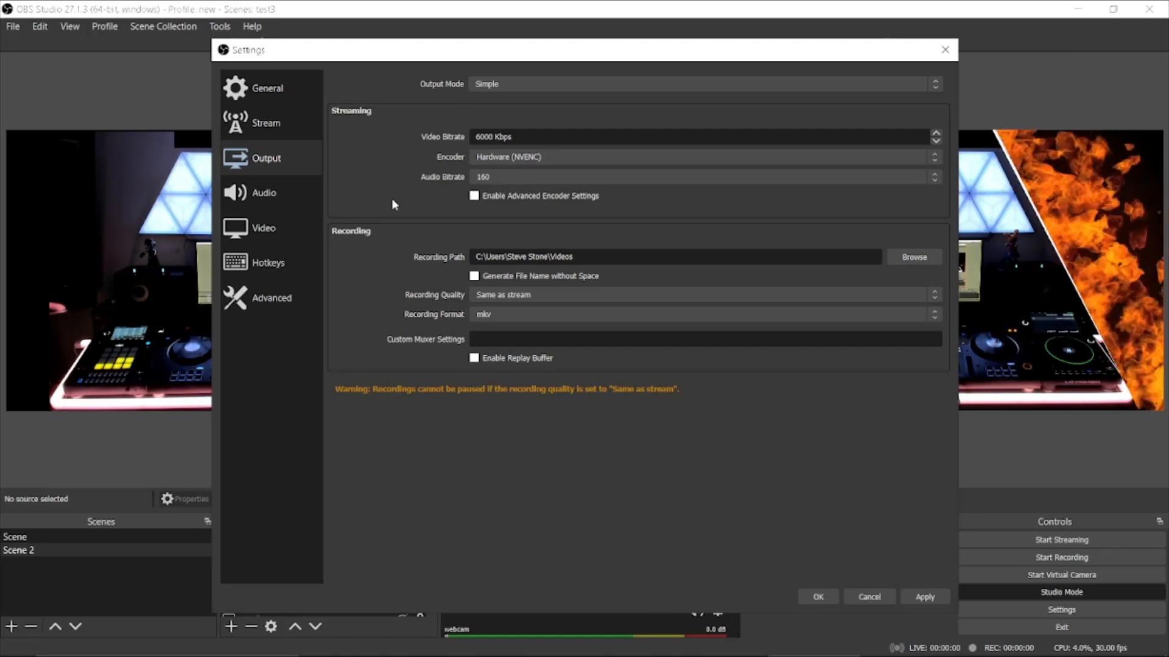
- Set the recording format to mp4 and the audio sample rate to 44.1 kHz in the settings
{"action": "left_click", "coordinate": [921, 316]}
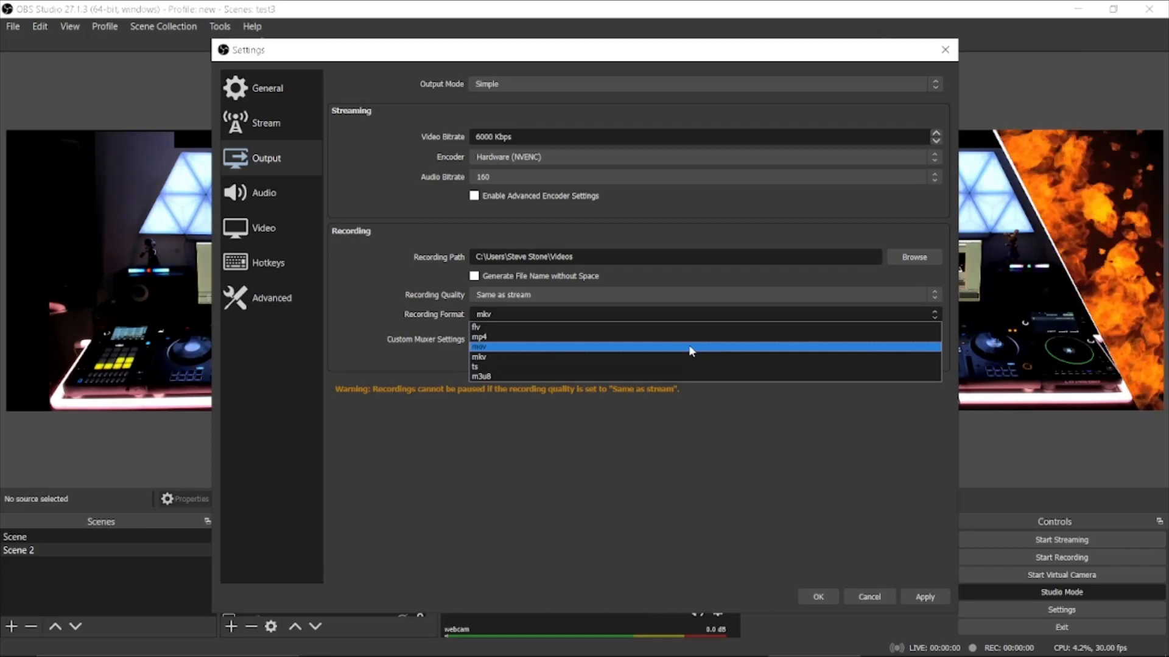
{"action": "left_click", "coordinate": [616, 339]}
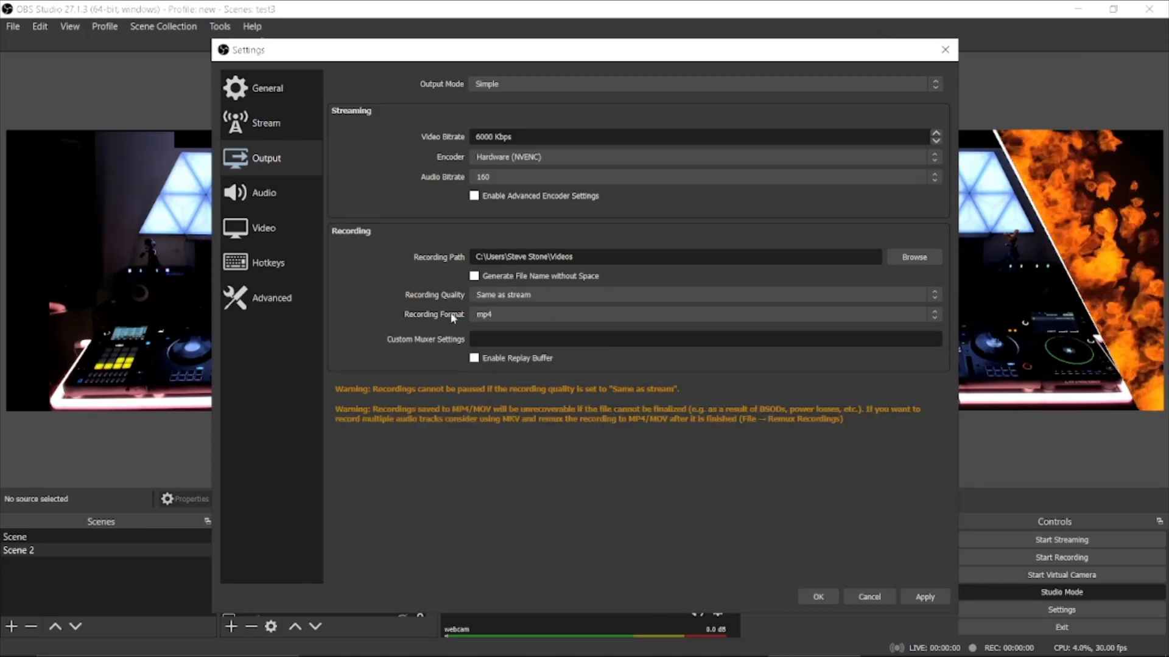
{"action": "left_click", "coordinate": [276, 196]}
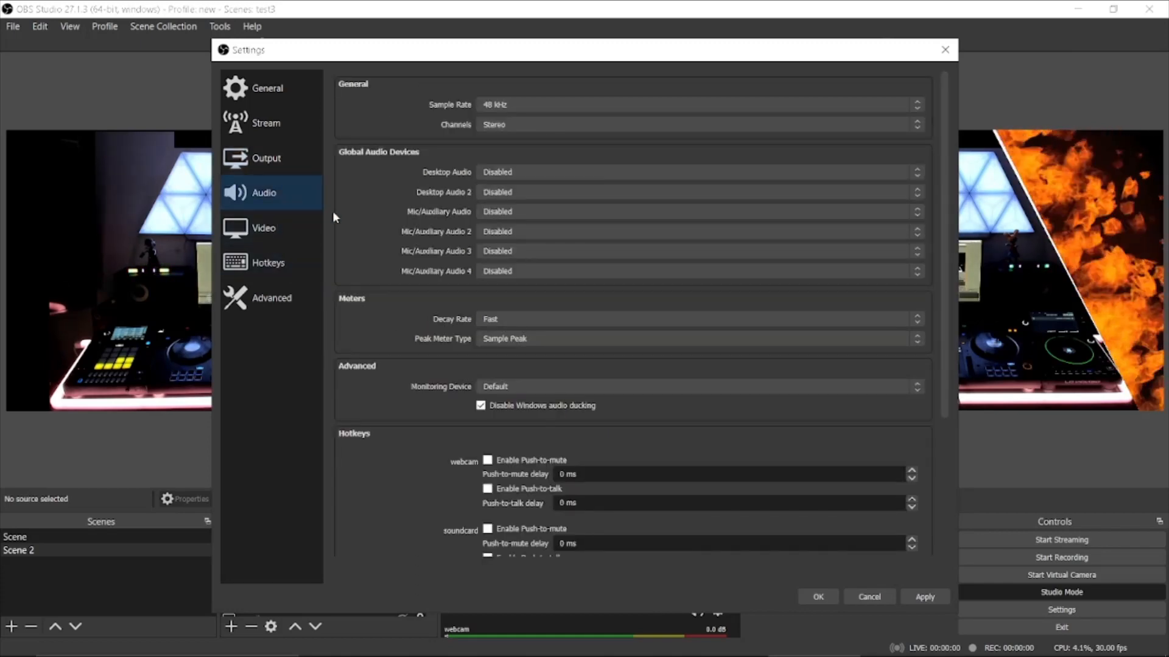
{"action": "left_click", "coordinate": [752, 106]}
{"action": "left_click", "coordinate": [735, 117]}
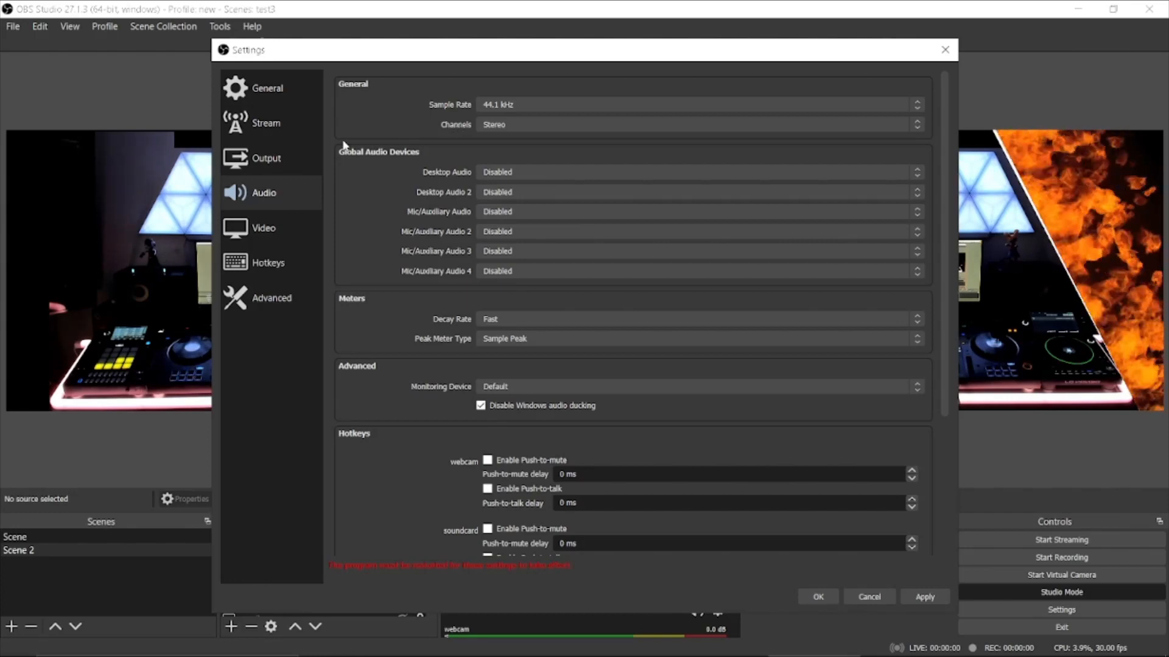
- In the video settings, set the output (scaled) resolution to 1920x1080 and the common FPS value to 60
{"action": "left_click", "coordinate": [268, 229]}
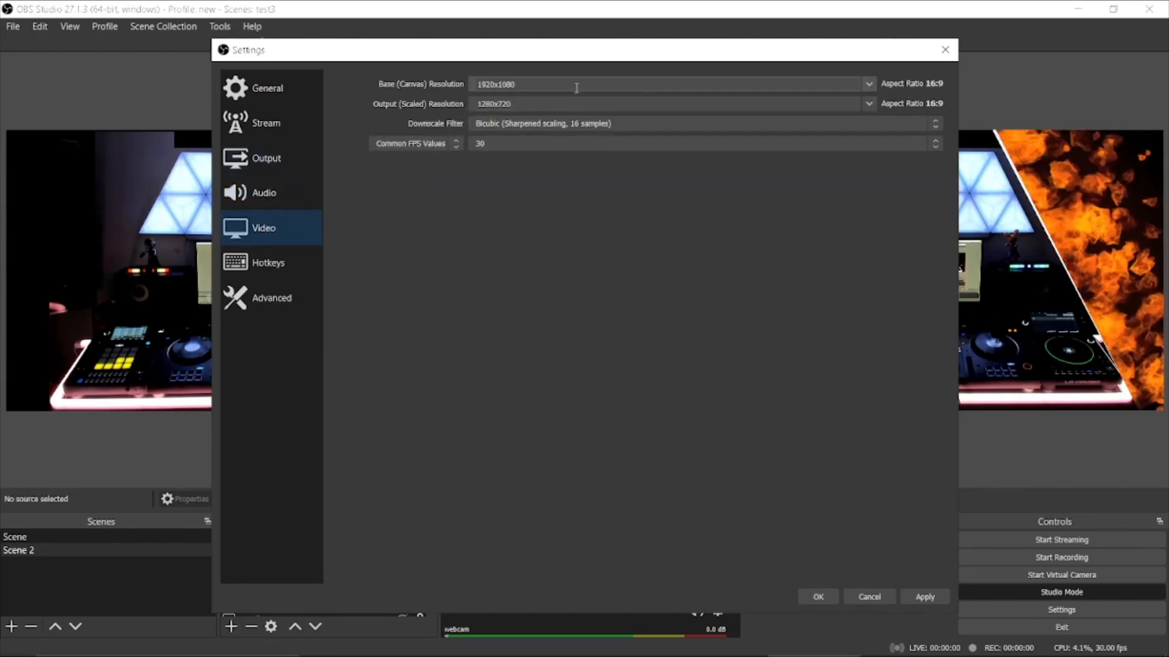
{"action": "left_click", "coordinate": [869, 104]}
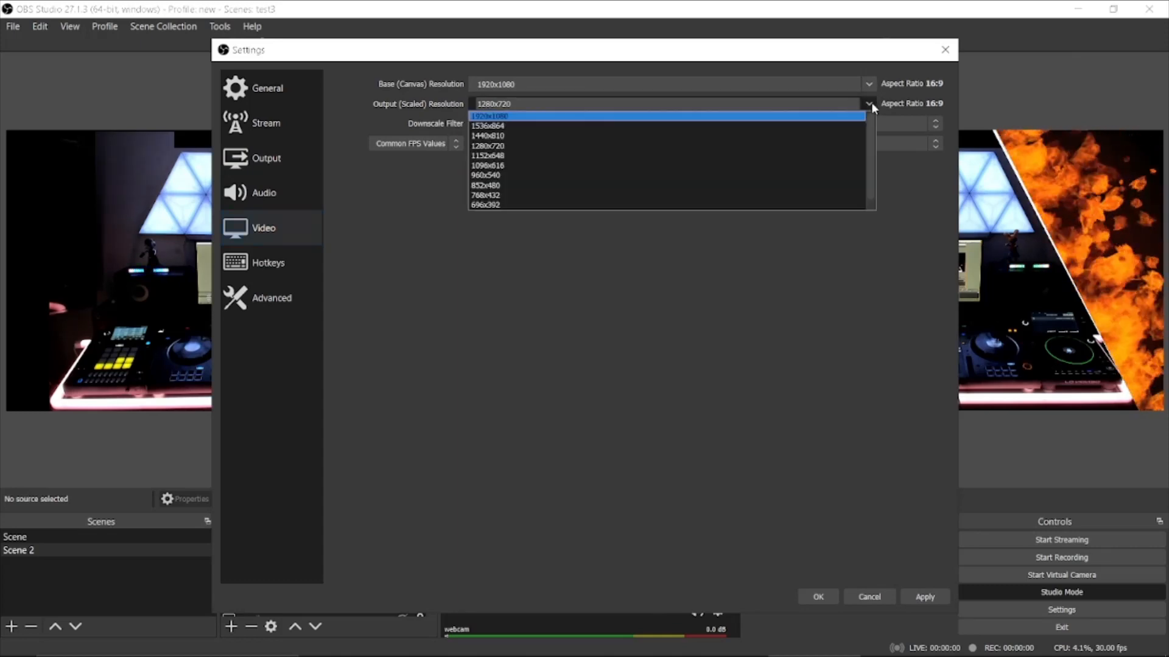
{"action": "left_click", "coordinate": [797, 116]}
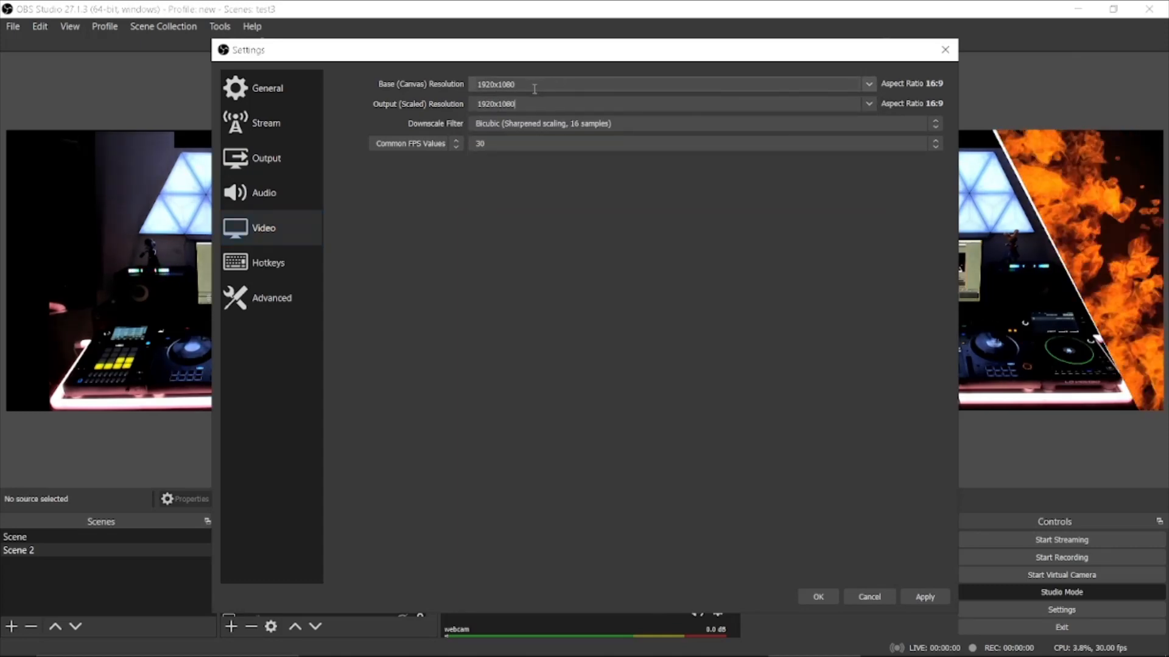
{"action": "left_click", "coordinate": [513, 145]}
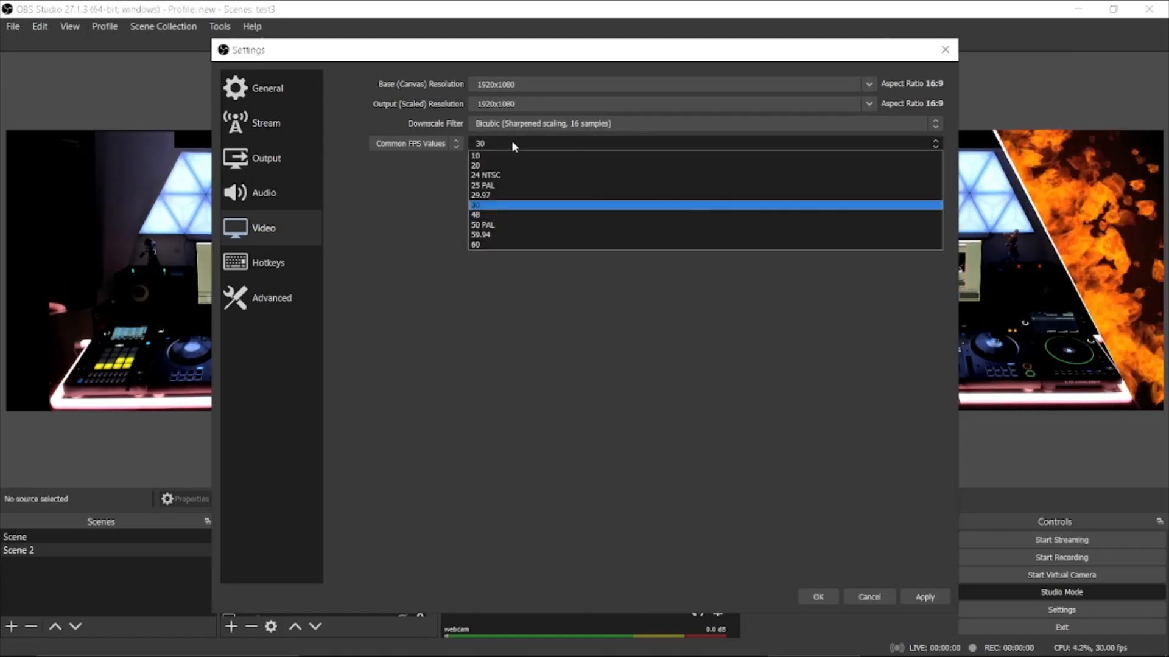
{"action": "left_click", "coordinate": [485, 245]}
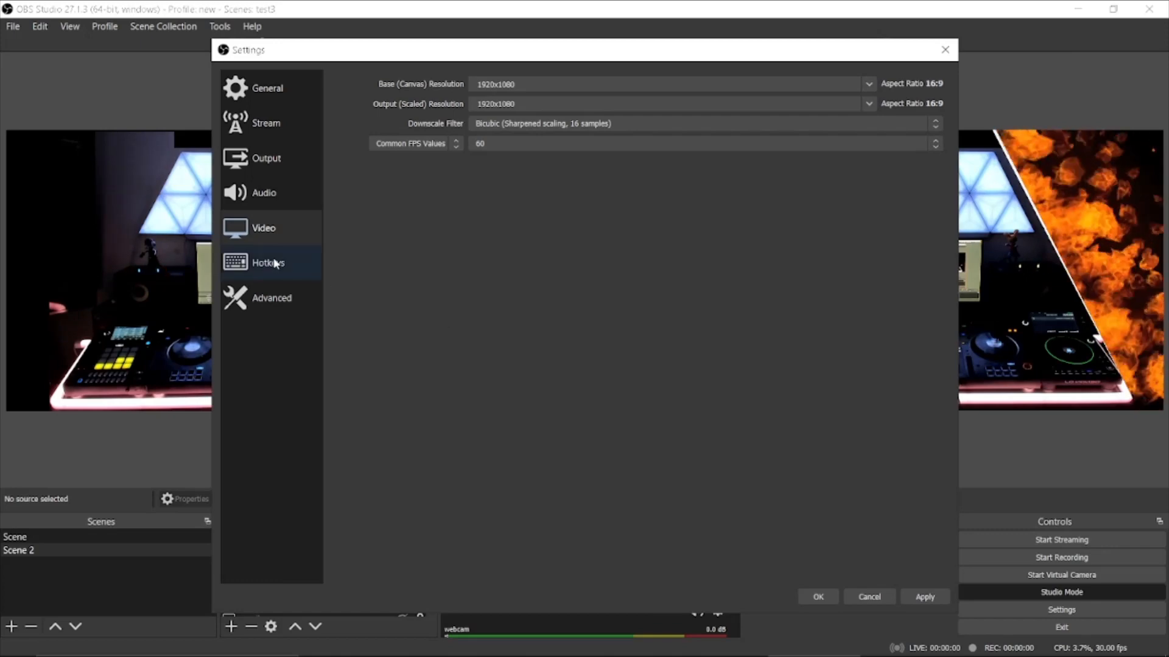
- Set the streaming audio bitrate to 320 in the output settings, then apply all changes and close the settings
{"action": "left_click", "coordinate": [276, 89]}
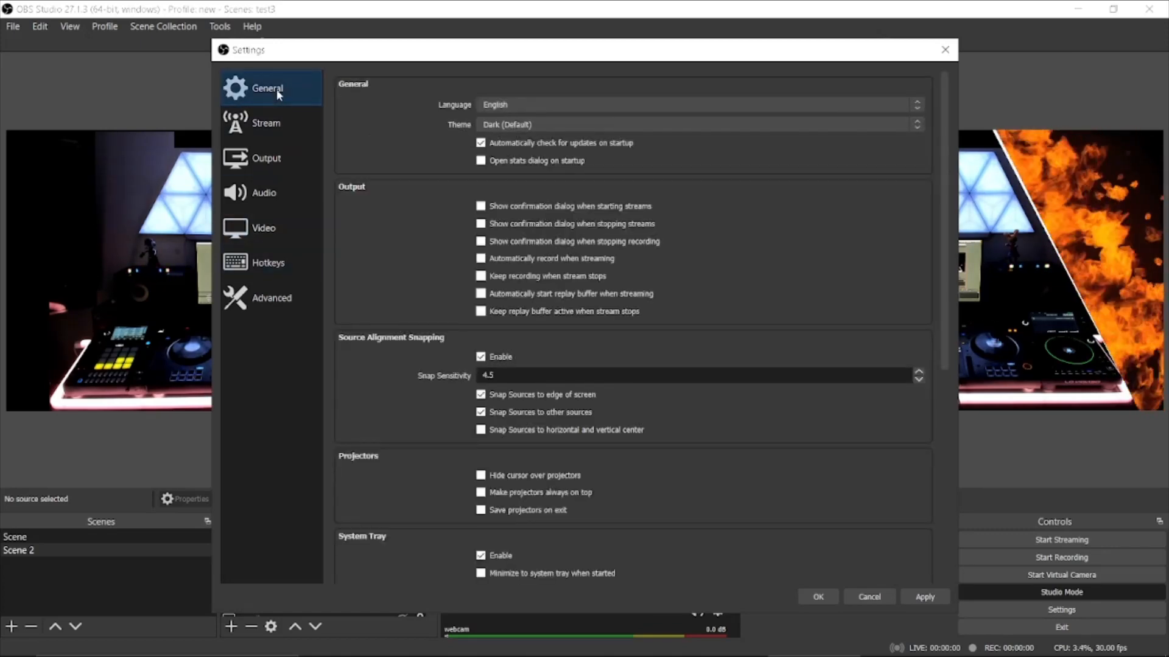
{"action": "left_click", "coordinate": [275, 161]}
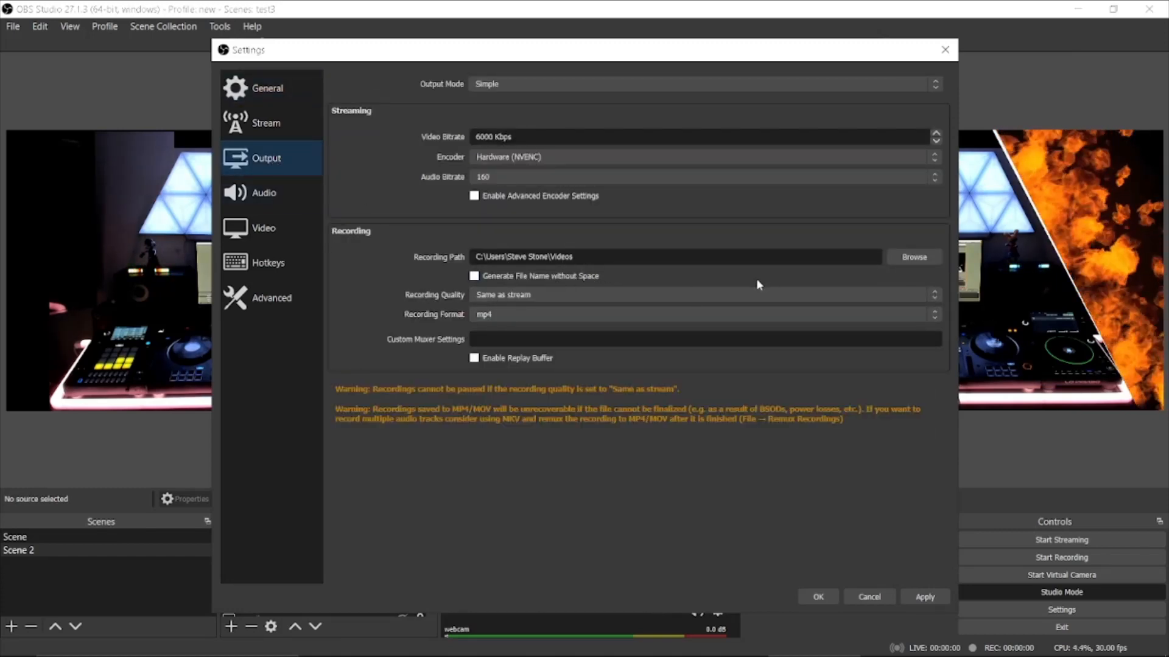
{"action": "left_click", "coordinate": [937, 177]}
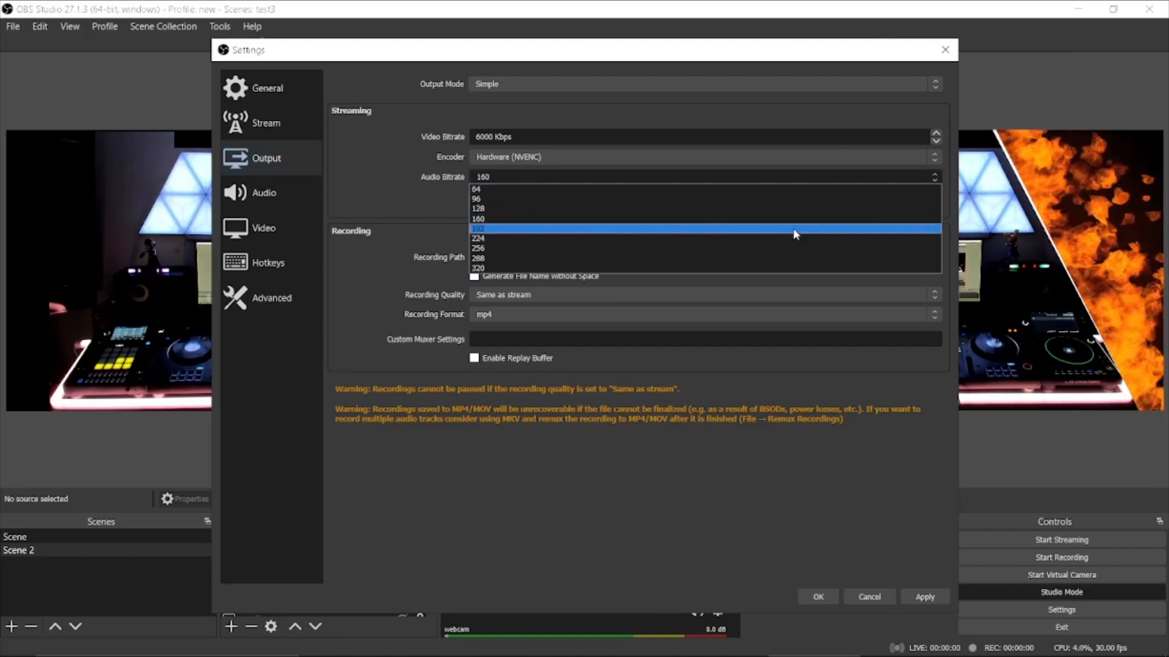
{"action": "left_click", "coordinate": [719, 267]}
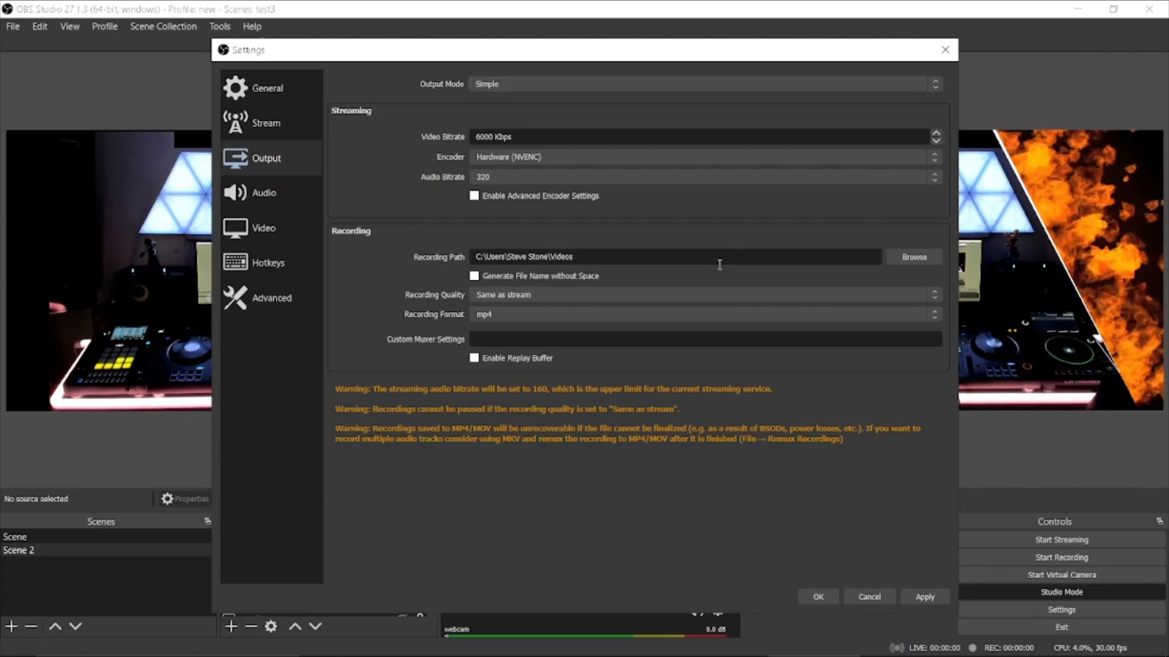
{"action": "left_click", "coordinate": [923, 596]}
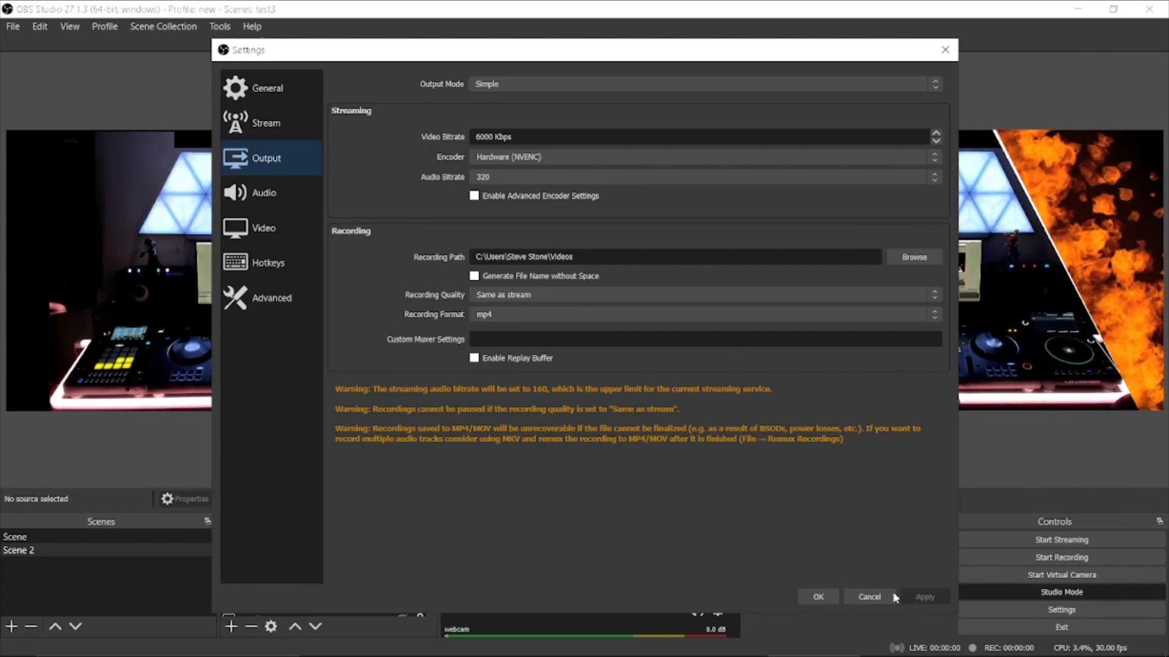
{"action": "left_click", "coordinate": [811, 597]}
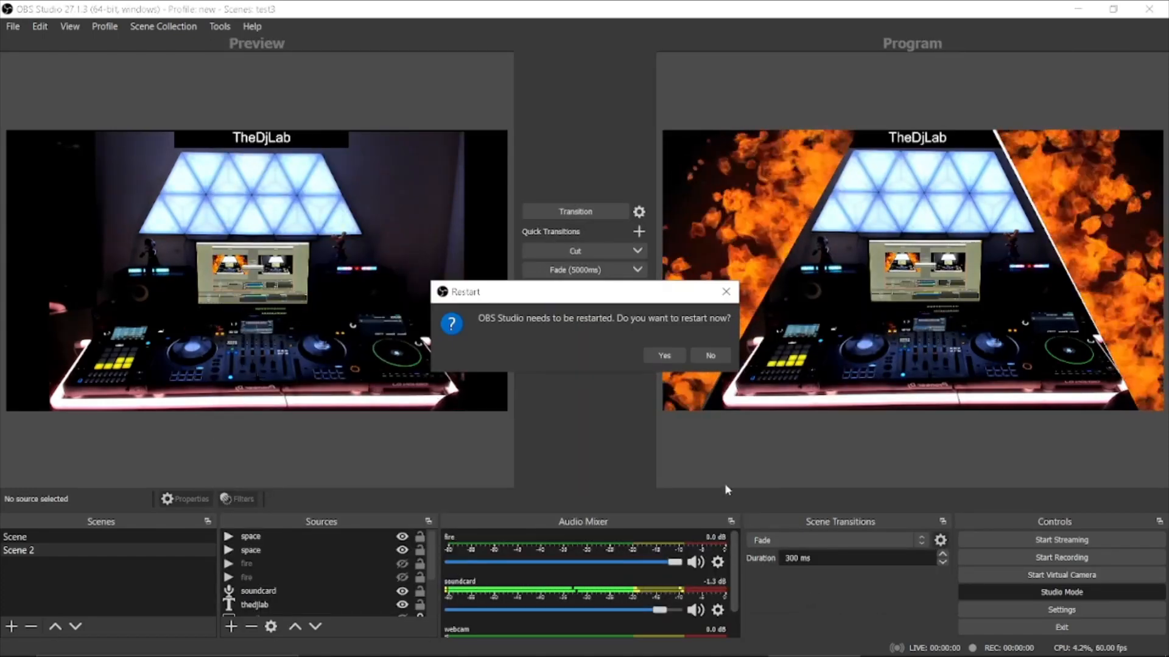